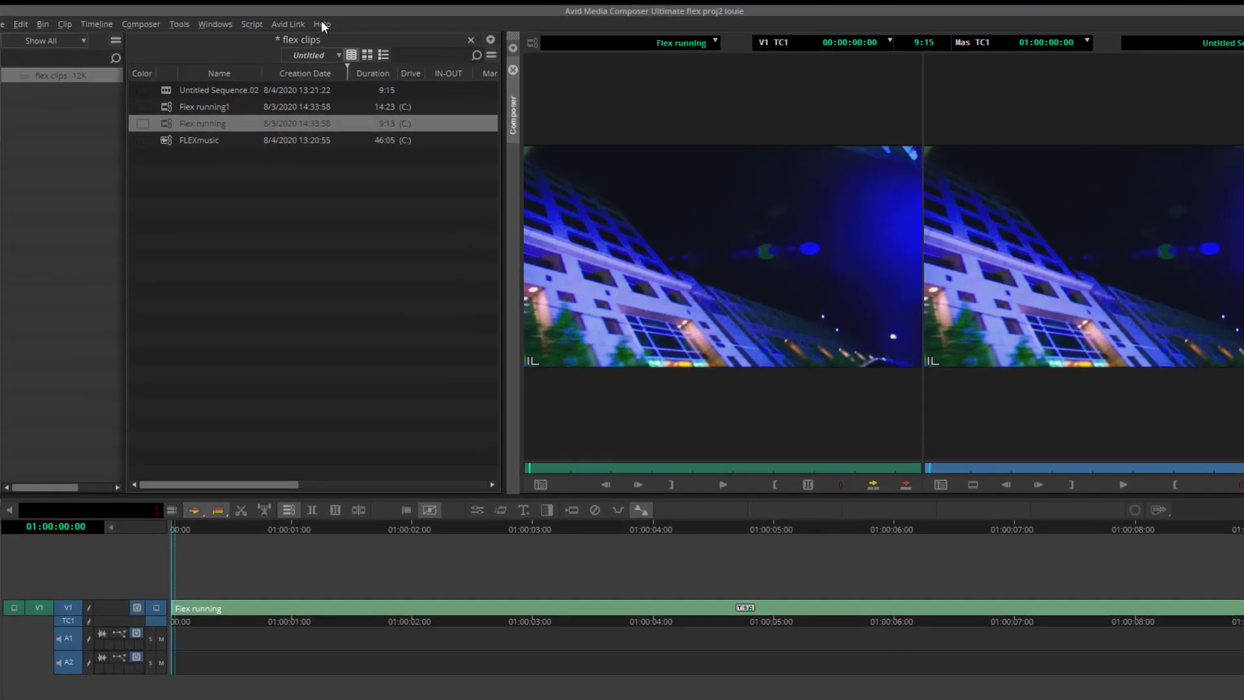
Check the installed Media Composer version in the program's configuration information, highlighting the version number, and close it
left_click(303, 18)
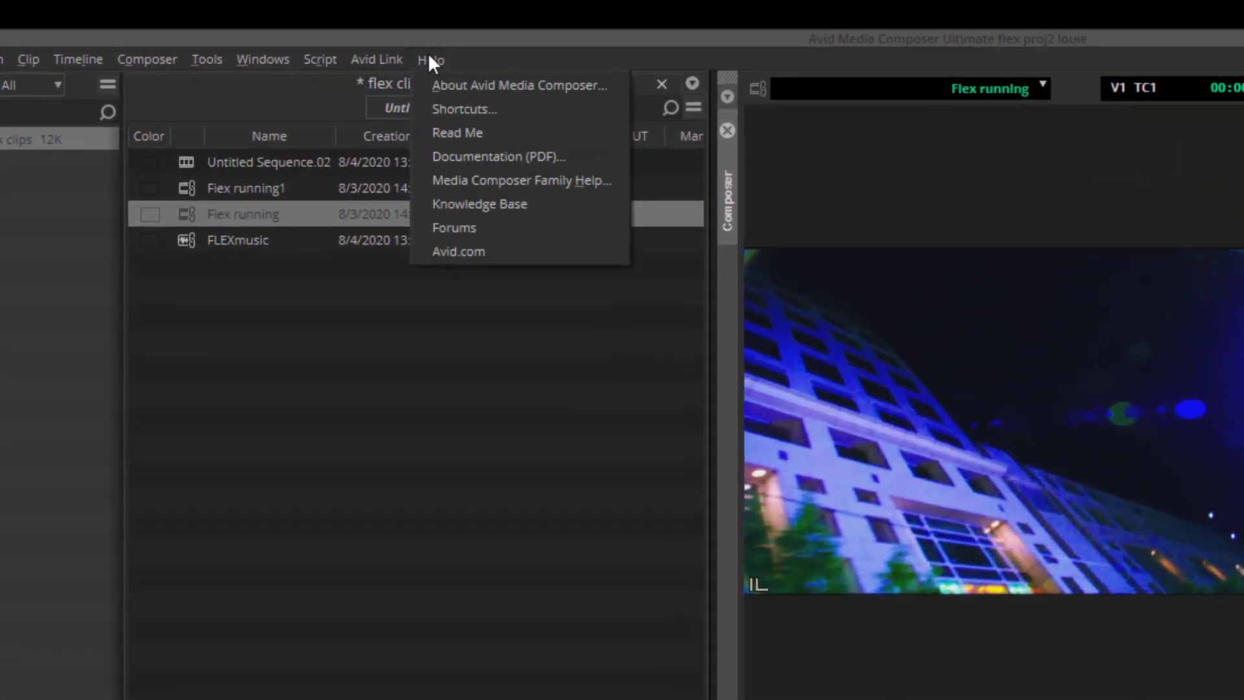
left_click(464, 92)
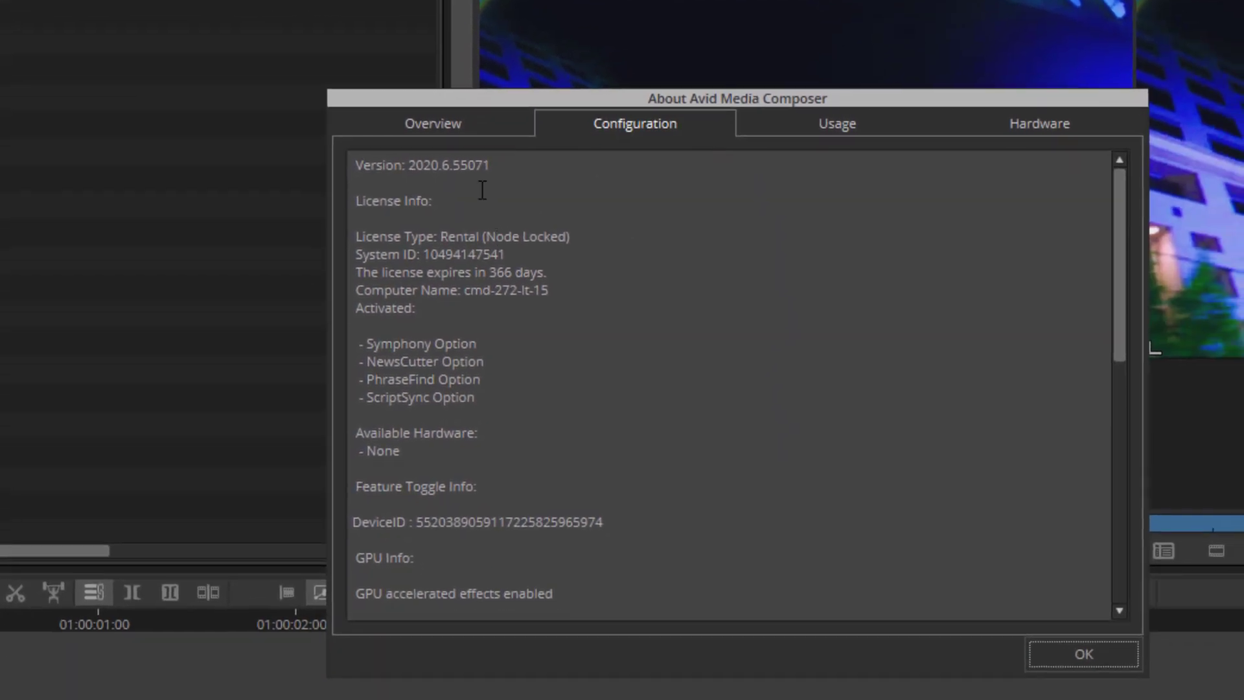
left_click(409, 171)
left_click_drag(409, 171, 499, 174)
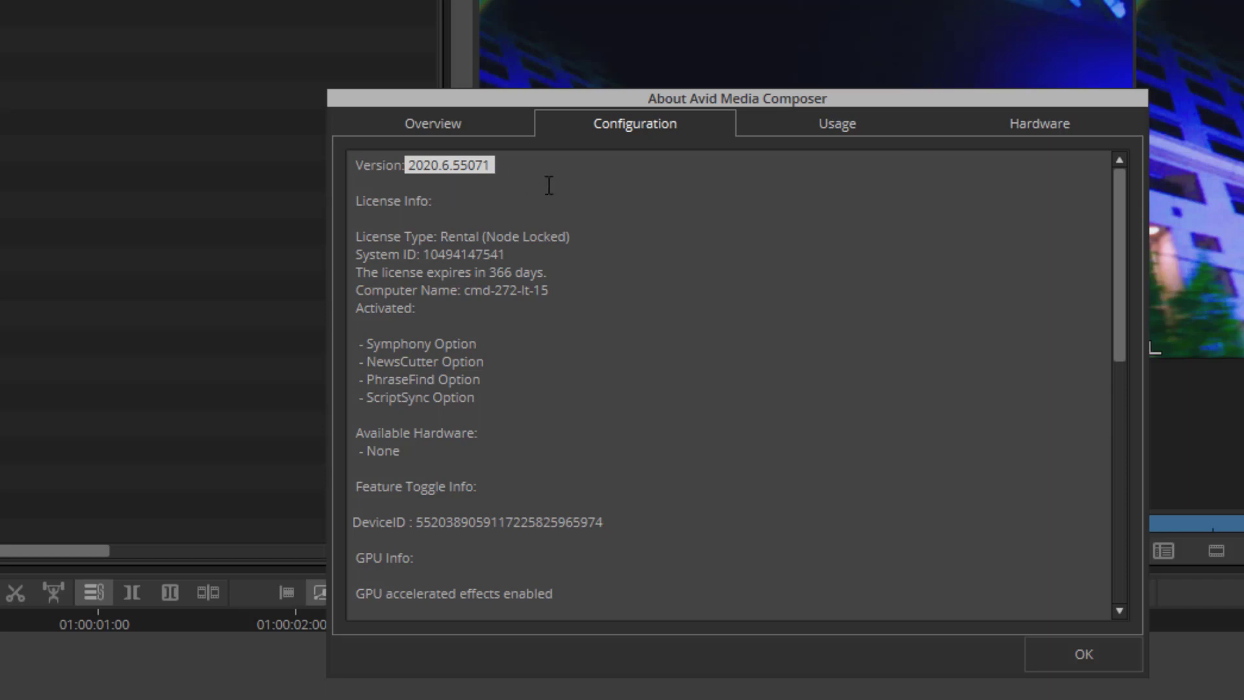
left_click(1080, 655)
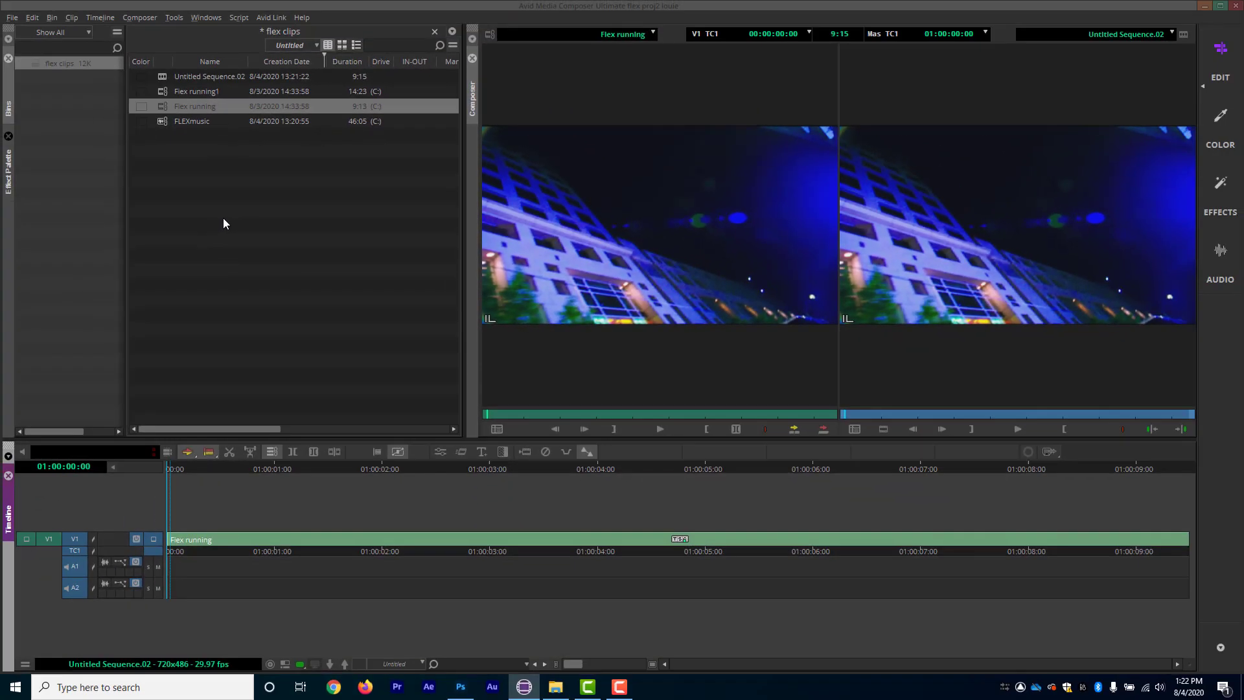
Start a new title with the Title Tool application, enabling Persist and choosing Title Tool as the title editor
left_click(177, 17)
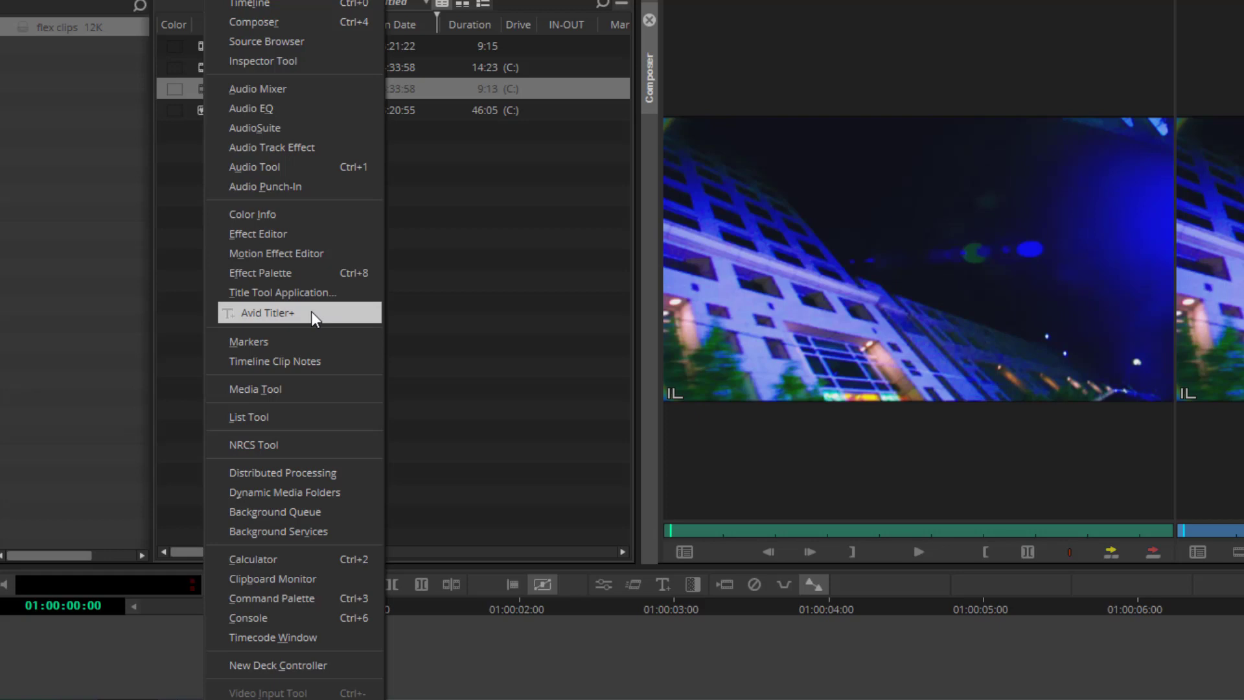
left_click(559, 476)
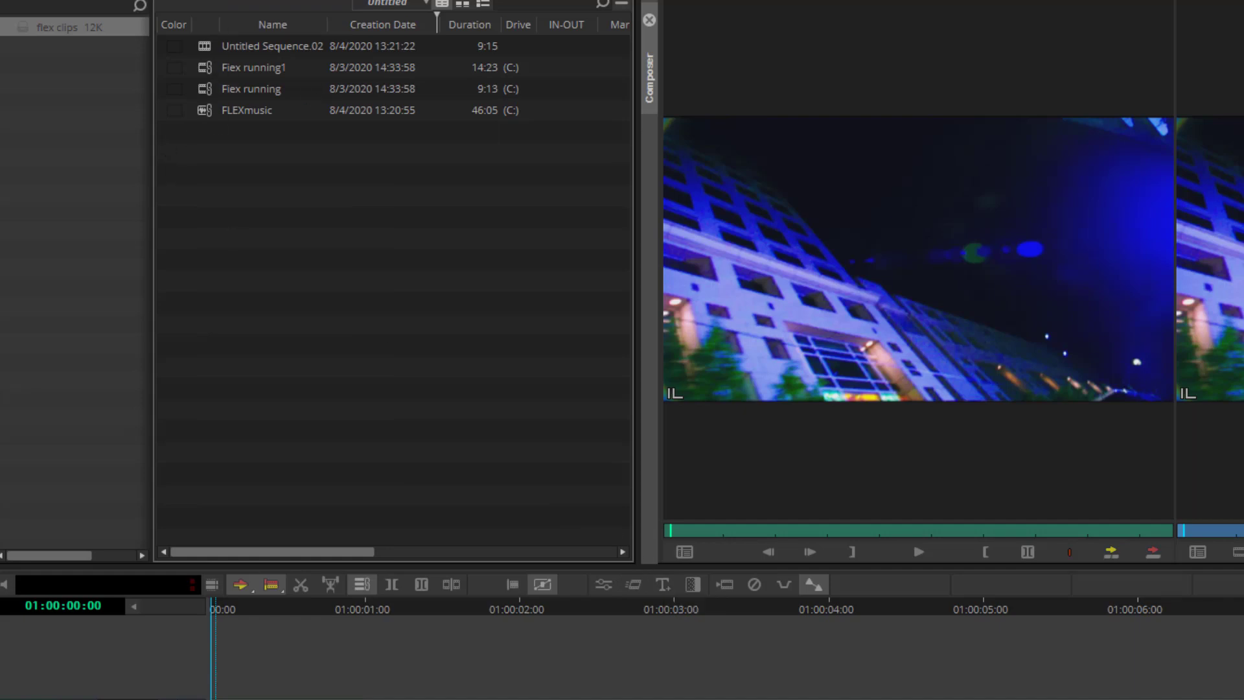
left_click(222, 1)
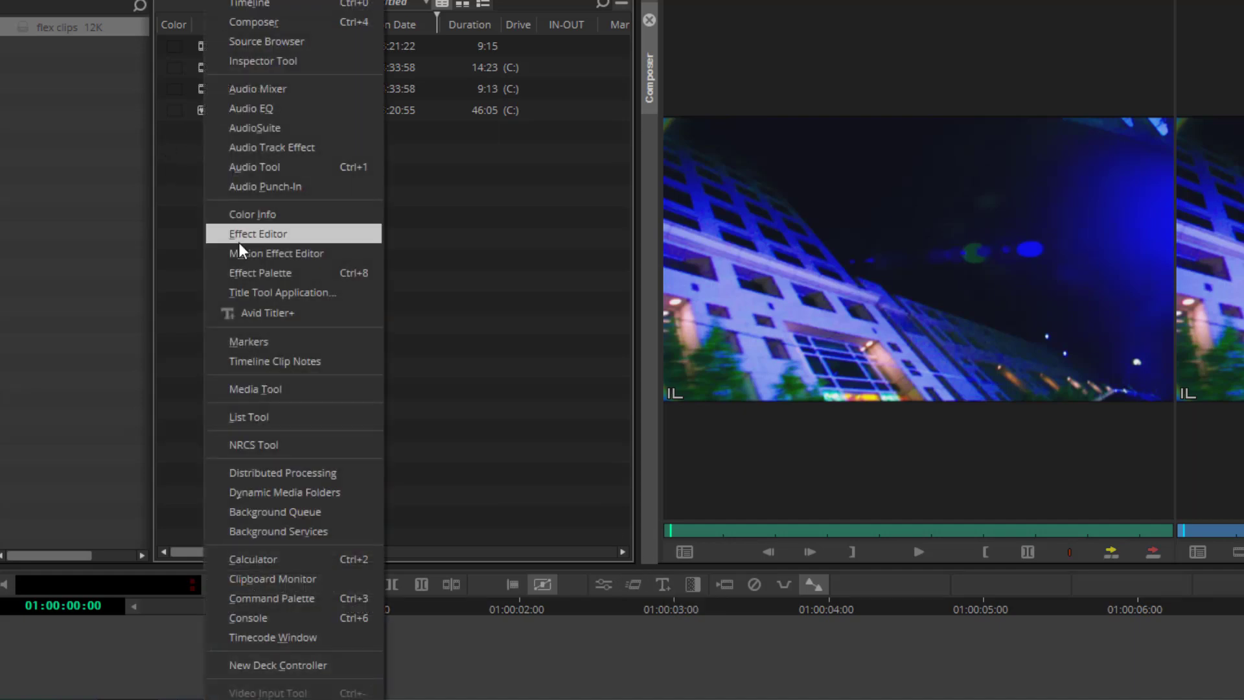
left_click(309, 298)
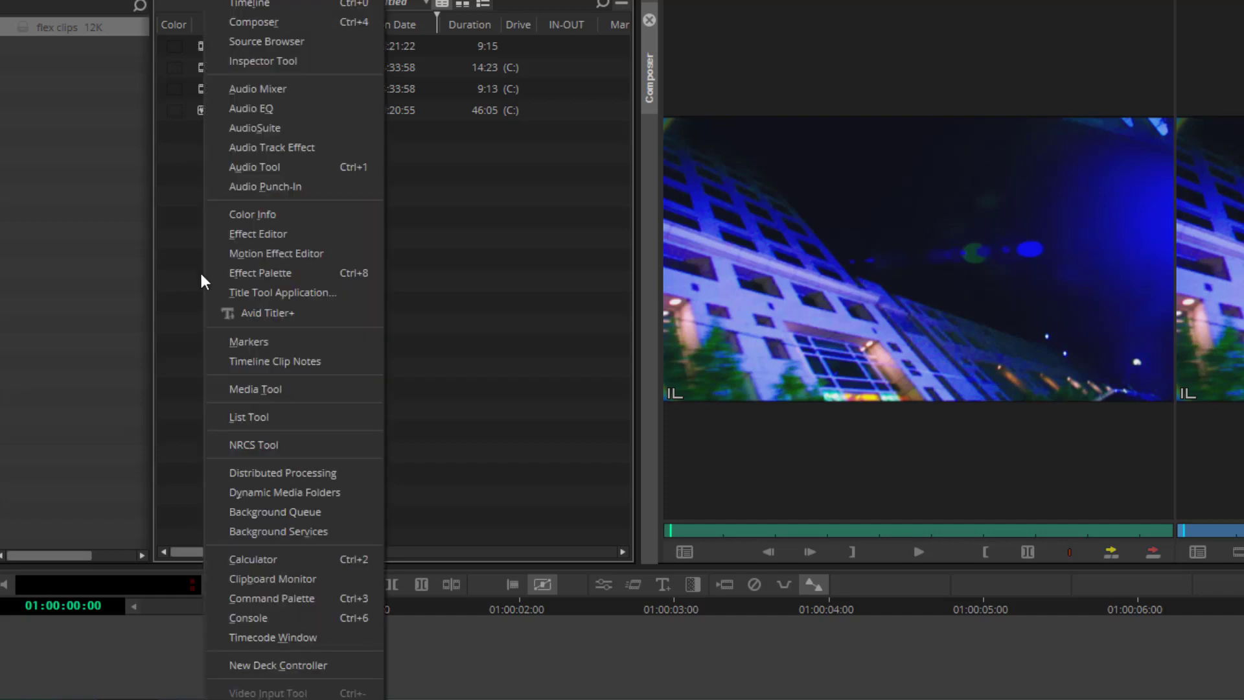
left_click(265, 296)
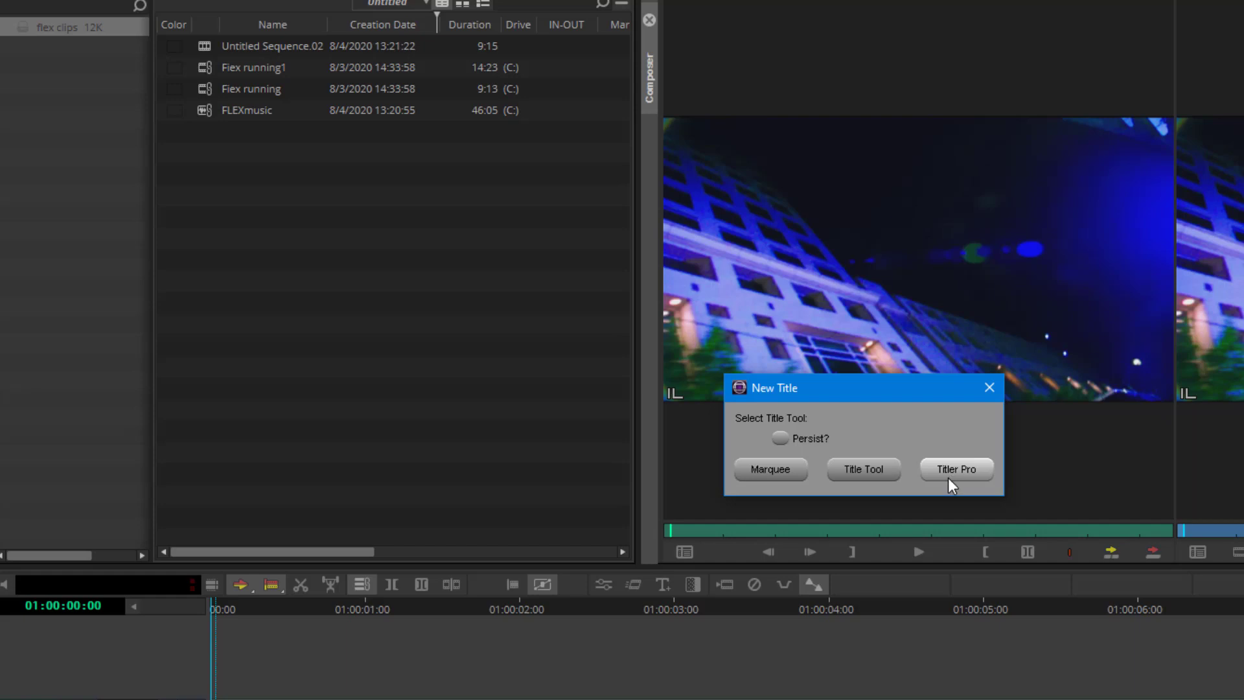
left_click(779, 438)
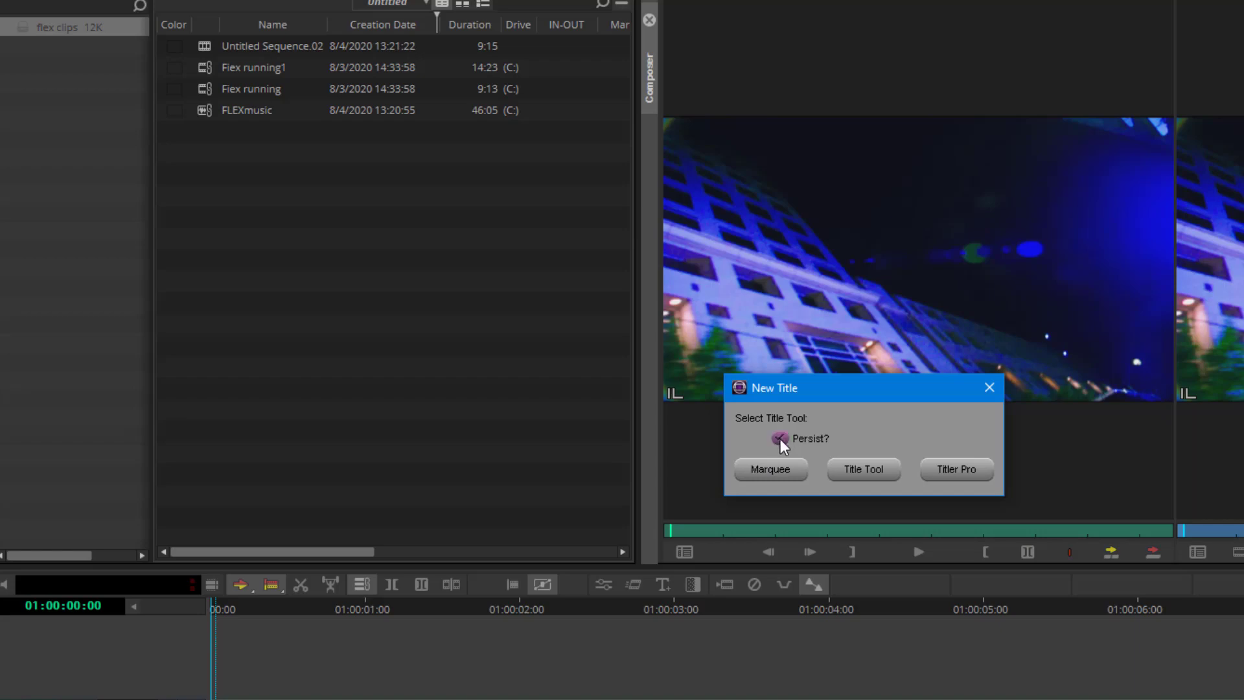
left_click(853, 469)
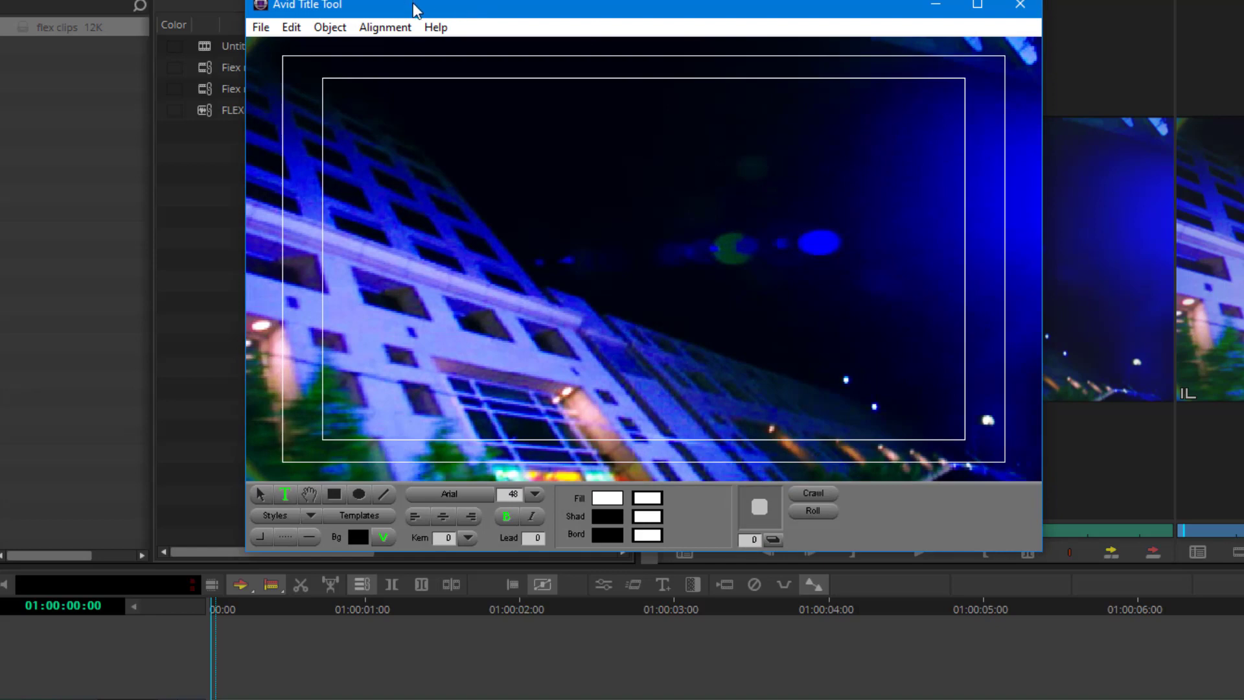
Park the sequence at 01:00:03:03 on the front view of the car and bring that frame into the title window as background
left_click_drag(413, 11, 404, 0)
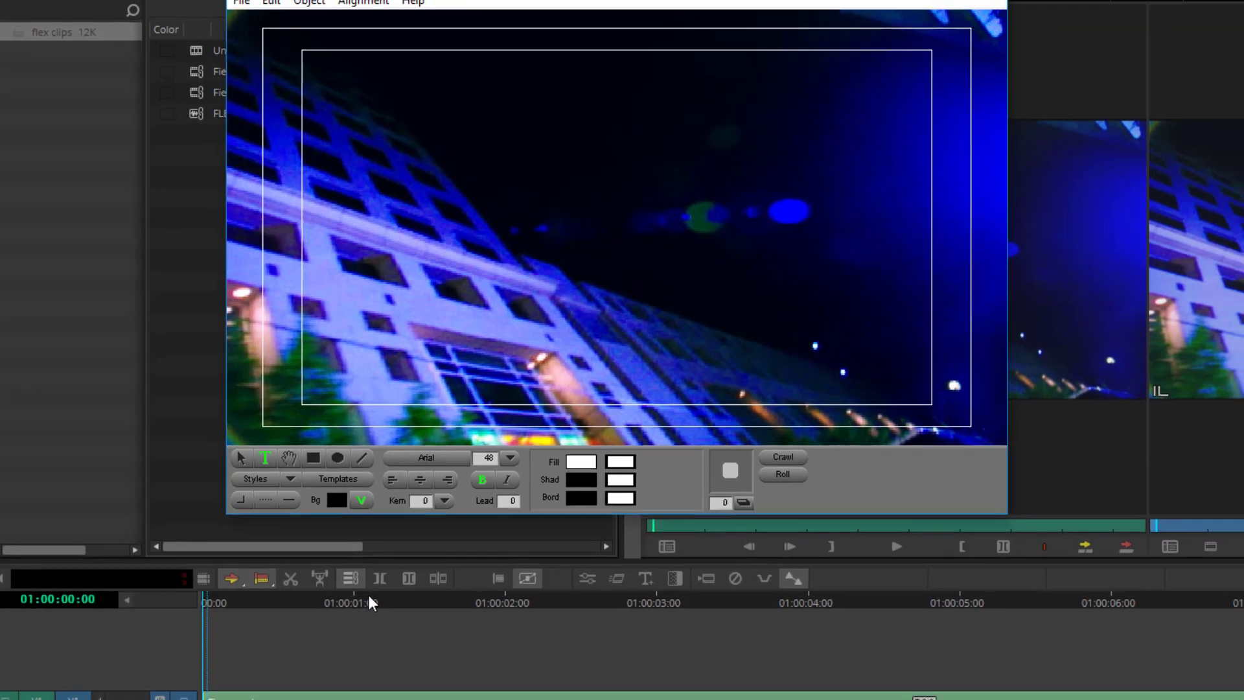
left_click_drag(380, 605, 646, 609)
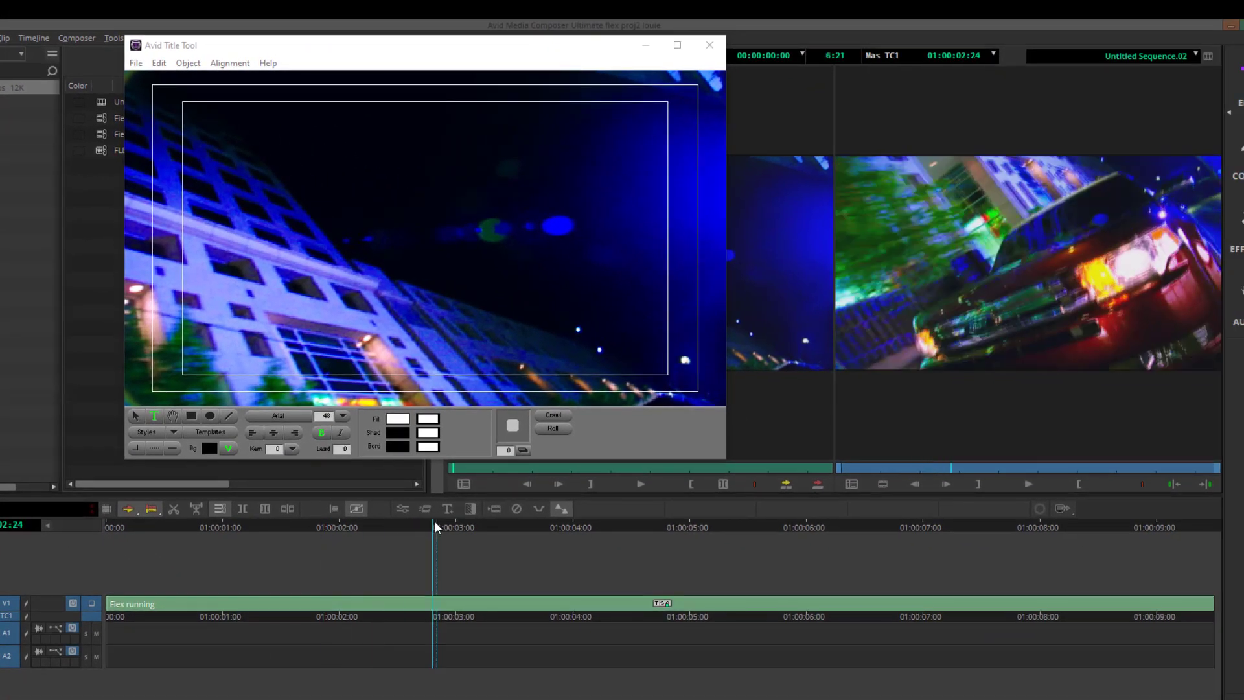
left_click_drag(434, 524, 468, 523)
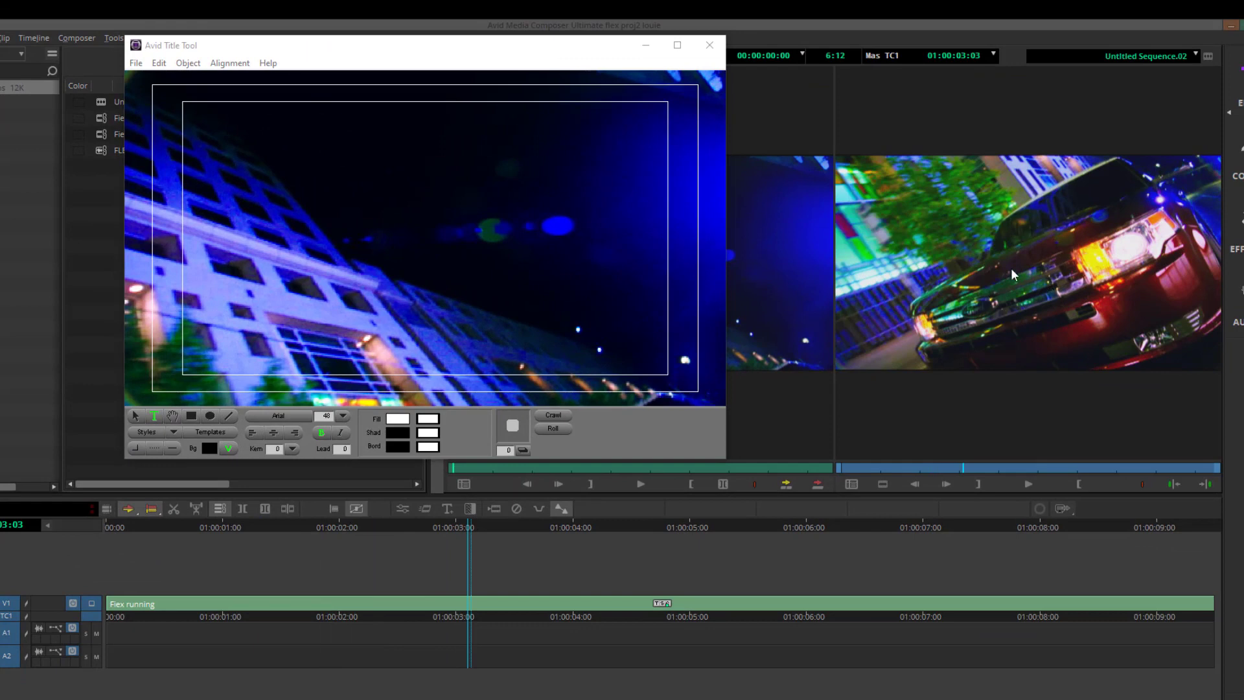
left_click(348, 50)
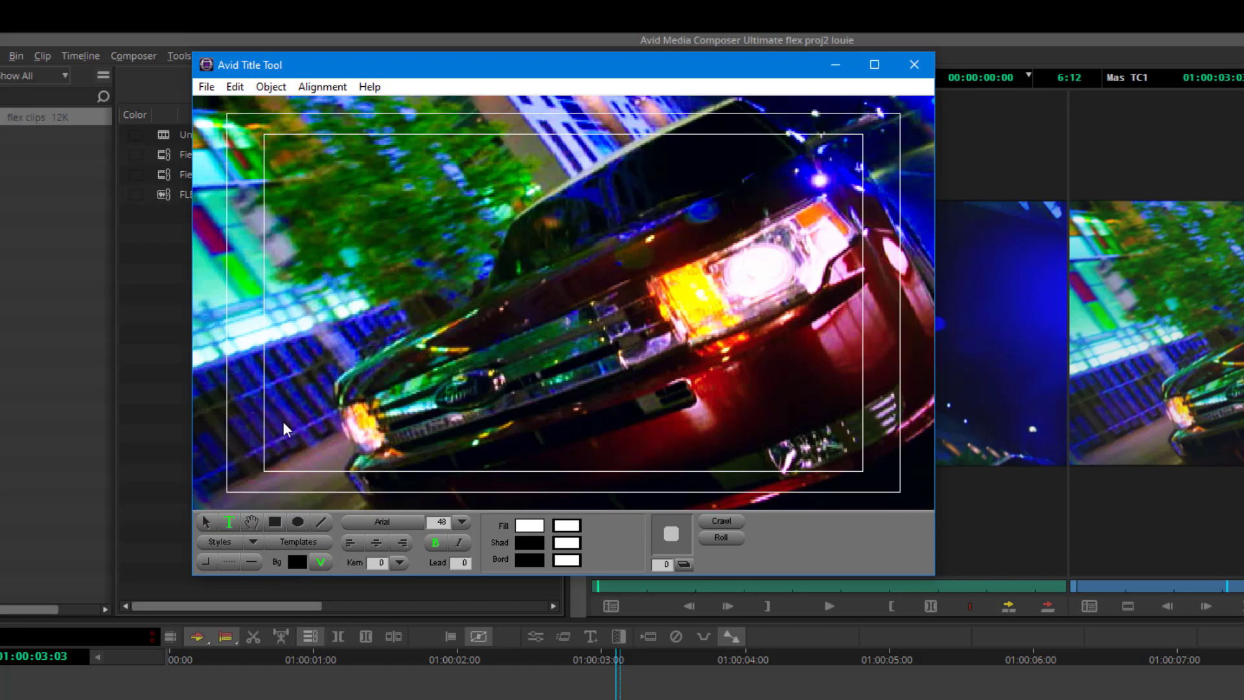
Enter the two-line title text "Ford Flex" and "See your local dealer" in the lower part of the frame
type("or")
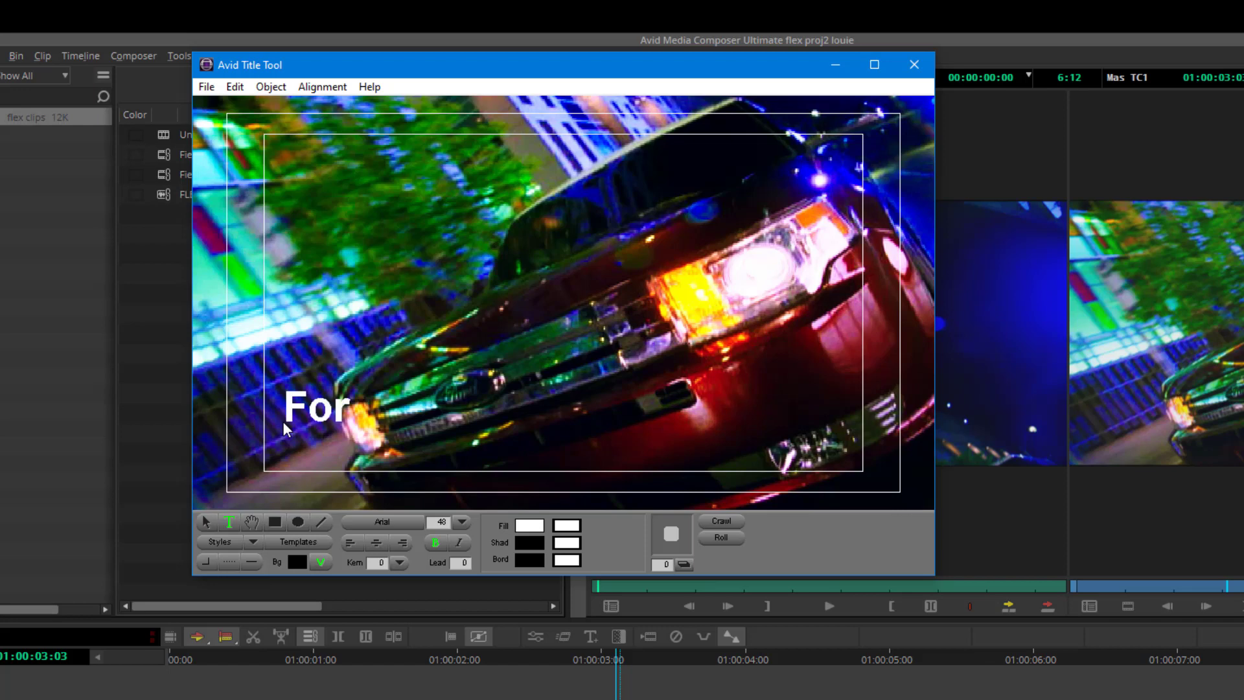
type("d Flex ")
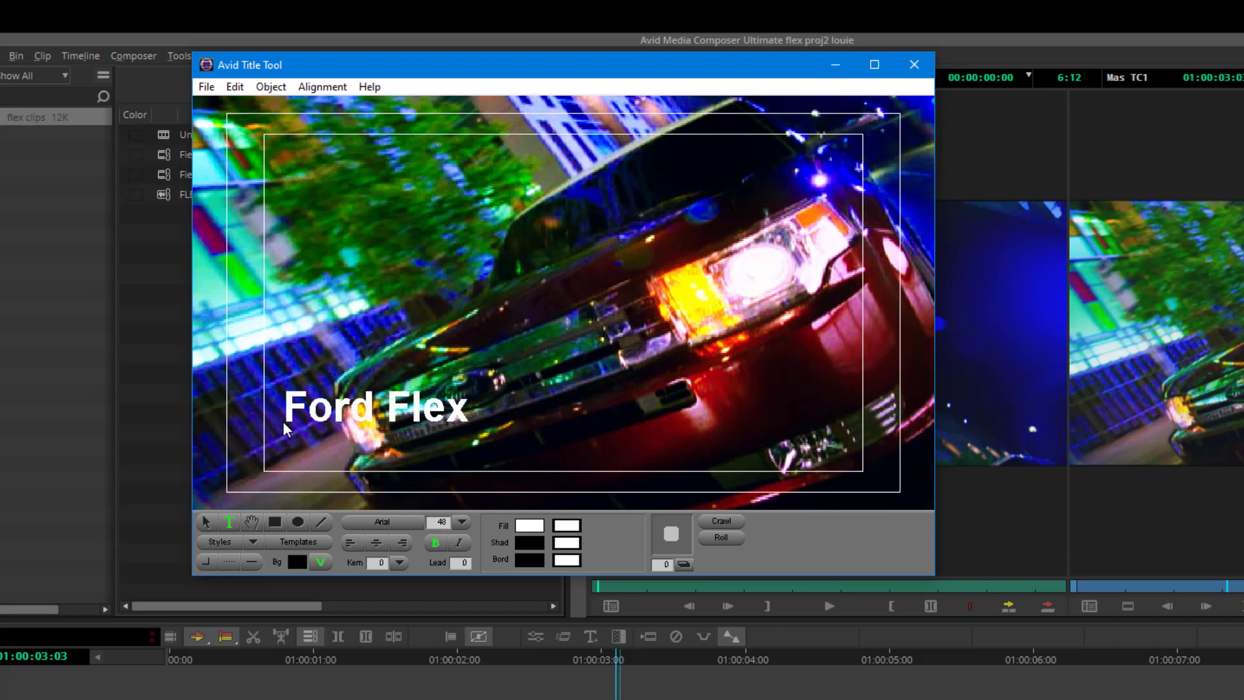
type("See")
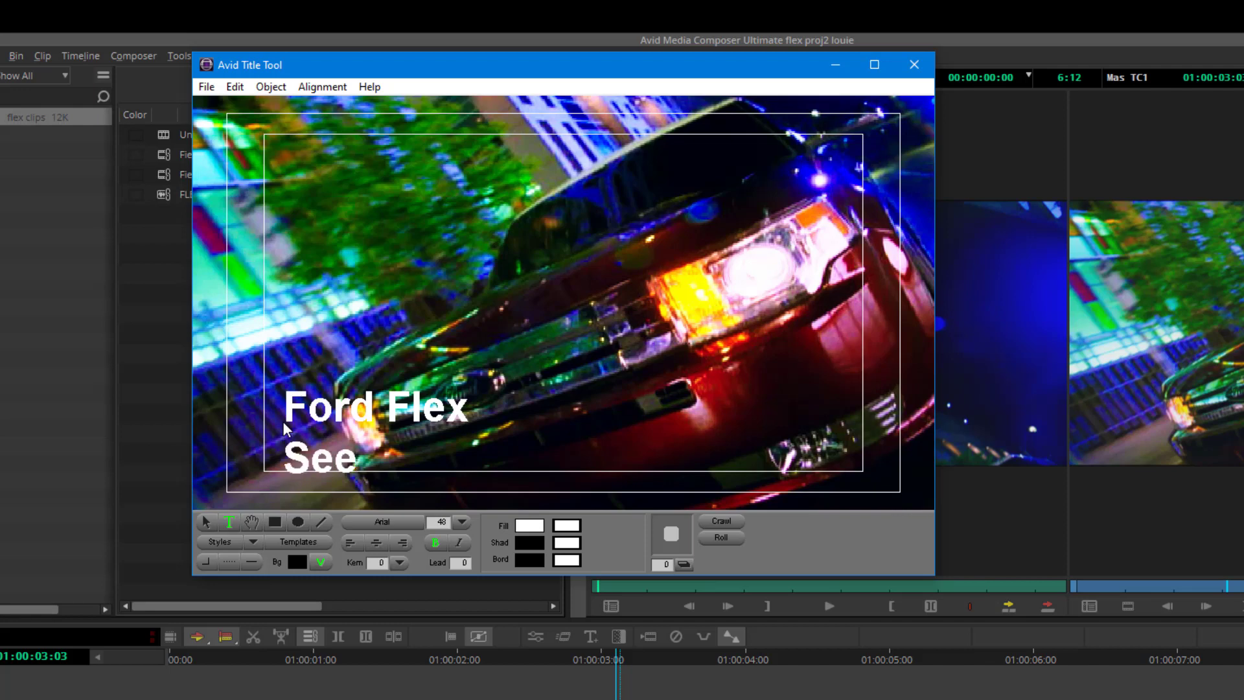
type(" your l")
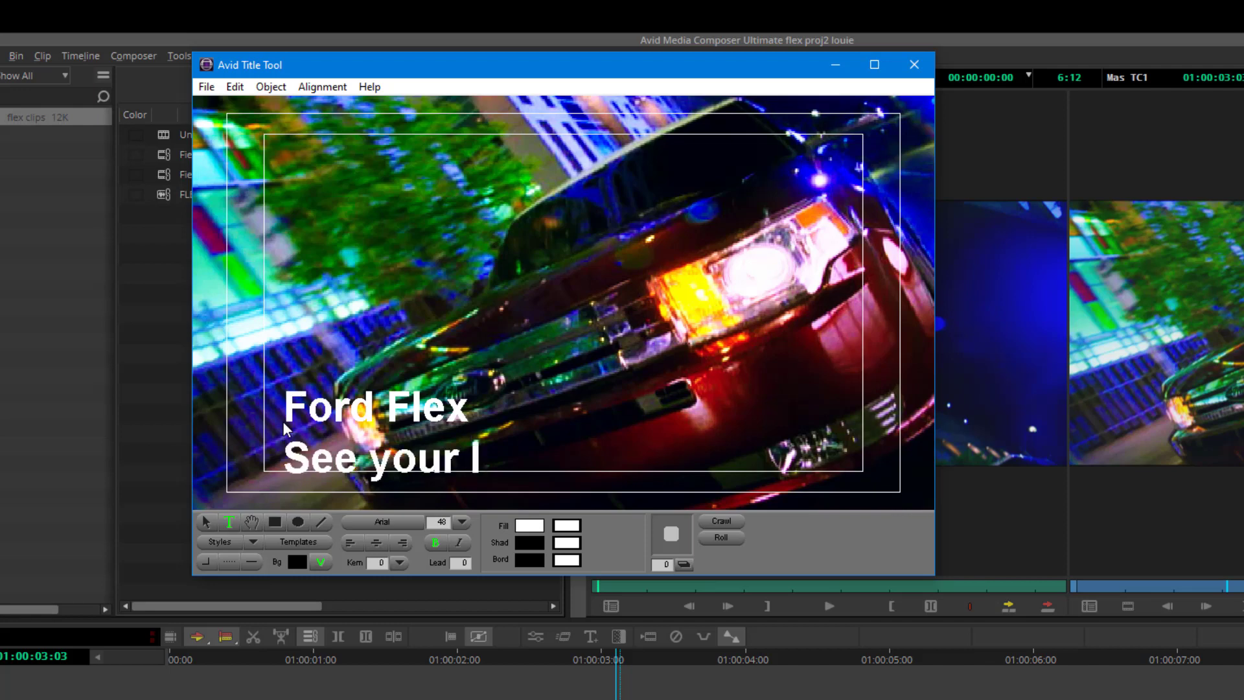
type("ocal dealer")
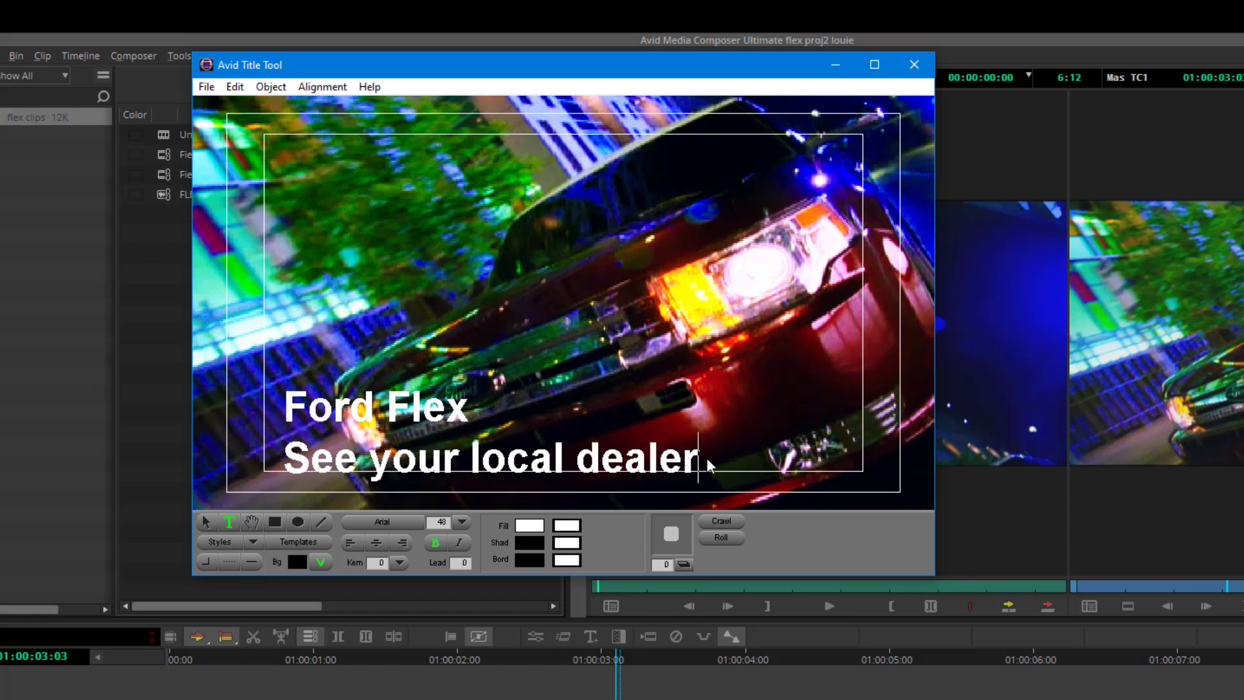
Set the font size to 36 for the "See your local dealer" line and 72 for "Ford Flex"
left_click_drag(703, 461, 278, 465)
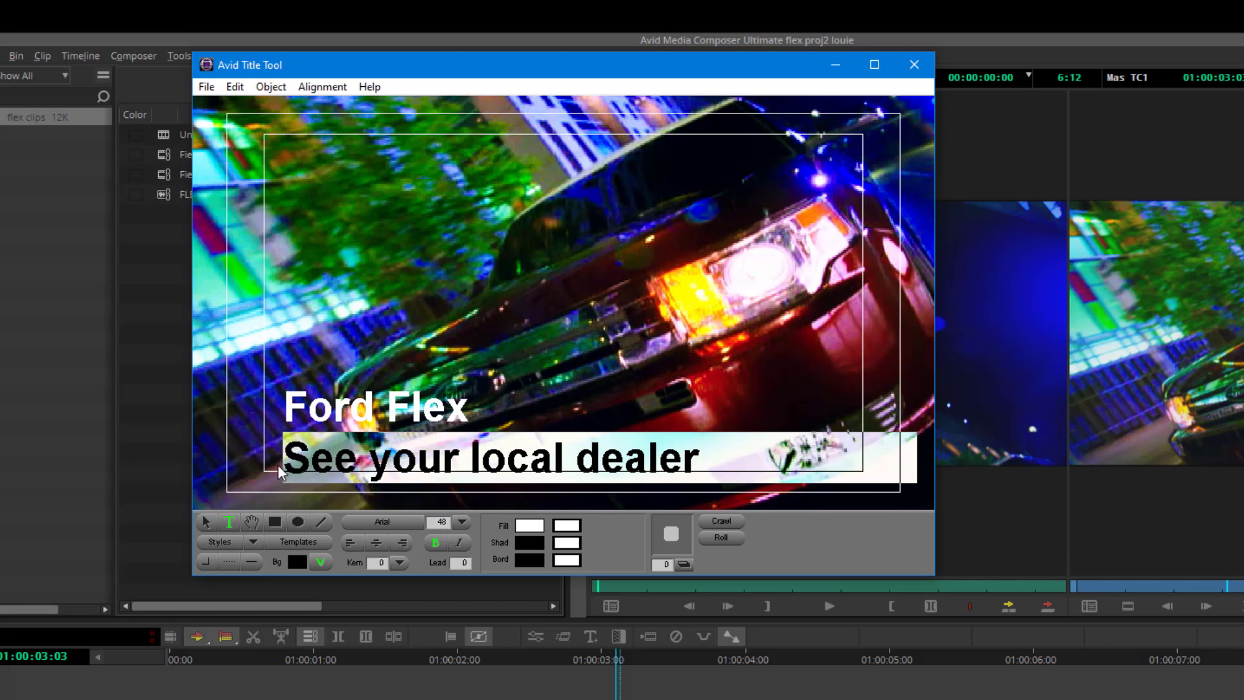
left_click(458, 523)
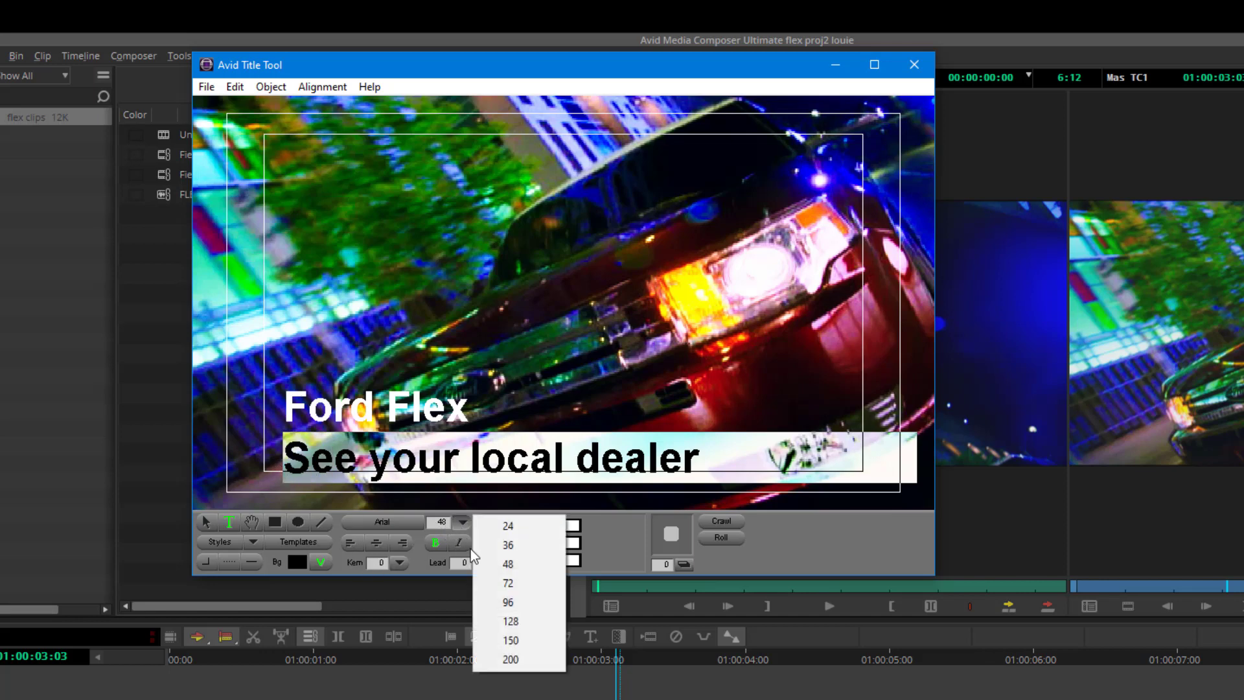
left_click(494, 546)
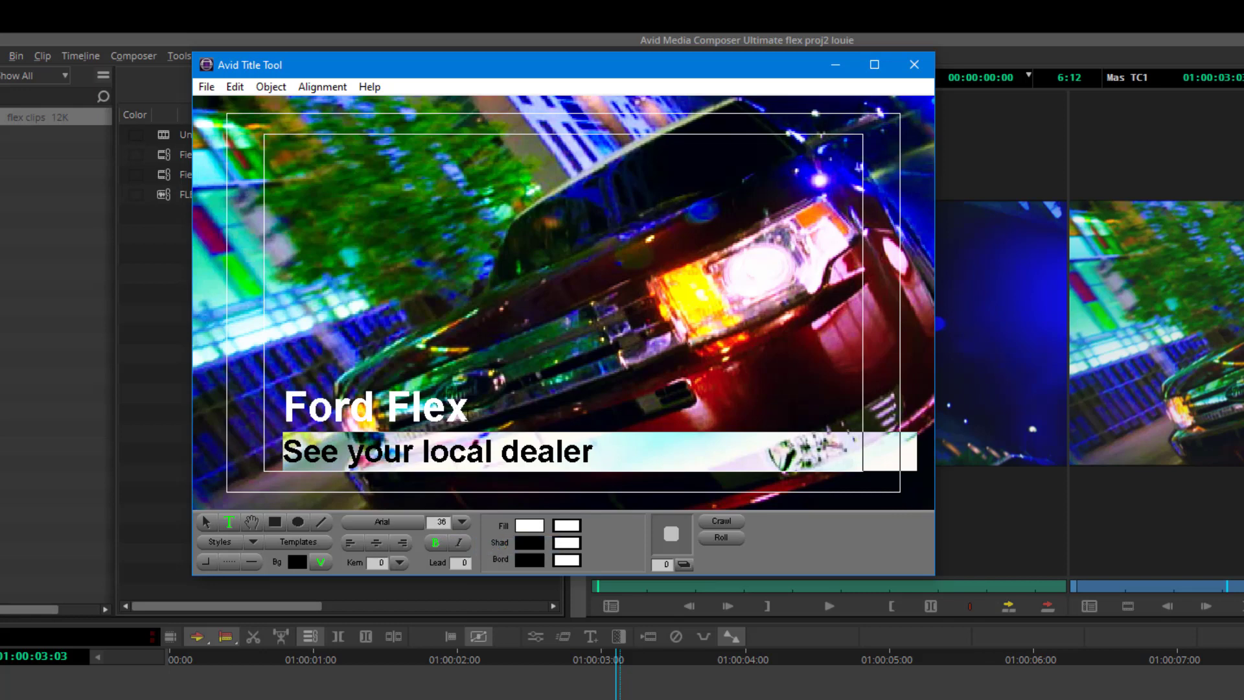
left_click_drag(464, 415, 304, 415)
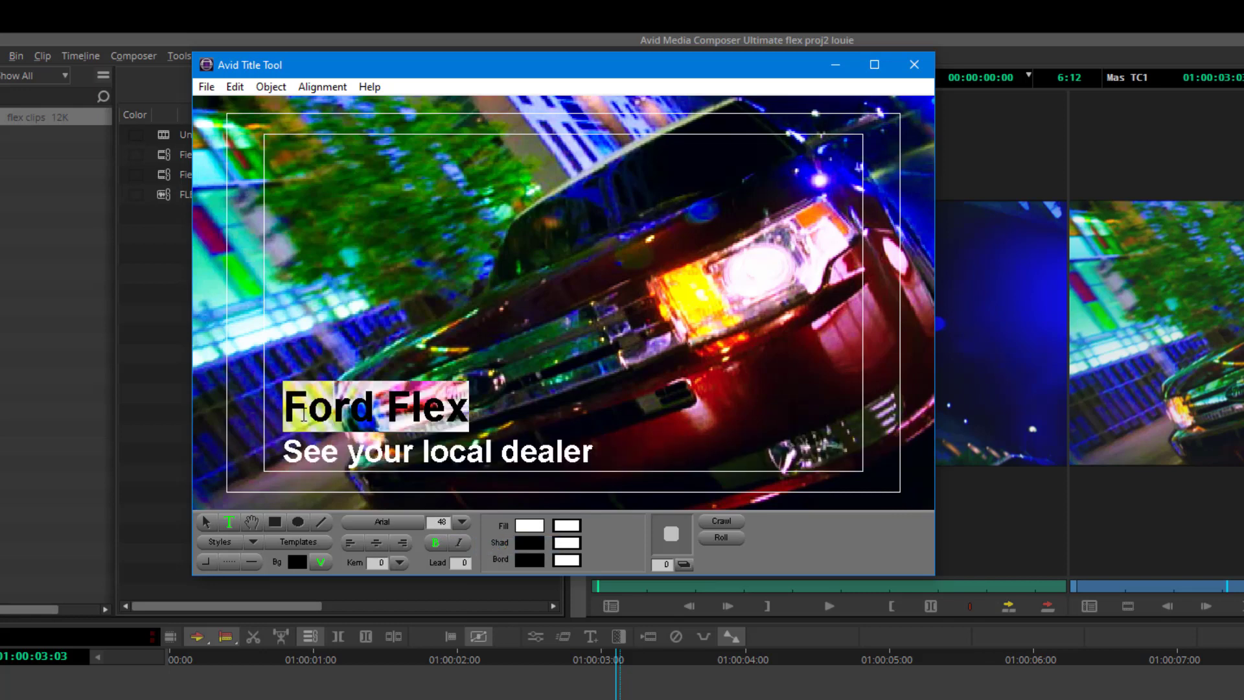
left_click(464, 520)
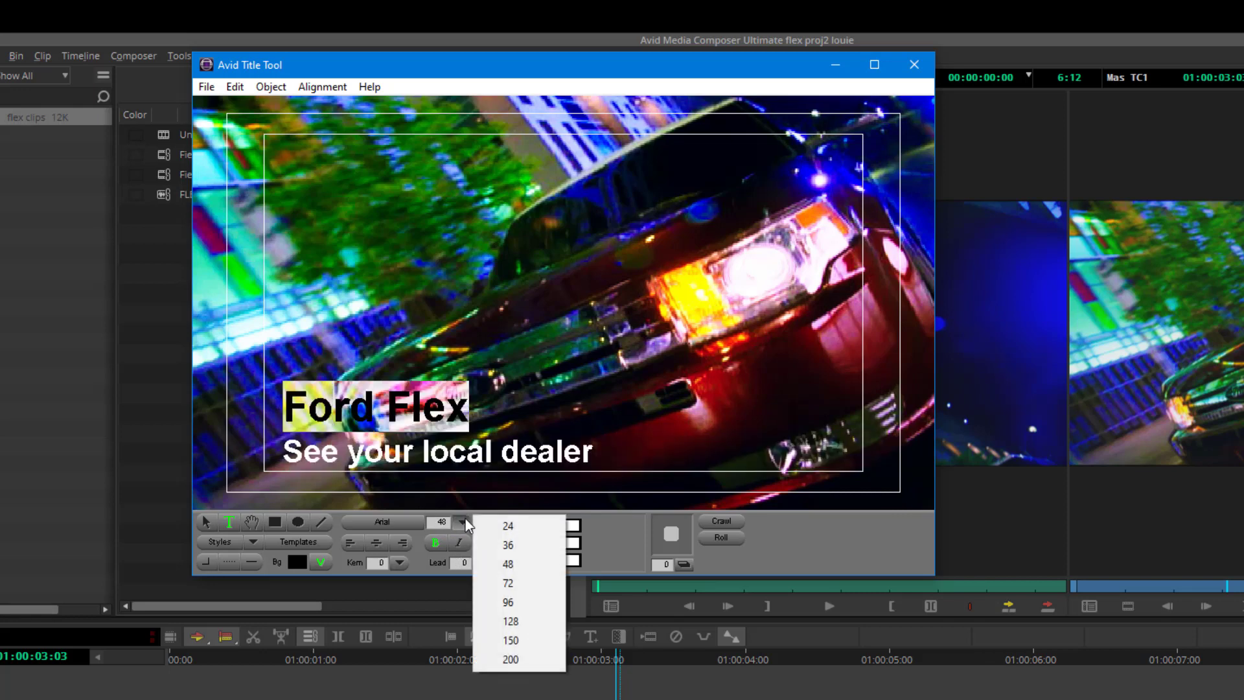
left_click(508, 602)
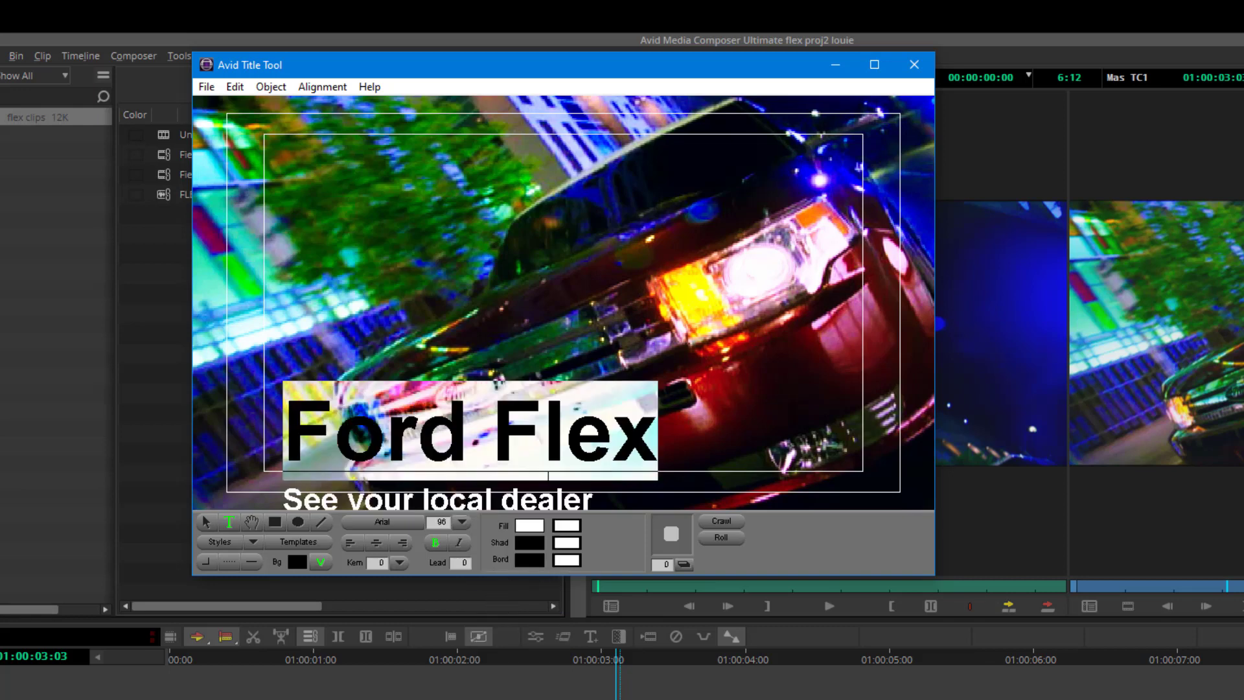
left_click(461, 521)
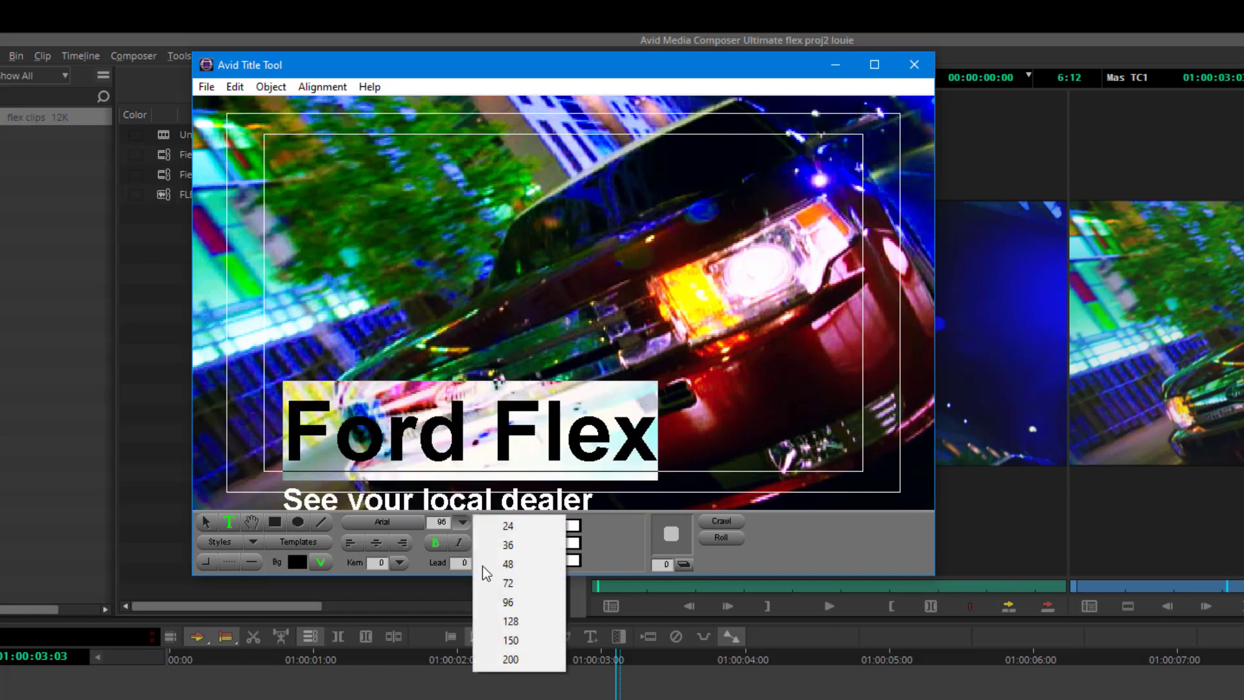
left_click(508, 586)
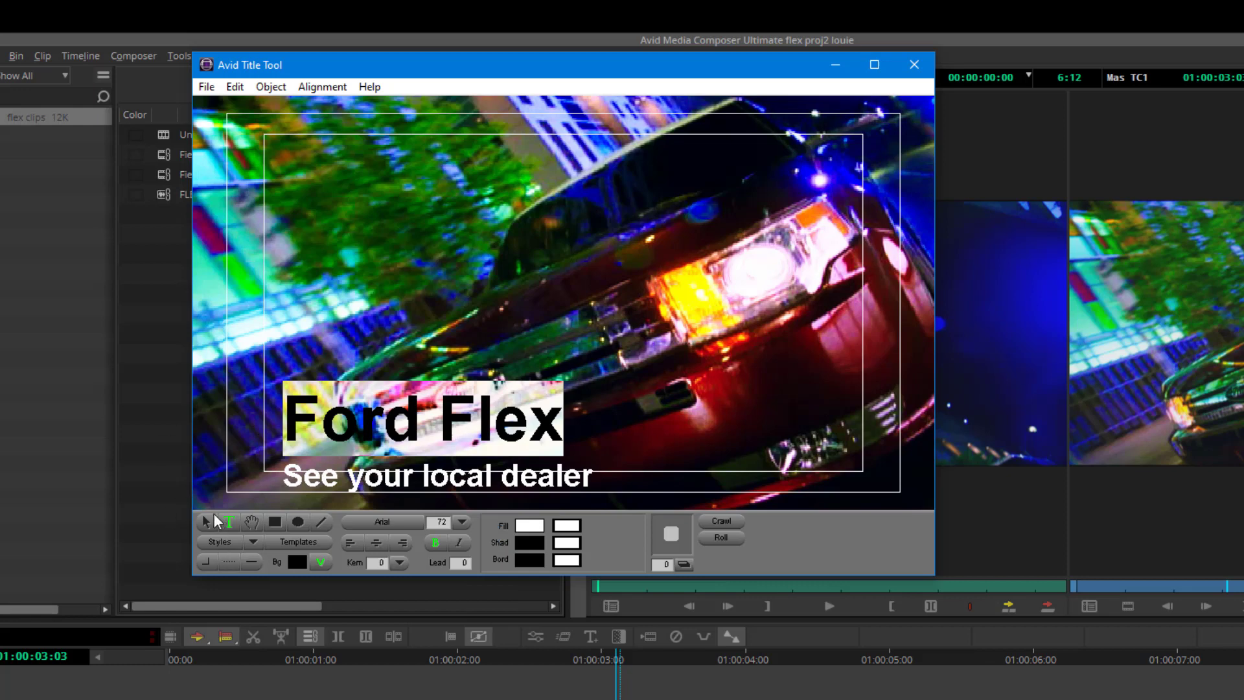
Move the text block into the lower-left corner of the title-safe area
left_click(205, 520)
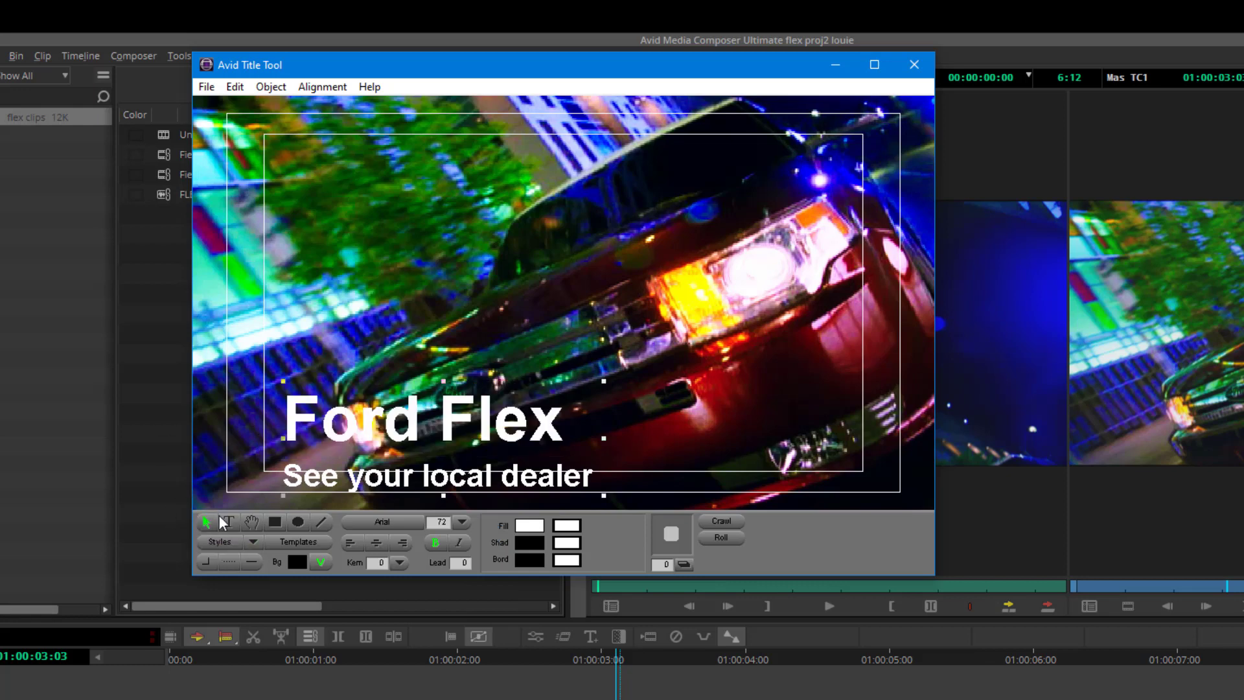
left_click(379, 423)
left_click_drag(379, 423, 379, 392)
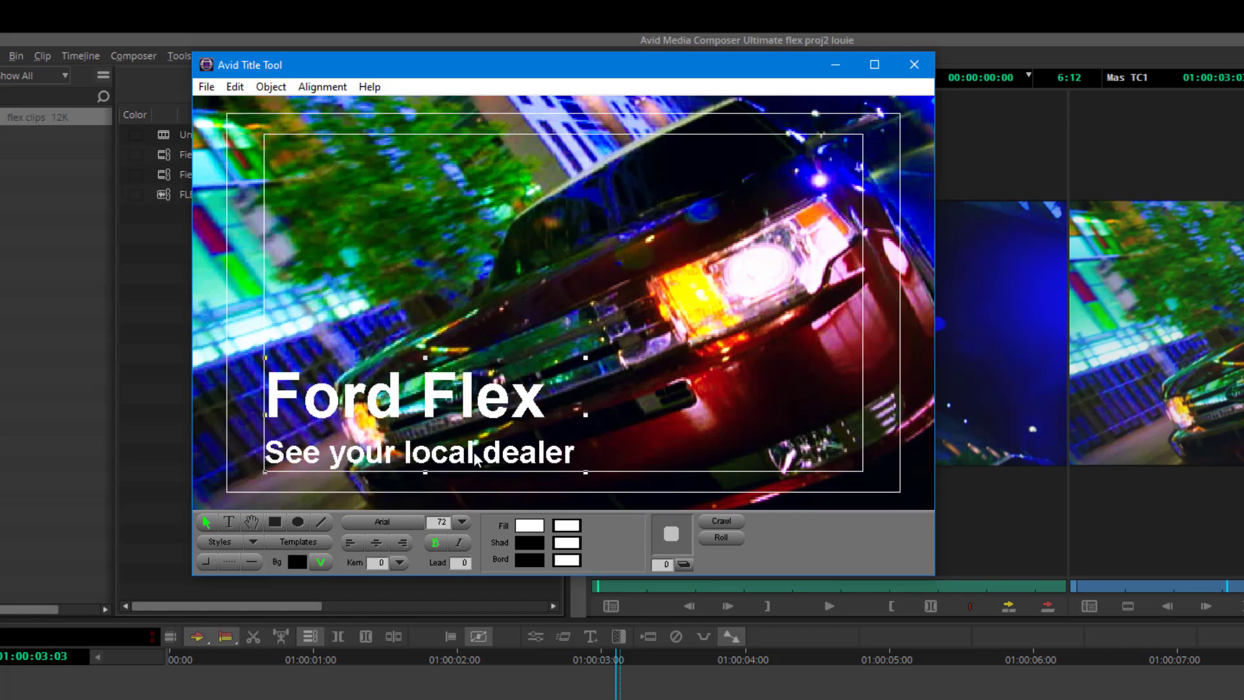
Set the leading of both text lines to -20 and move the block down to the bottom edge of the title-safe area
left_click(228, 522)
left_click_drag(267, 376, 583, 467)
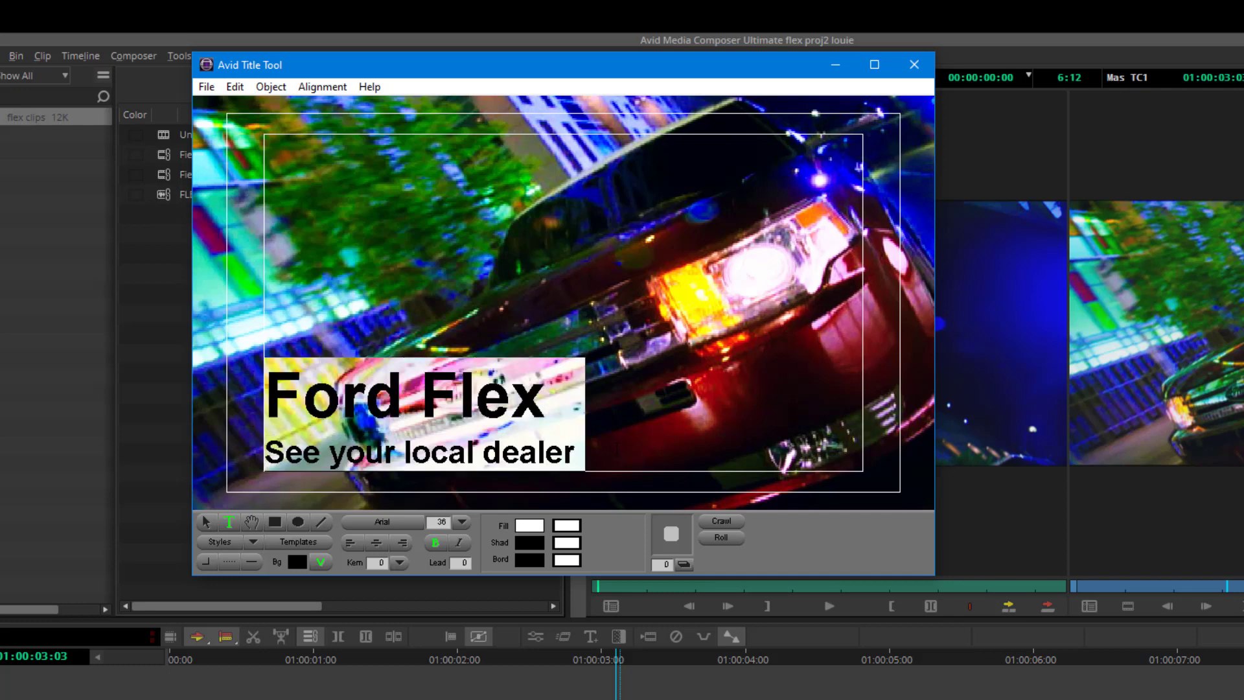
left_click(460, 566)
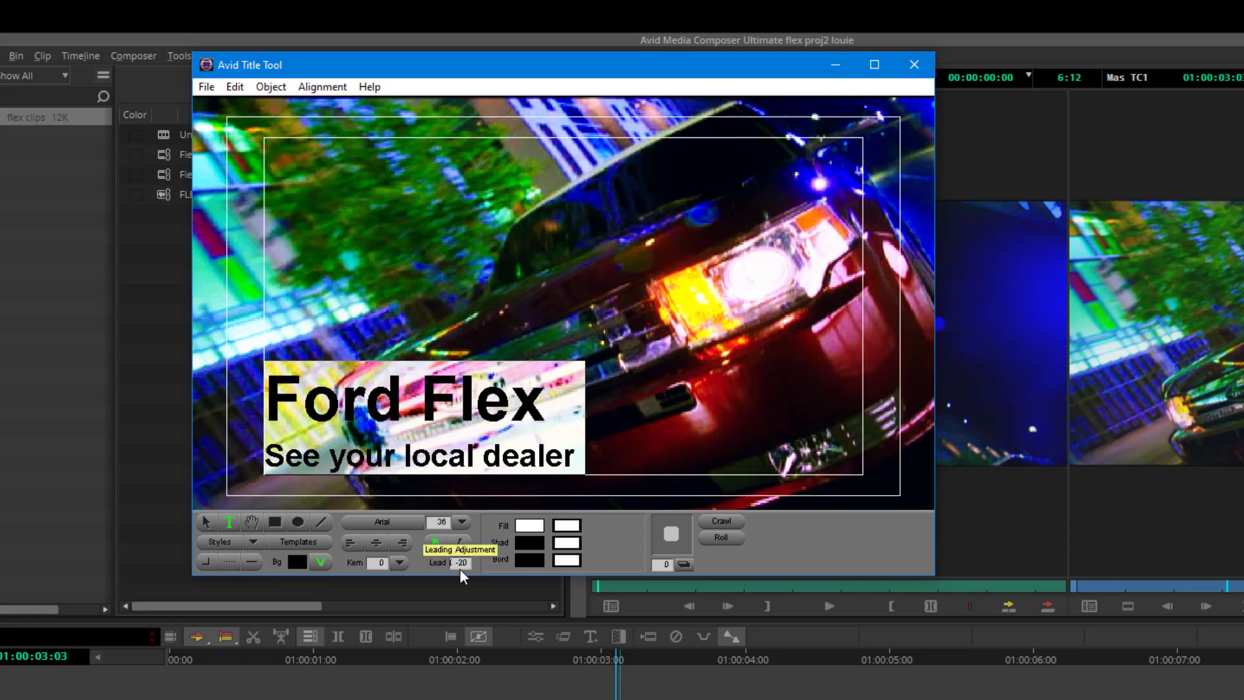
left_click(205, 521)
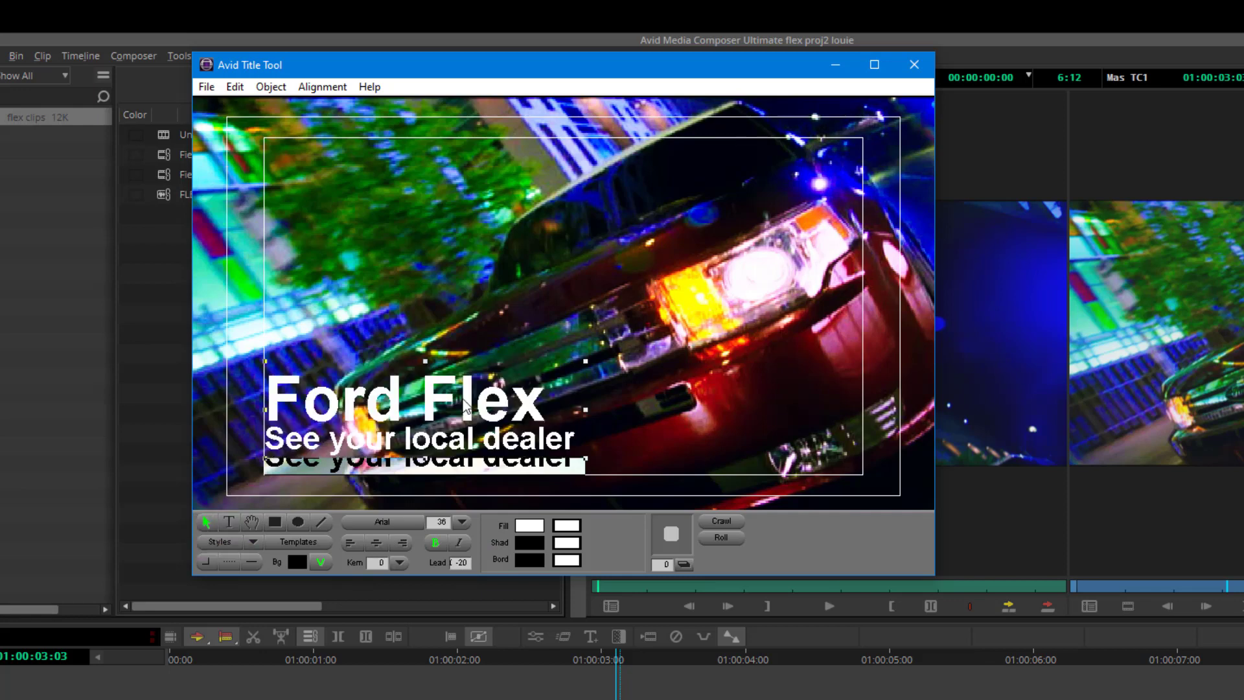
mouse_move(391, 416)
left_mouse_down()
mouse_move(420, 436)
mouse_move(394, 430)
left_mouse_up()
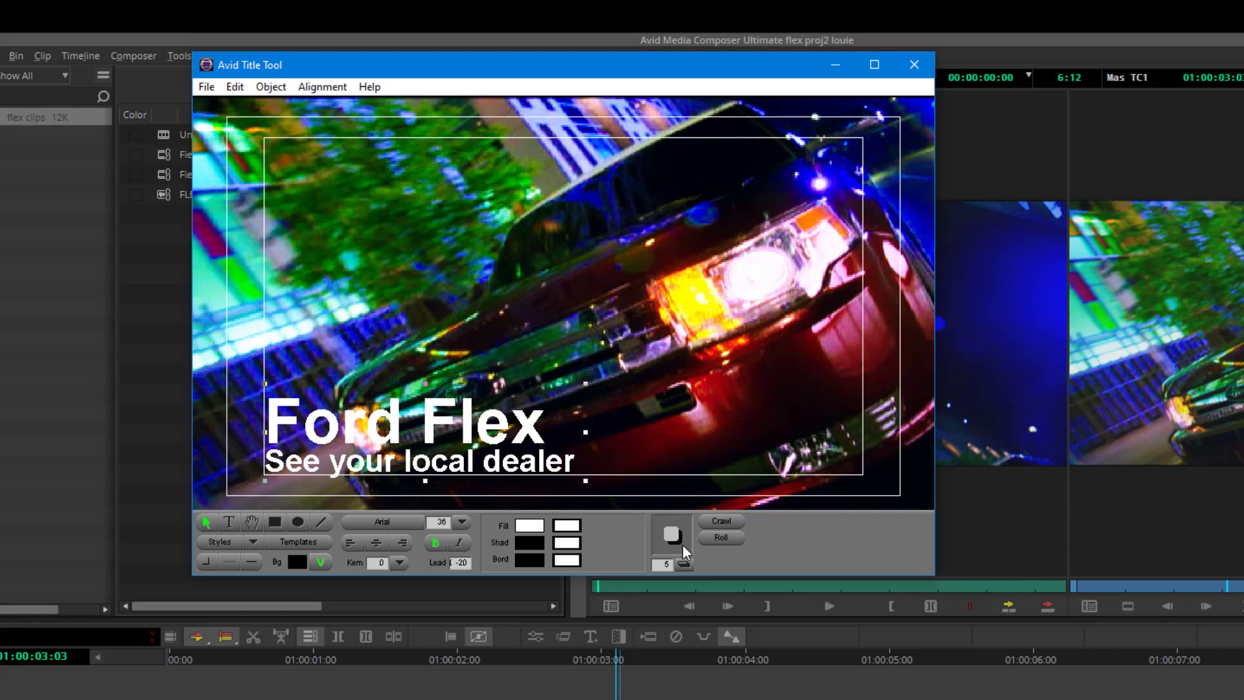
Apply a drop shadow with a depth of 5 to the title text, falling down and to the right
left_click(682, 544)
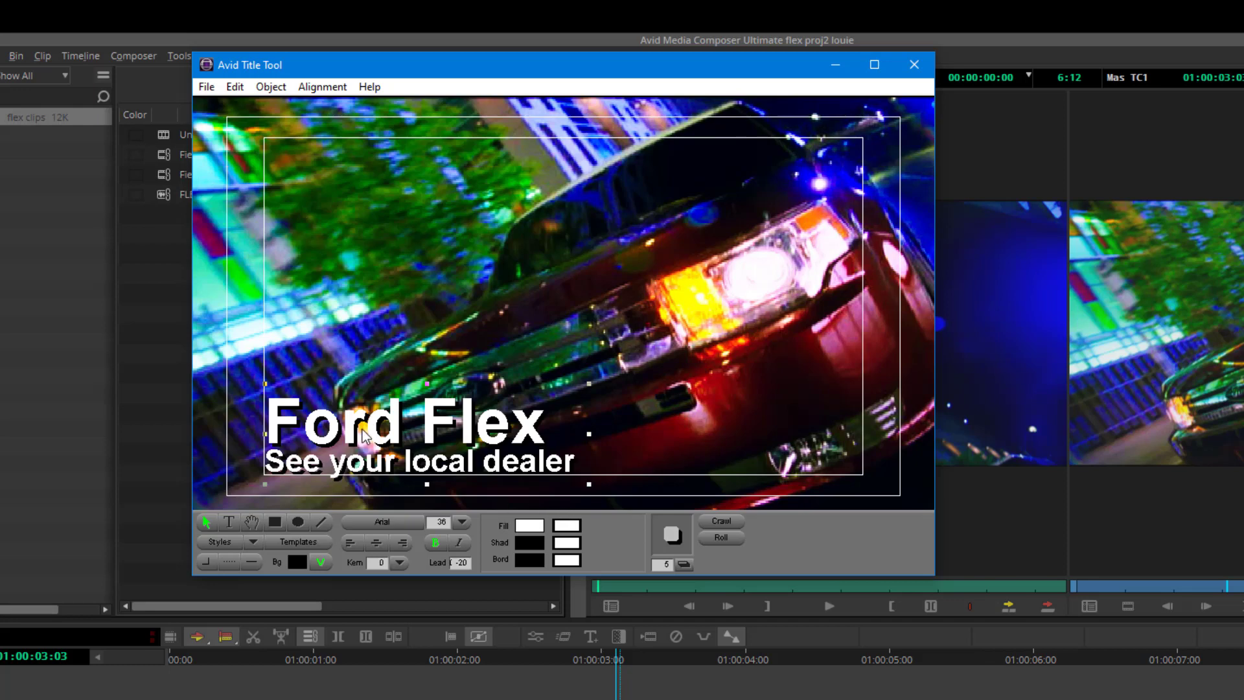
Move the title block to the upper-left of the title-safe area and change its drop shadow color to dark gray
left_click_drag(364, 435, 414, 180)
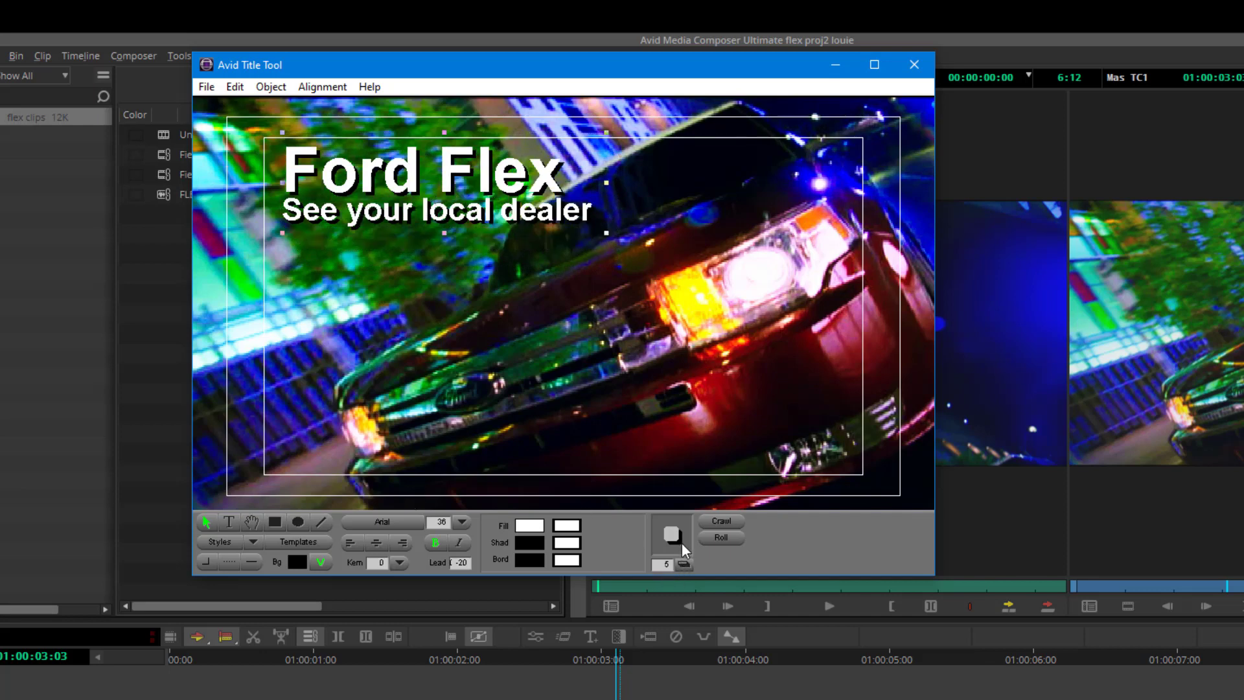
left_click(530, 542)
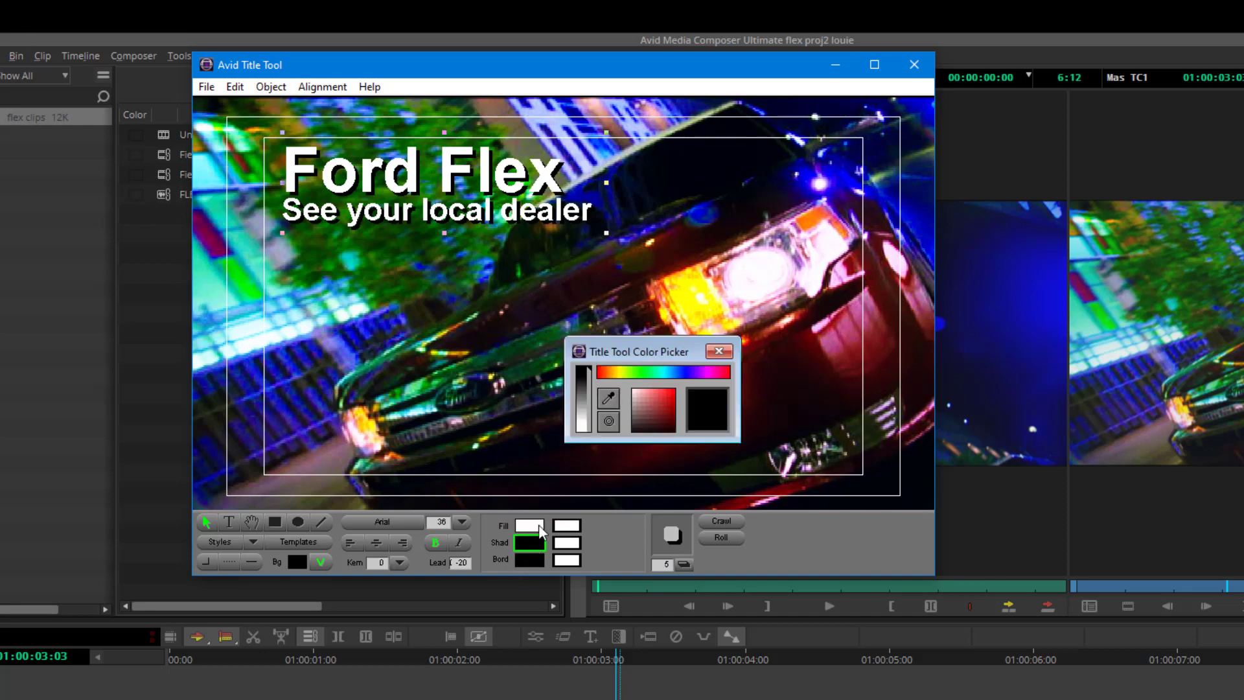
left_click(671, 395)
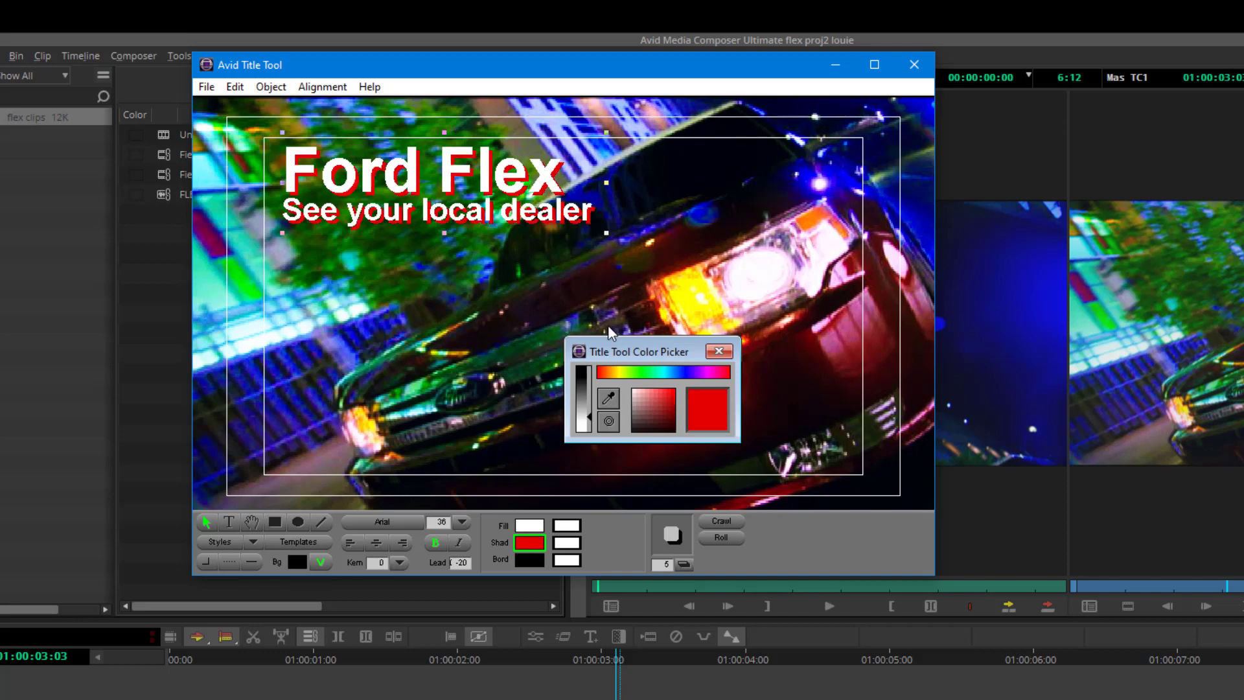
left_click(630, 428)
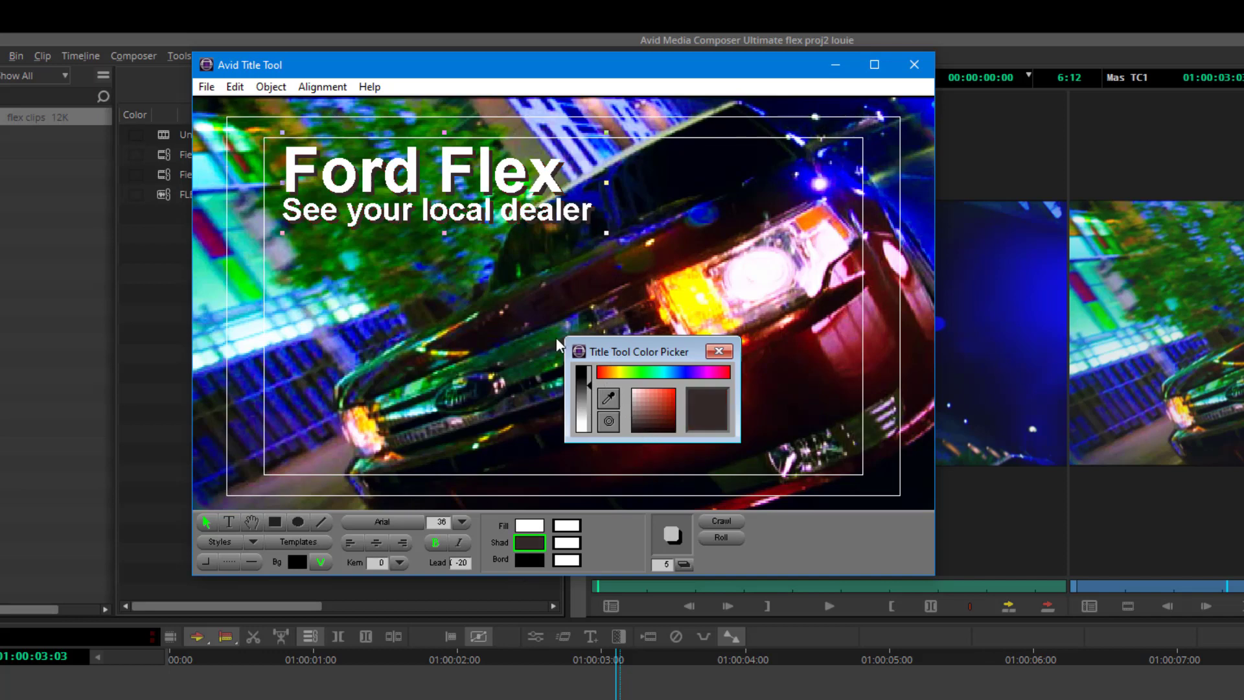
left_click(715, 351)
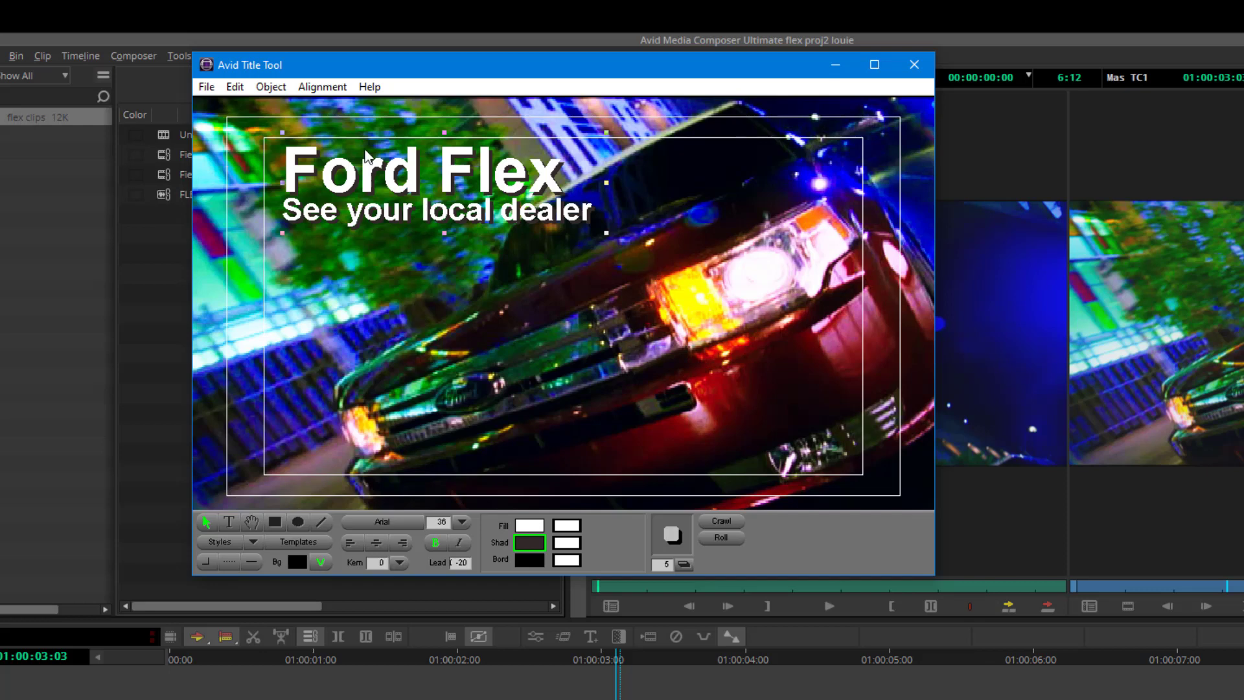
Soften the title's drop shadow with a softness of 6 and move the block back to the lower-left corner of the title-safe area
left_click(276, 88)
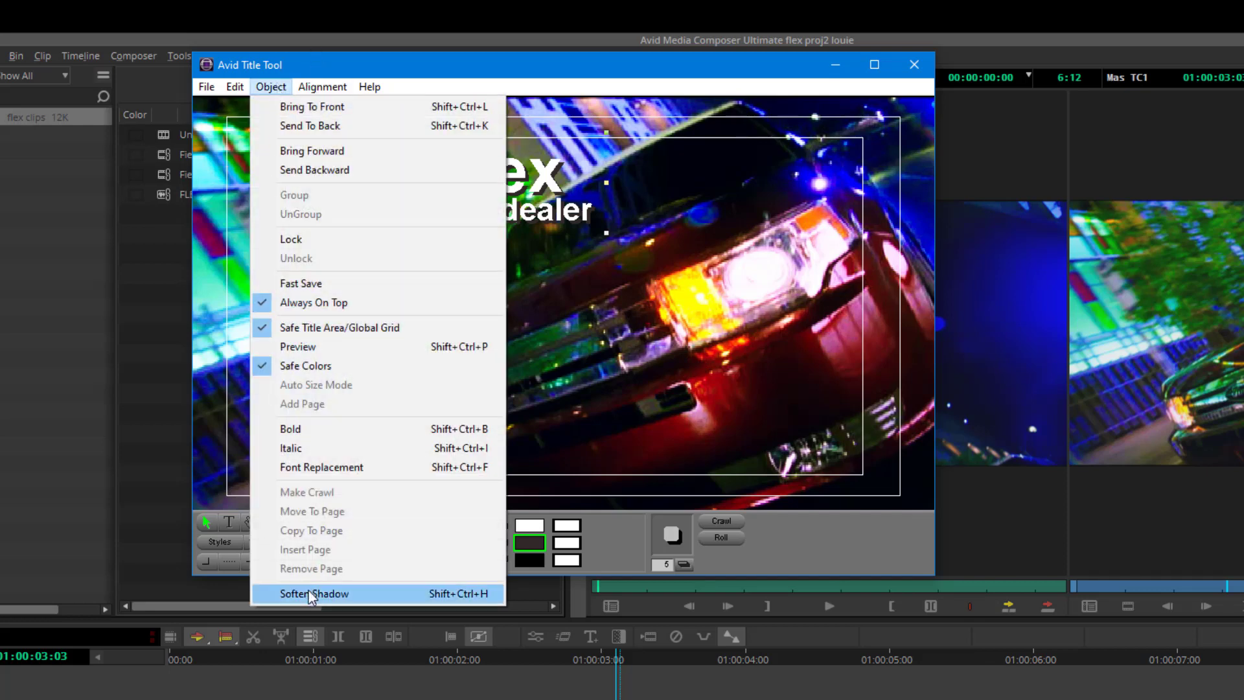
left_click(307, 594)
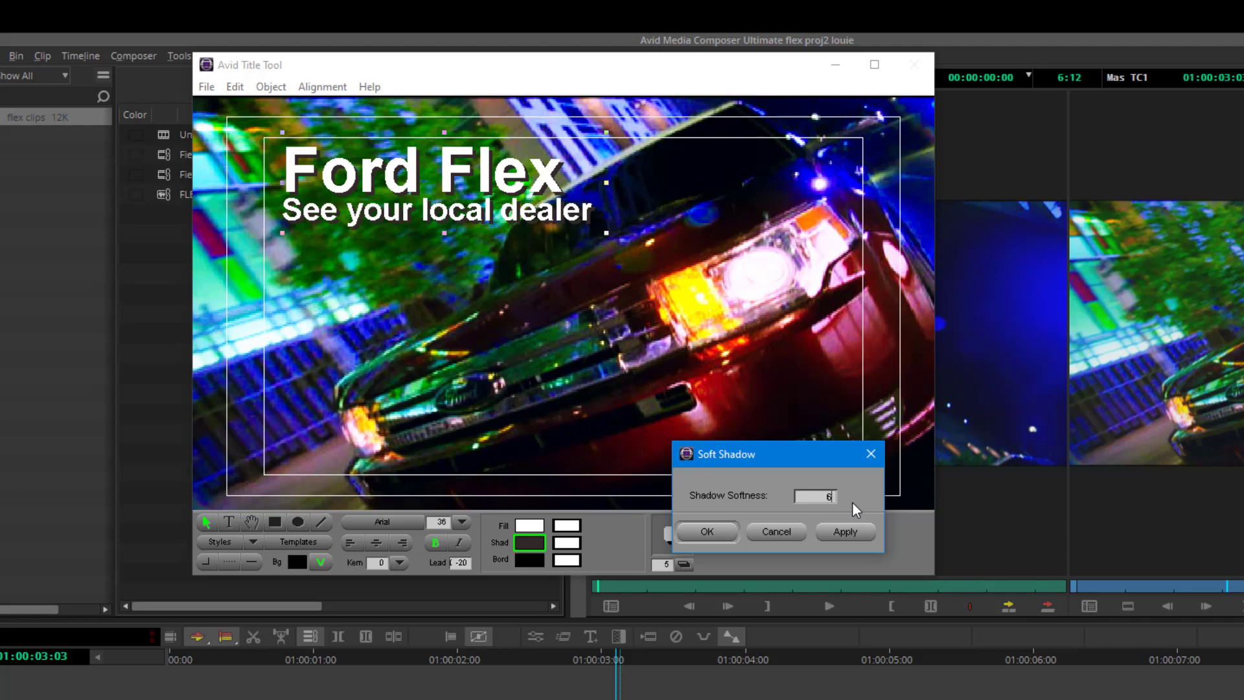
left_click(849, 532)
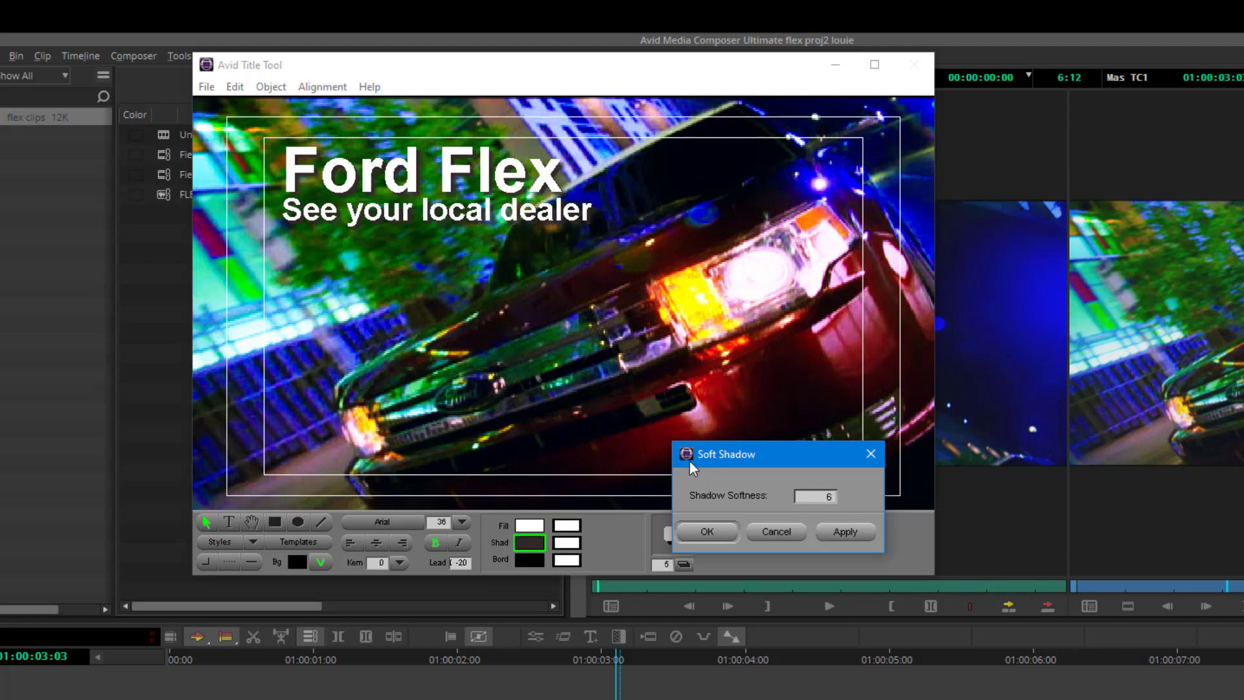
left_click(688, 537)
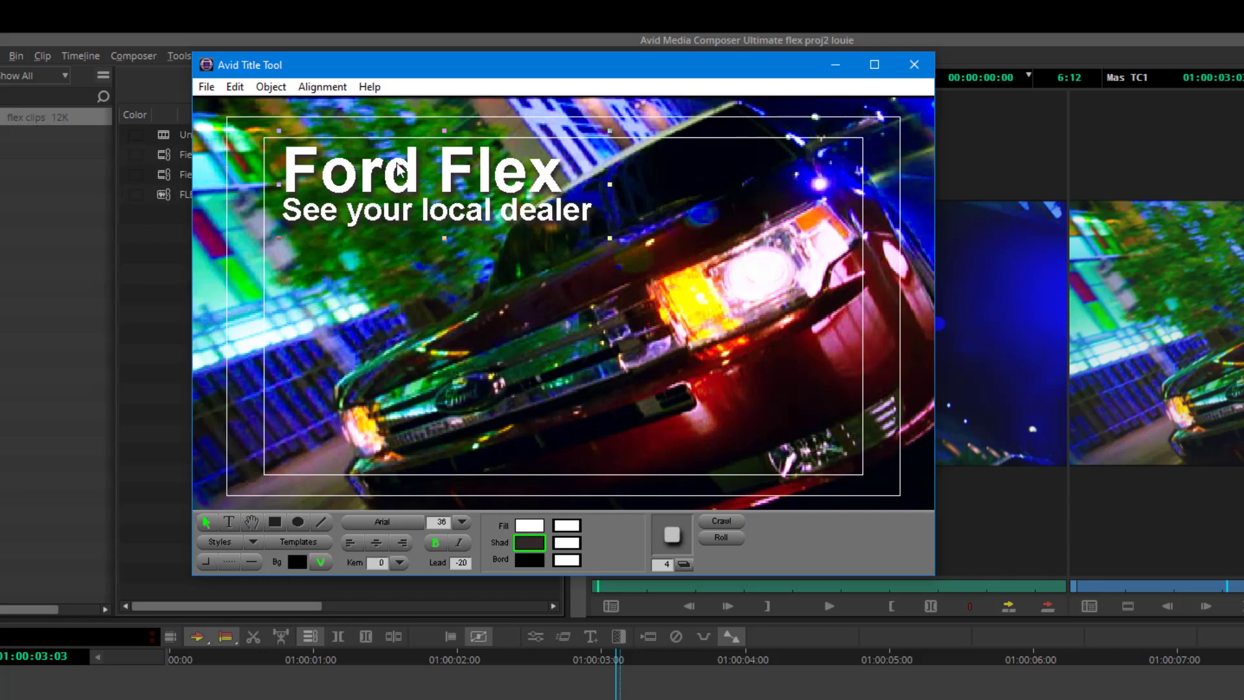
left_click_drag(395, 172, 376, 417)
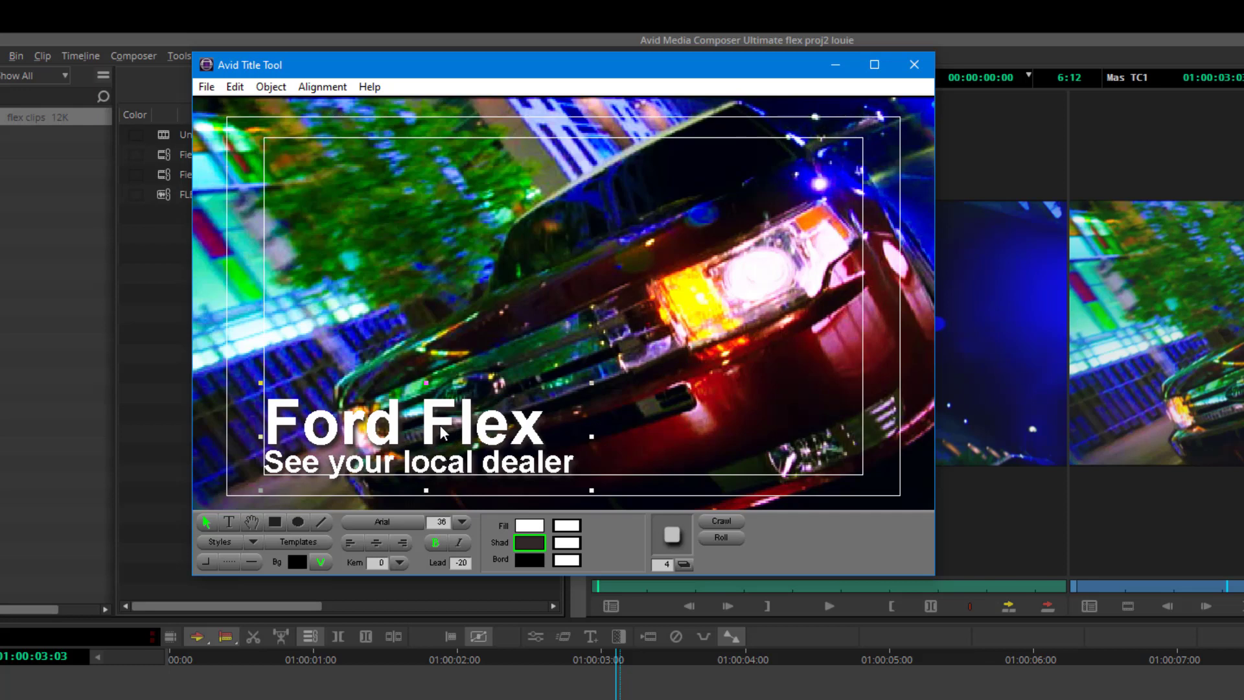
Tighten the kerning between the "F" and "o" of "Ford" in the large title line
left_click(228, 522)
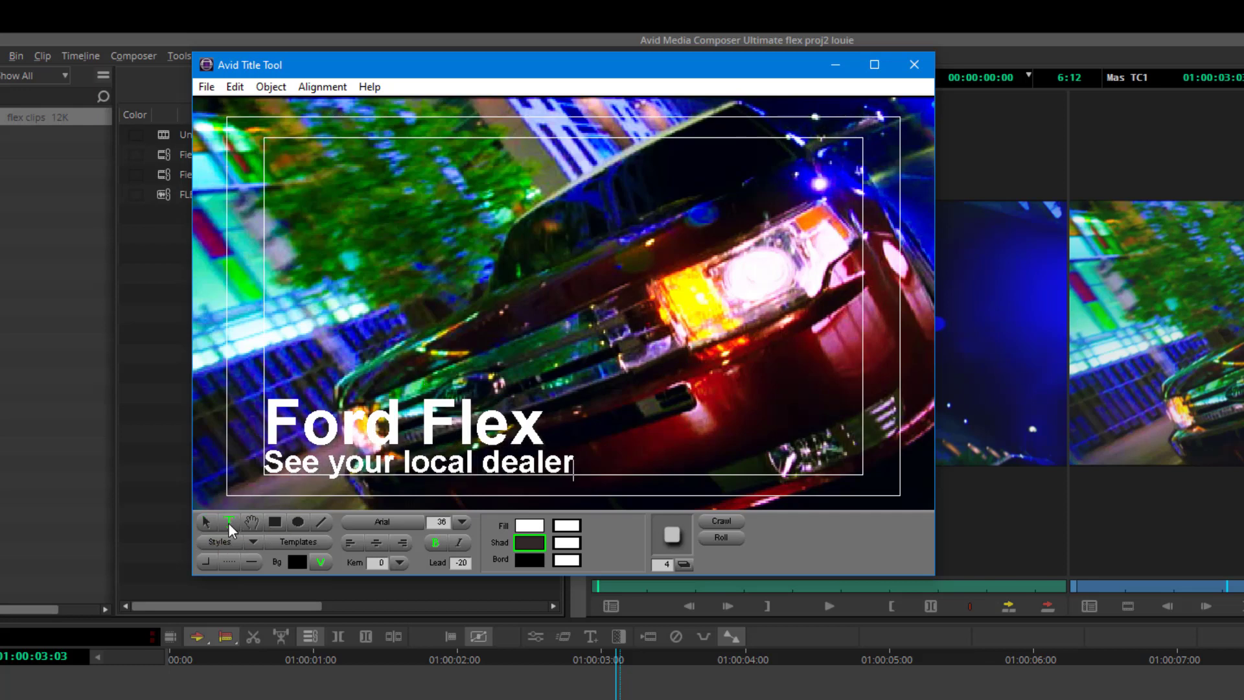
left_click(302, 421)
key("alt")
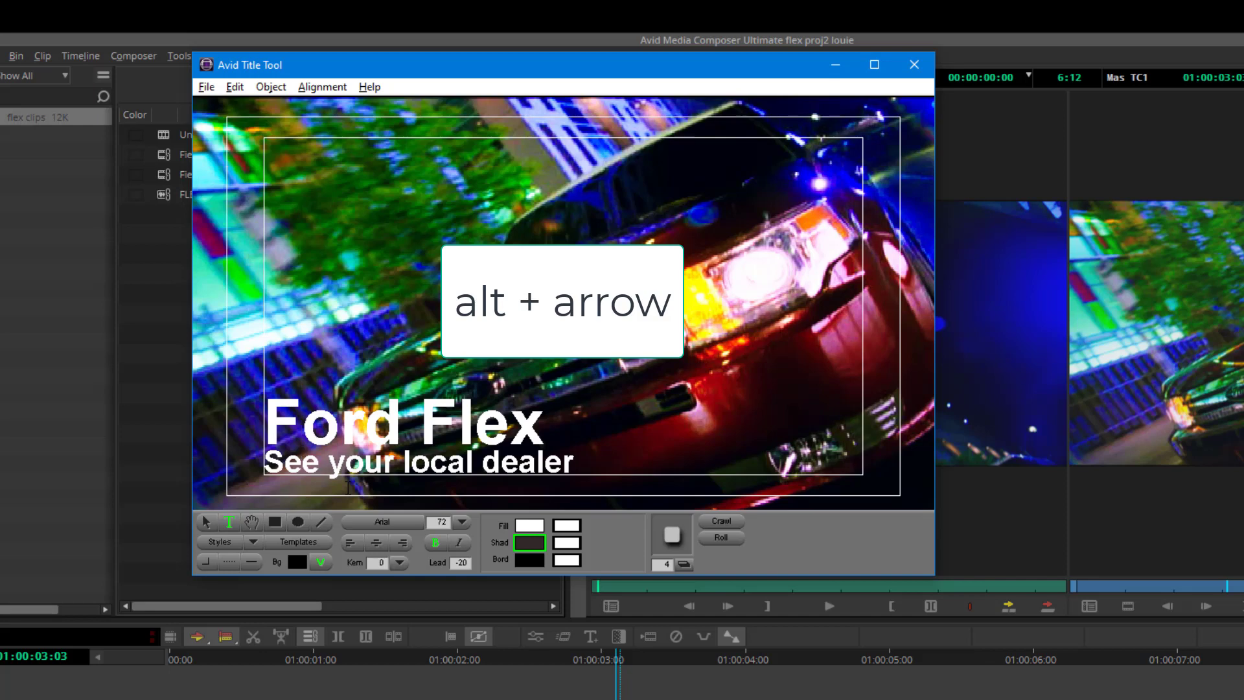
key("alt+Left")
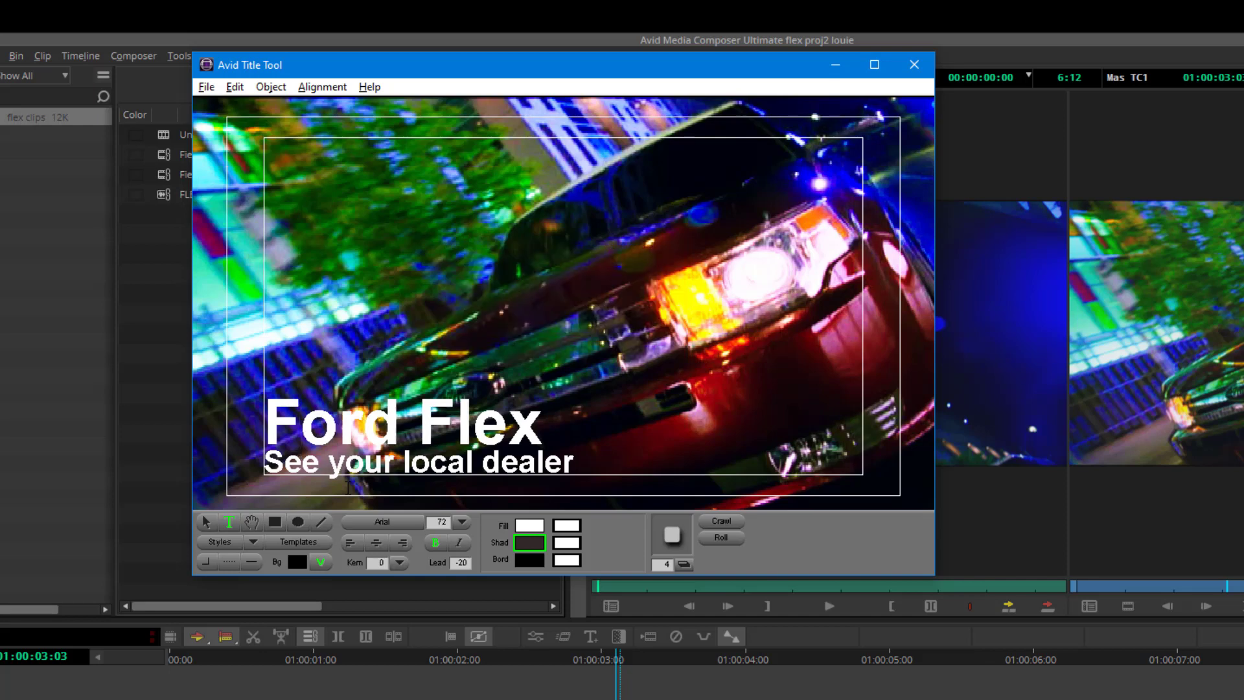
key("alt+Left")
key("alt+Left")
key("alt+Left")
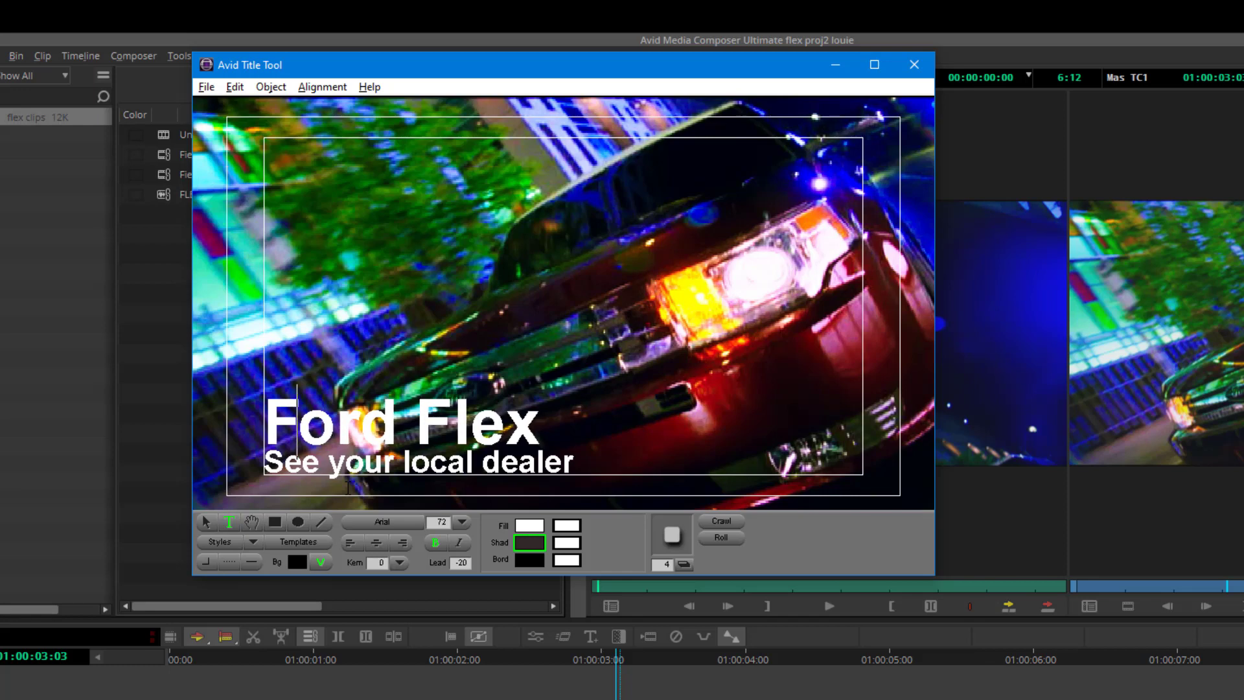
key("alt+Right")
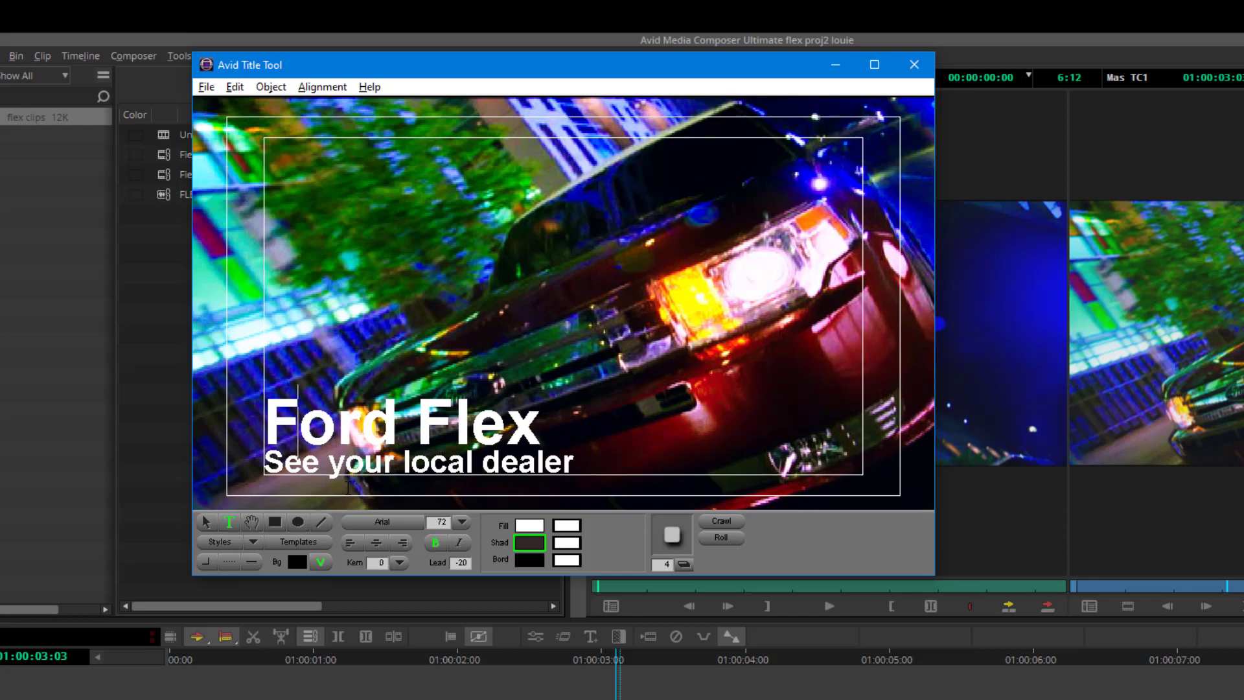
key("alt+Left")
Tighten the kerning between the remaining letter pairs of "Ford"
key("Right")
key("alt+Left")
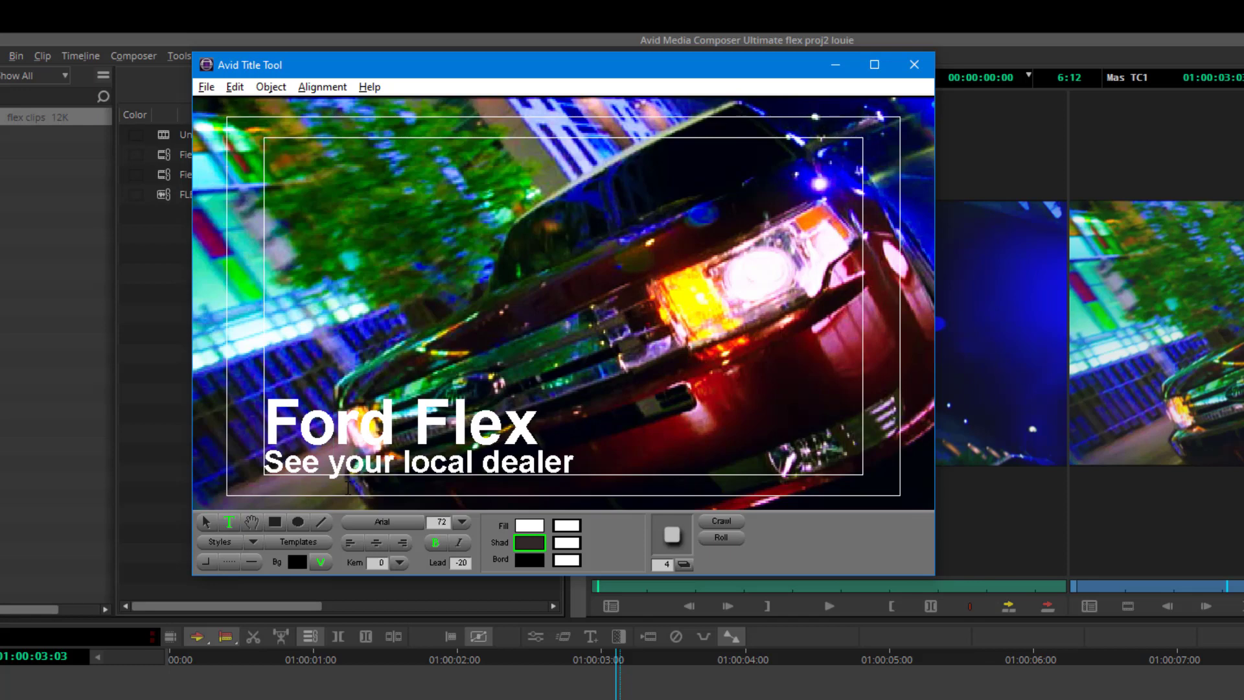
key("Right")
key("alt+Left")
key("alt+Right")
Tighten the kerning between each pair of letters in "Flex"
key("Right")
key("Right")
key("alt+Left")
key("alt+Left")
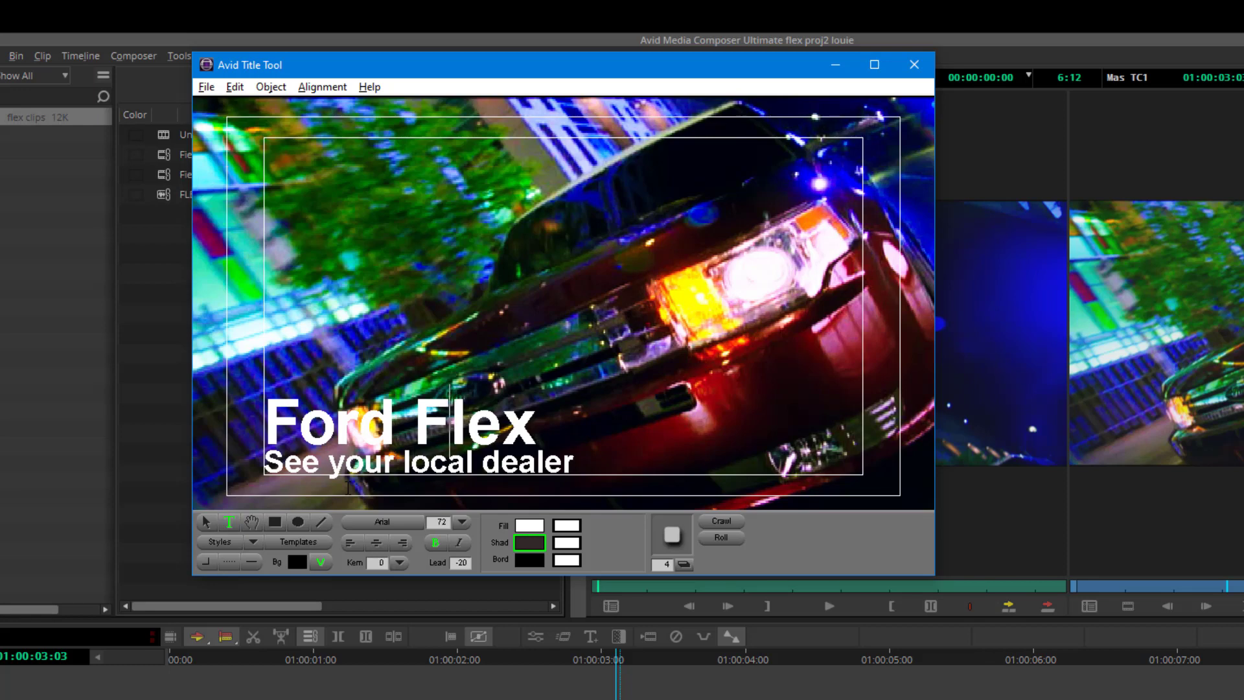
key("Right")
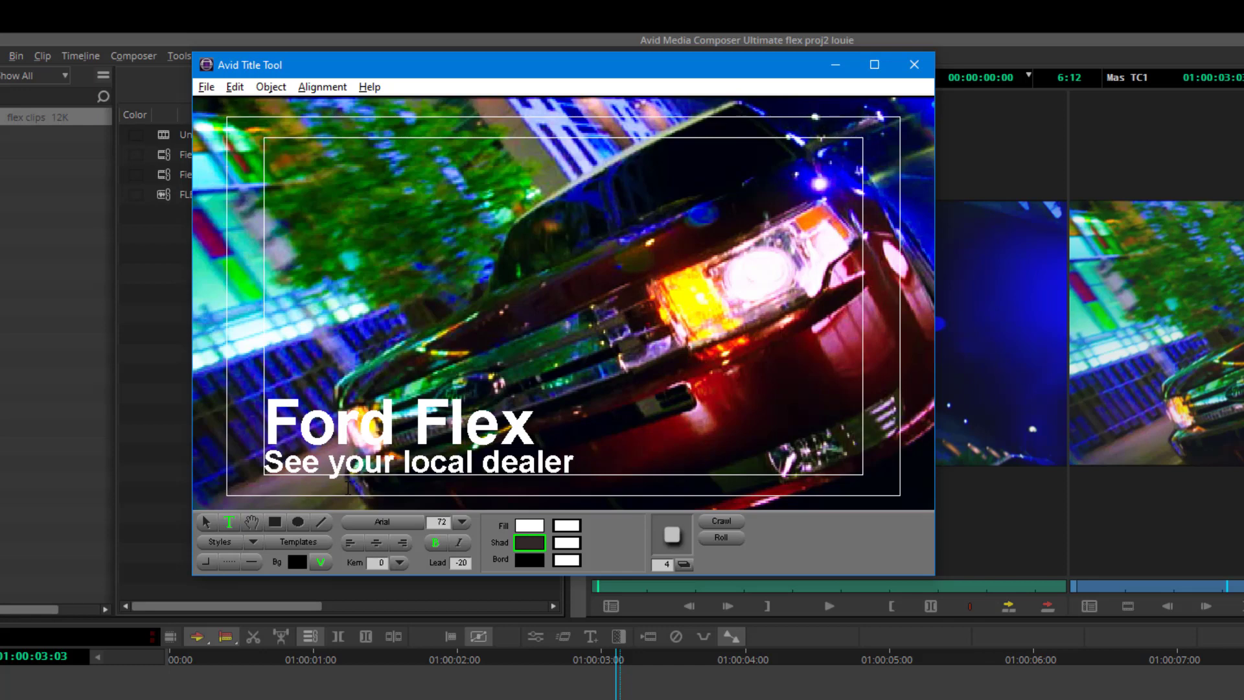
key("alt+Left")
key("Right")
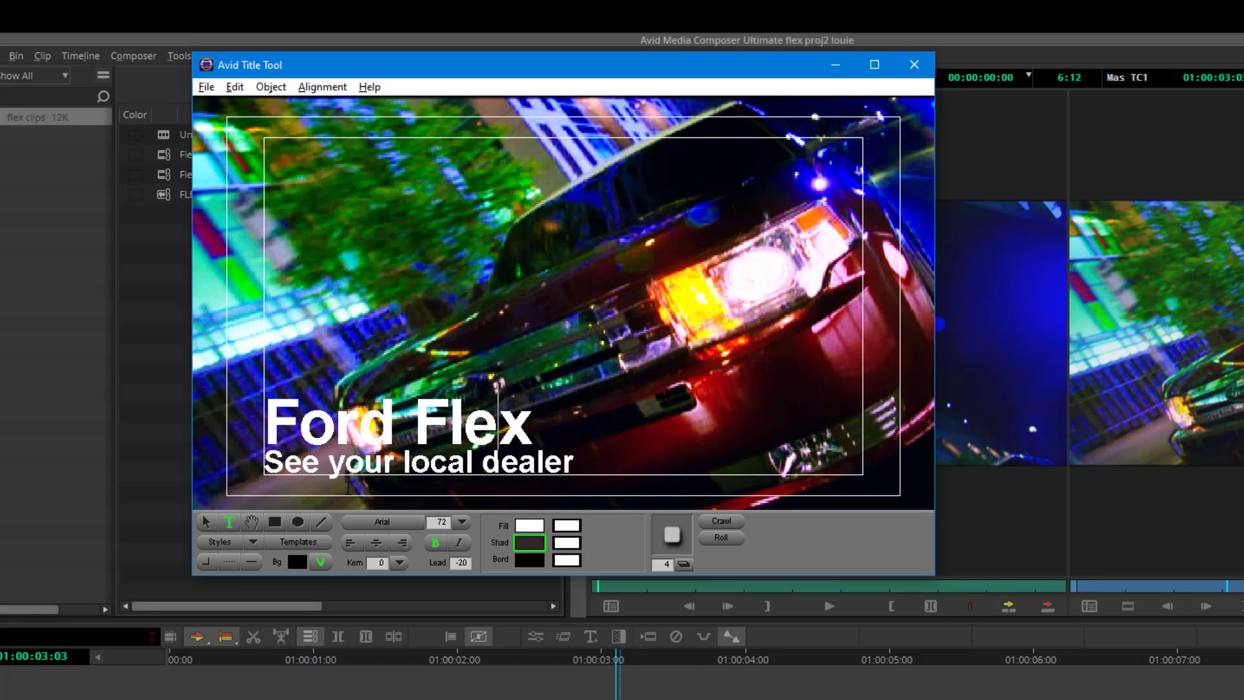
key("alt+Left")
Add an unkerned "Ford Flex" line above the kerned one and move the block up to compare their letter spacing
left_click(276, 372)
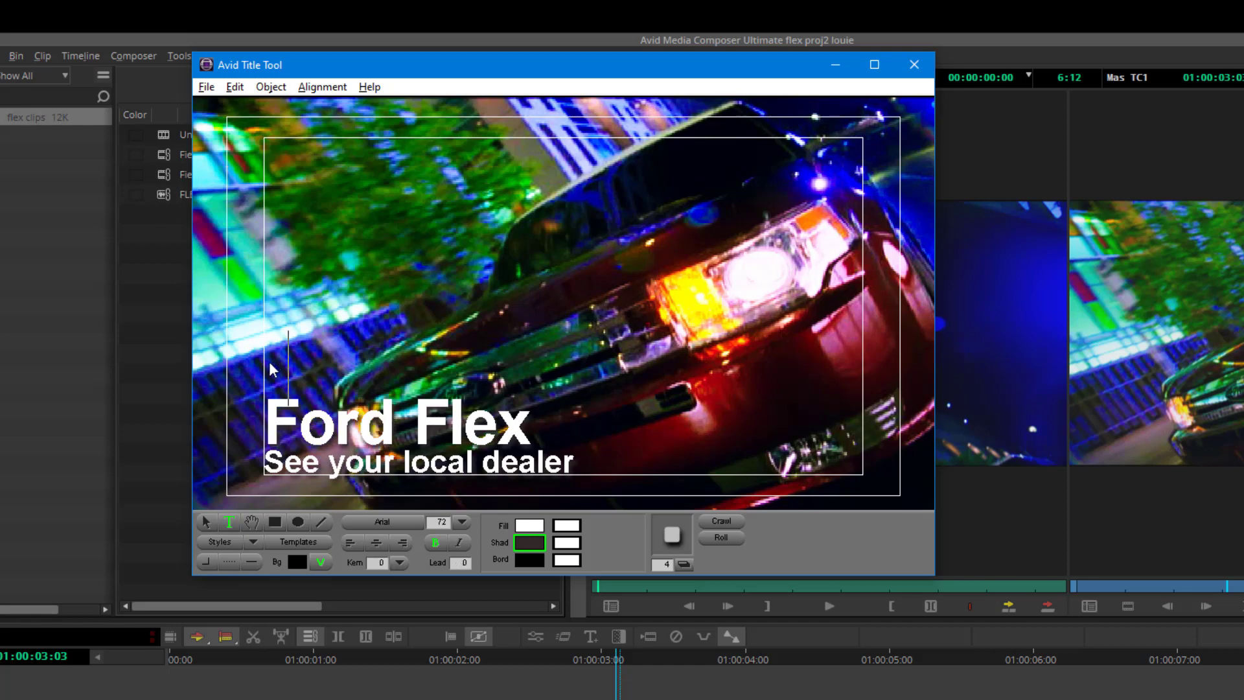
left_click(270, 411)
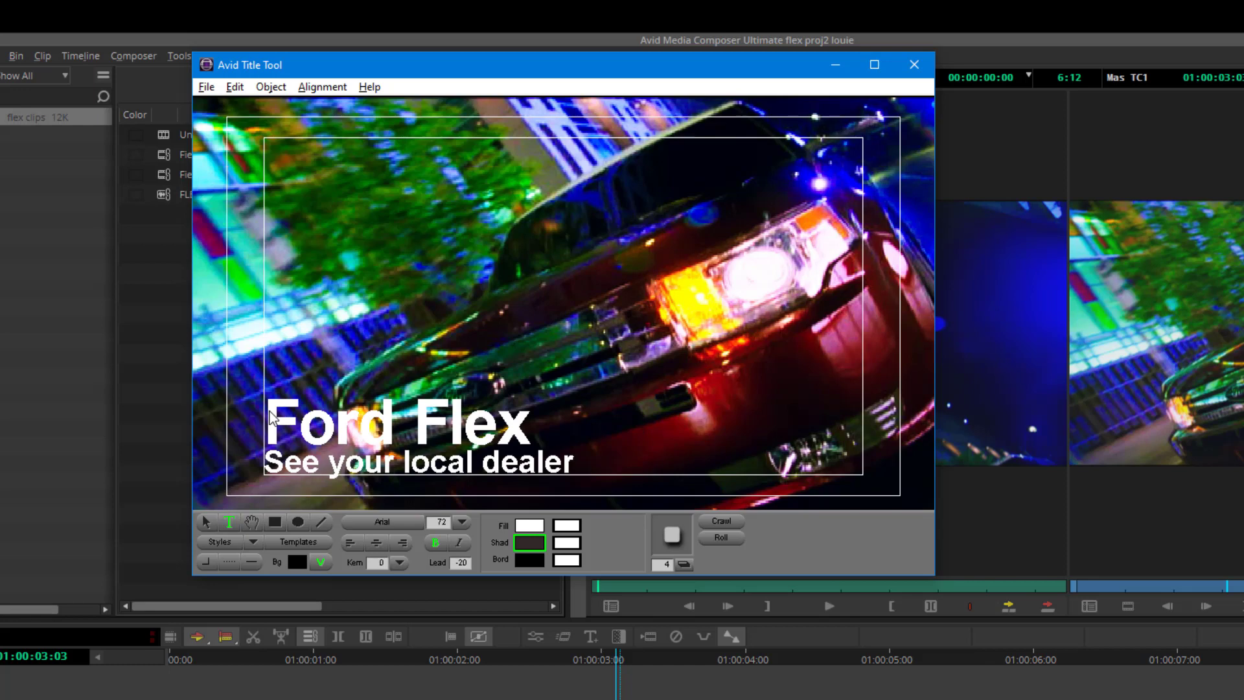
type("F")
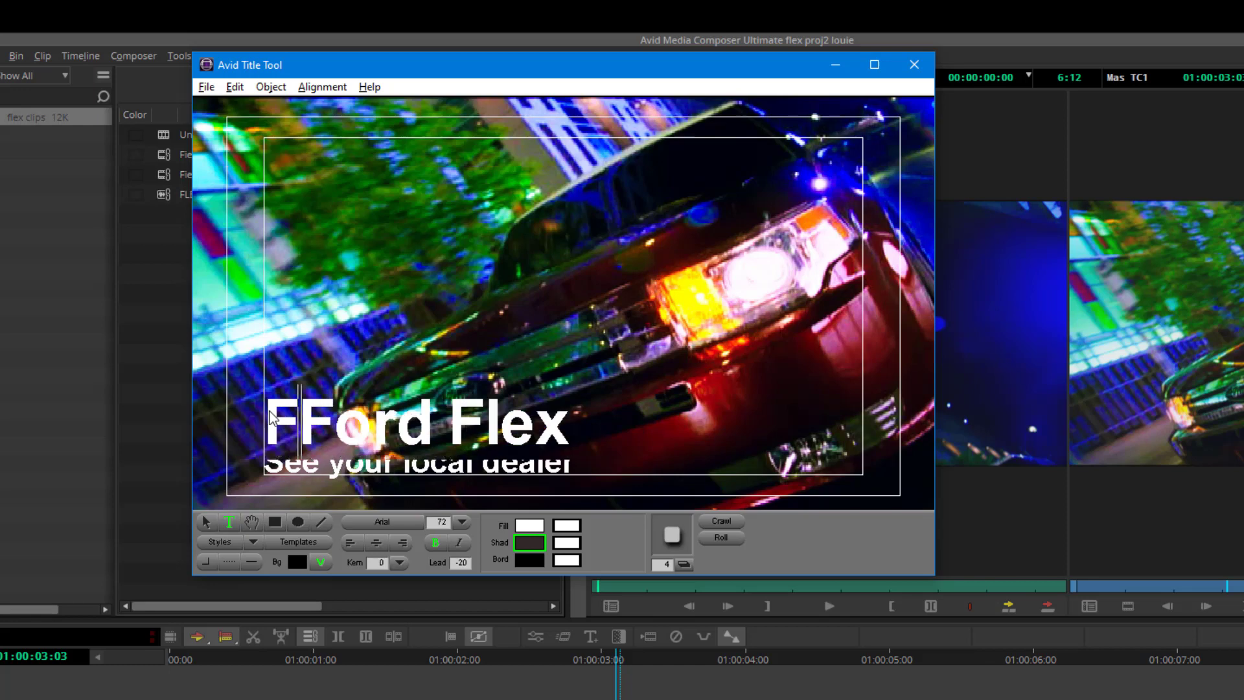
type("ord Flex")
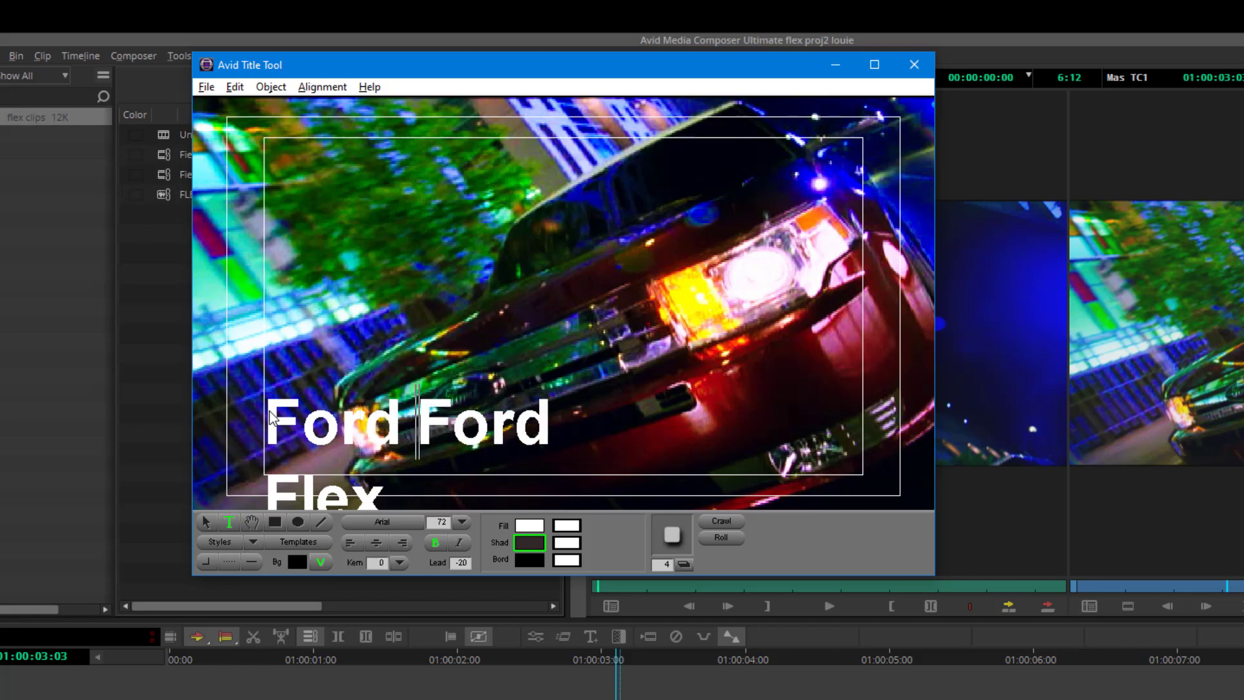
key("Return")
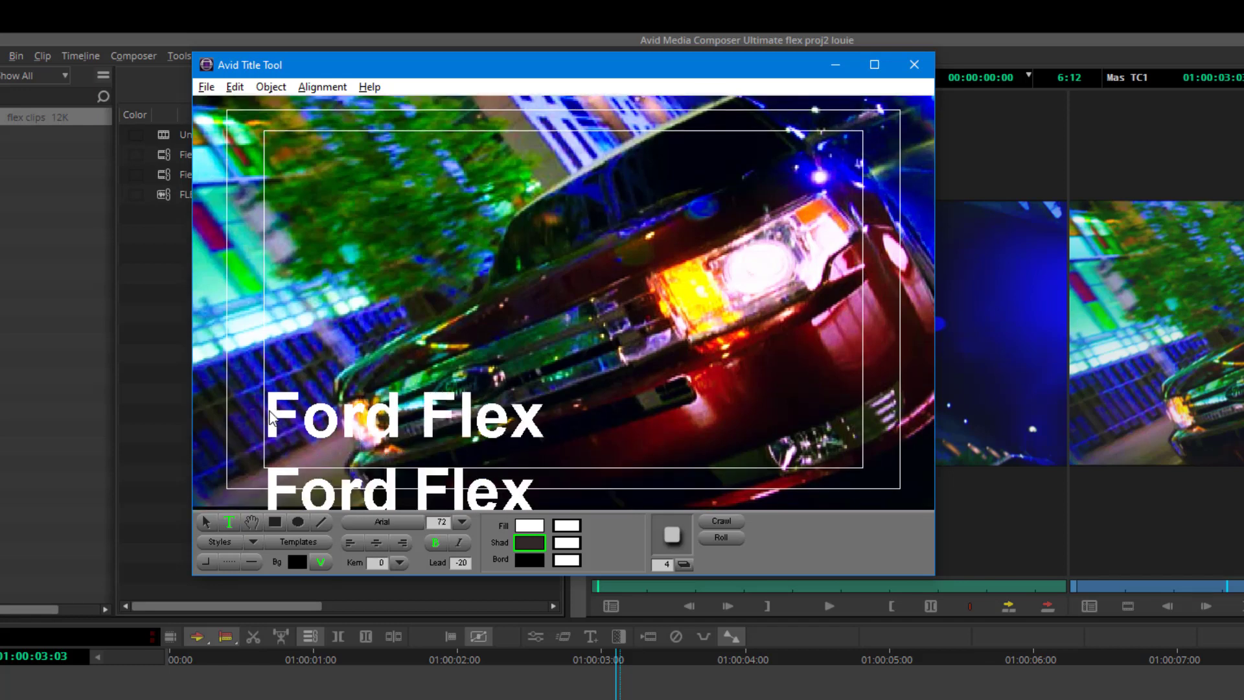
left_click(206, 521)
left_click(310, 412)
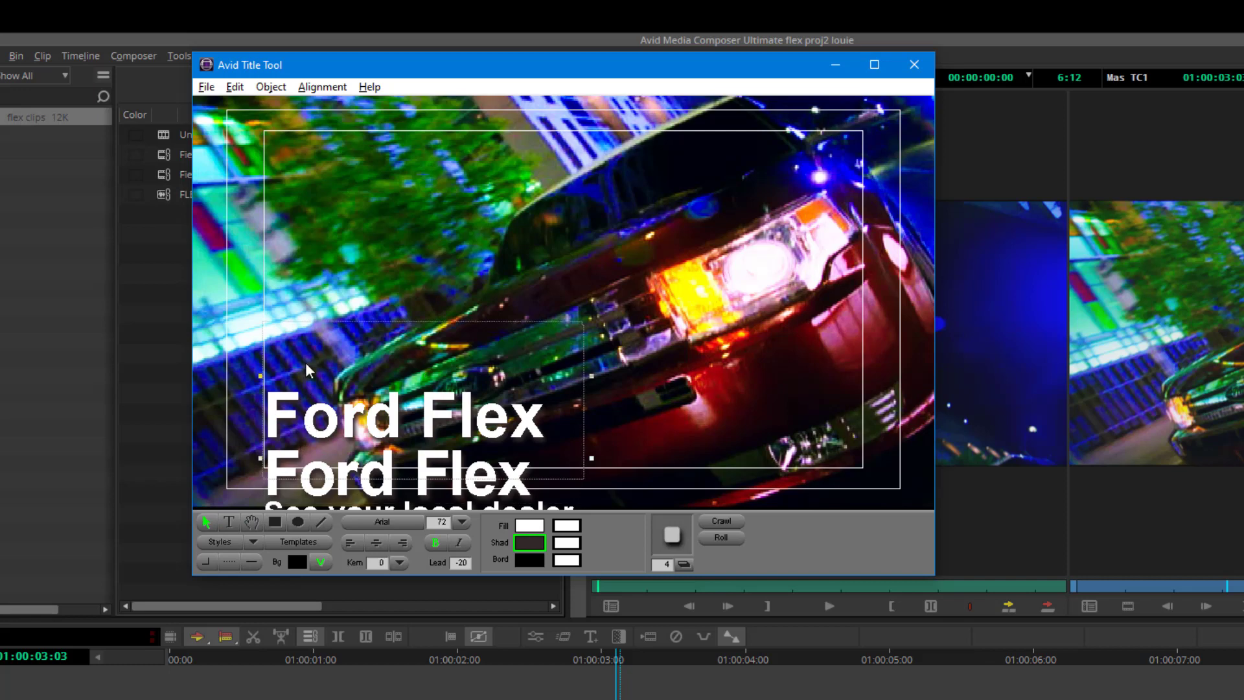
left_click_drag(310, 412, 308, 355)
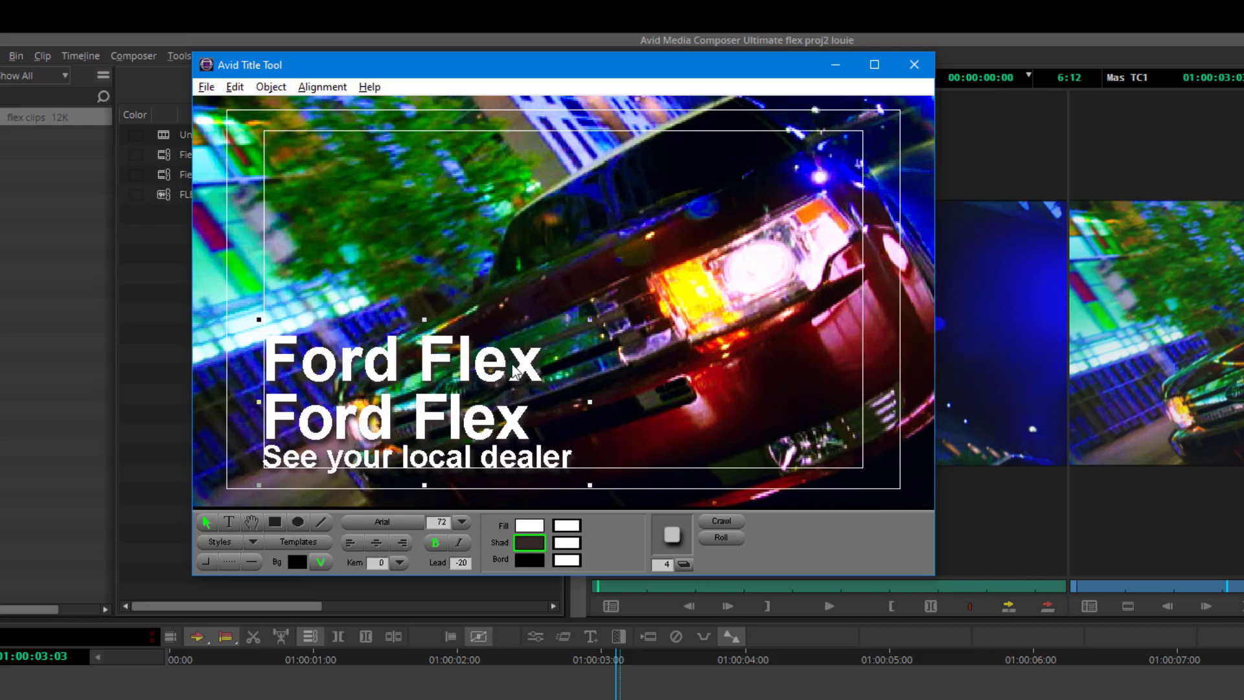
Delete the text of the extra unkerned "Ford Flex" line above the kerned title
left_click(228, 522)
left_click_drag(543, 360, 263, 363)
key("Delete")
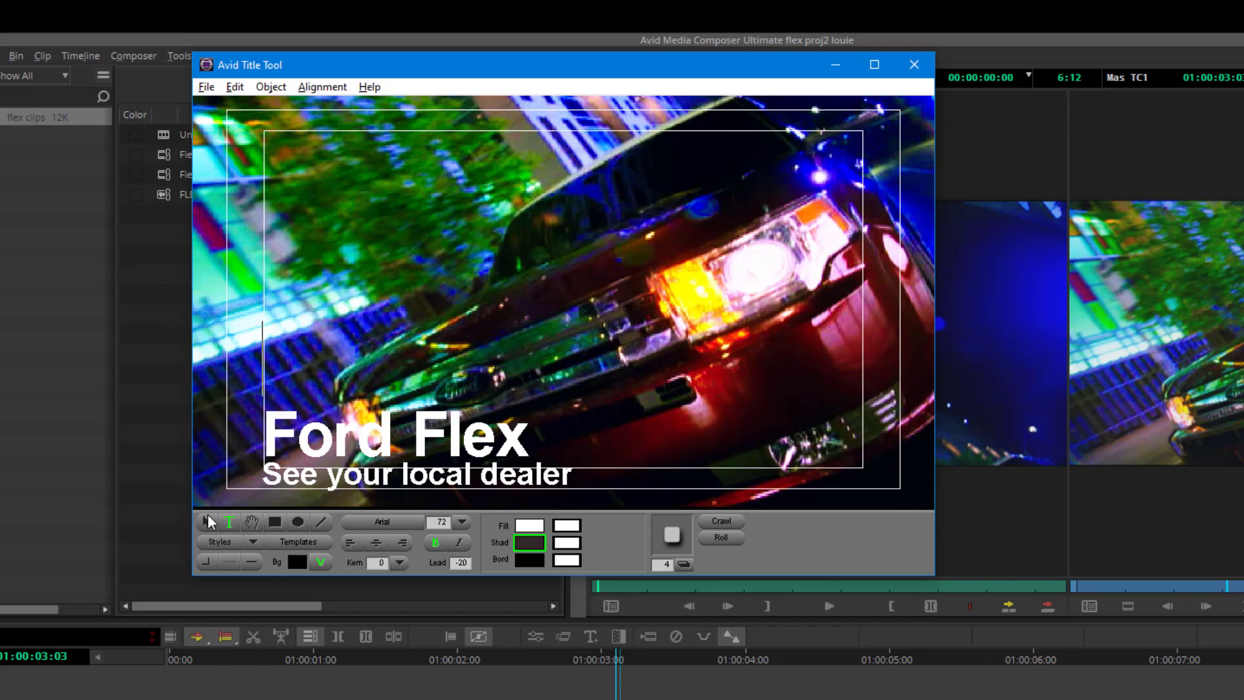
left_click(206, 522)
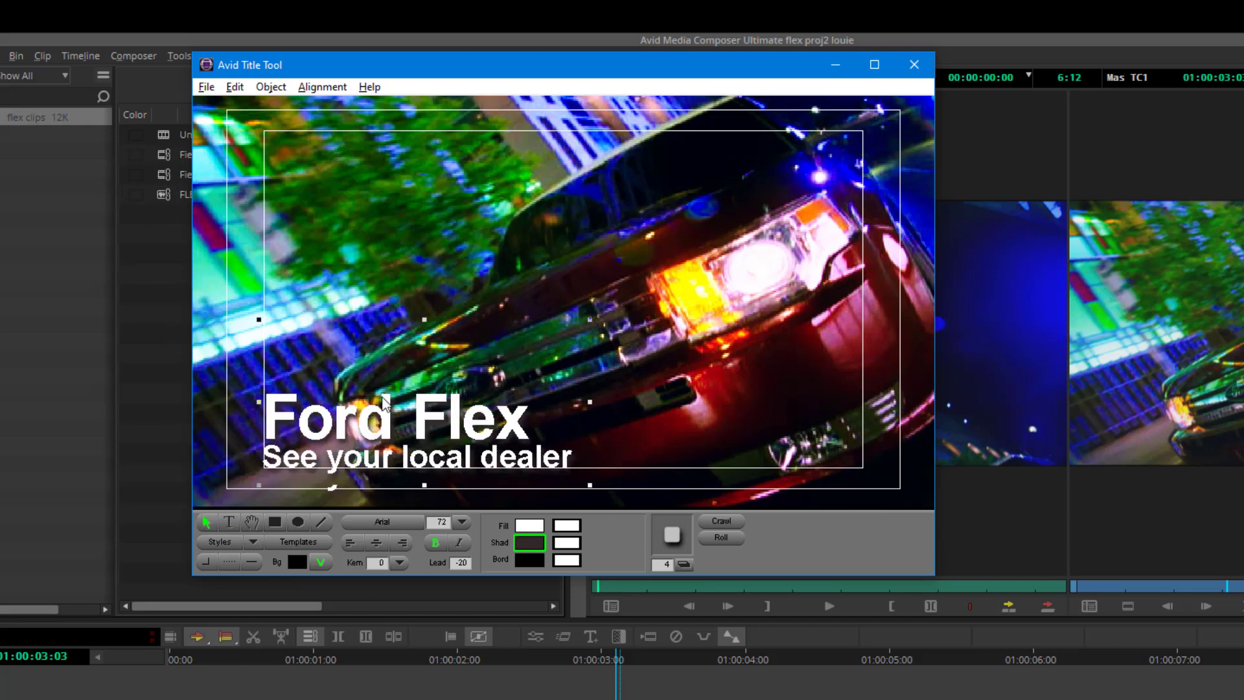
Set both title lines to the Impact font without bold and nudge the block onto the left edge of the title-safe area
left_click(230, 522)
left_click(571, 461)
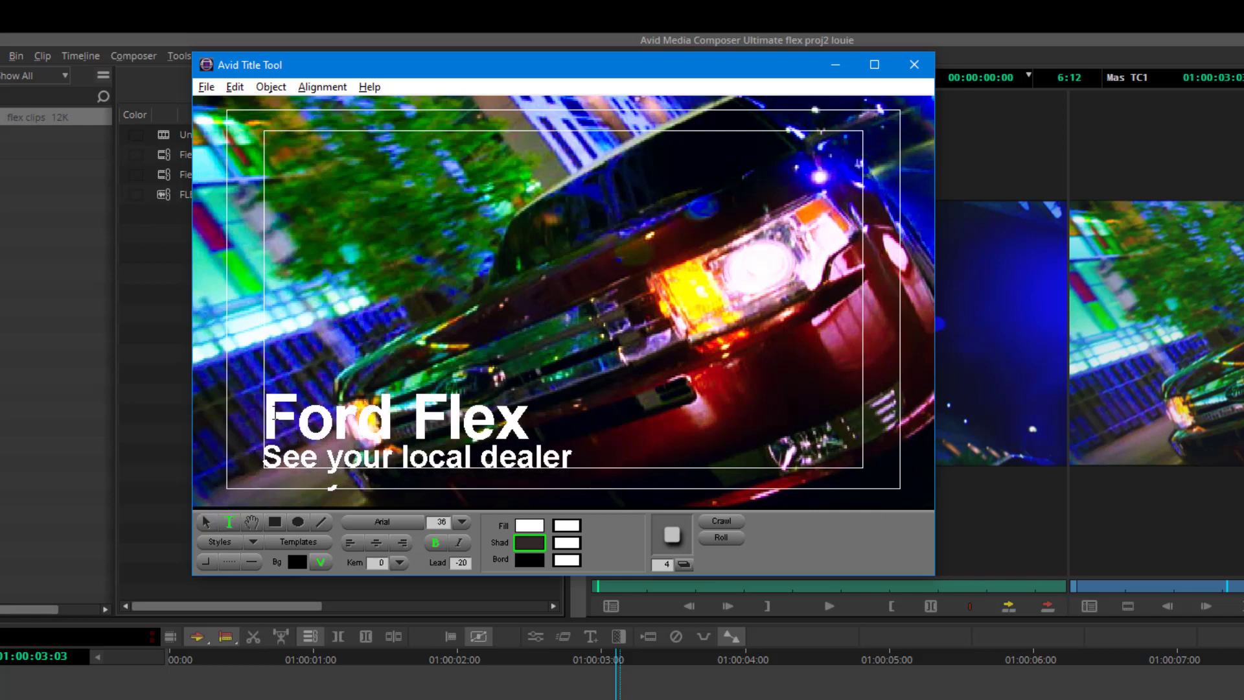
left_click_drag(267, 414, 629, 466)
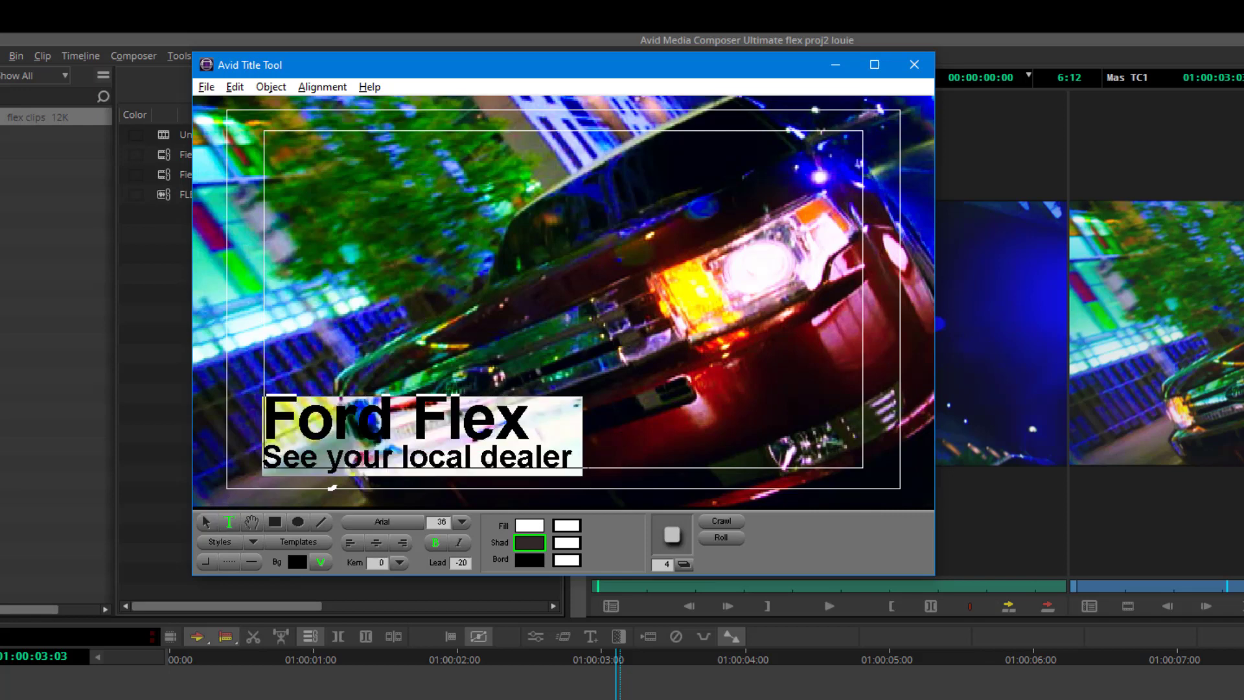
left_click(391, 522)
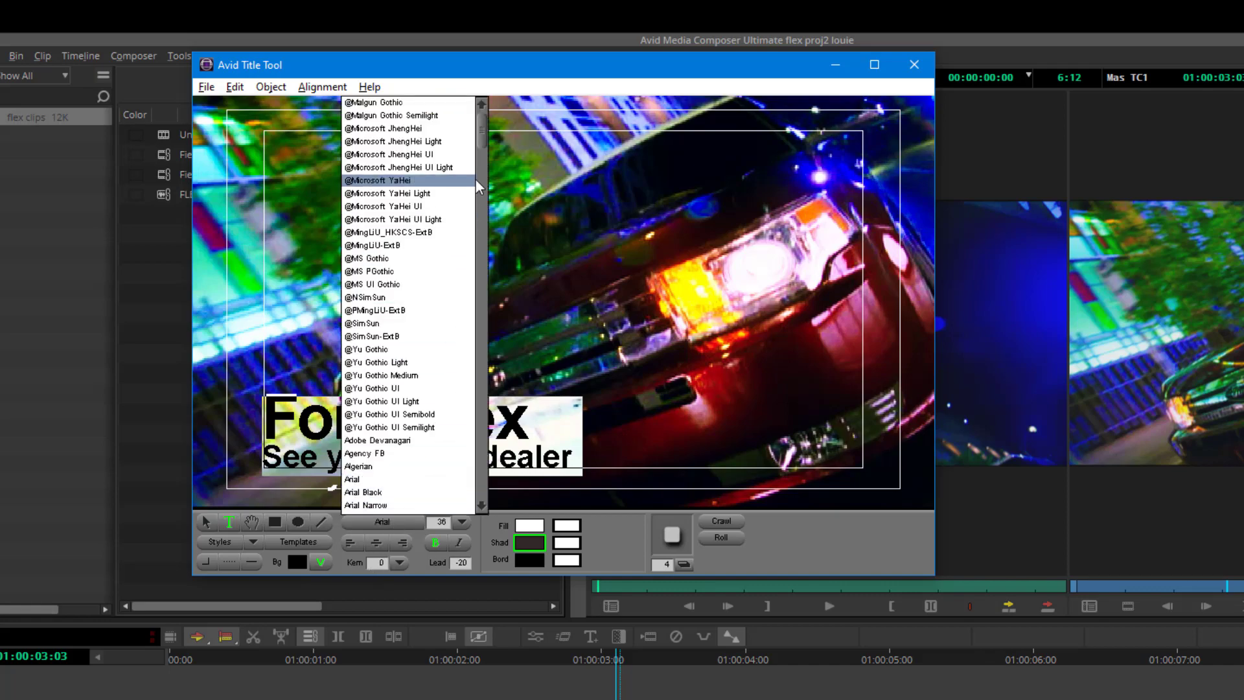
left_click_drag(481, 141, 479, 297)
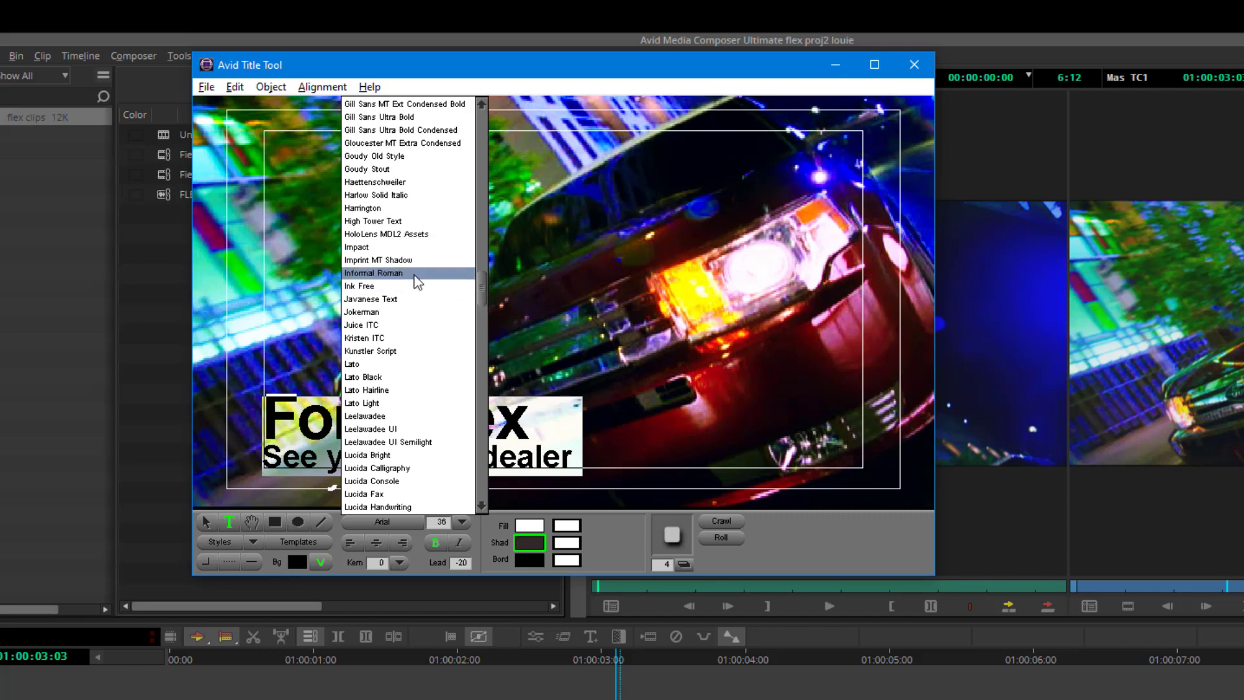
left_click(401, 249)
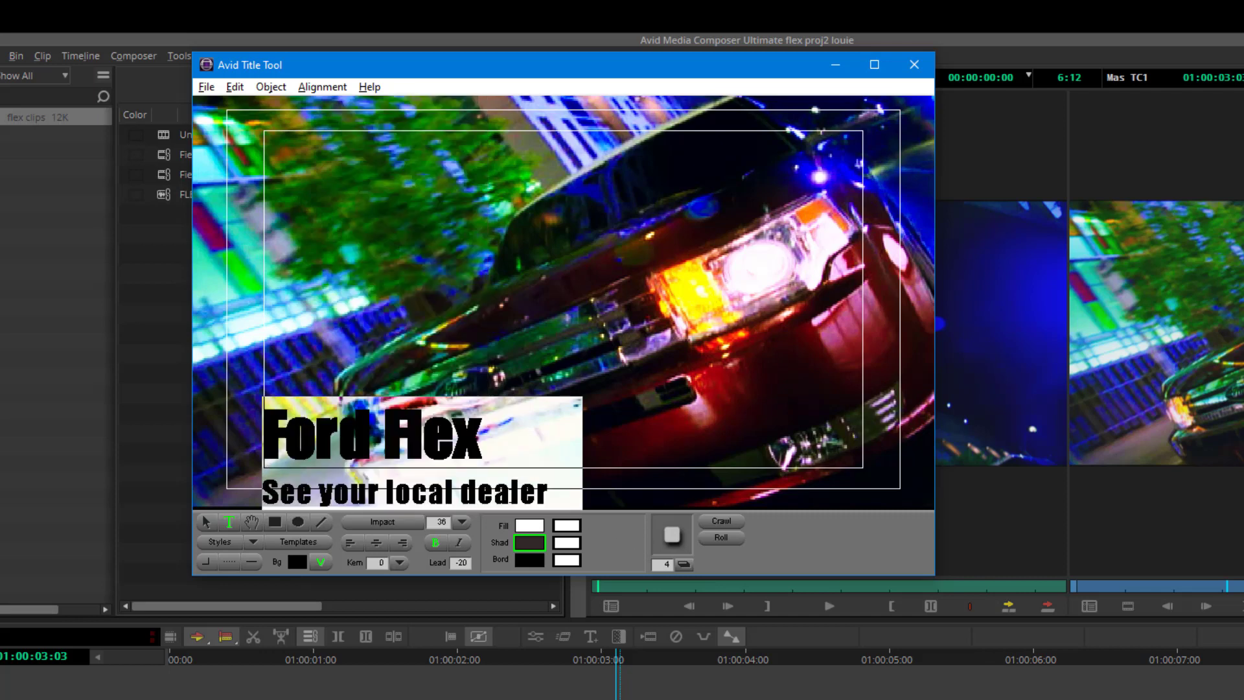
left_click(432, 544)
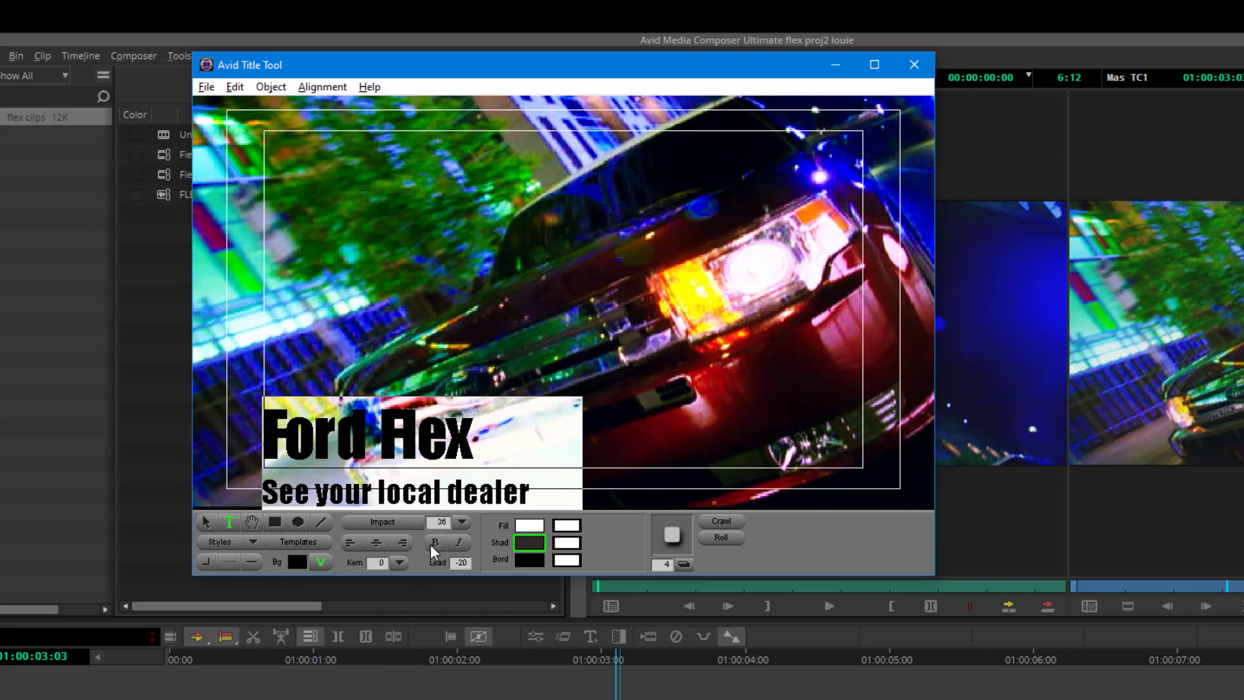
left_click(203, 516)
mouse_move(403, 432)
left_mouse_down()
mouse_move(406, 423)
mouse_move(408, 435)
left_mouse_up()
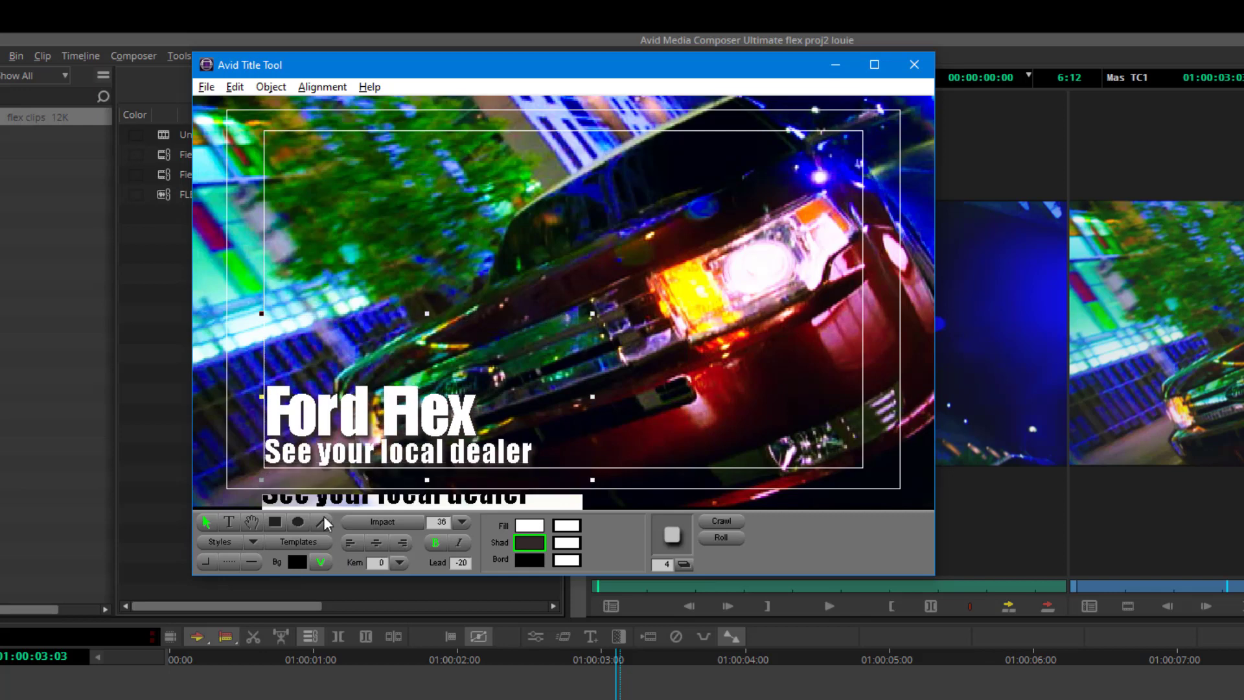
Loosen the kerning between the letters of "Flex" in the upper title line so they no longer run together
left_click(228, 522)
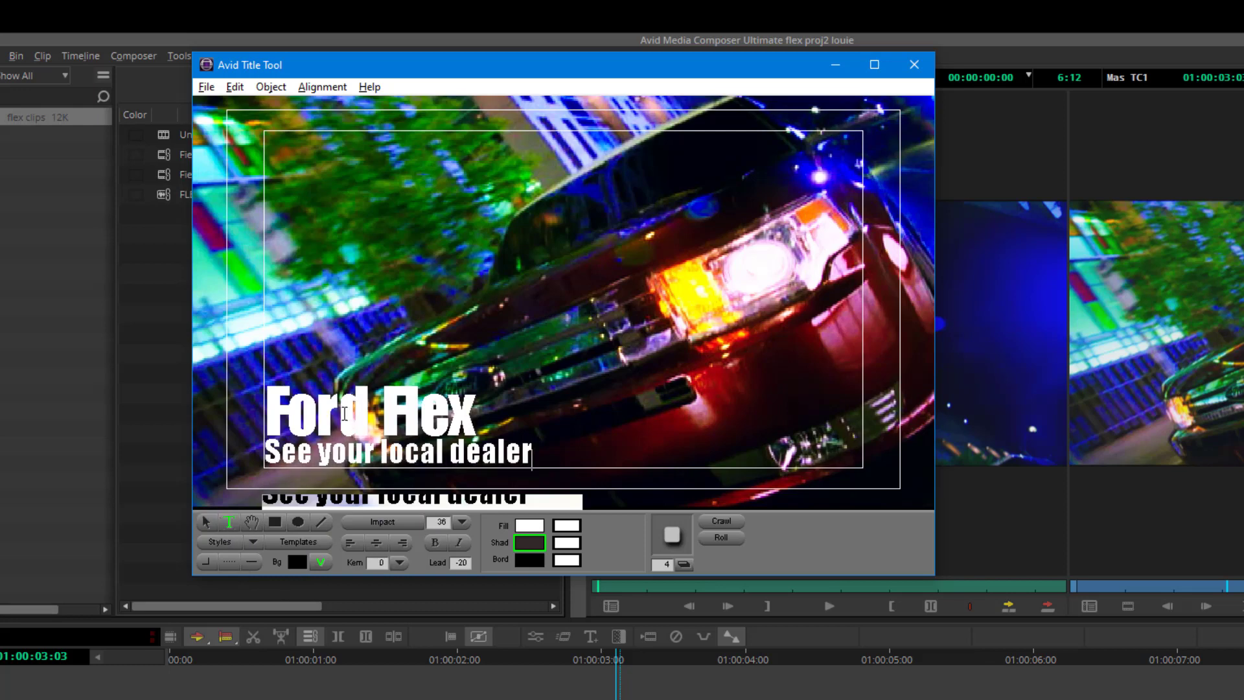
left_click(305, 418)
key("Left")
key("Down")
key("alt+Right")
key("alt+Right")
key("alt+Right")
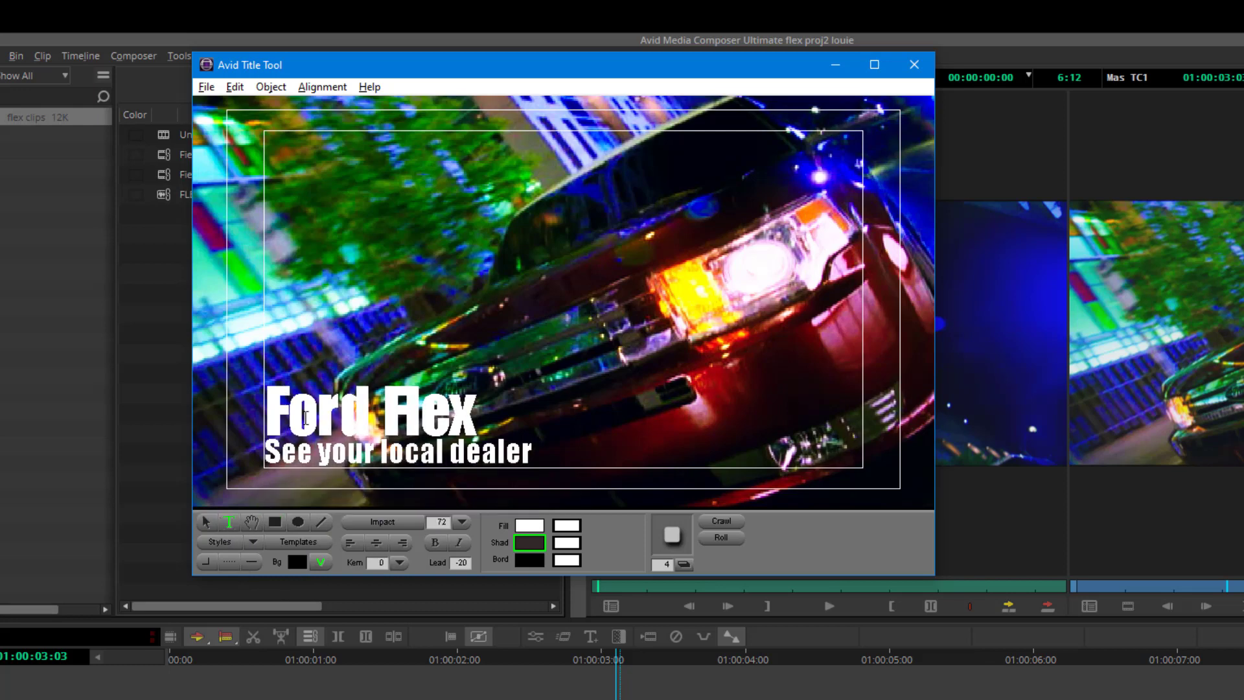
key("alt+Right")
key("alt+Right")
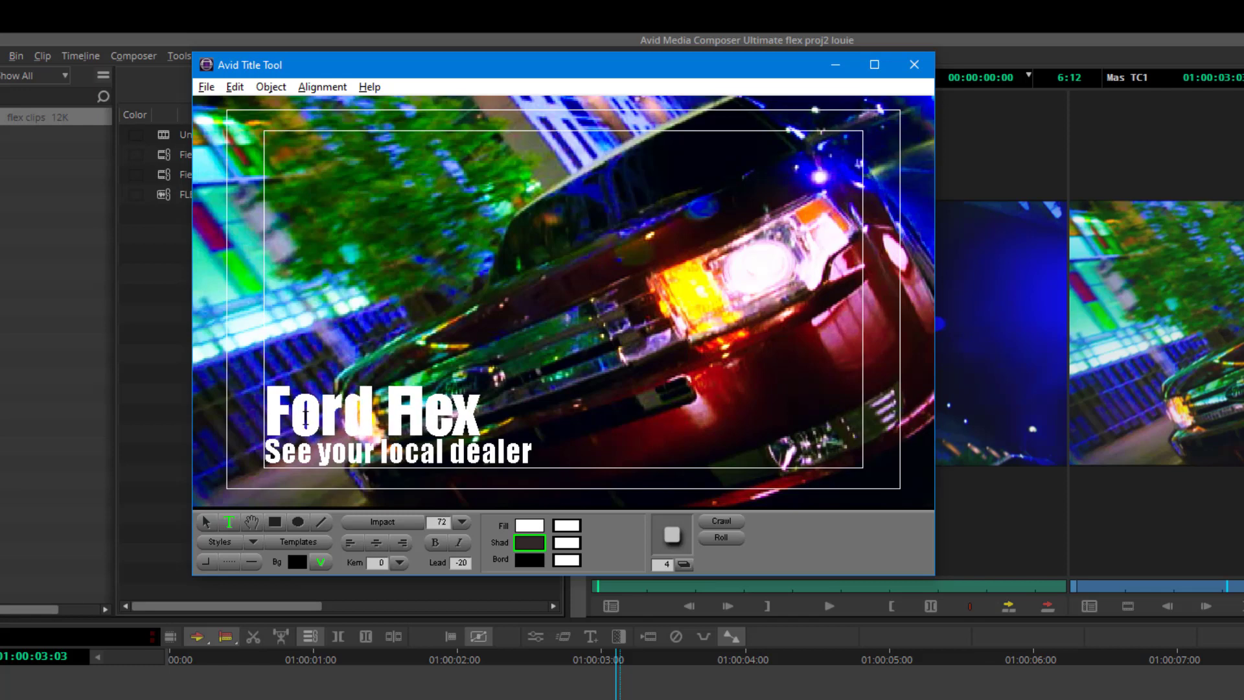
key("alt+Right")
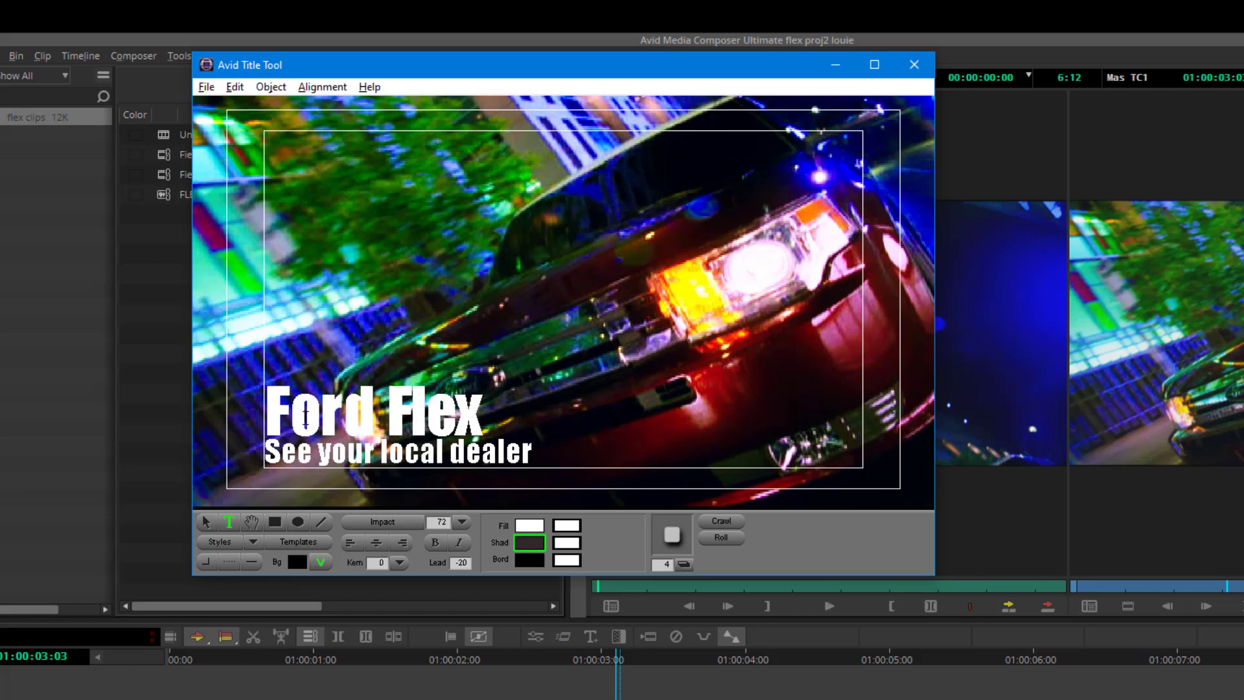
key("alt+Right")
key("alt+Right")
key("alt+Right")
key("alt+Right")
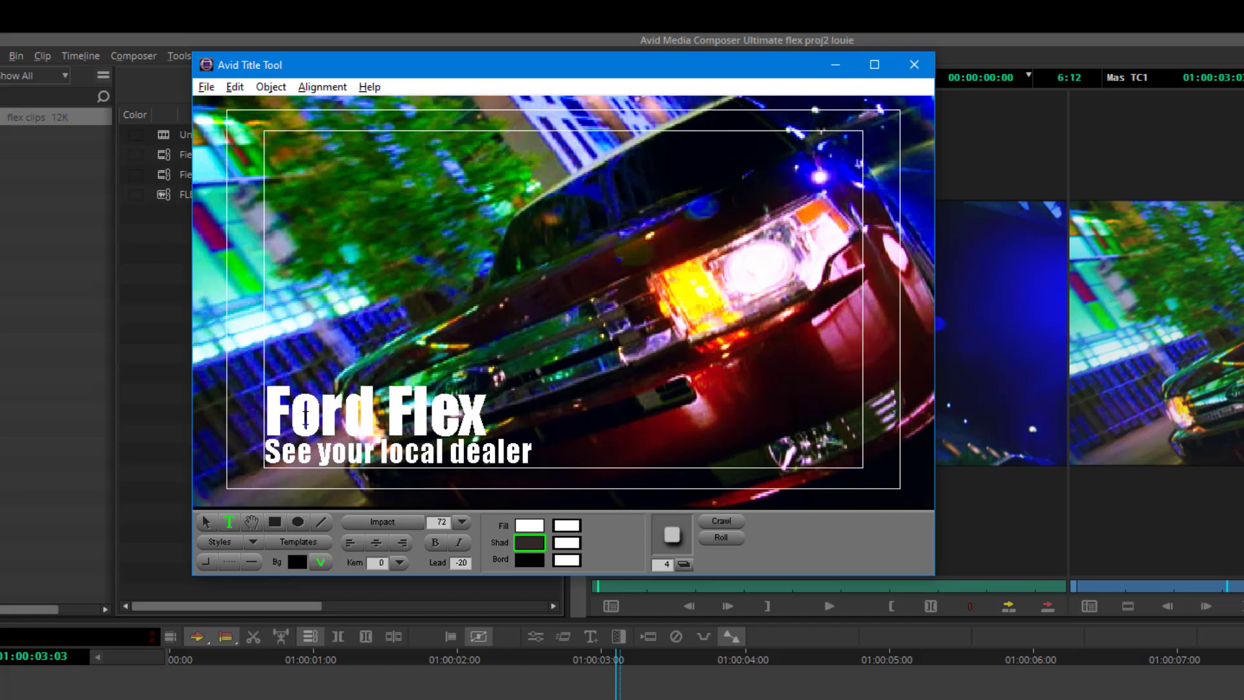
key("Left")
key("Left")
key("Left")
key("Left")
key("Left")
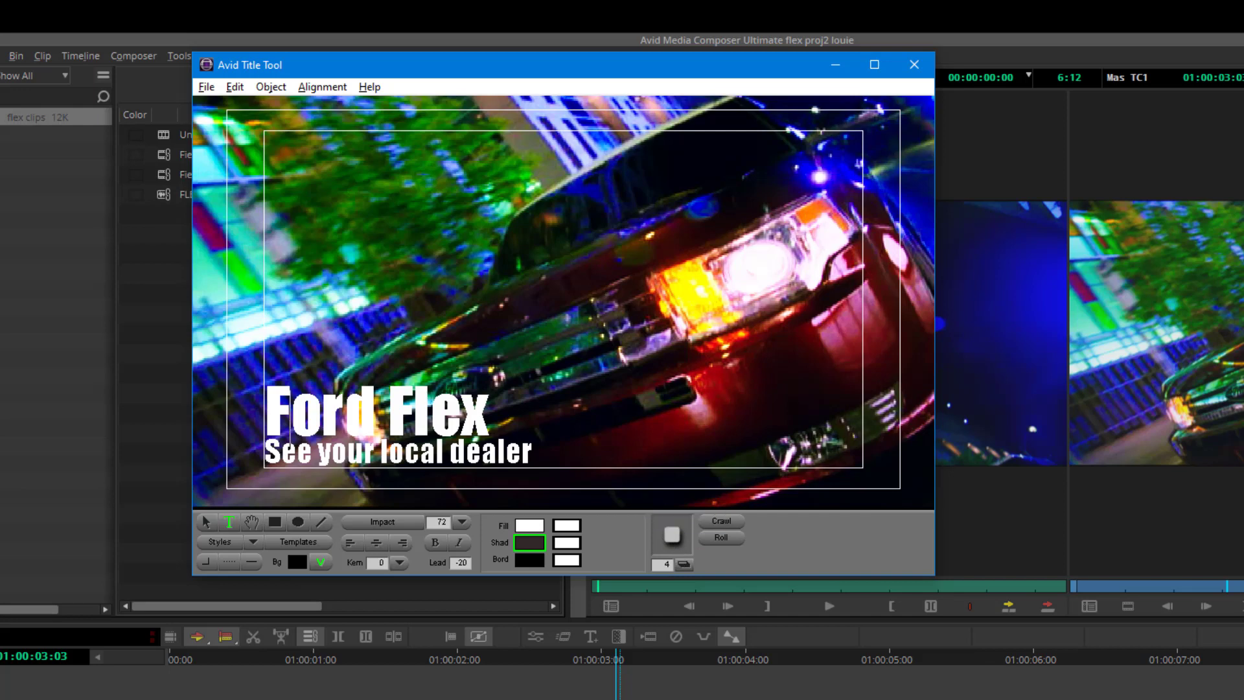
Set the shadow softness of the whole title text to 0 for a hard-edged shadow
key("ctrl+a")
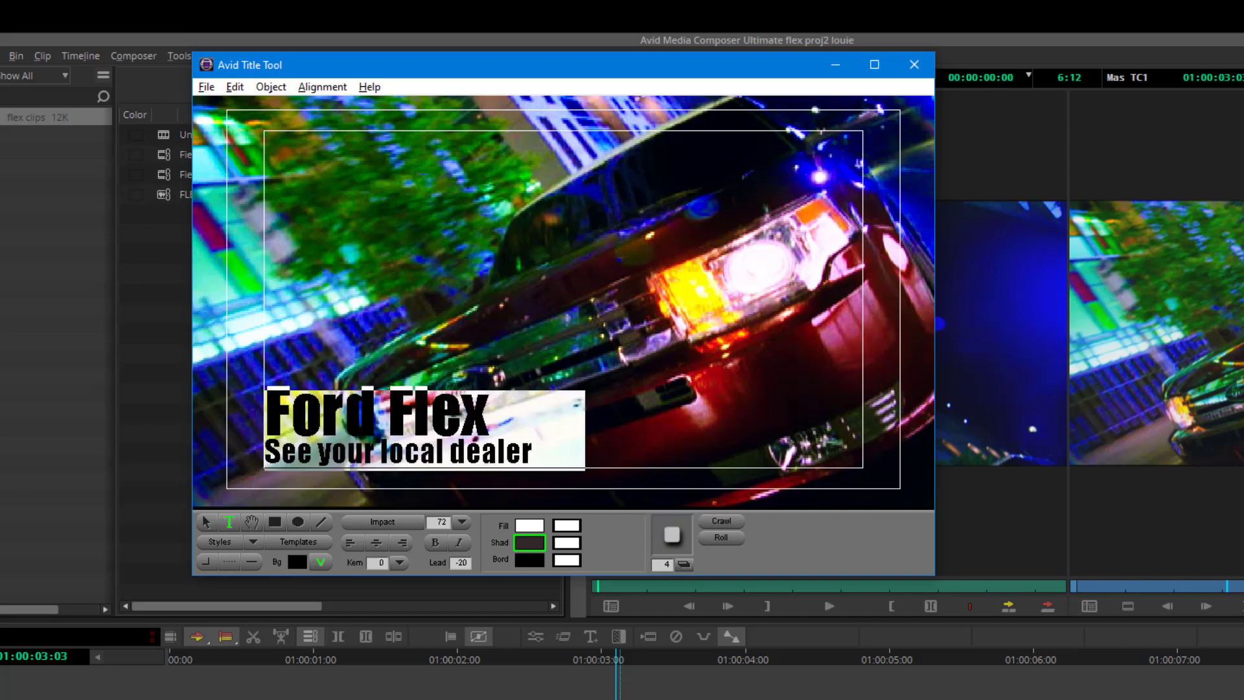
left_click(271, 86)
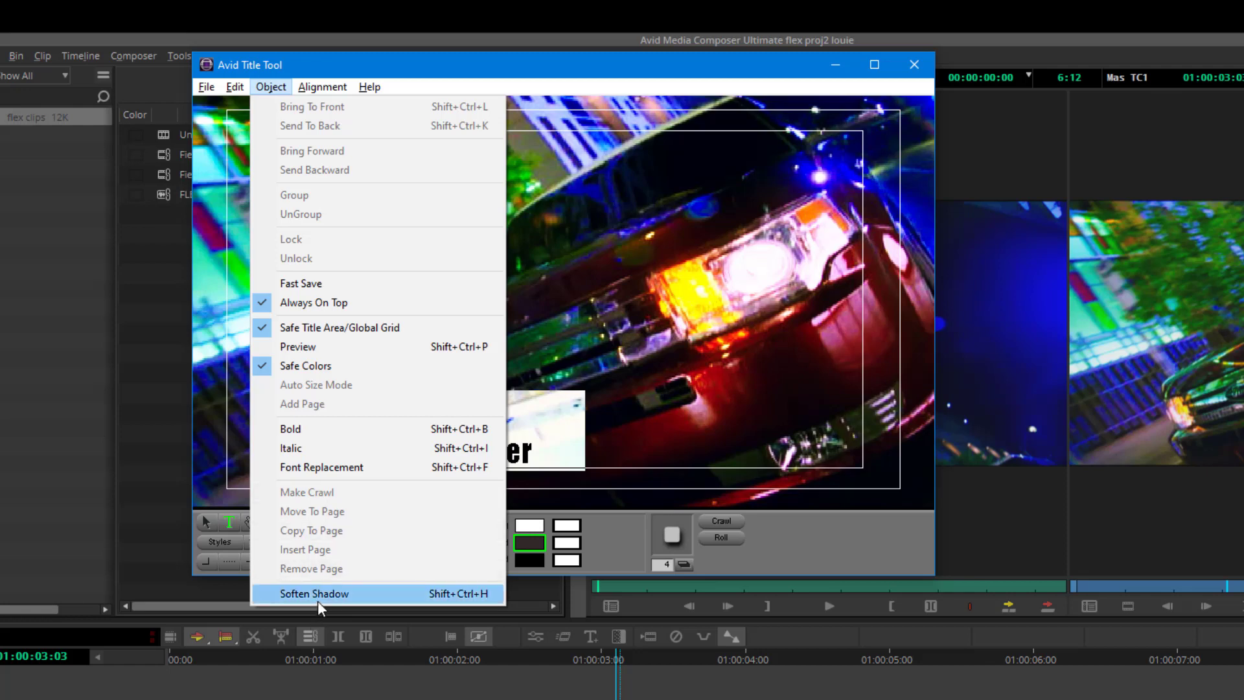
left_click(355, 592)
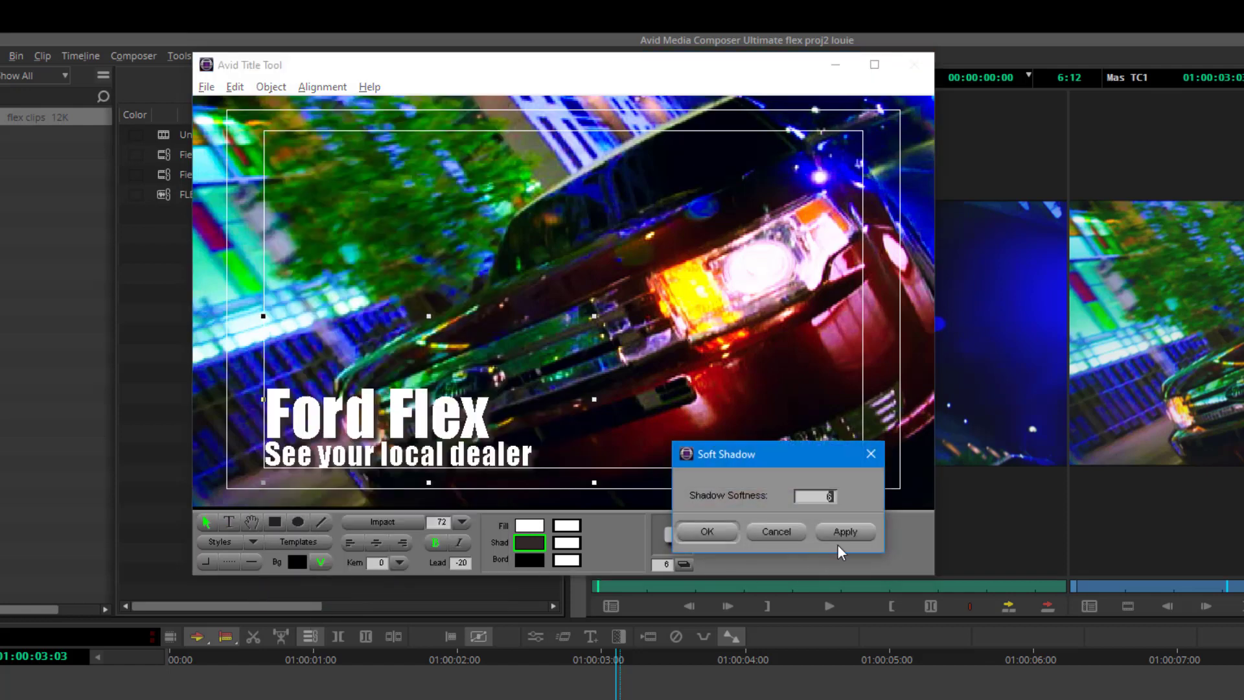
left_click(832, 497)
double_click(836, 498)
type("0")
left_click(842, 531)
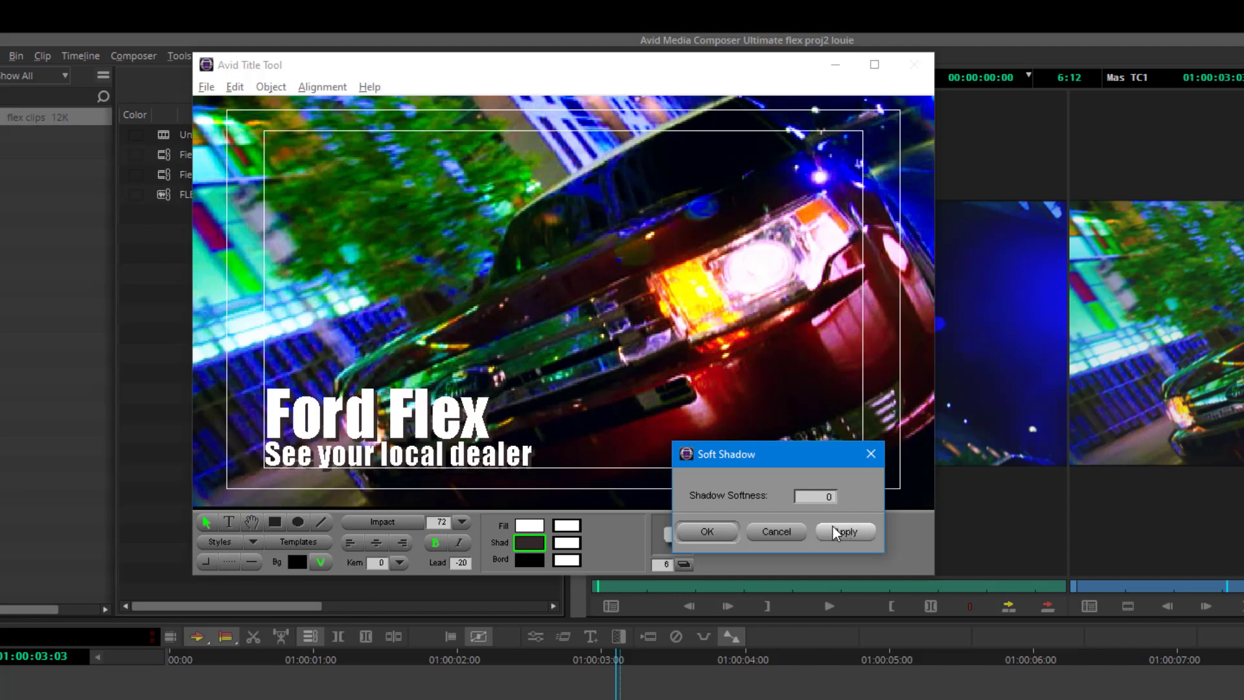
left_click(707, 531)
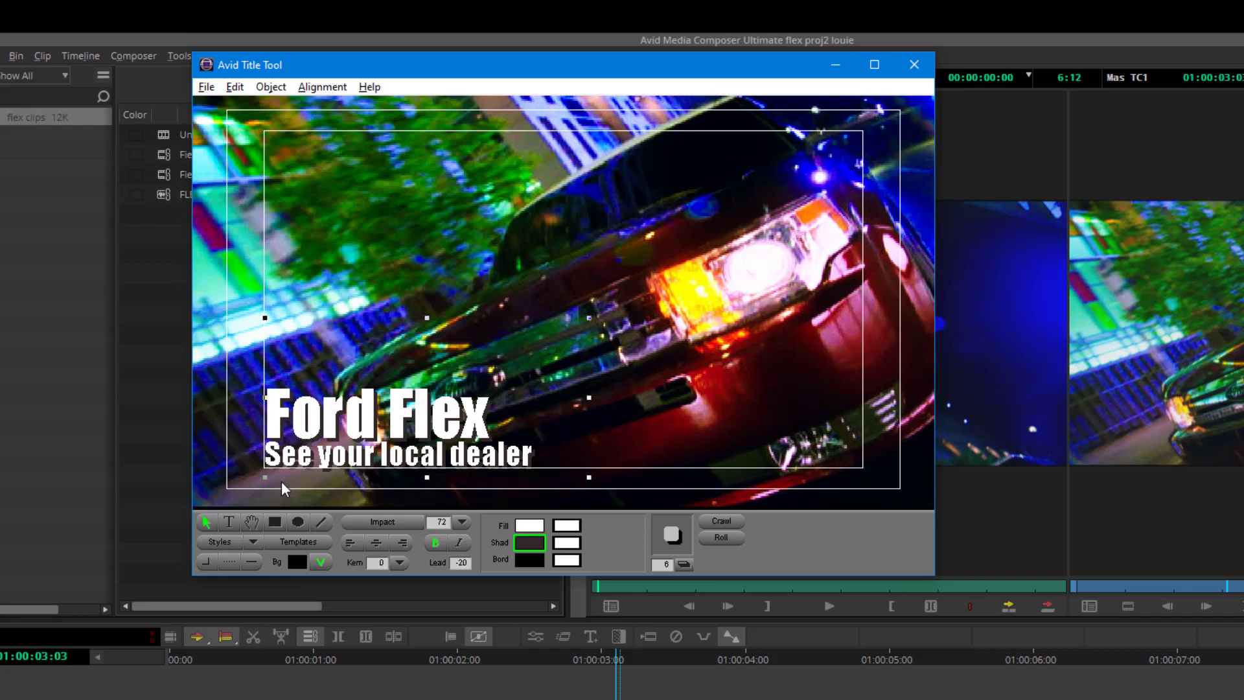
Enlarge the "Ford Flex" line to font size 96 and then to 128
double_click(280, 424)
left_click_drag(277, 407, 490, 454)
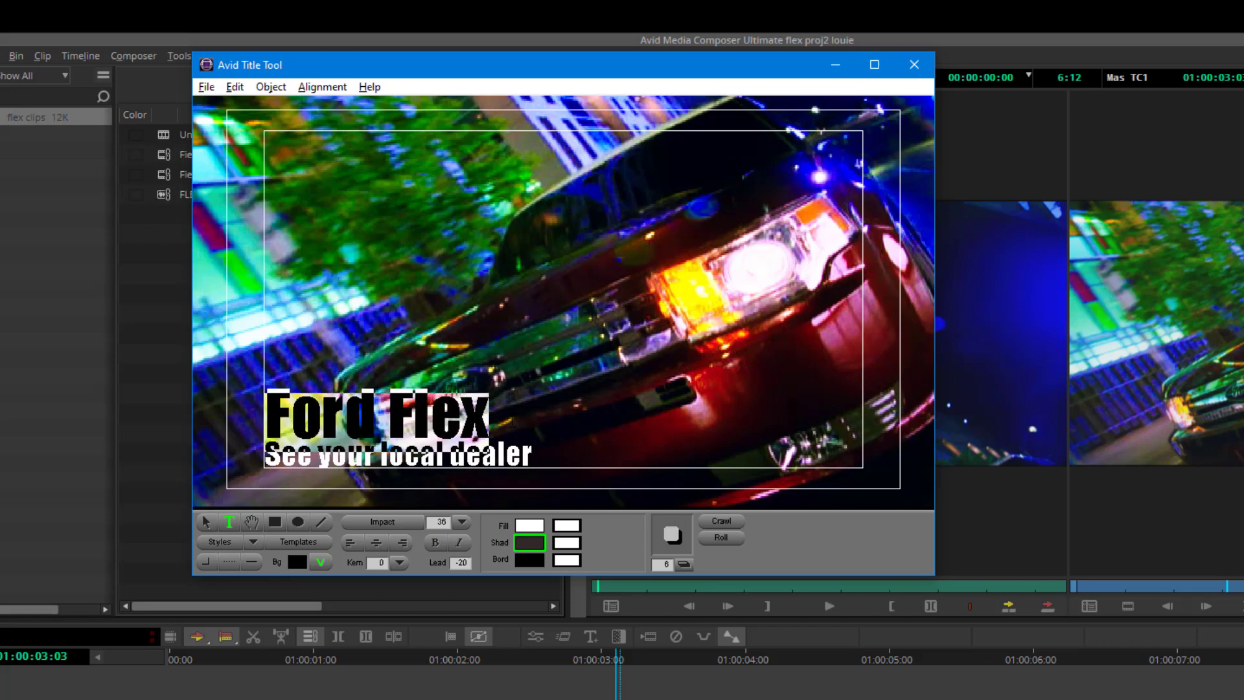
left_click(457, 521)
left_click(507, 604)
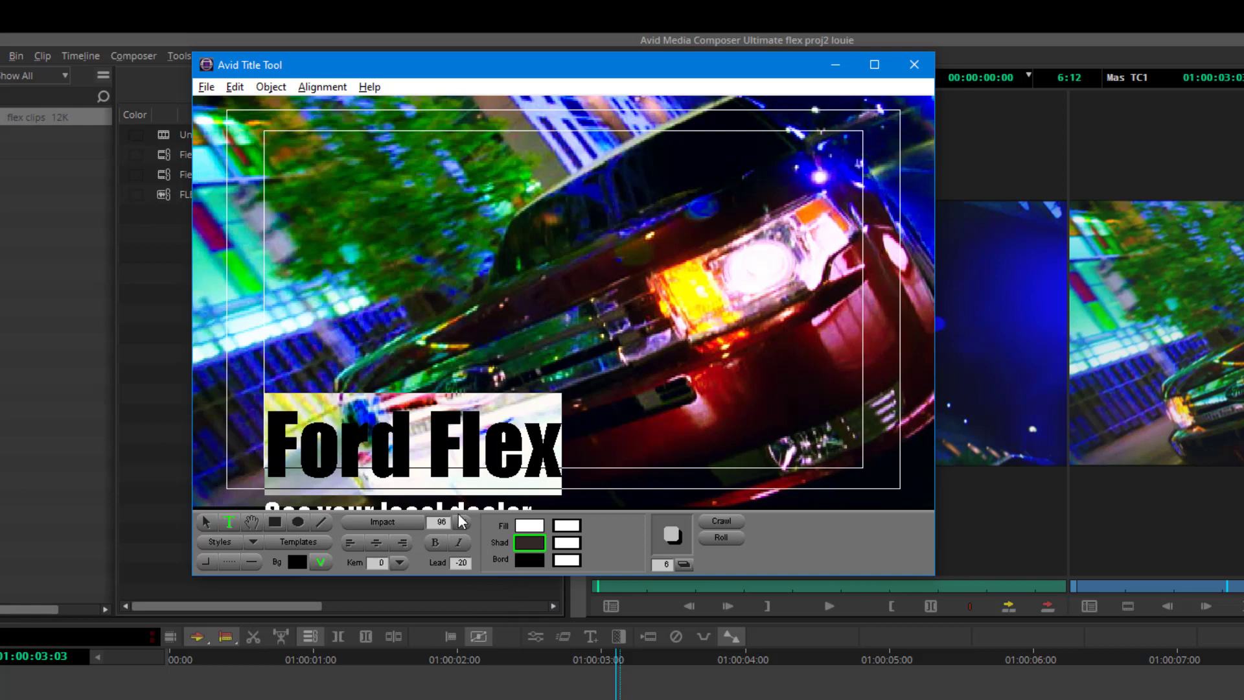
left_click(460, 522)
left_click(513, 635)
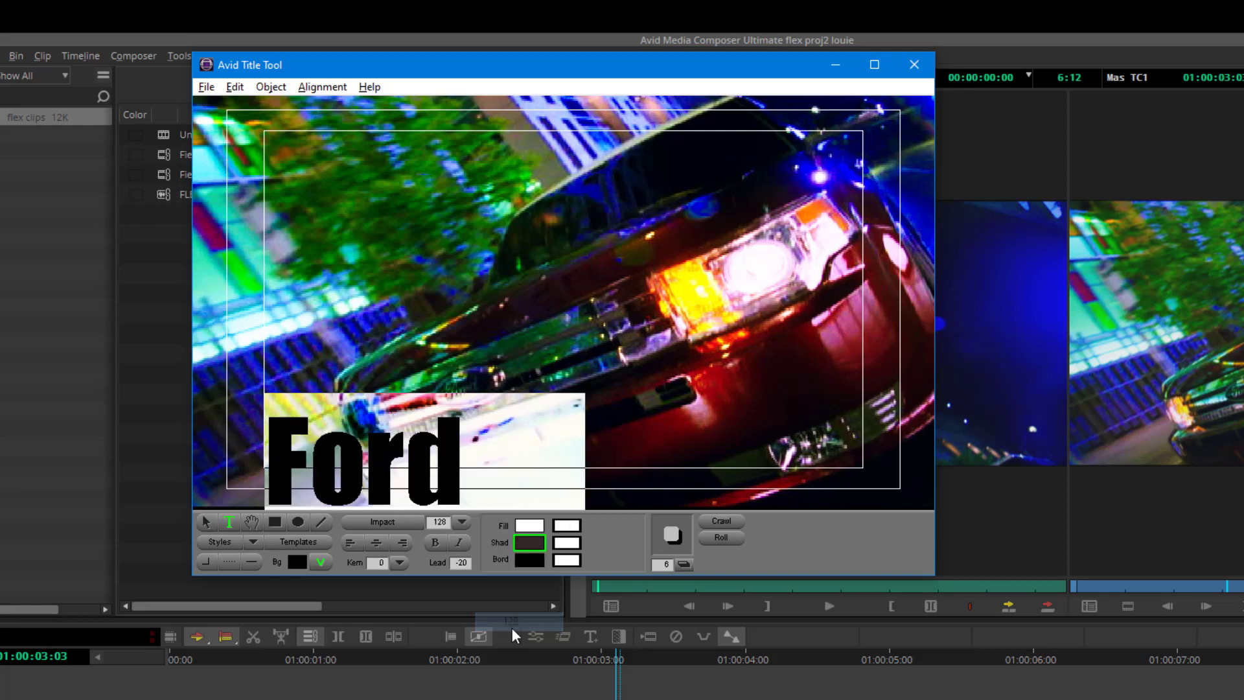
Move the enlarged title block up until all of its lines fit inside the title-safe area
left_click(205, 522)
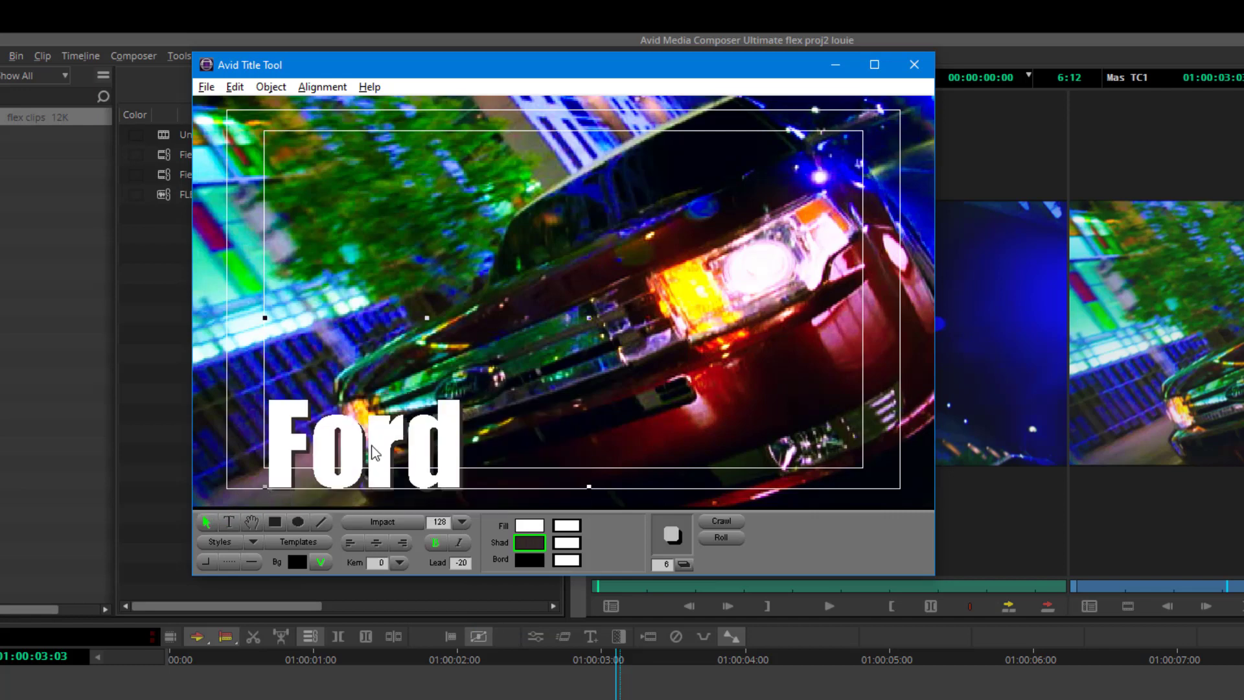
left_click_drag(370, 452, 387, 310)
left_click_drag(389, 383, 392, 297)
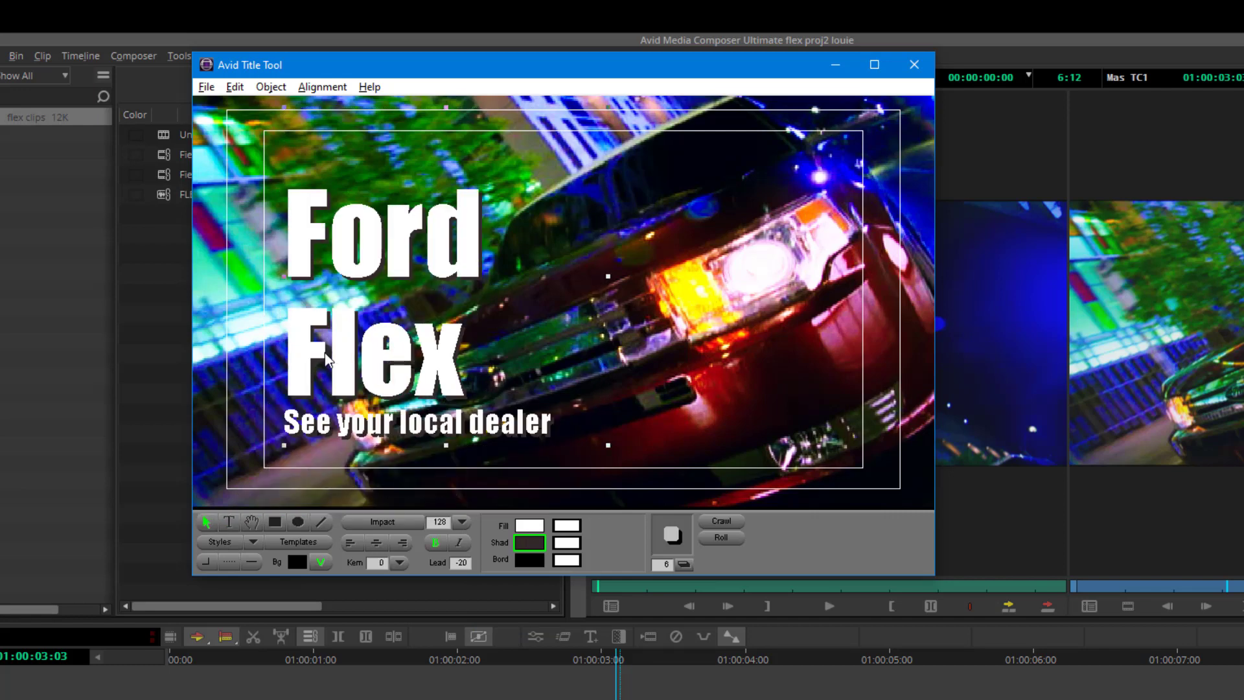
left_click_drag(327, 360, 317, 386)
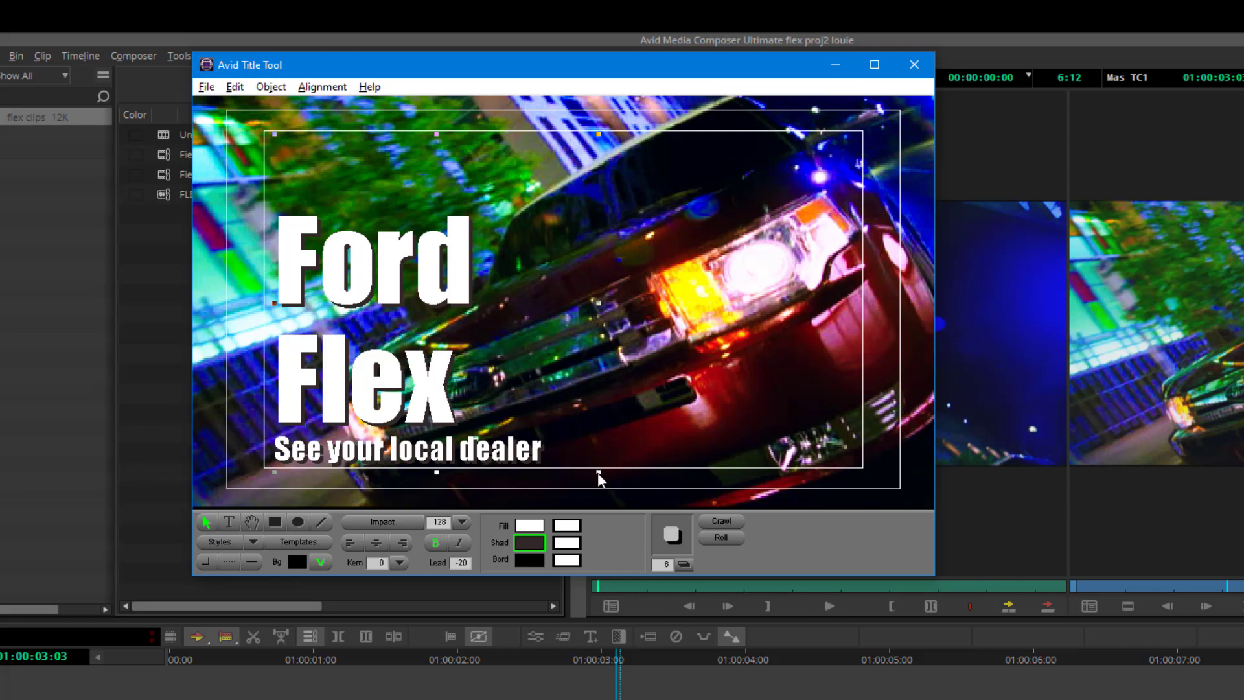
Widen the text box until "Ford Flex" fits on one line, narrow it until "Ford" breaks, and move the block up
left_click_drag(598, 473, 882, 468)
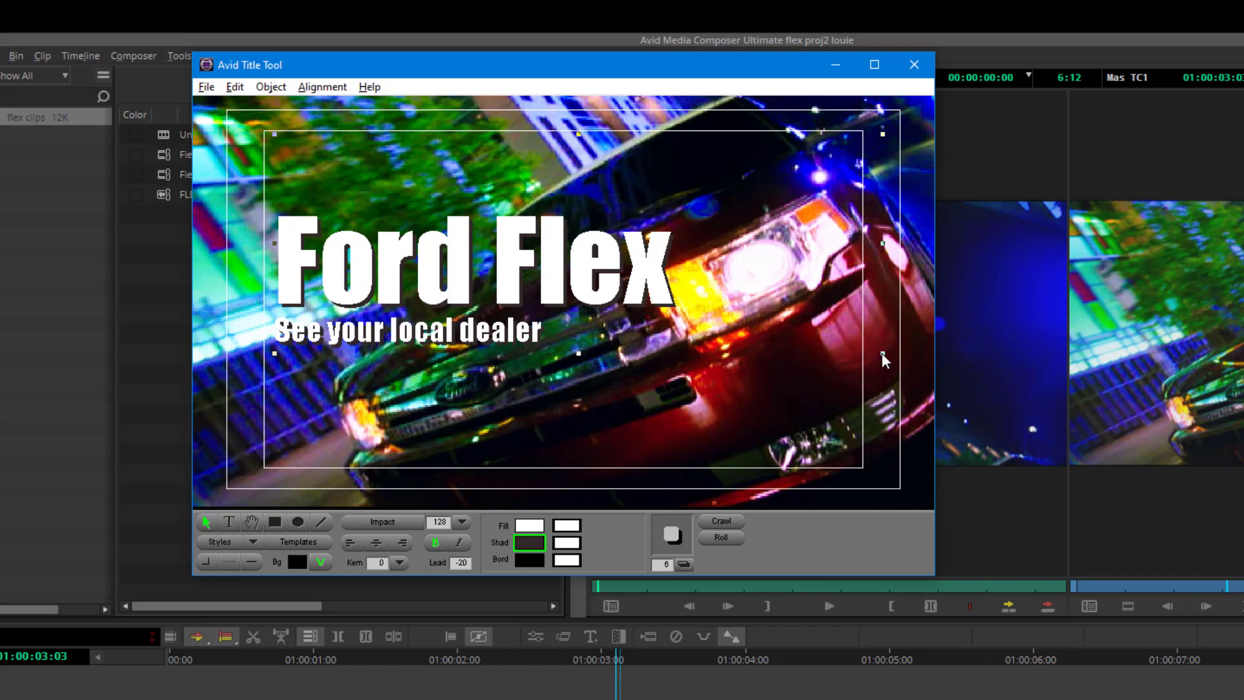
left_click_drag(883, 353, 603, 354)
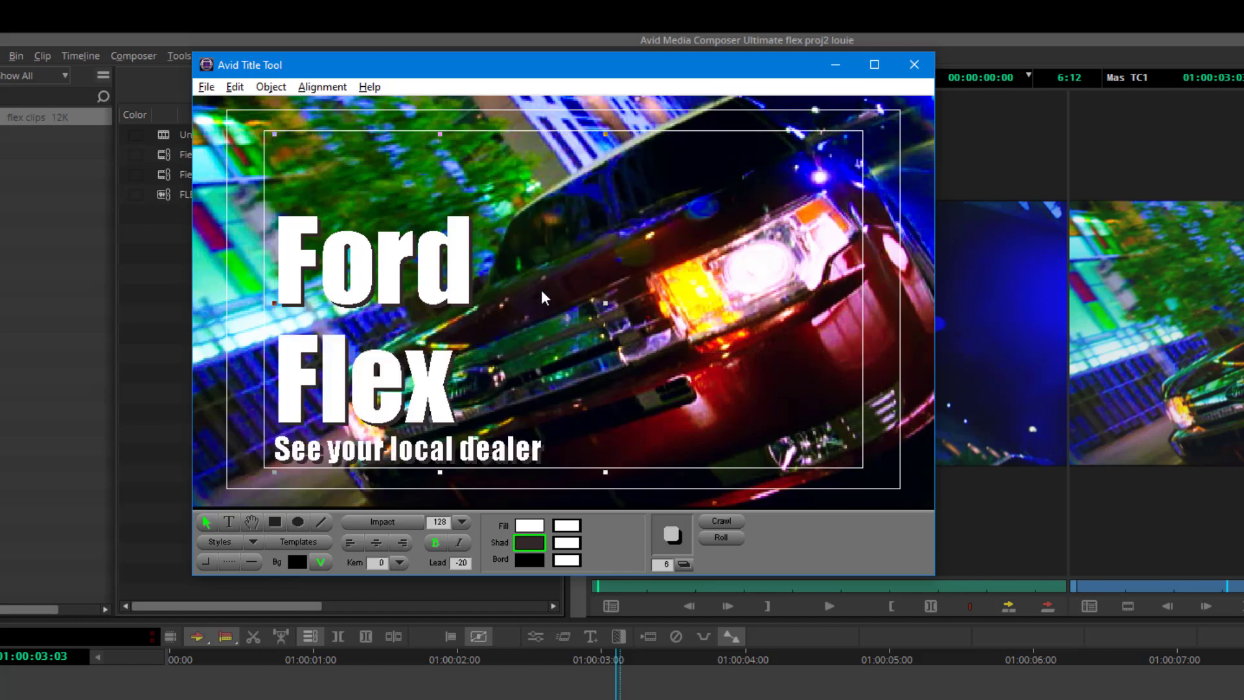
left_click_drag(606, 302, 459, 317)
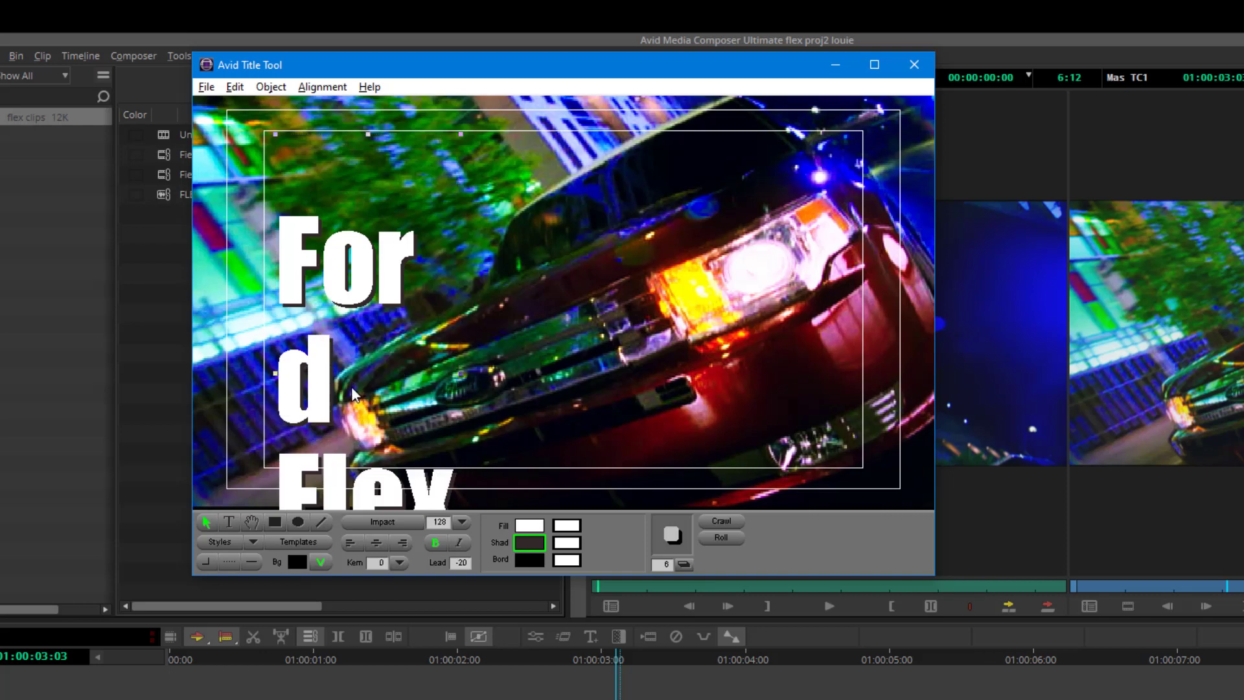
left_click_drag(290, 254, 301, 103)
left_click_drag(327, 359, 319, 482)
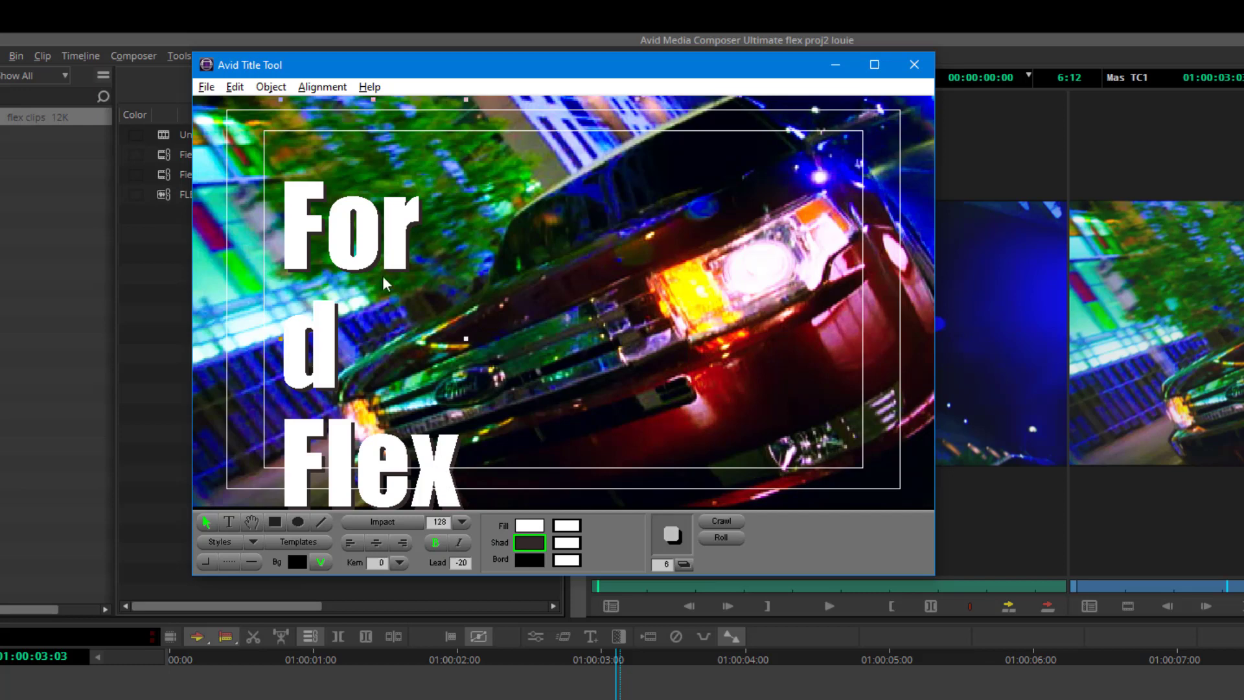
Set the font size of the wrapped "Ford Flex" text back to 72
left_click(228, 521)
left_click_drag(283, 187, 458, 498)
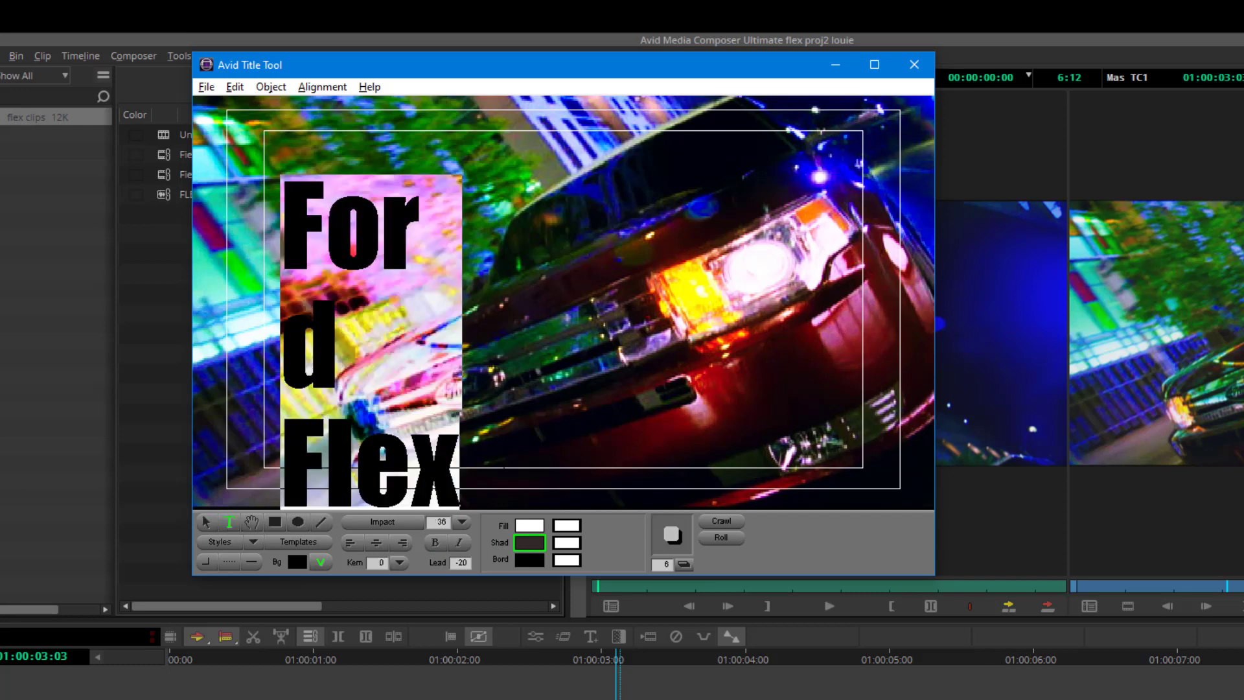
left_click(461, 522)
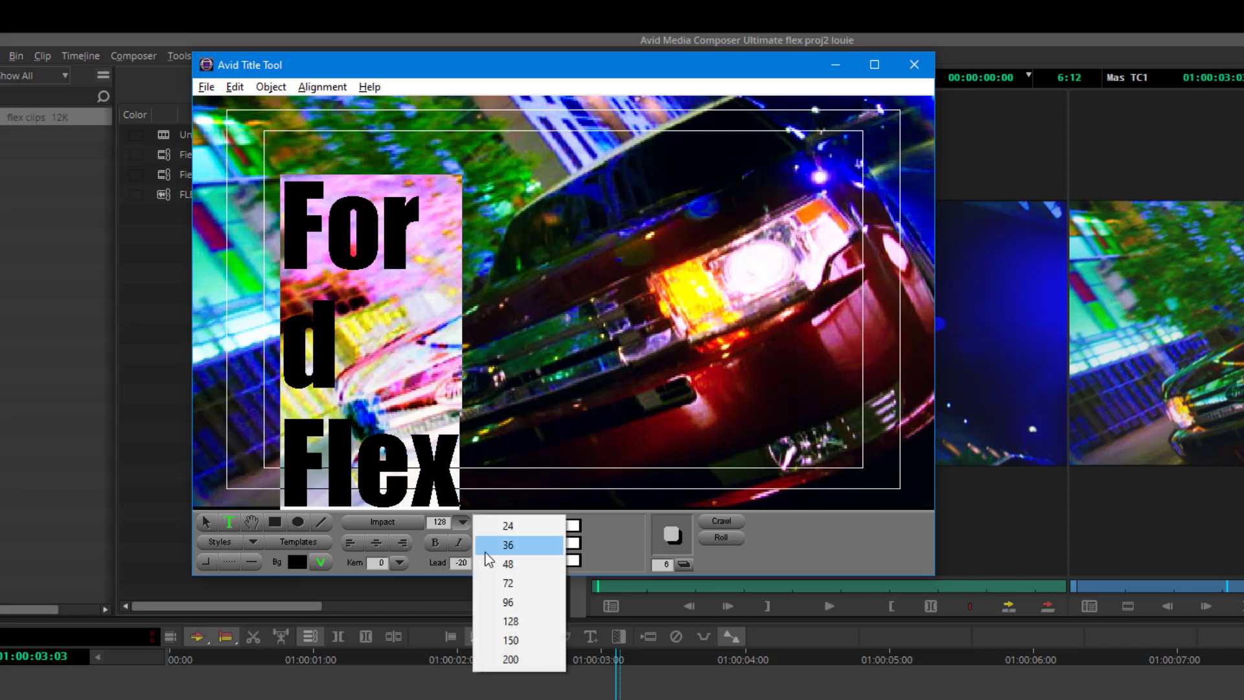
left_click(497, 582)
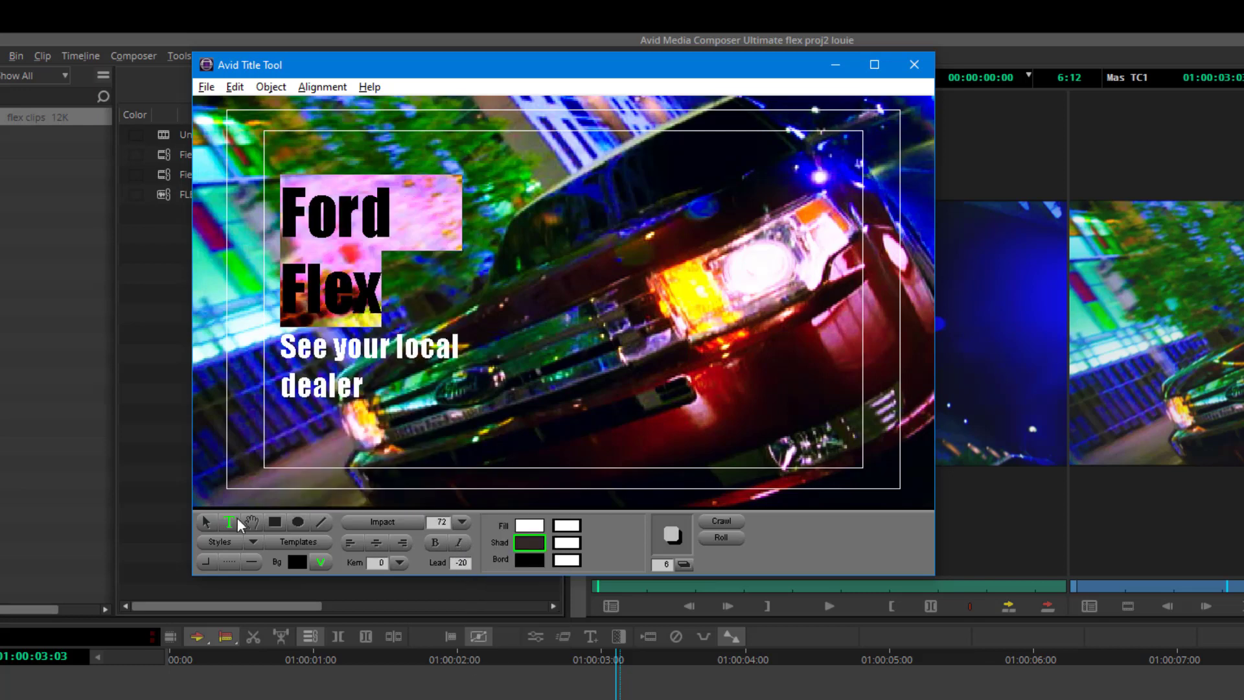
Widen the text box so each title line fits on one line and move the block to the lower-left corner of the title-safe area
left_click(203, 525)
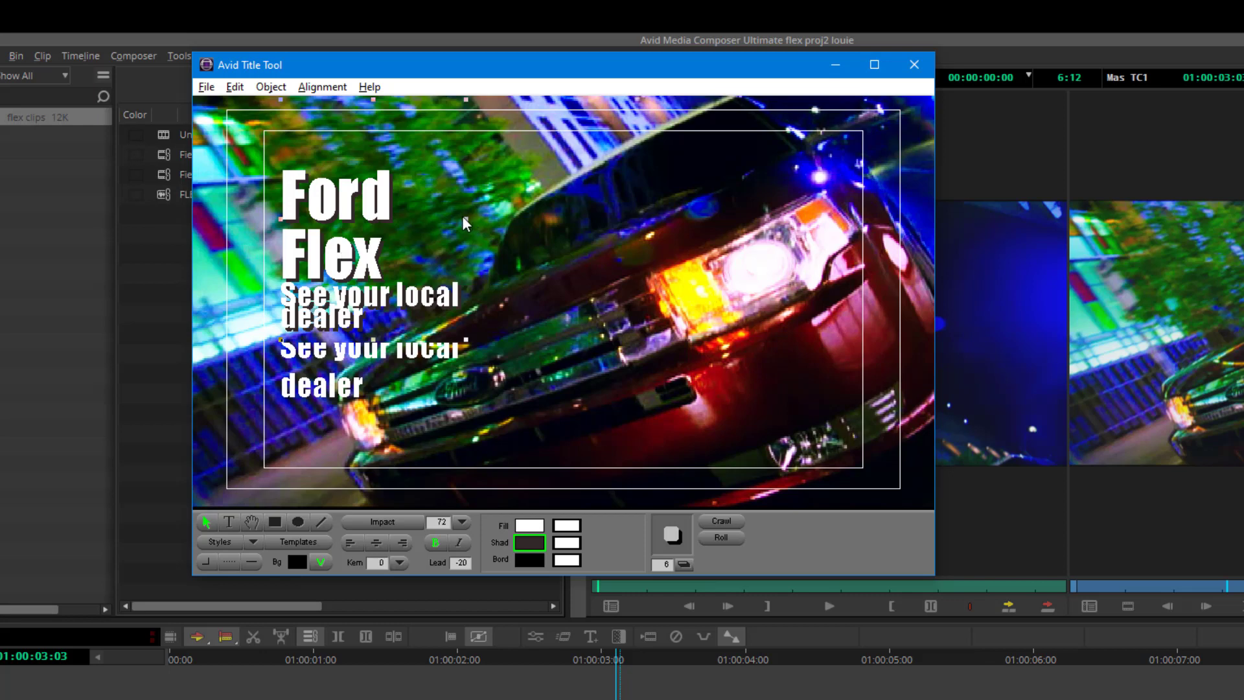
left_click_drag(463, 217, 694, 239)
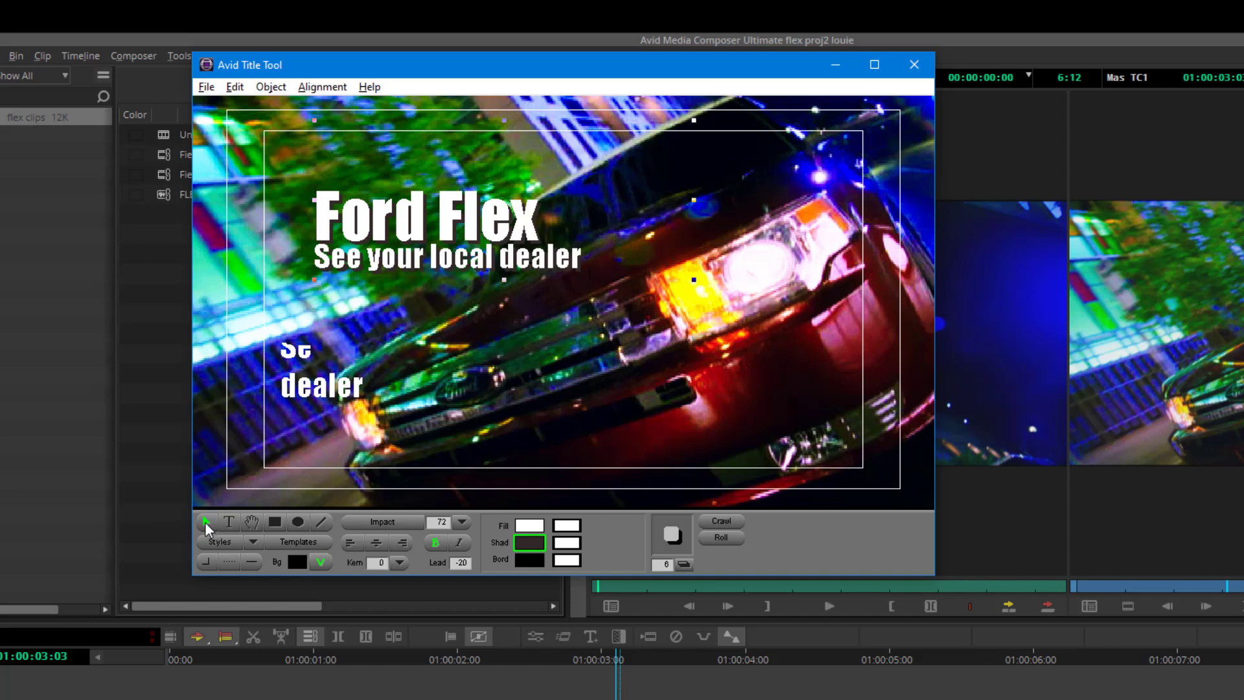
left_click_drag(415, 220, 373, 418)
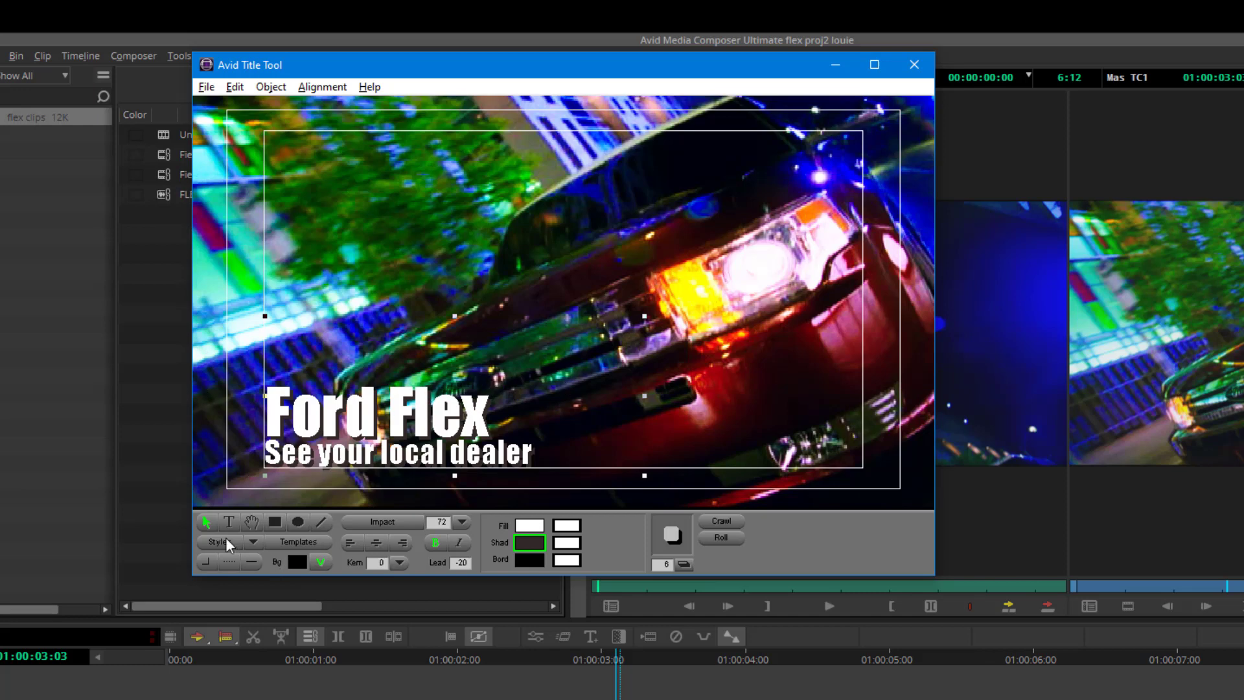
Draw a full-width rectangle over the lower part of the frame covering the title and fill it with dark navy blue
left_click(273, 523)
left_click_drag(193, 364, 942, 487)
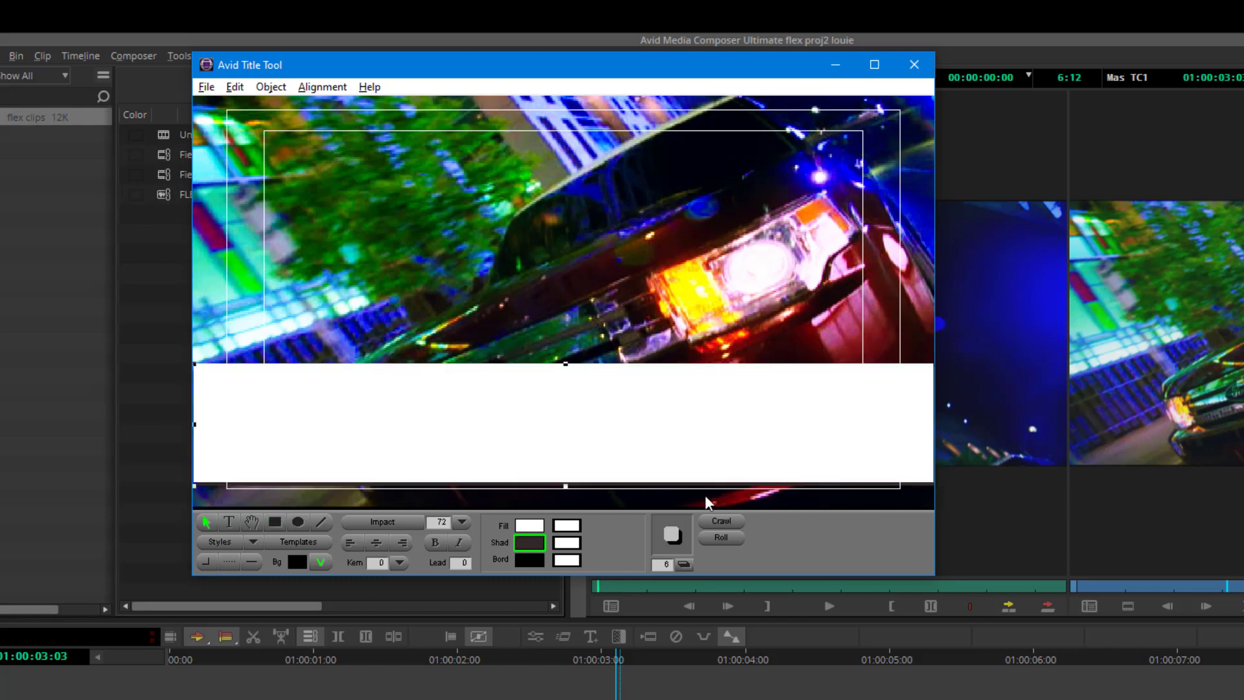
left_click(530, 526)
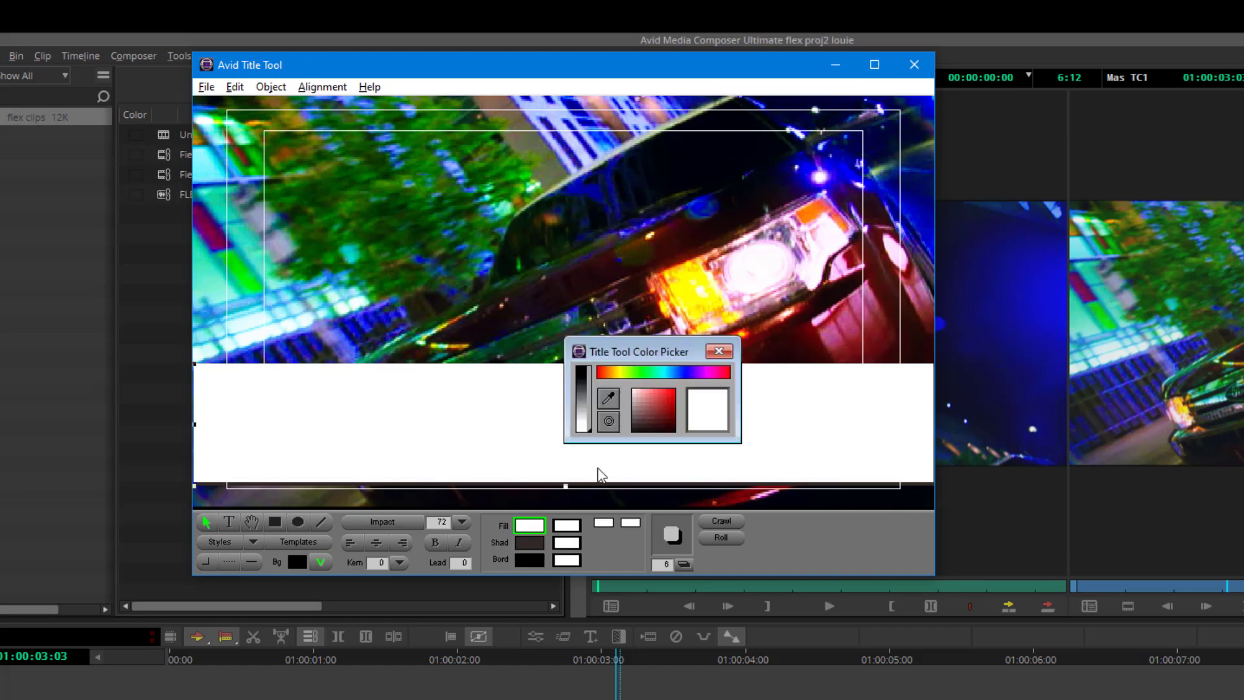
left_click(680, 372)
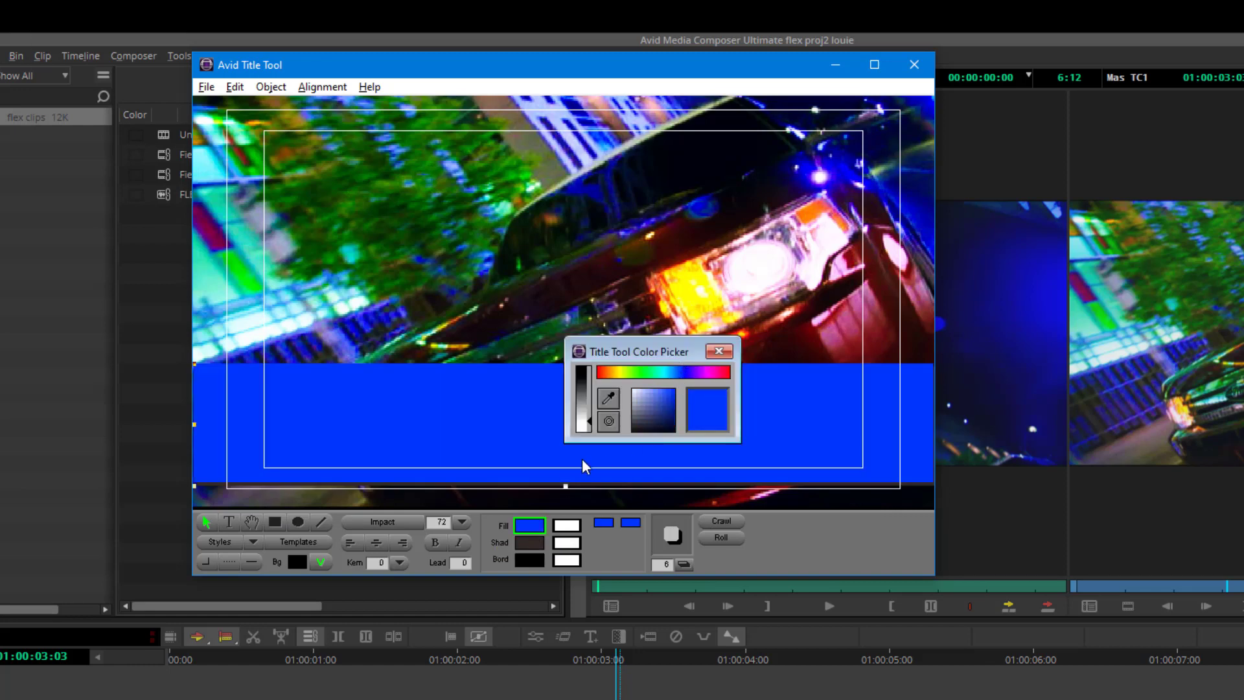
mouse_move(659, 412)
left_mouse_down()
mouse_move(634, 419)
mouse_move(659, 401)
mouse_move(664, 420)
left_mouse_up()
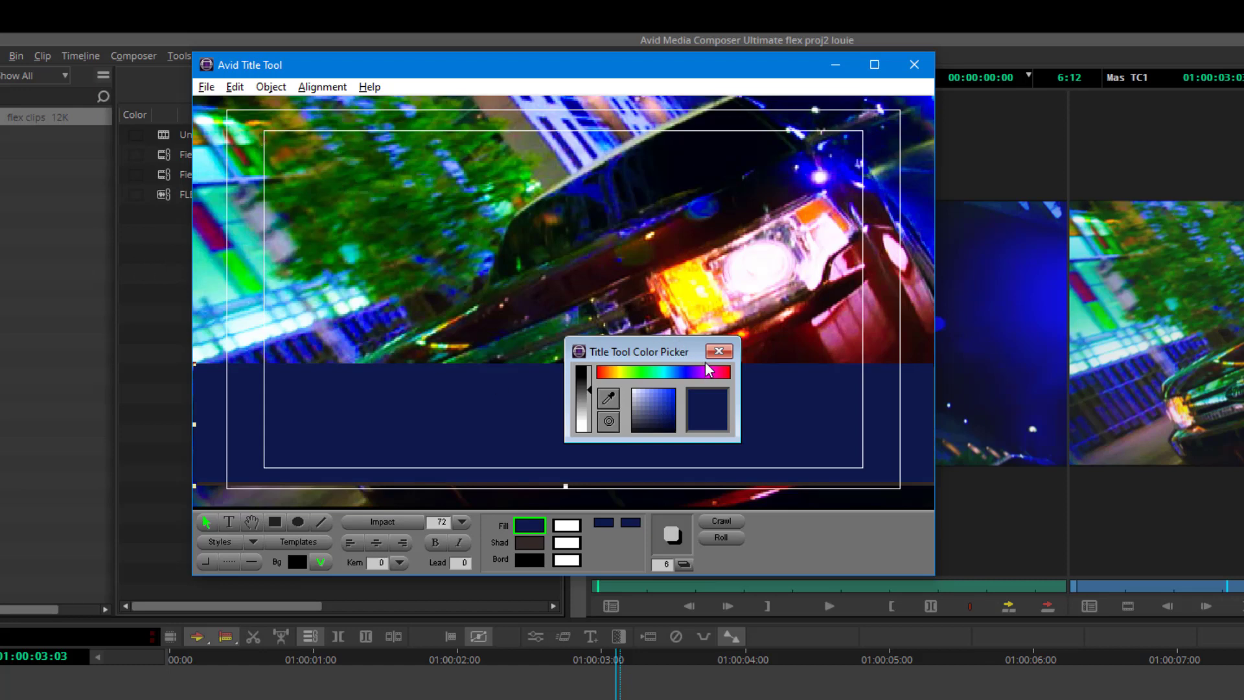
left_click(719, 351)
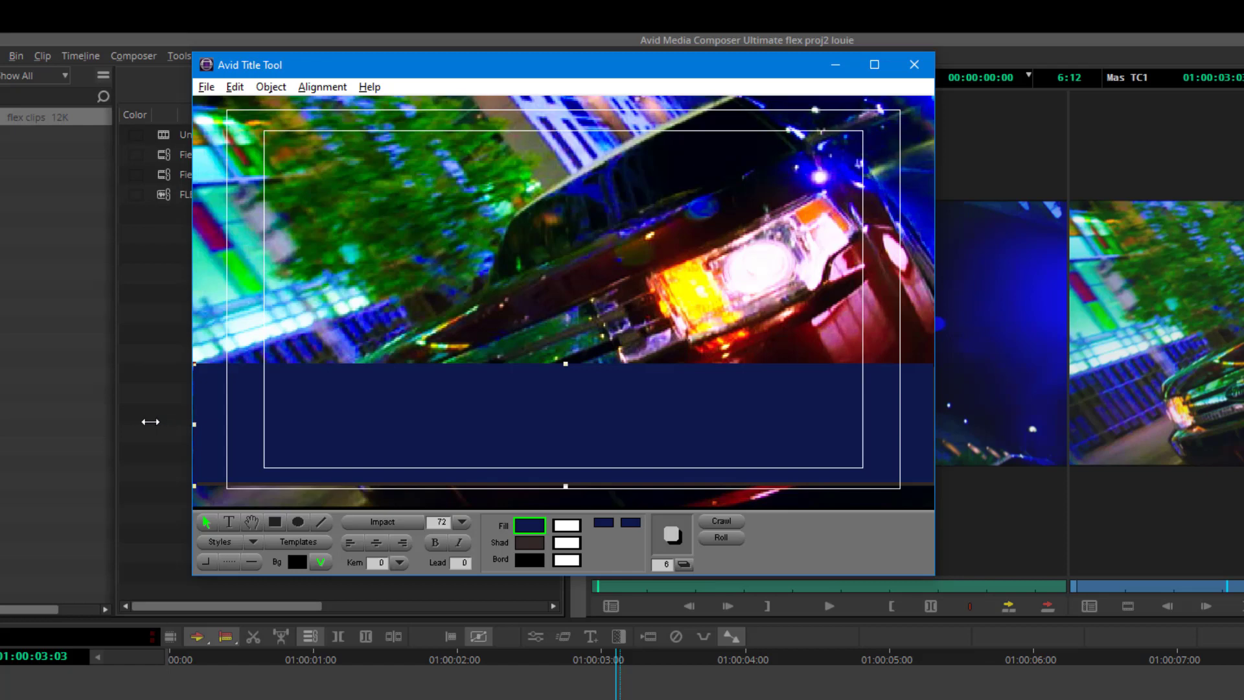
Shift the blue rectangle slightly to the left and extend its right edge to the edge of the frame
left_click_drag(326, 415, 302, 417)
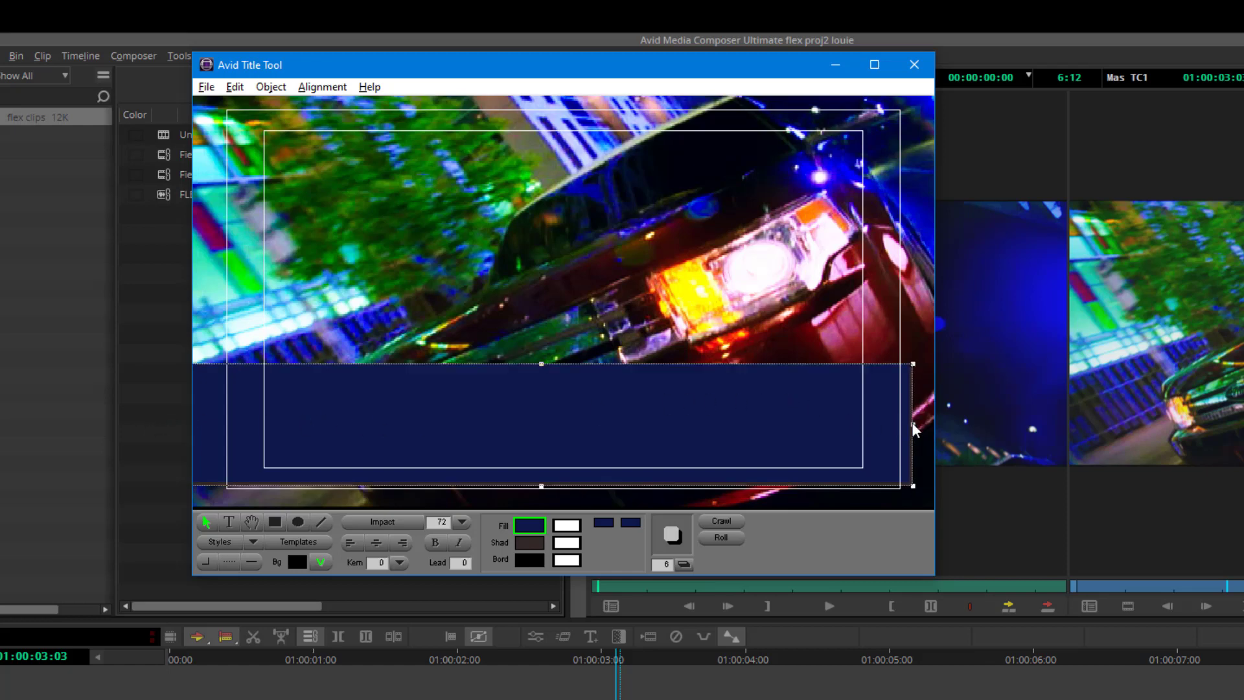
left_click_drag(911, 422, 938, 426)
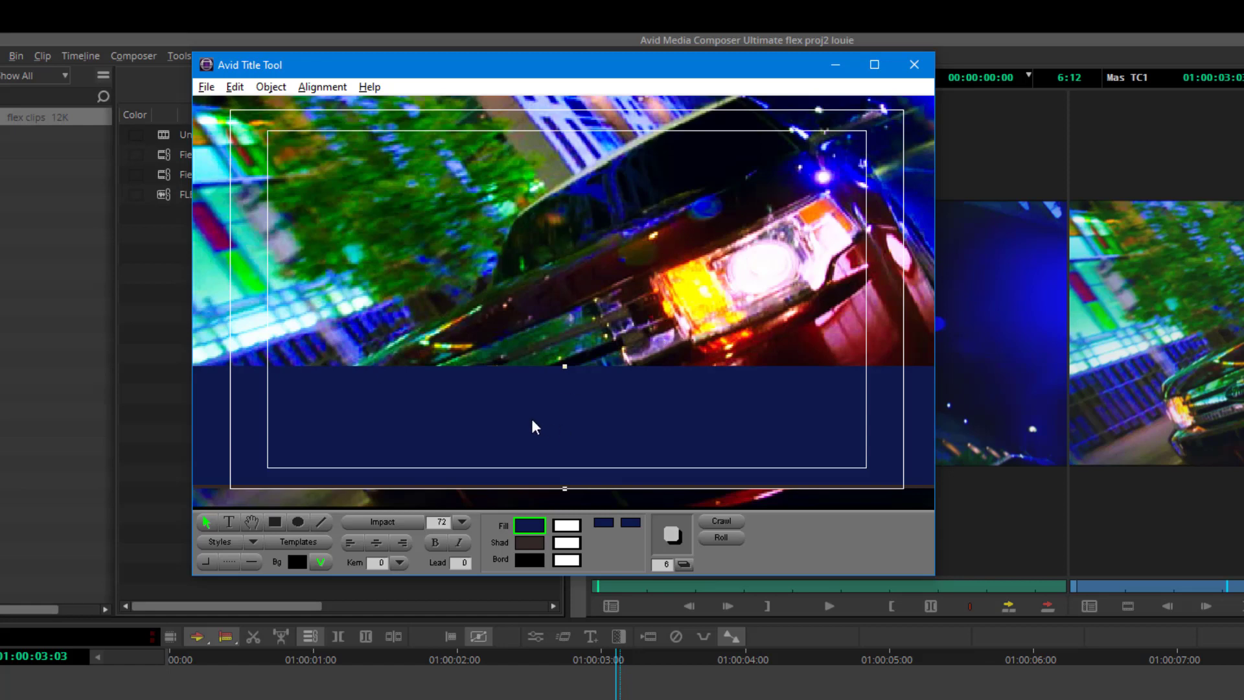
Send the blue rectangle behind the title text and nudge the text to line up with the title-safe margin
left_click(271, 88)
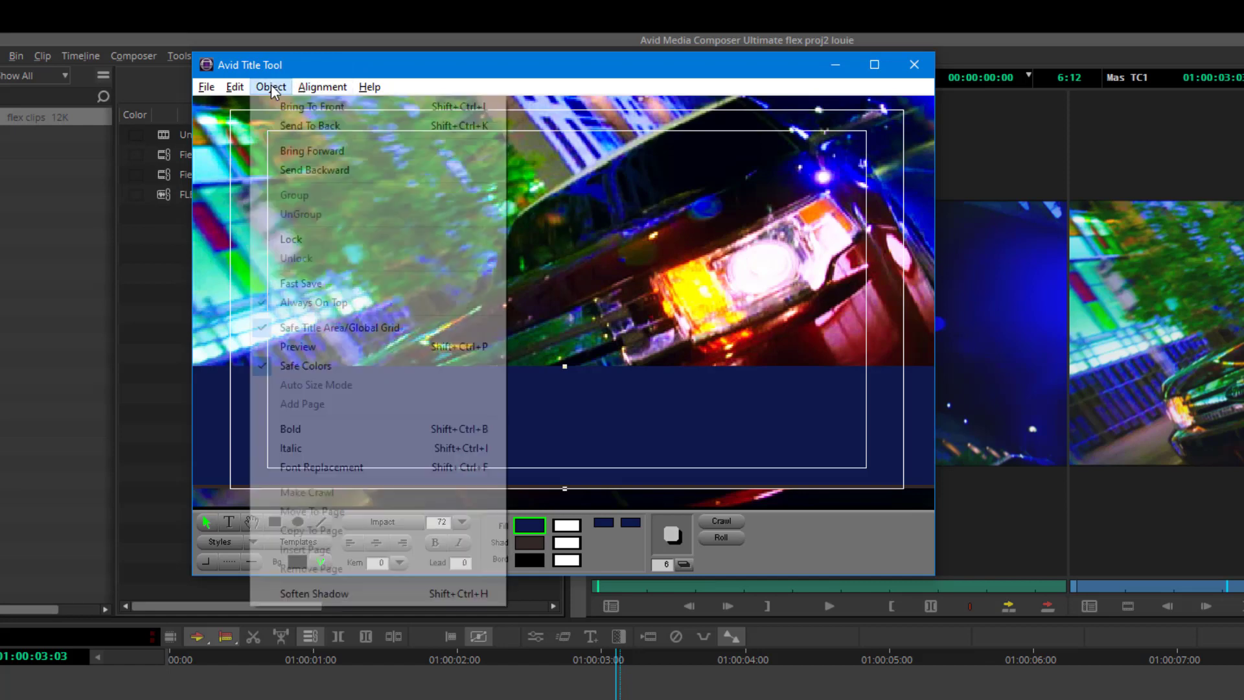
left_click(307, 127)
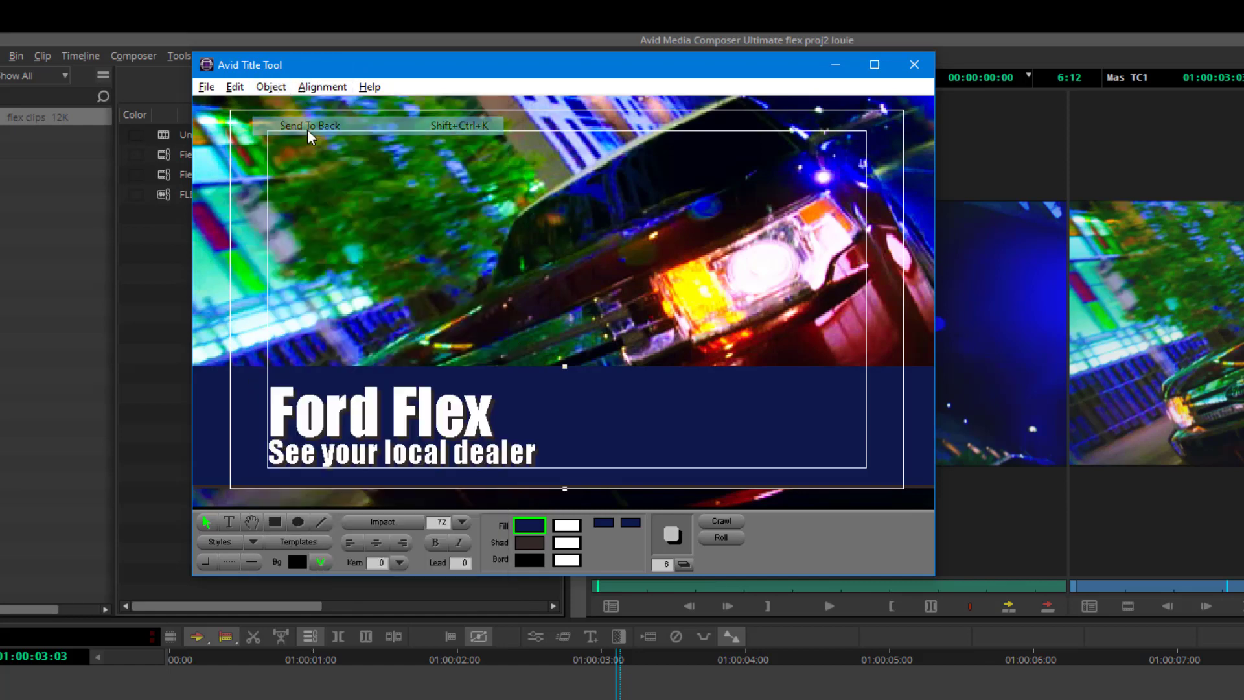
left_click(598, 429)
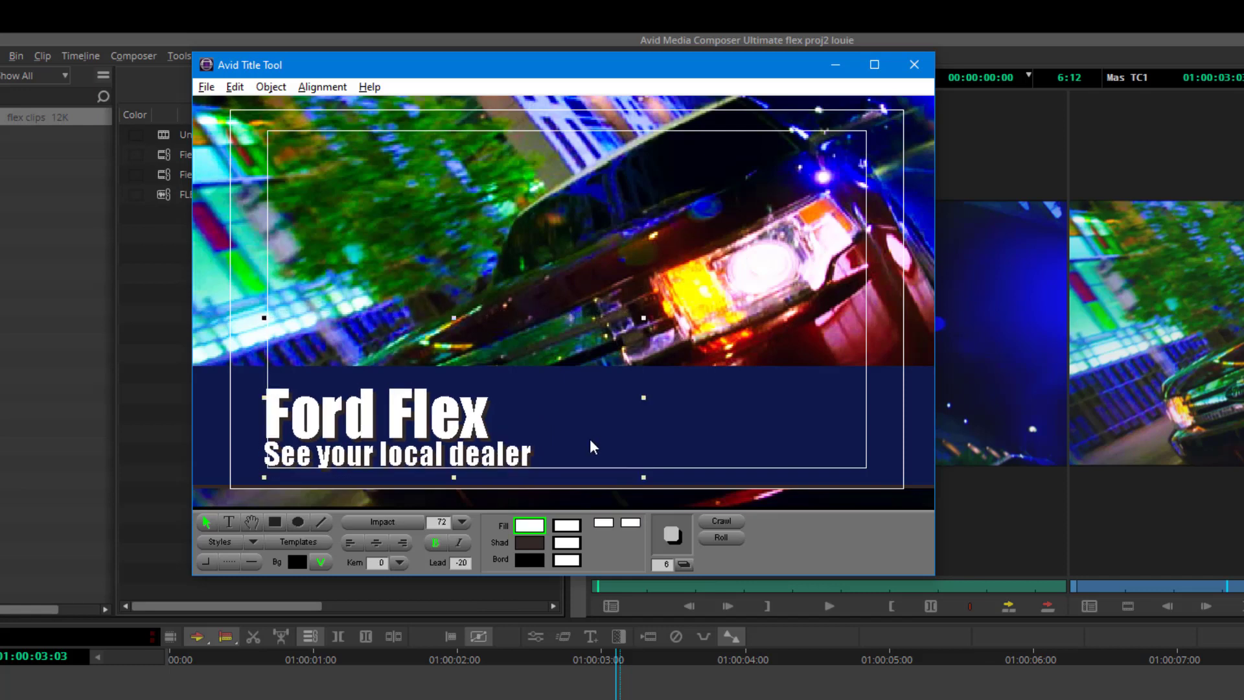
left_click_drag(590, 439, 594, 442)
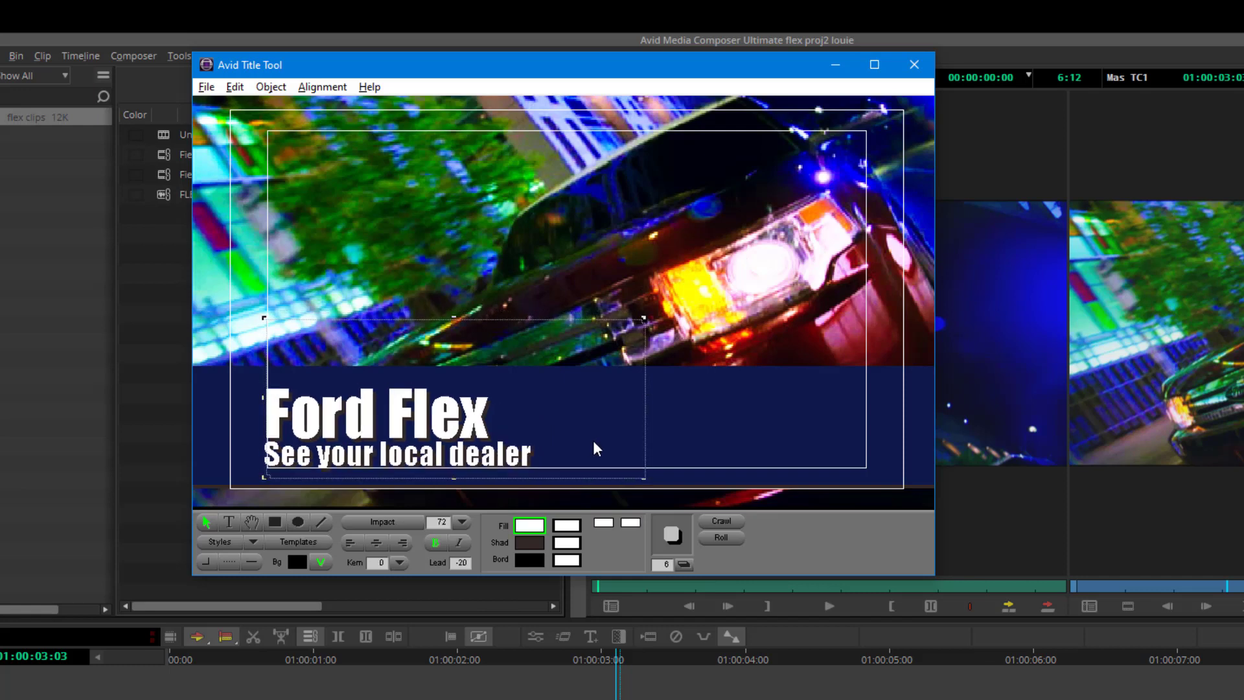
Try to lighten the fill color of the blue bar
left_click(795, 425)
double_click(784, 420)
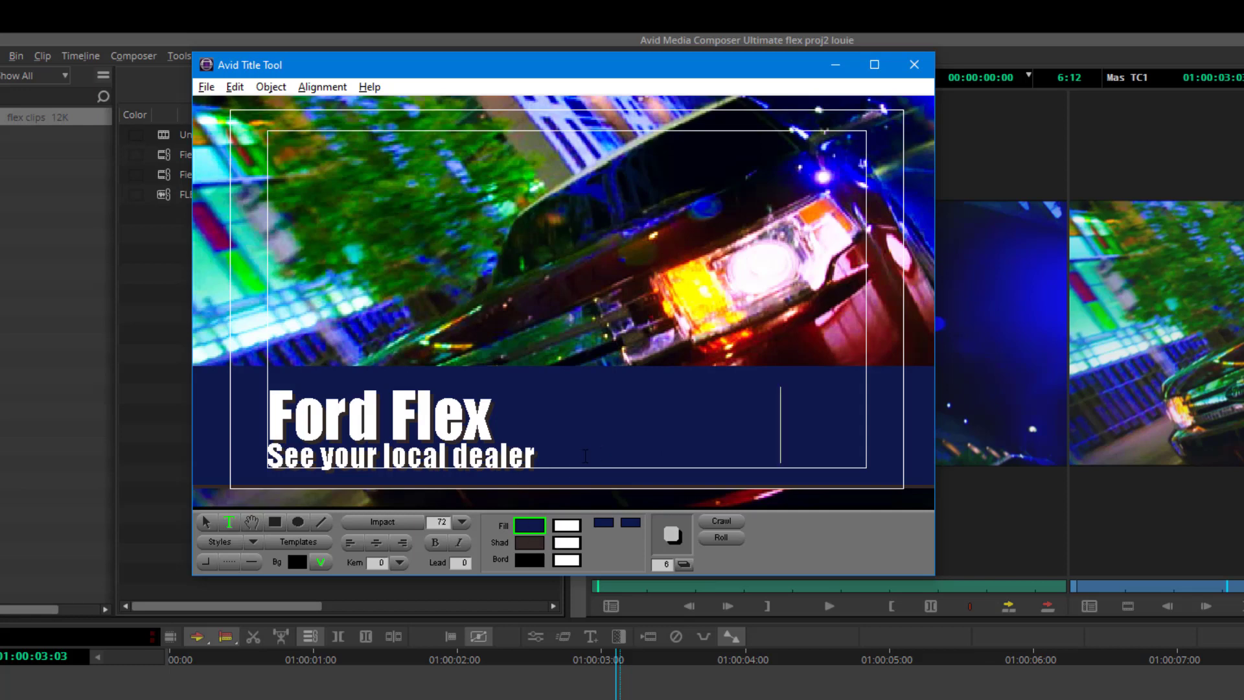
left_click(534, 524)
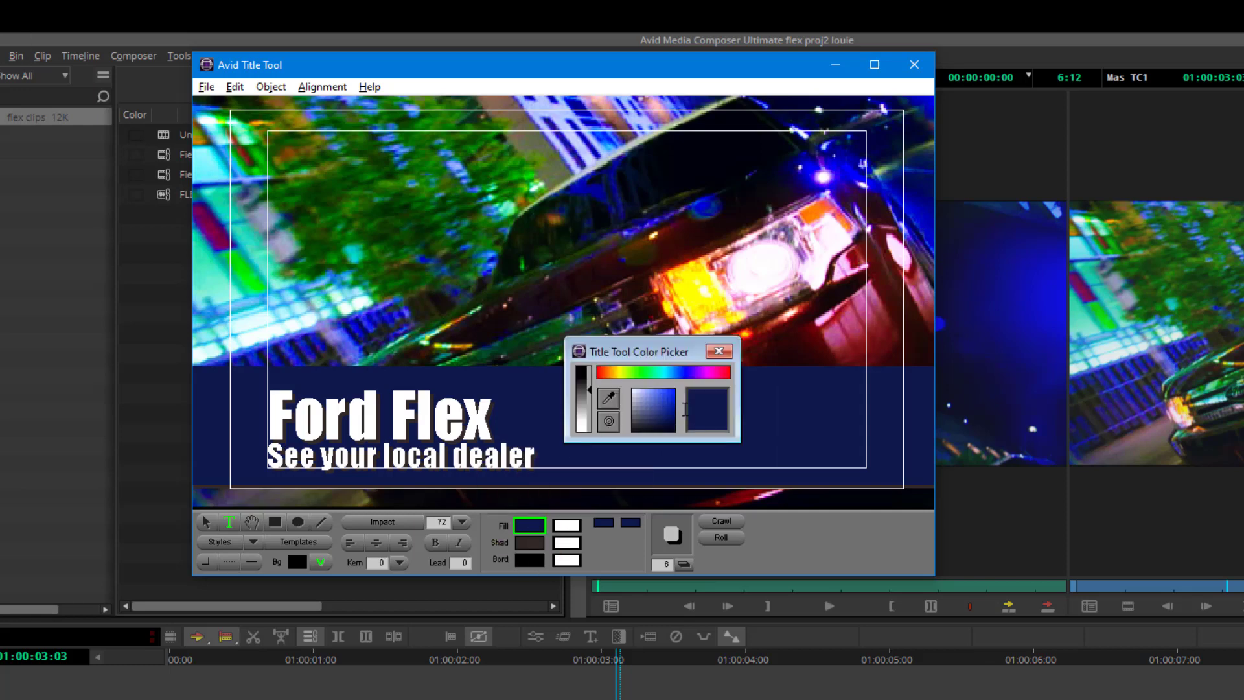
left_click(664, 409)
left_click(659, 406)
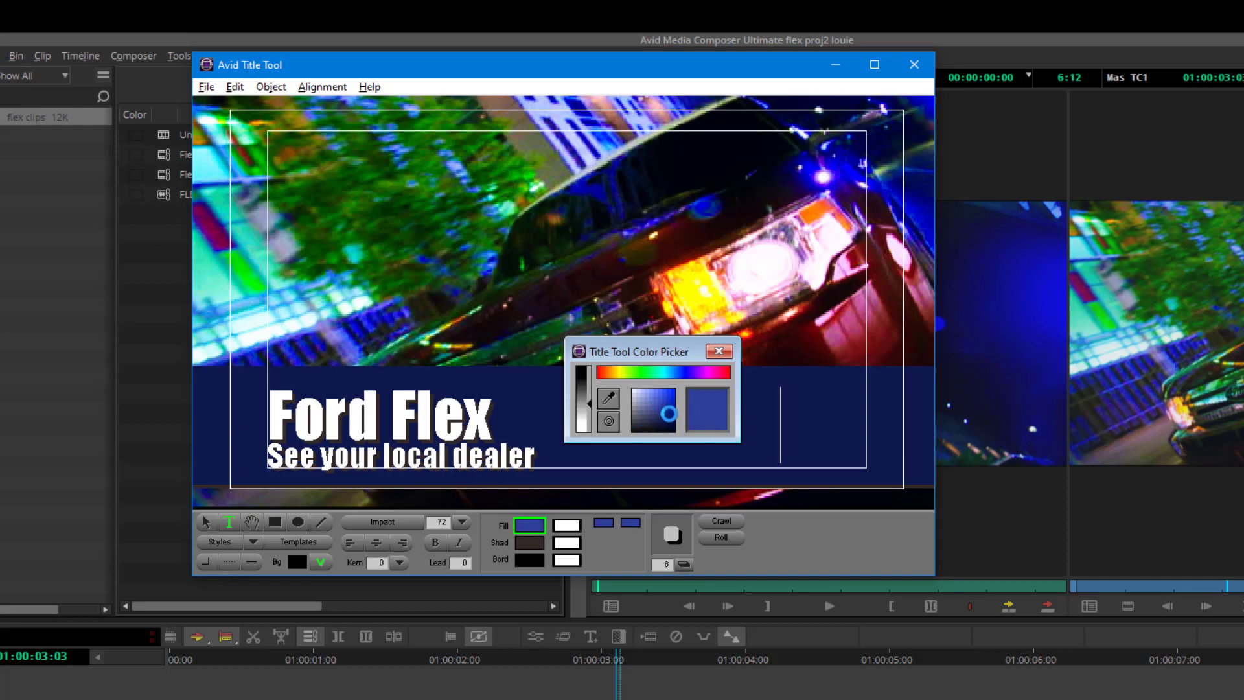
left_click_drag(667, 413, 652, 399)
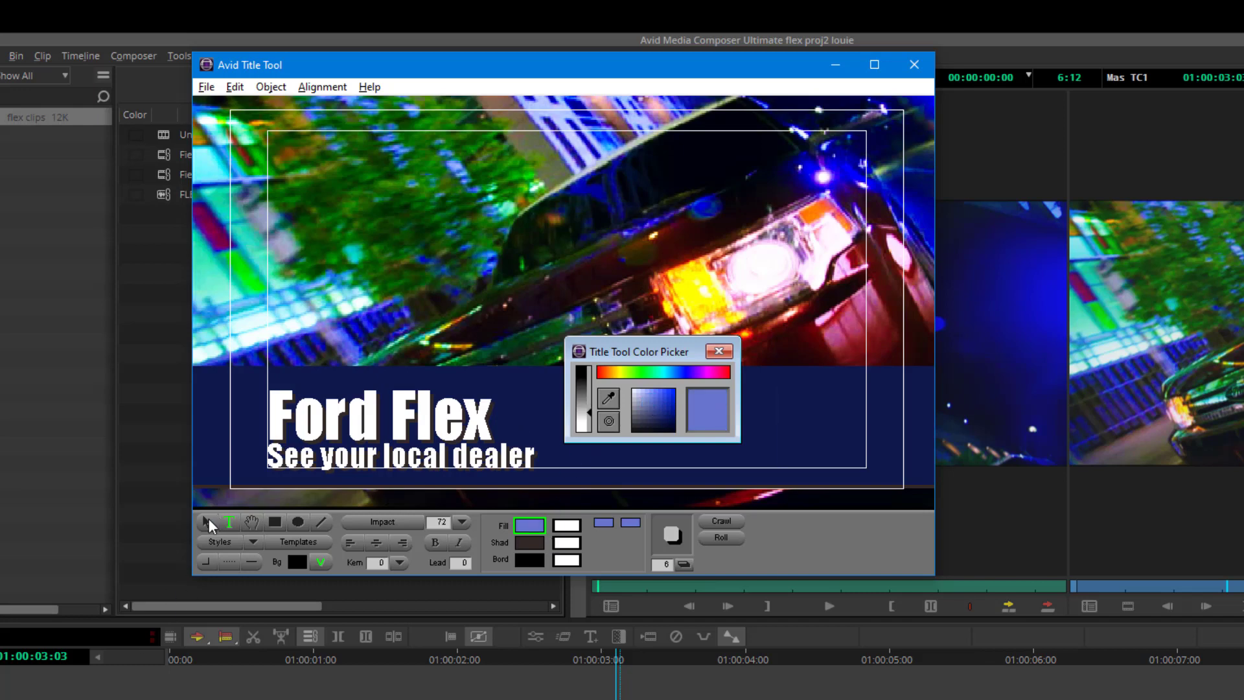
Select the blue bar, change its fill to a lighter medium blue and close the color picker
left_click(206, 522)
left_click(227, 422)
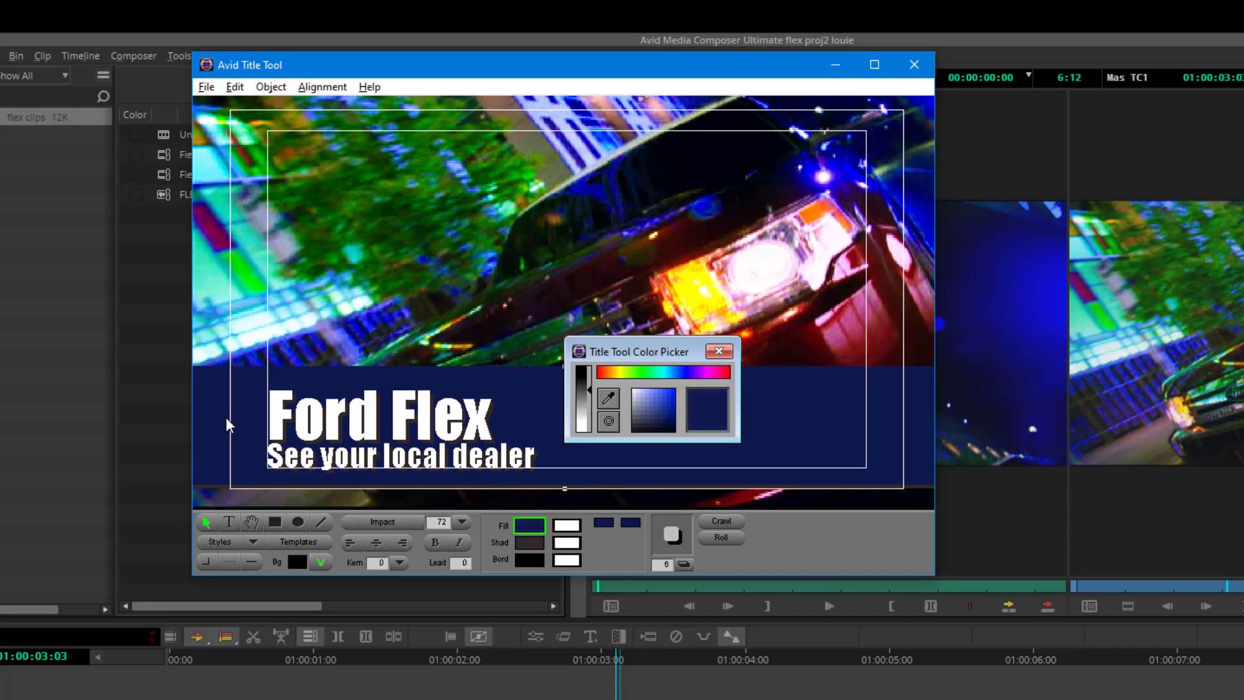
left_click_drag(659, 413, 659, 410)
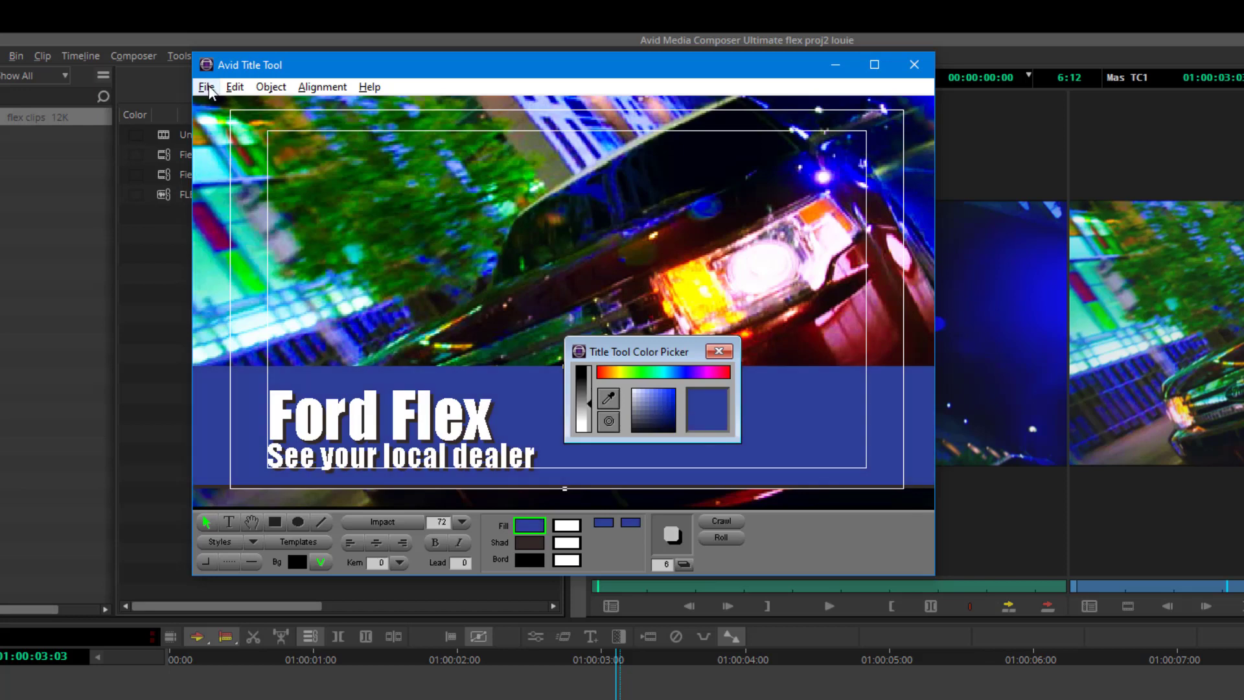
left_click(719, 351)
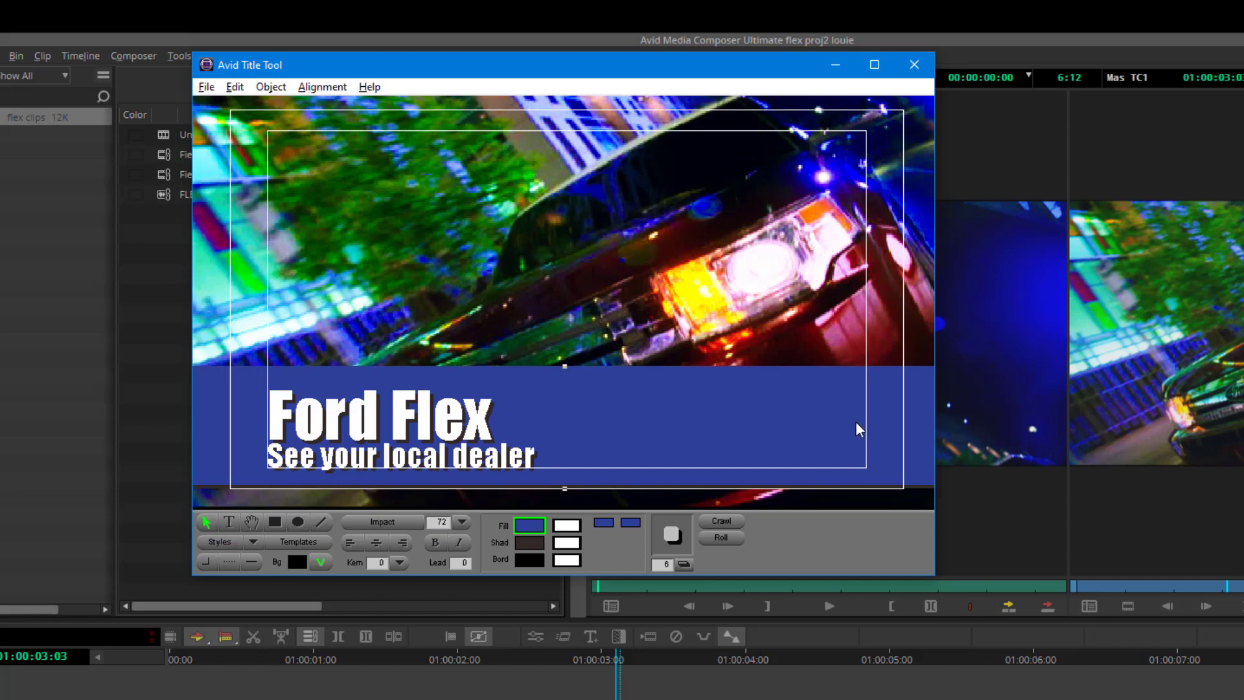
Lower the blue bar's upper edge slightly to make it shorter and move the title text up a little
left_click_drag(565, 367, 565, 383)
left_click_drag(574, 433, 574, 427)
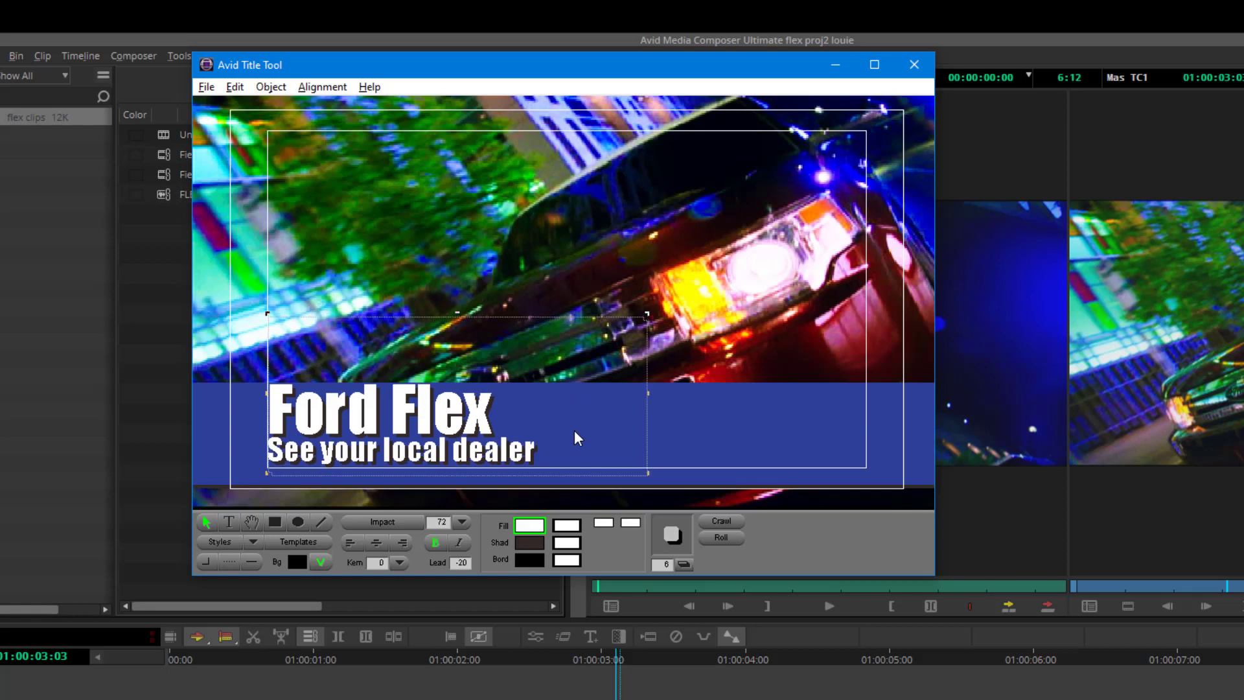
Nudge the blue bar up until it sits evenly behind the title text and reduce its drop shadow to 0
left_click(697, 429)
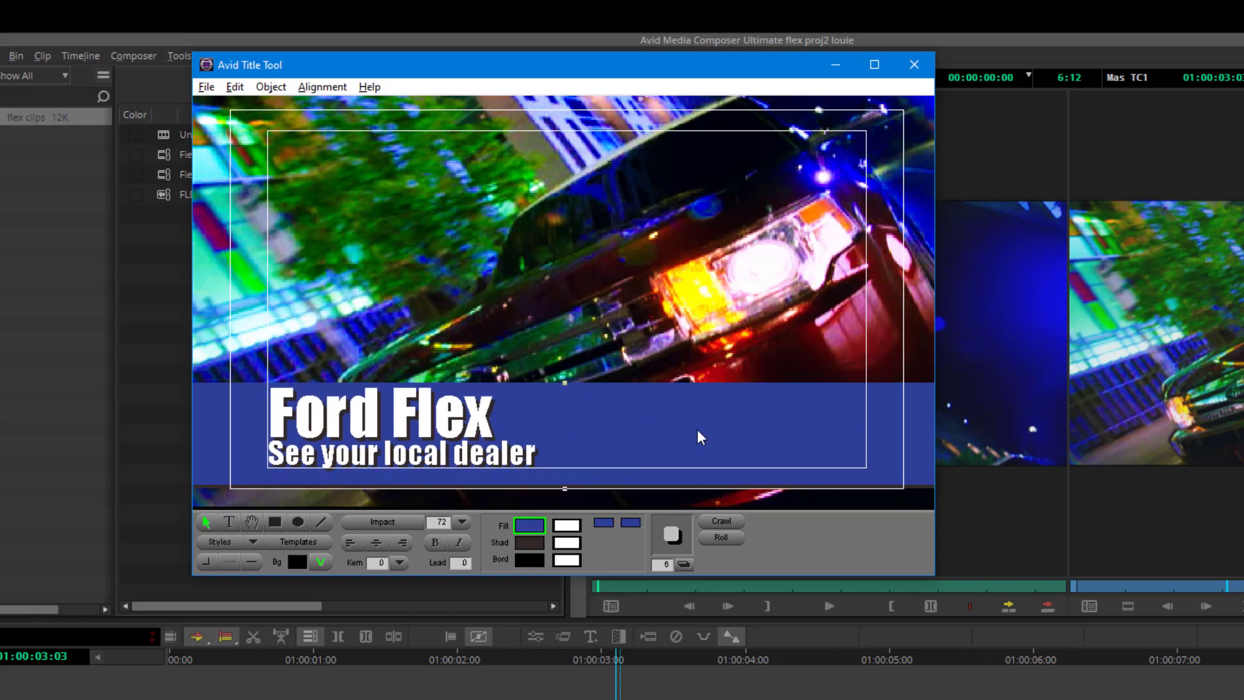
key("Up")
key("Up")
key("Up")
key("Up")
key("Up")
key("Up")
key("Up")
key("Up")
key("Up")
key("Up")
key("Up")
key("Up")
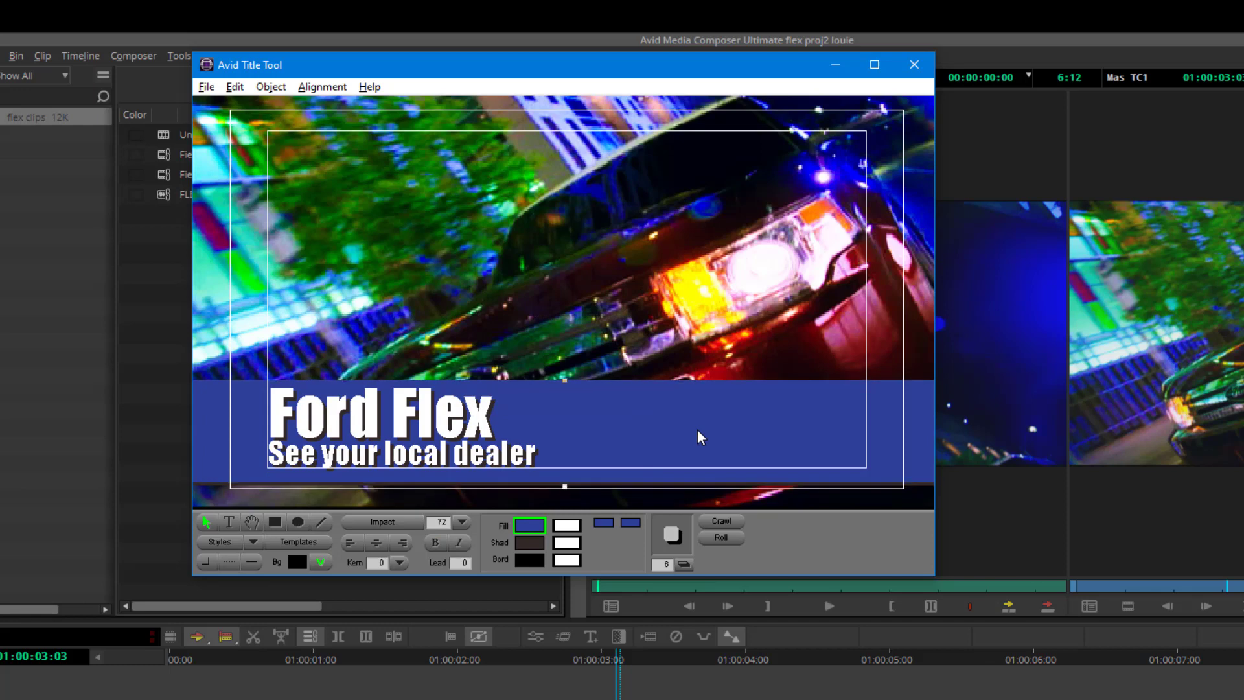
key("Up")
key("Up")
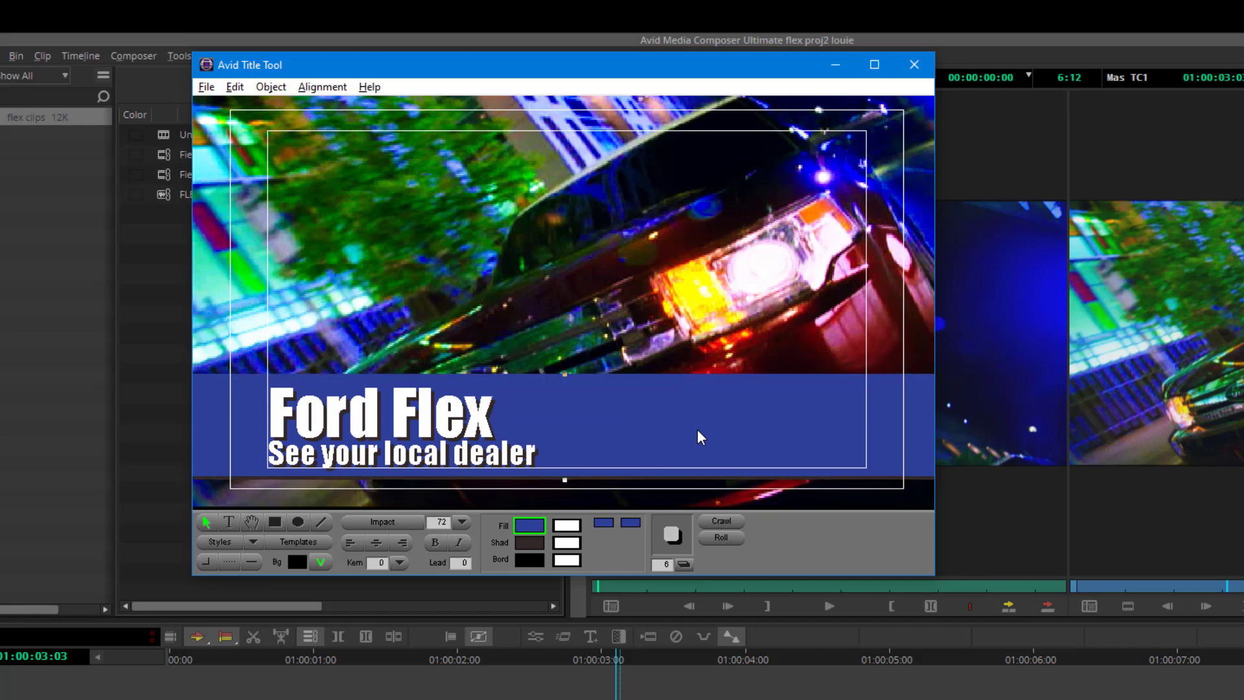
key("Down")
key("Down")
key("Down")
key("Down")
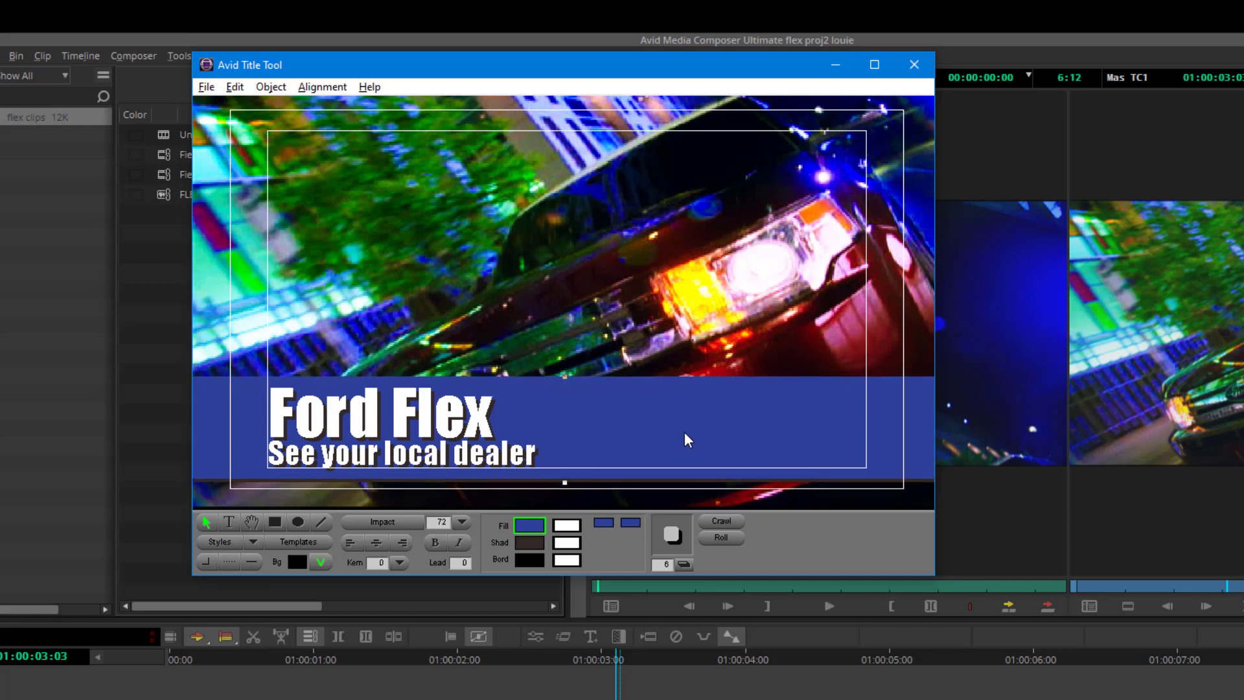
left_click_drag(676, 533, 671, 531)
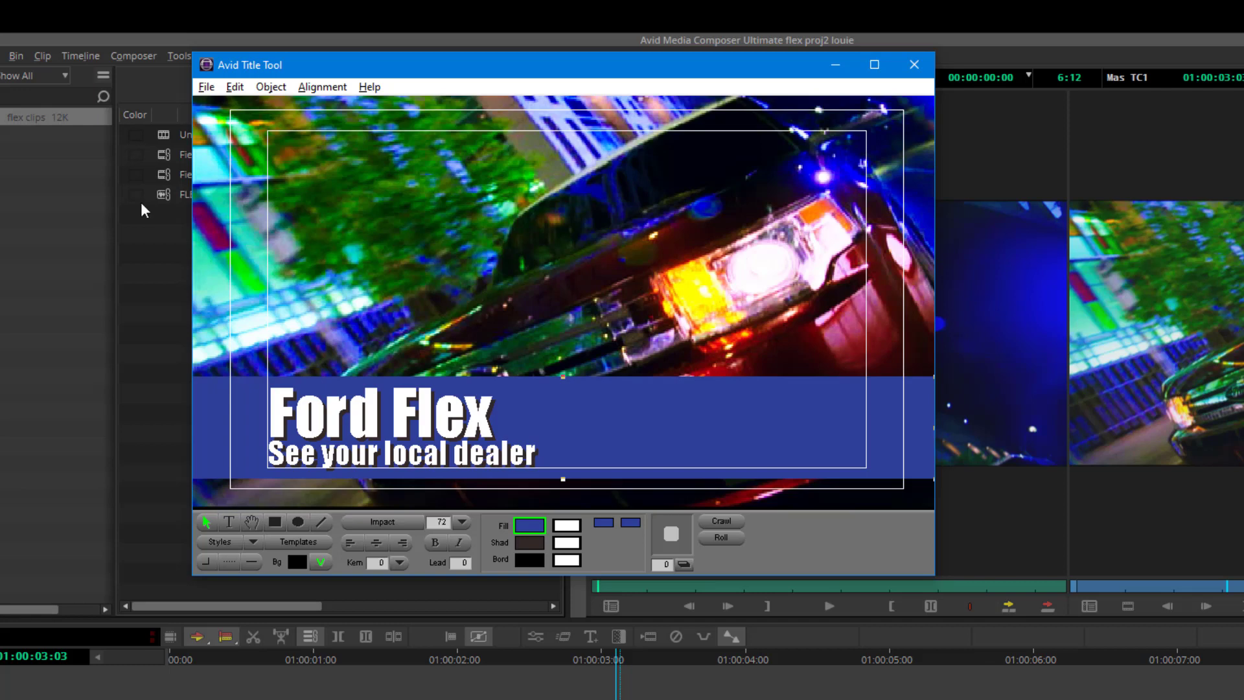
Save the title as "ford flex w.box" in the flex clips bin on drive C: with DV 25 411 resolution
left_click(207, 88)
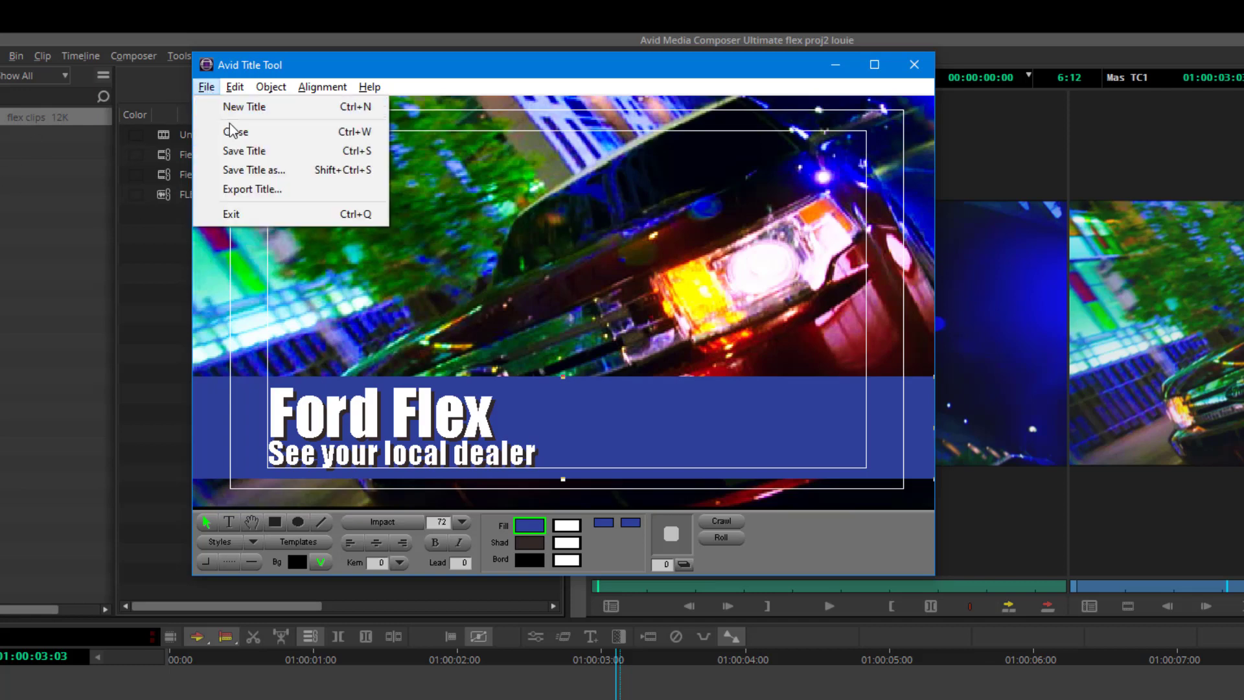
left_click(235, 145)
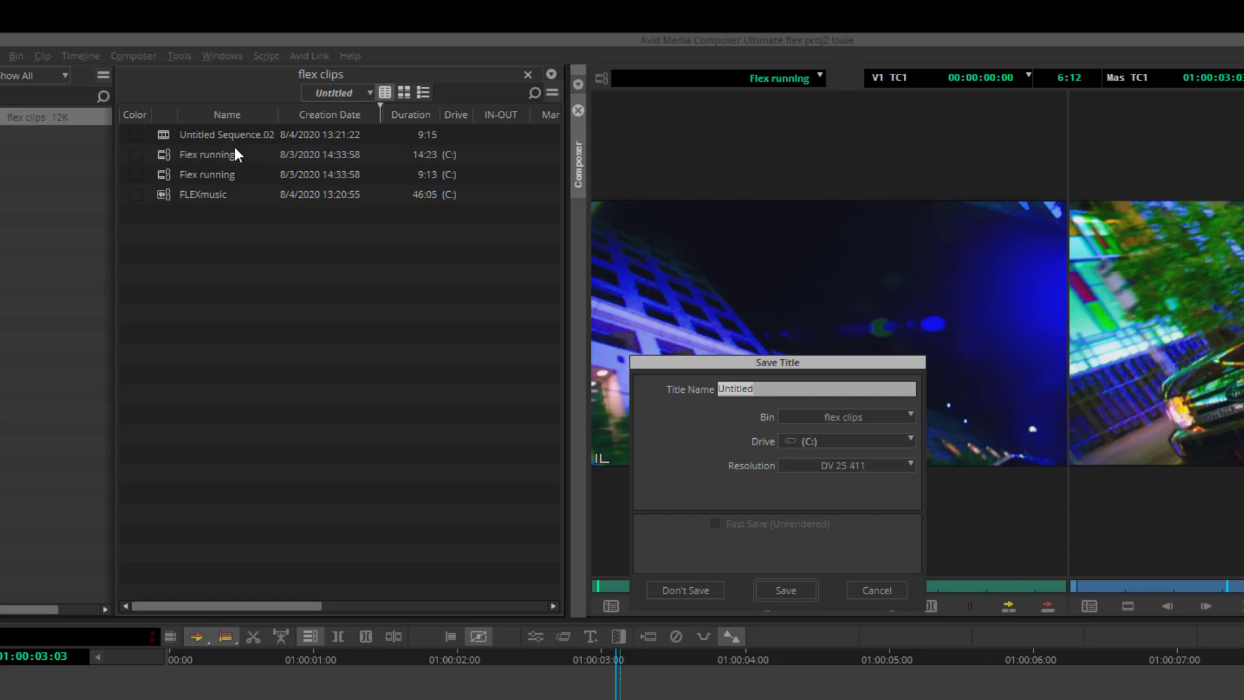
type("ford flex w.box")
left_click(783, 590)
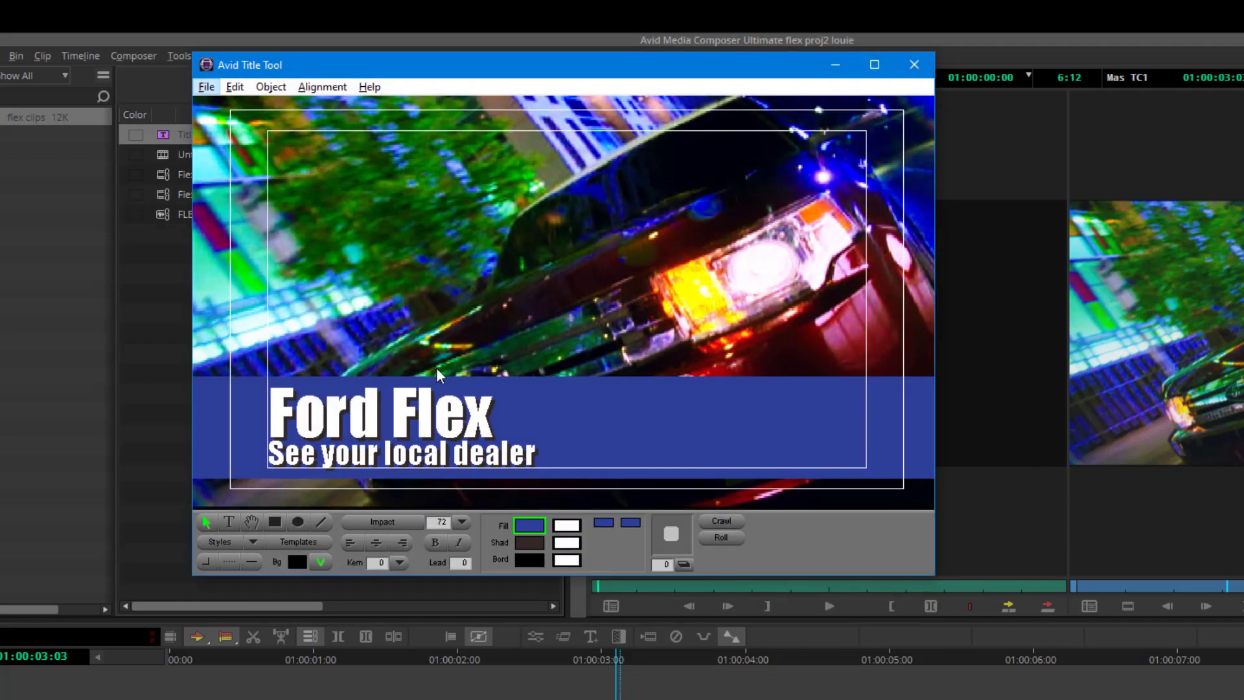
Move the Title Tool window aside to check the saved title in the bin, and close the Title Tool
left_click_drag(343, 68, 651, 541)
left_click_drag(160, 134, 766, 392)
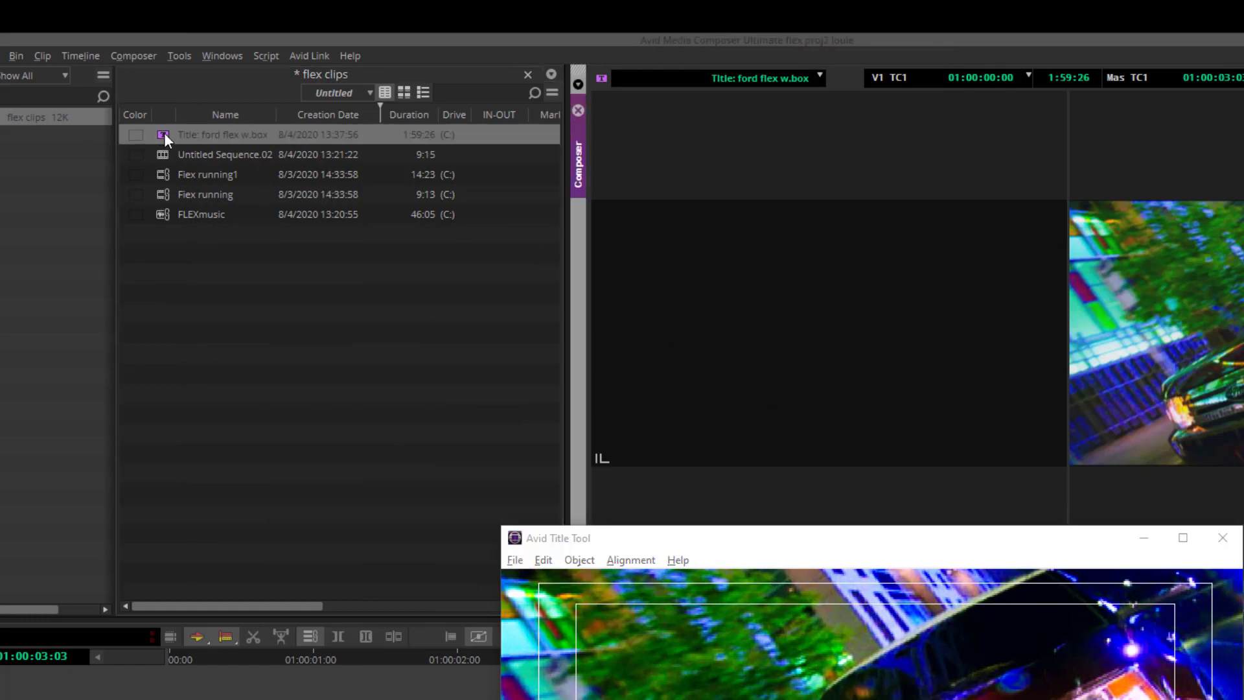
left_click(858, 544)
left_click_drag(728, 538, 499, 304)
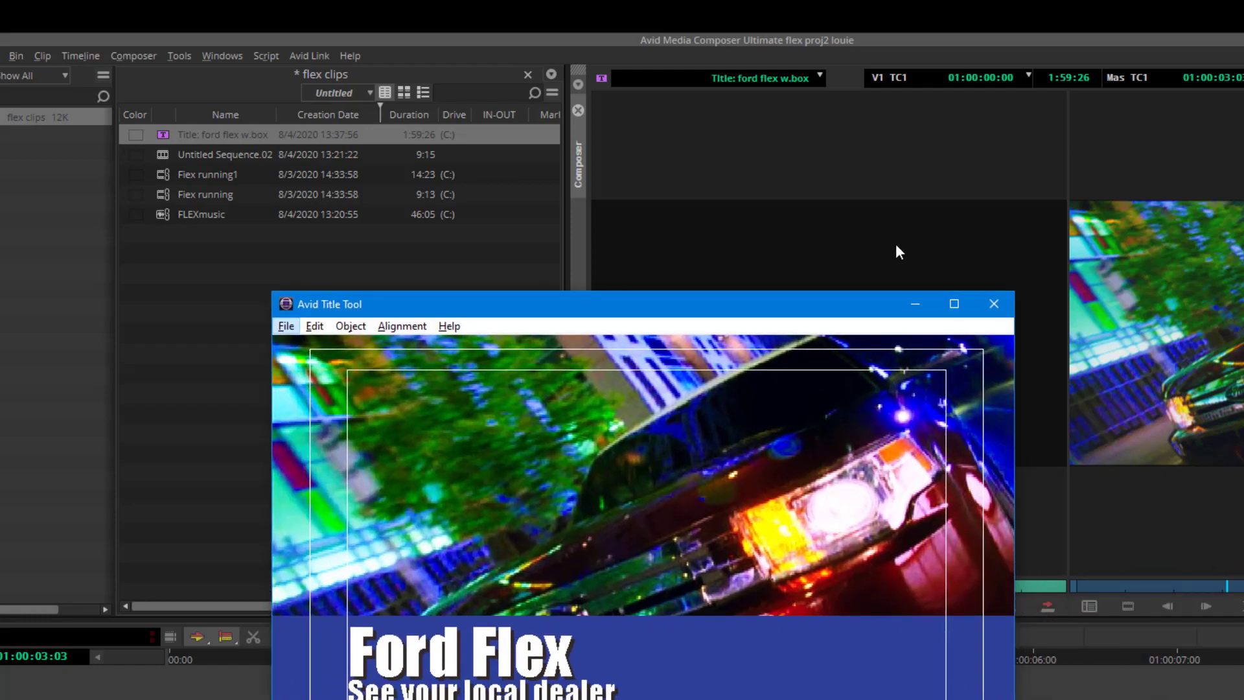
left_click(991, 304)
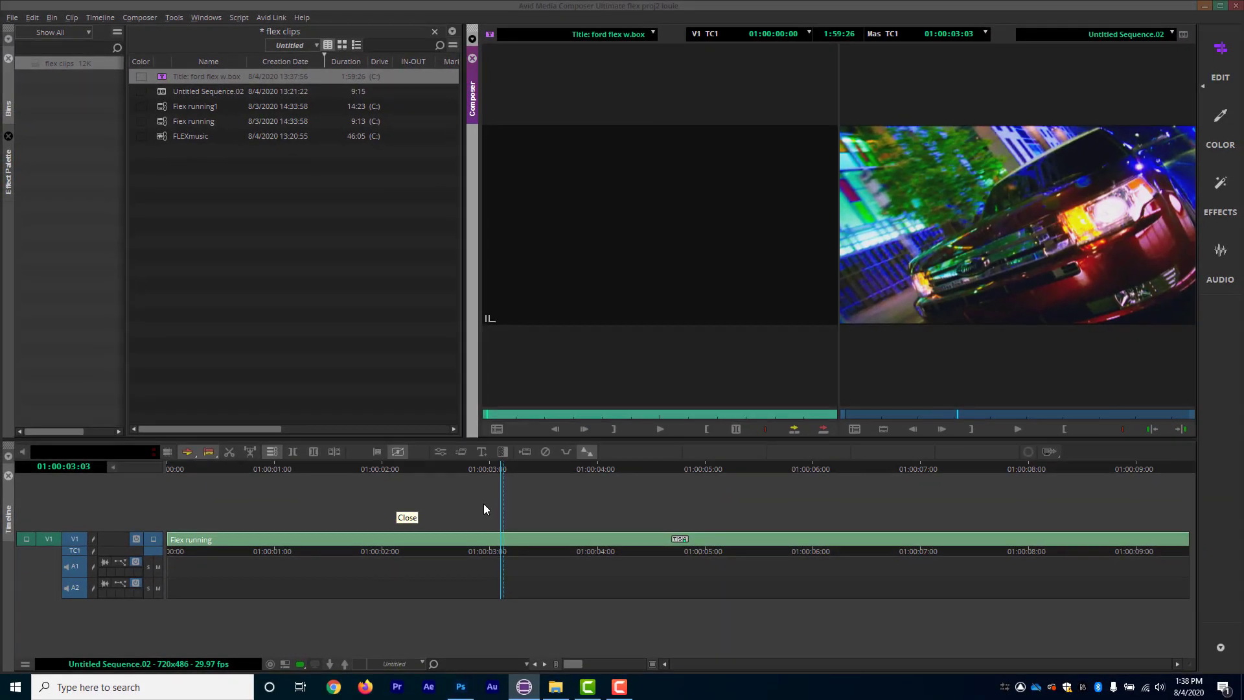
Add a second video track to the sequence and patch the source's V1 to V2
key("ctrl+y")
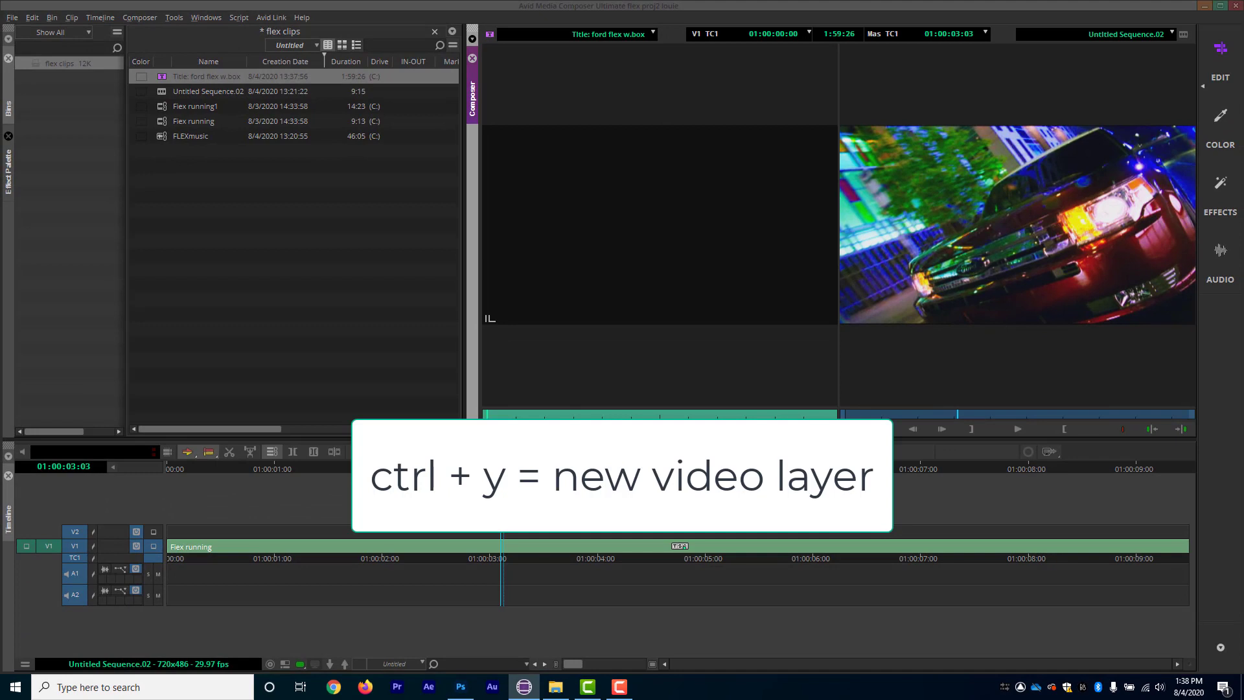
left_click_drag(44, 546, 72, 535)
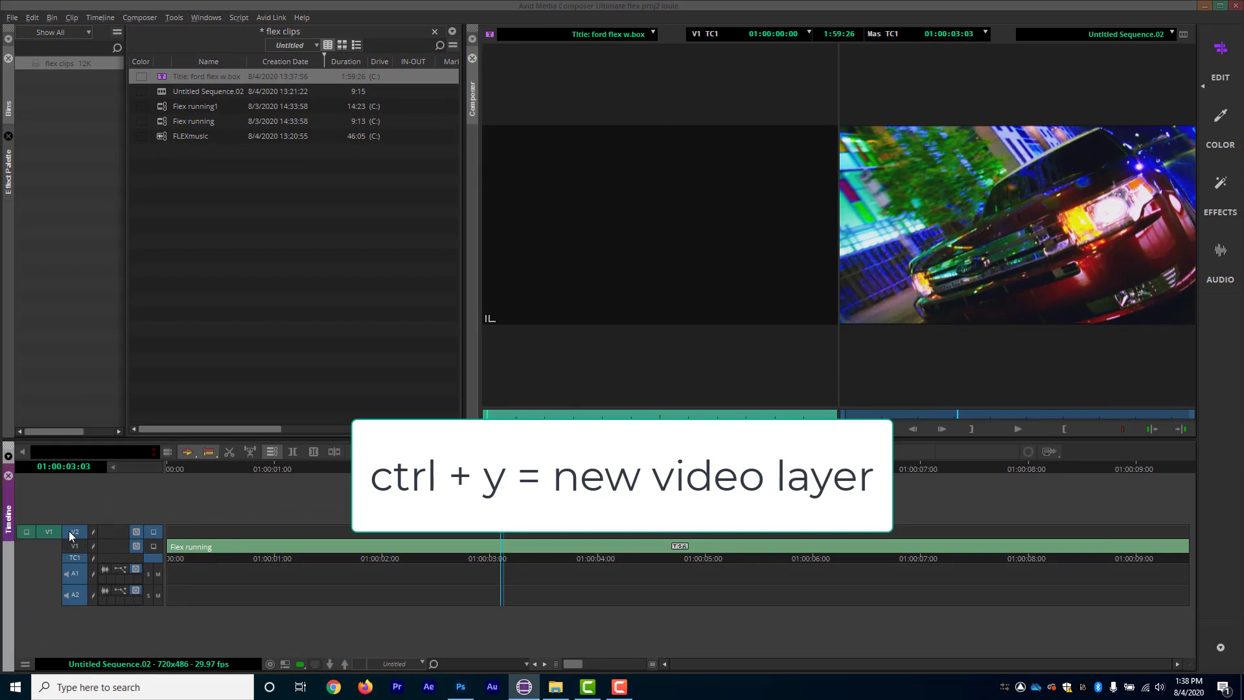
Load the "ford flex w.box" title into the source monitor and mark an In point at its start
left_click(162, 78)
left_click_drag(162, 78, 609, 361)
left_click(541, 415)
key("i")
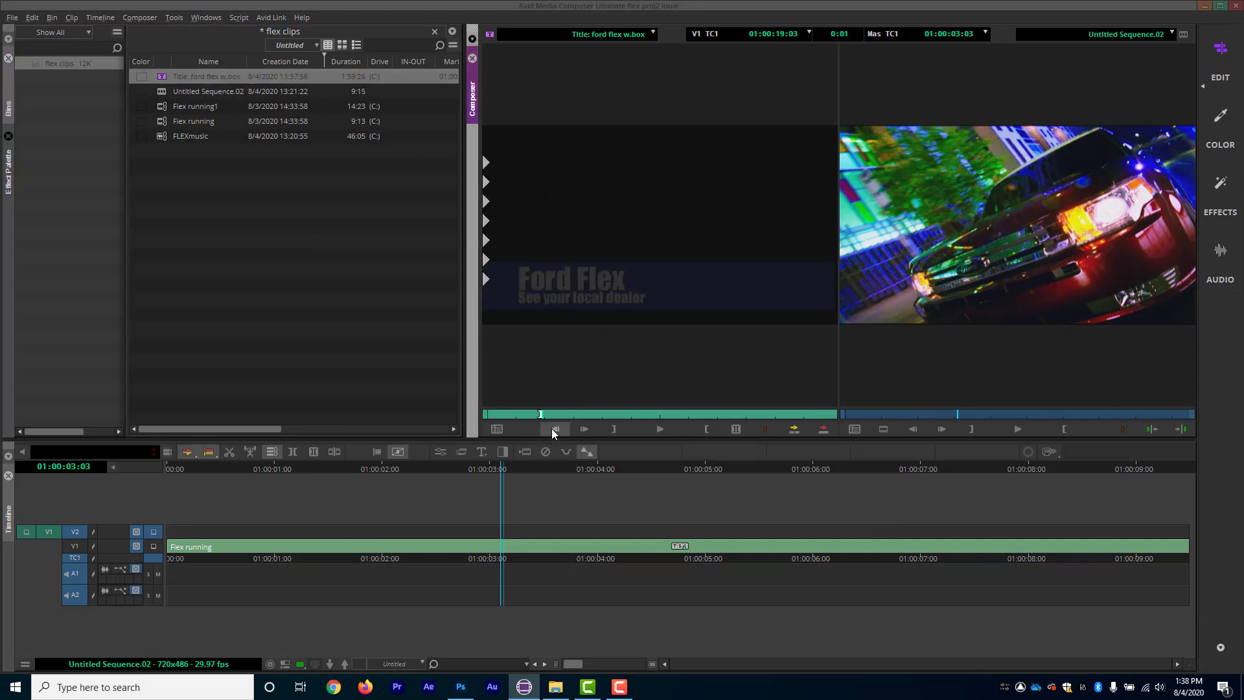
left_click_drag(553, 415, 495, 413)
key("i")
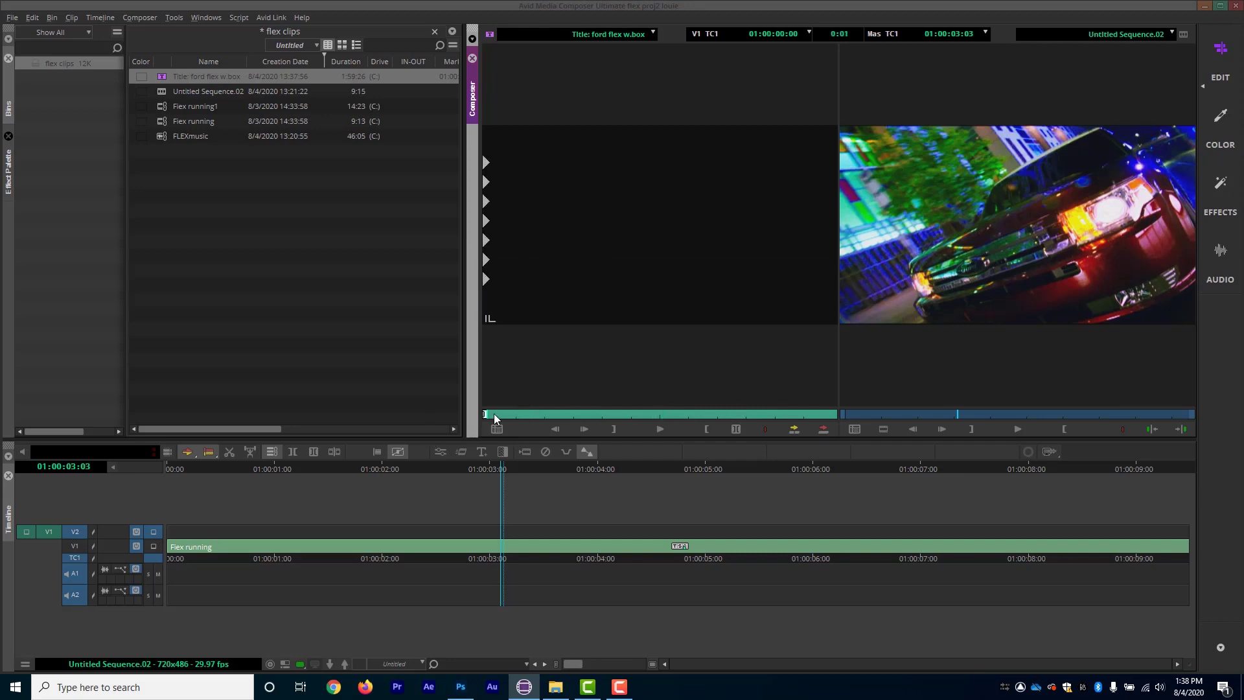
Deselect audio tracks A1 and A2 in the timeline
left_click(73, 583)
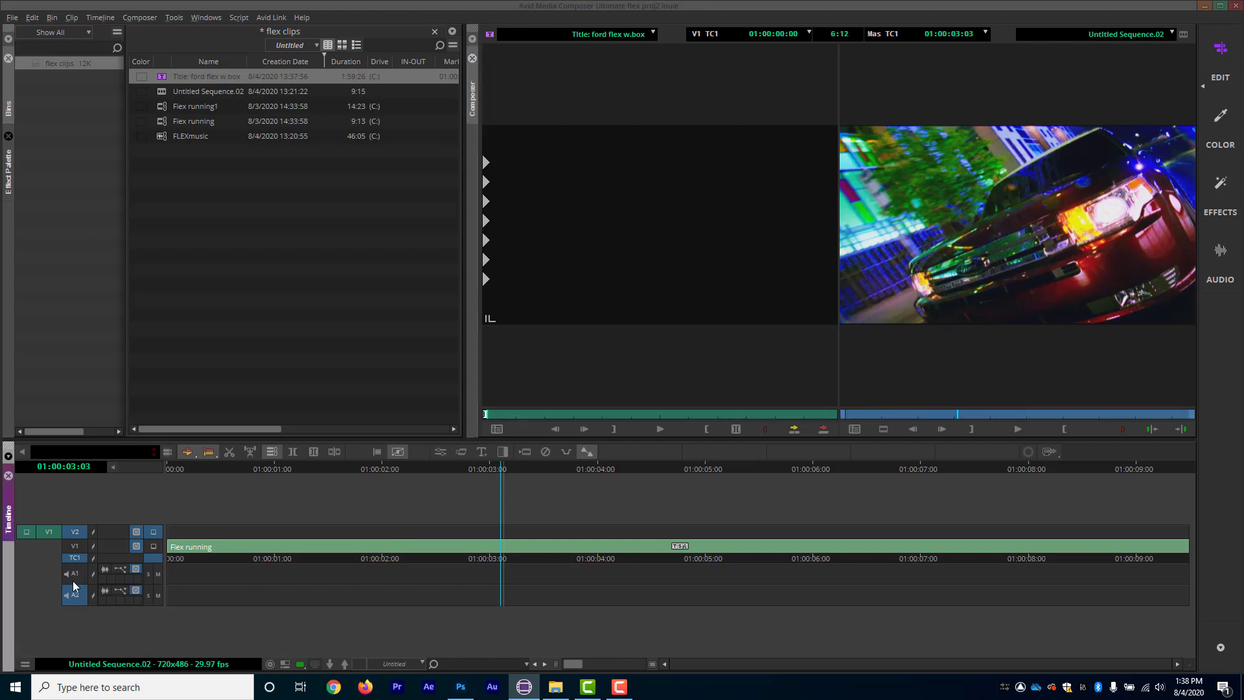
left_click(73, 591)
Try overwriting the title onto V2 without marking a timeline range, and undo the edit
key("b")
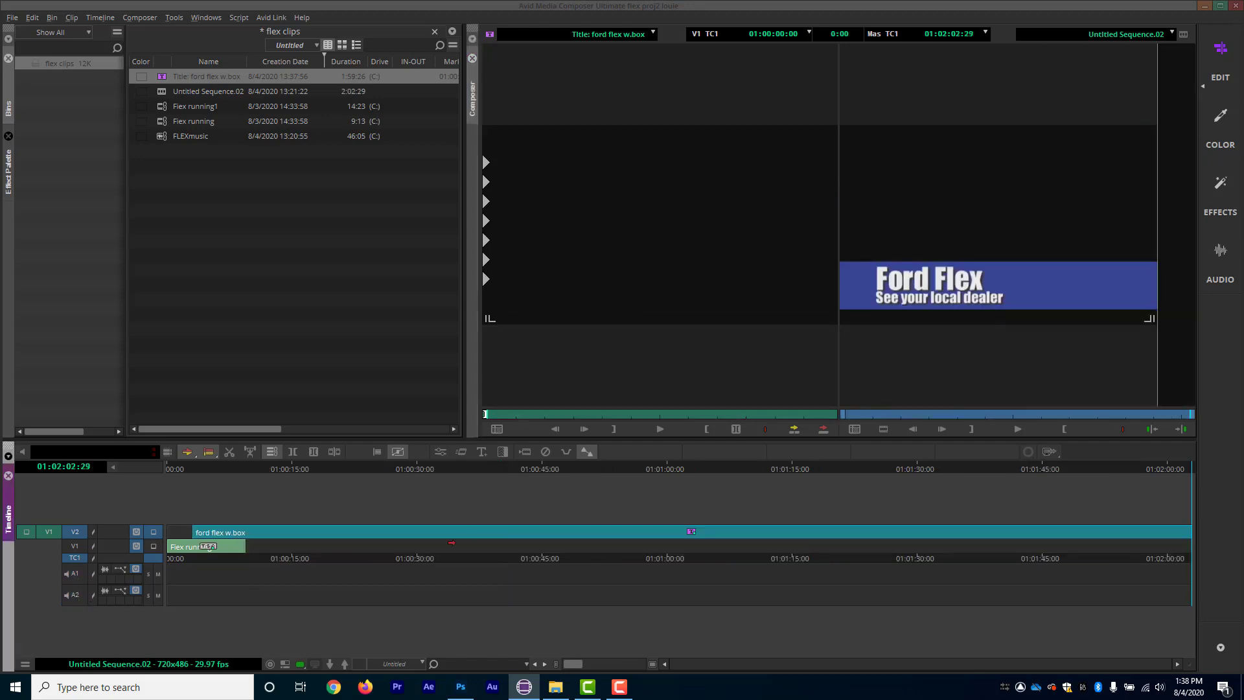
key("ctrl+z")
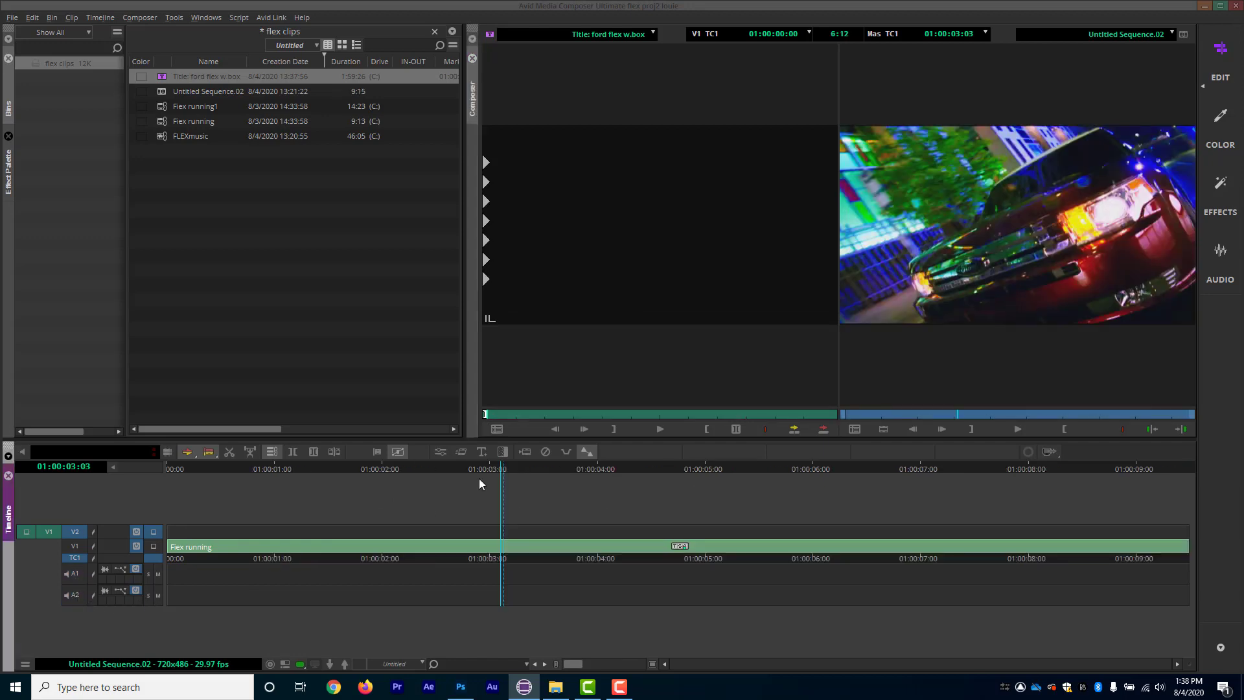
Mark the sequence from about 01:00:03:00 to 01:00:07:12 and overwrite the title onto V2 in that range
left_click(498, 468)
key("i")
left_click_drag(515, 469, 961, 475)
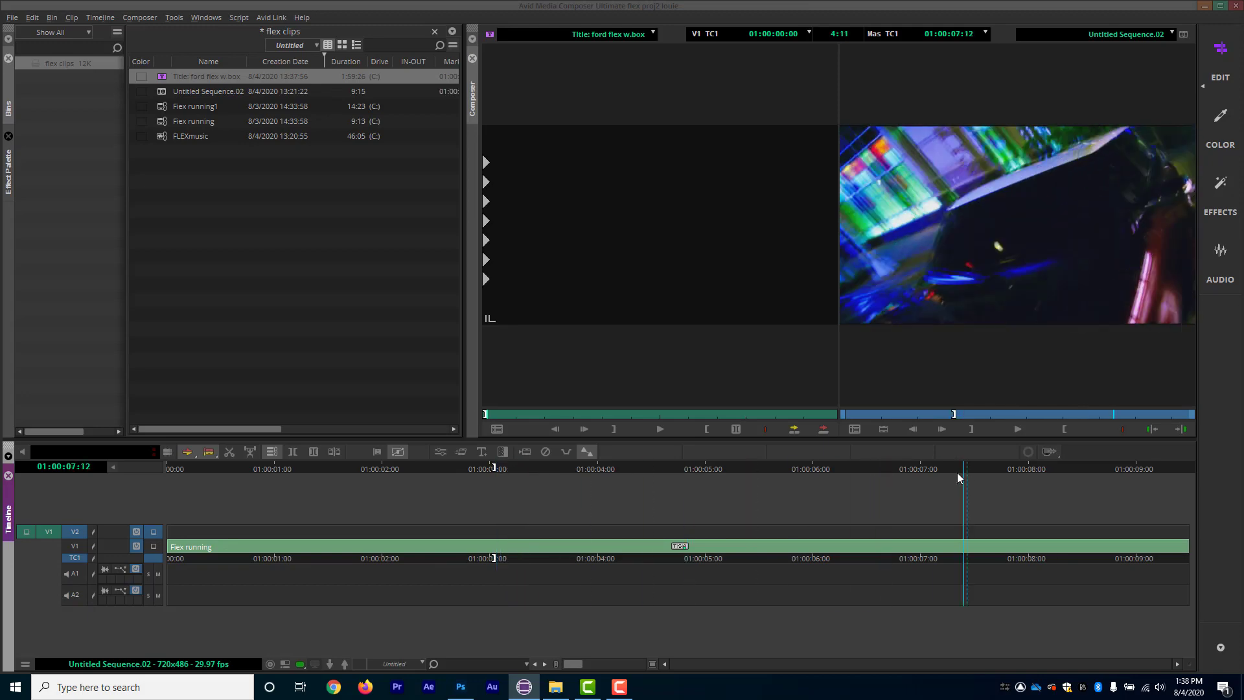
key("o")
key("b")
With the playhead at 01:00:05:14, raise the V2 title clip's foreground level to 100 in the Effect Editor
left_click_drag(644, 468, 759, 491)
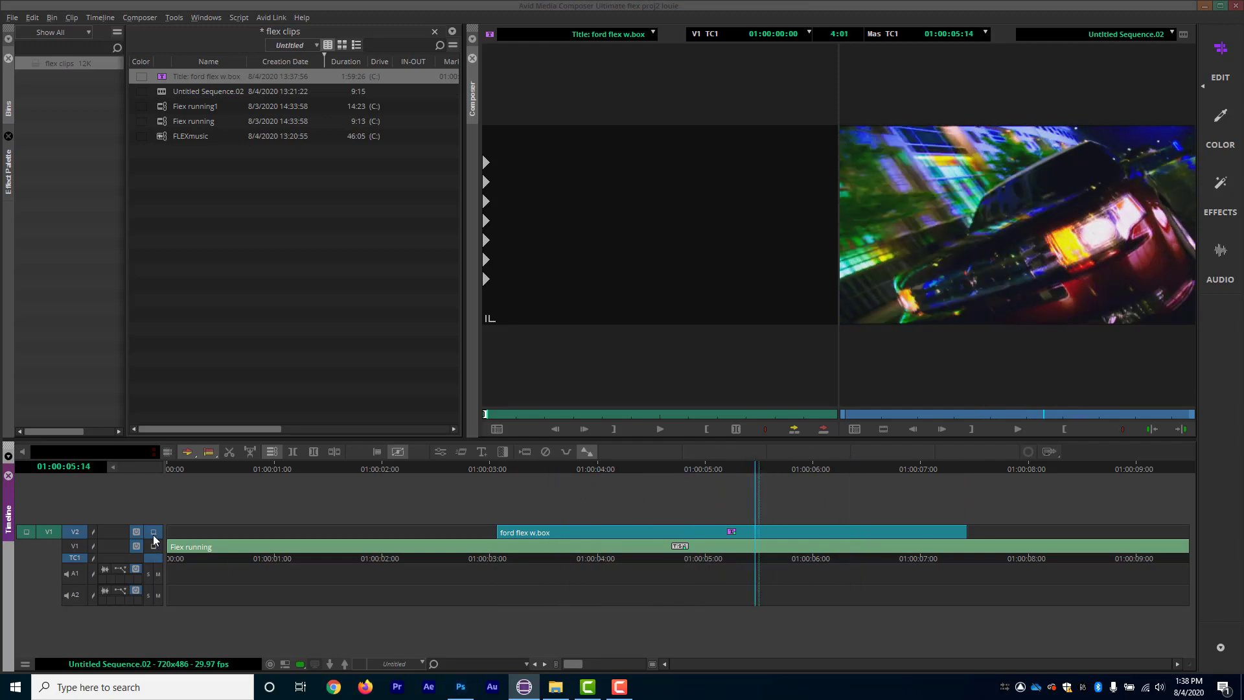
left_click(564, 532)
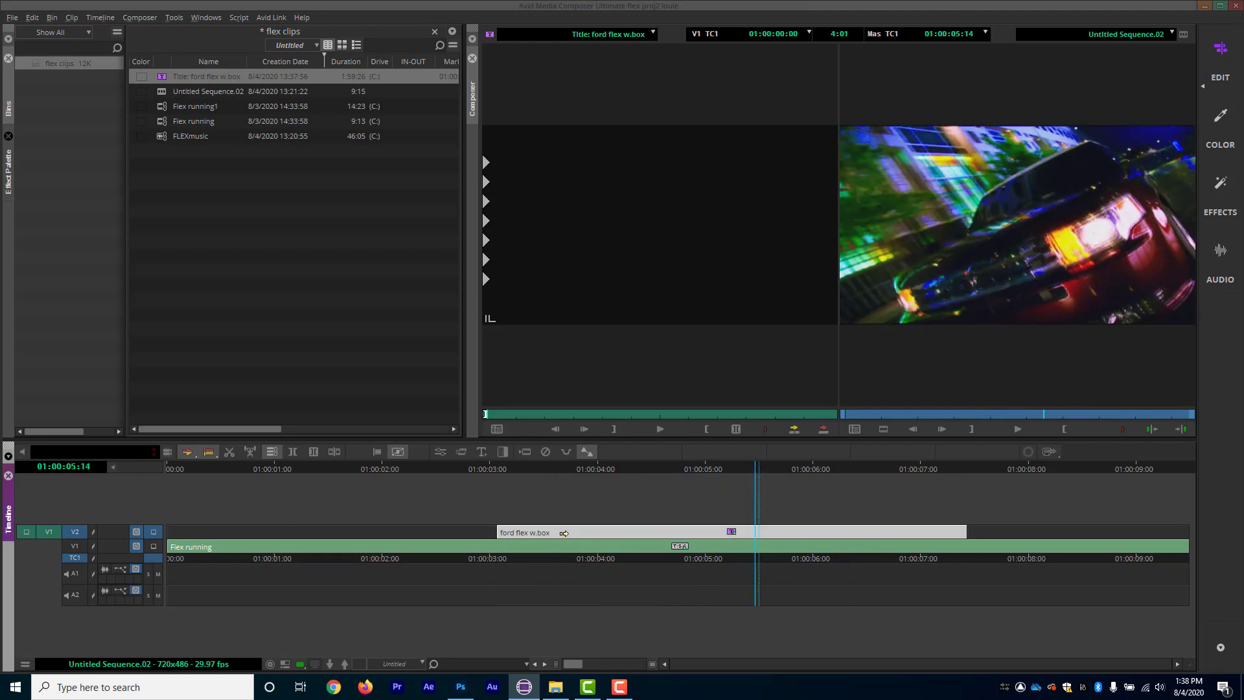
left_click(440, 452)
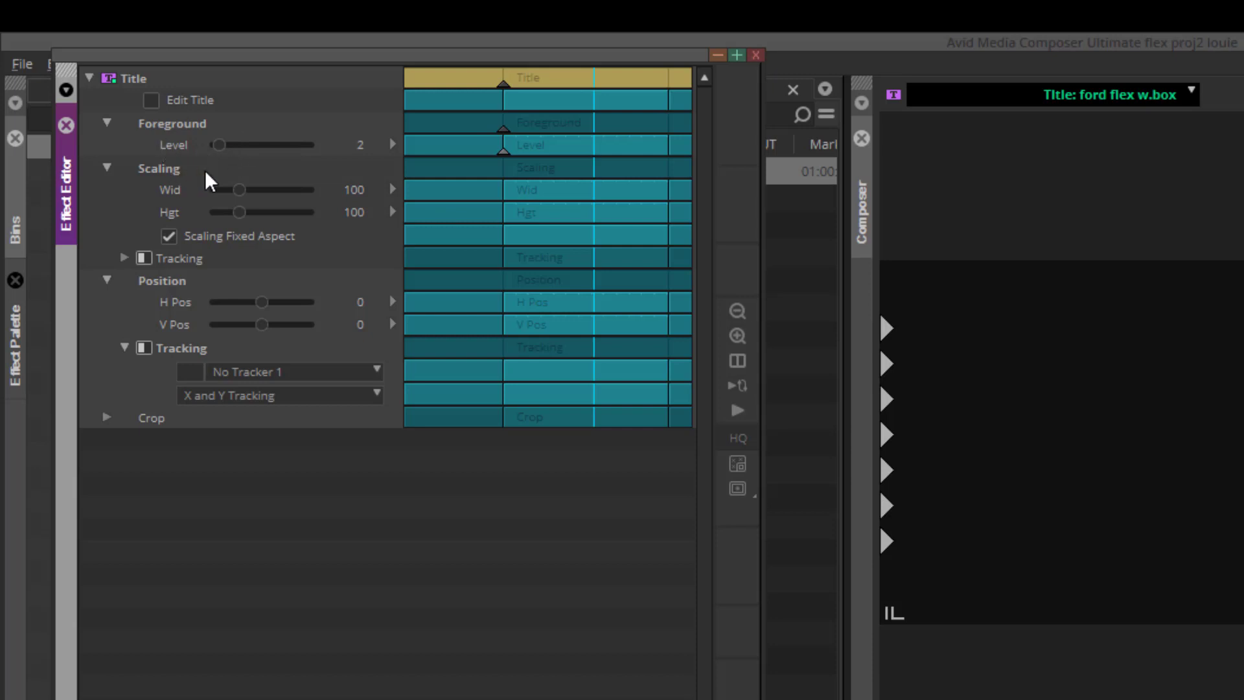
left_click_drag(220, 145, 340, 157)
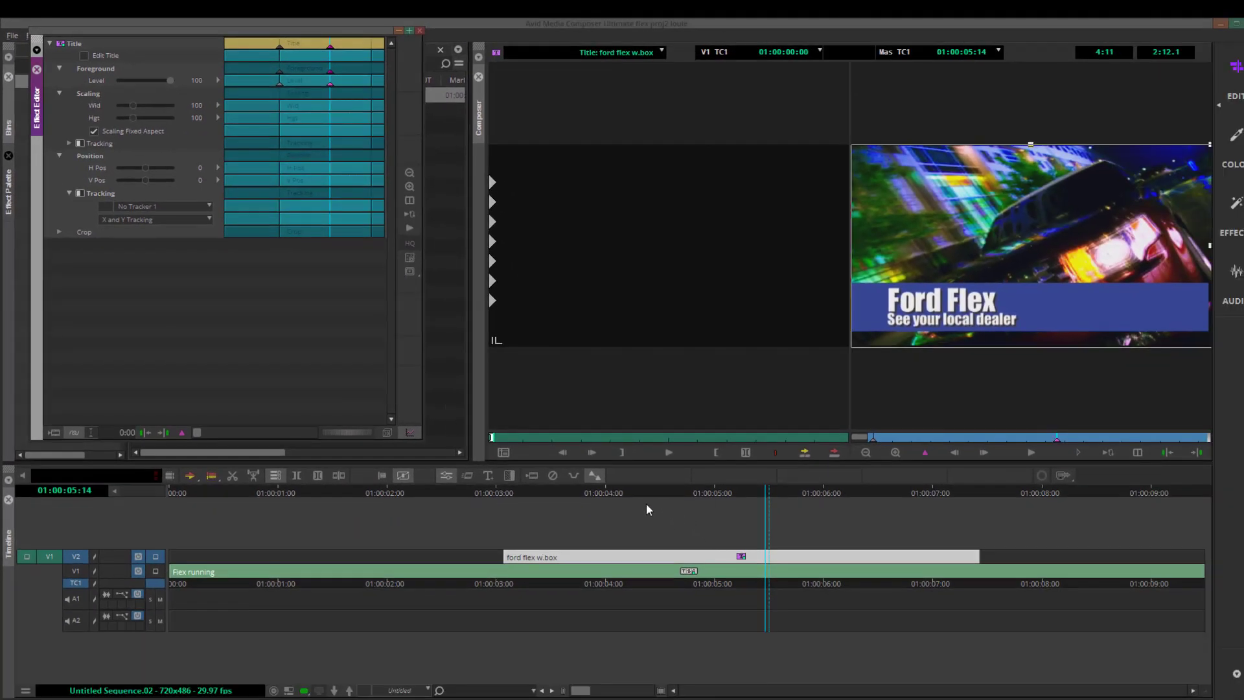
At the title's first keyframe, 01:00:03:02, raise the foreground level to 100 and scrub through the clip
left_click(874, 438)
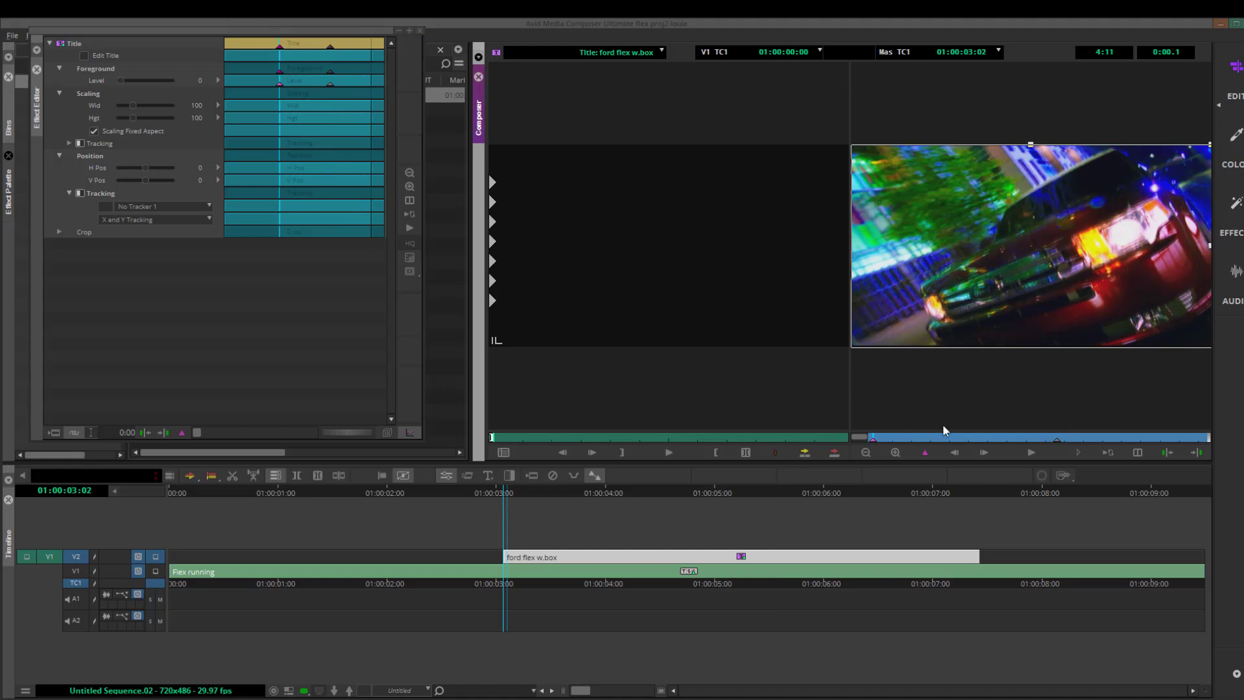
left_click_drag(145, 82, 200, 91)
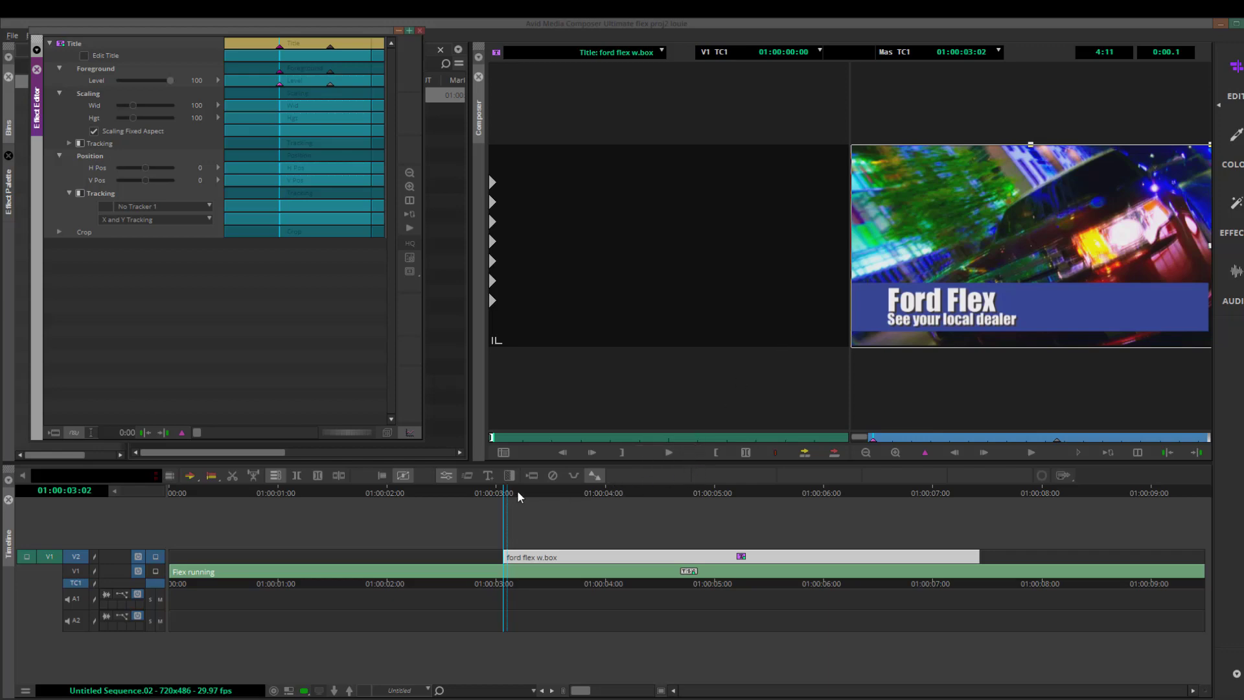
left_click_drag(514, 500, 783, 460)
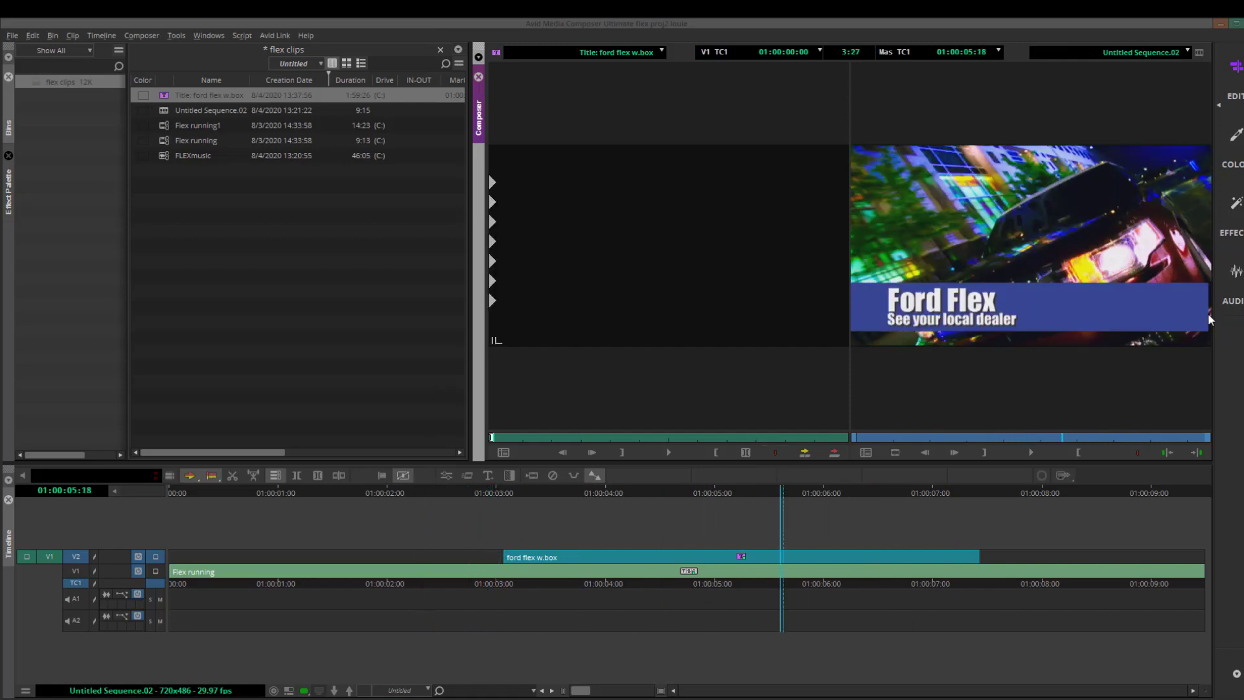
Reopen the V2 title in the Effect Editor at 01:00:03:02 and add an H Pos keyframe there
left_click(573, 490)
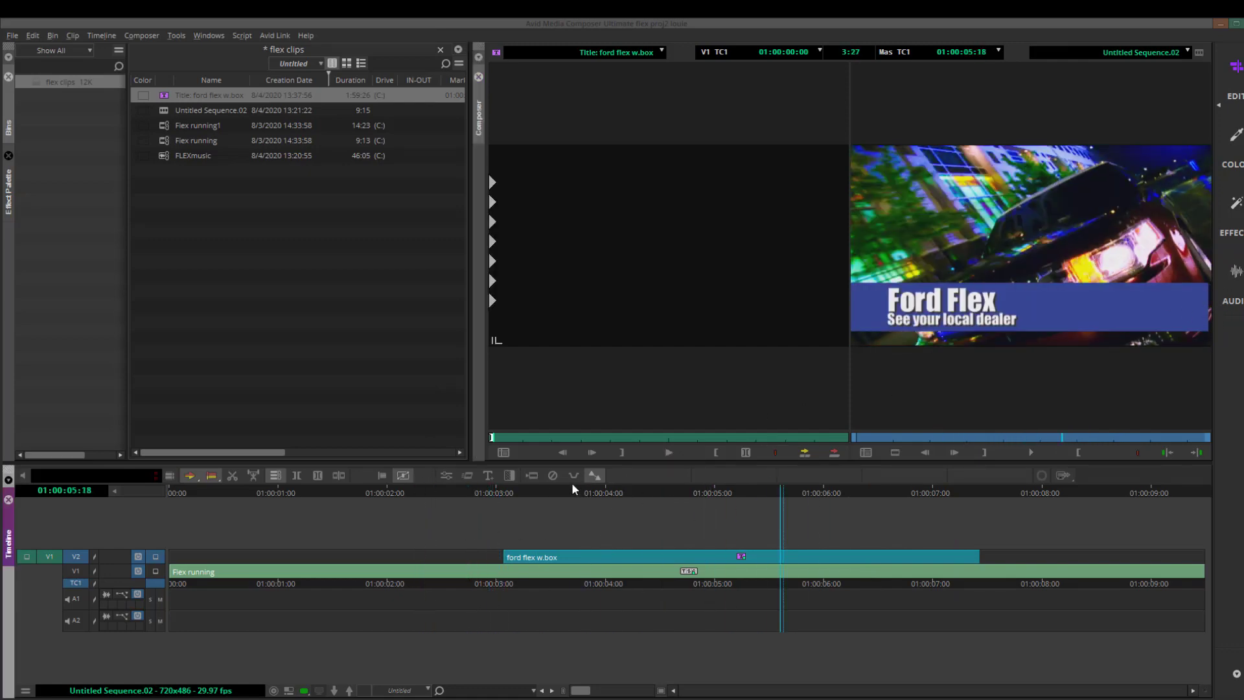
left_click(541, 495)
left_click_drag(534, 494, 512, 533)
left_click(531, 561)
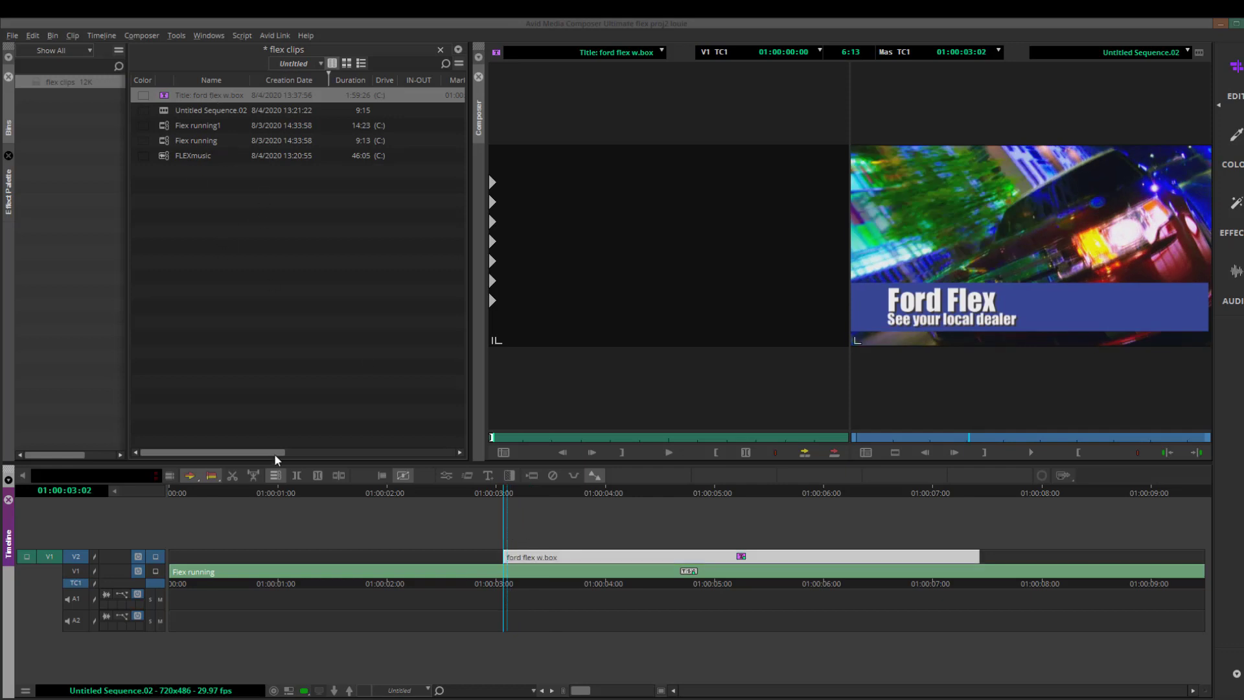
left_click(451, 476)
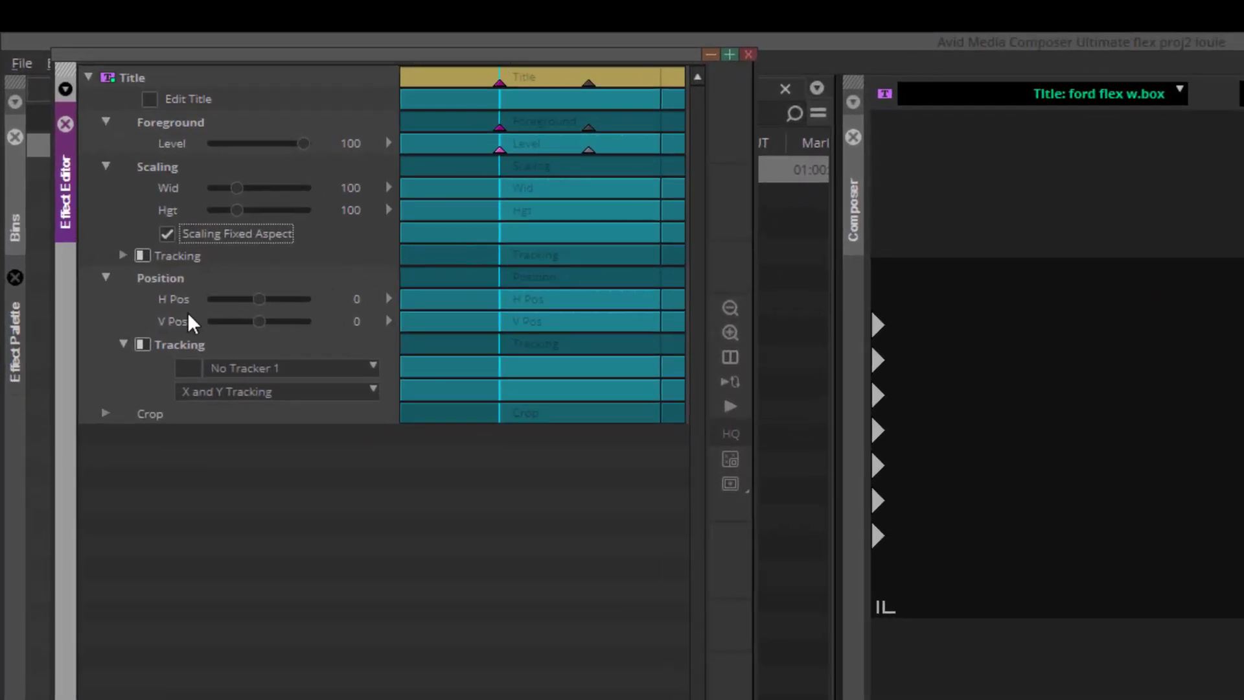
right_click(509, 301)
left_click(534, 313)
Add a second H Pos keyframe to the title at 01:00:04:25
left_click_drag(500, 76, 566, 80)
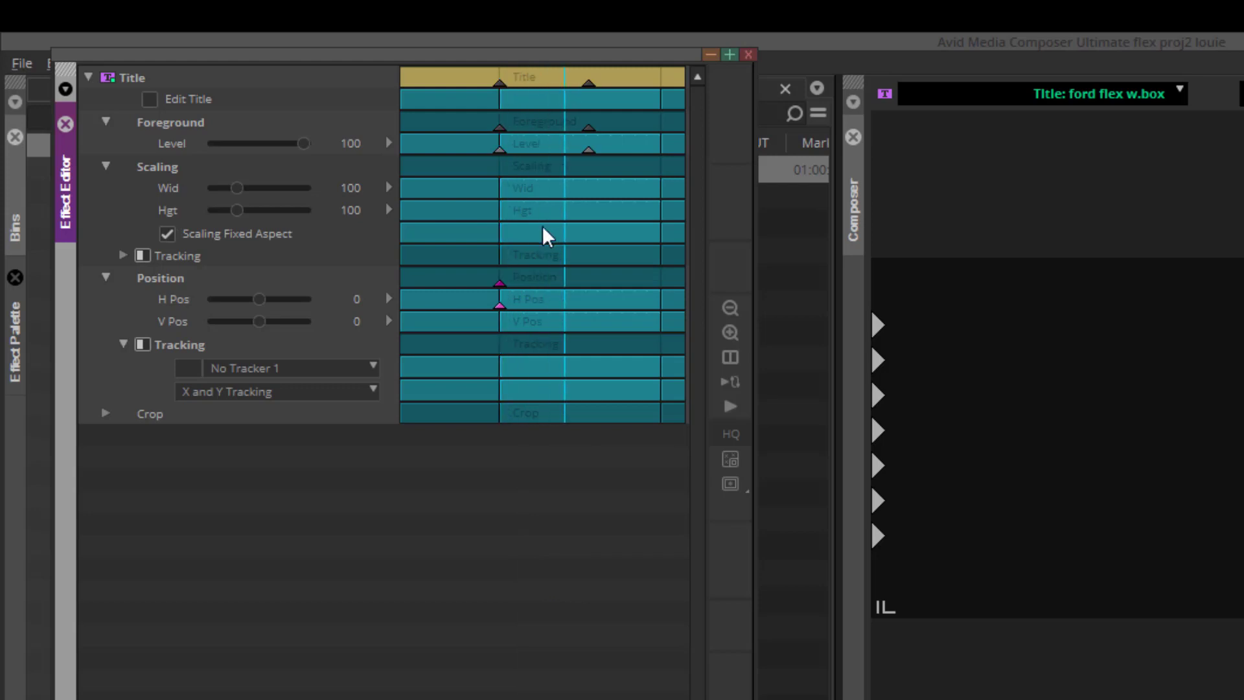
right_click(561, 294)
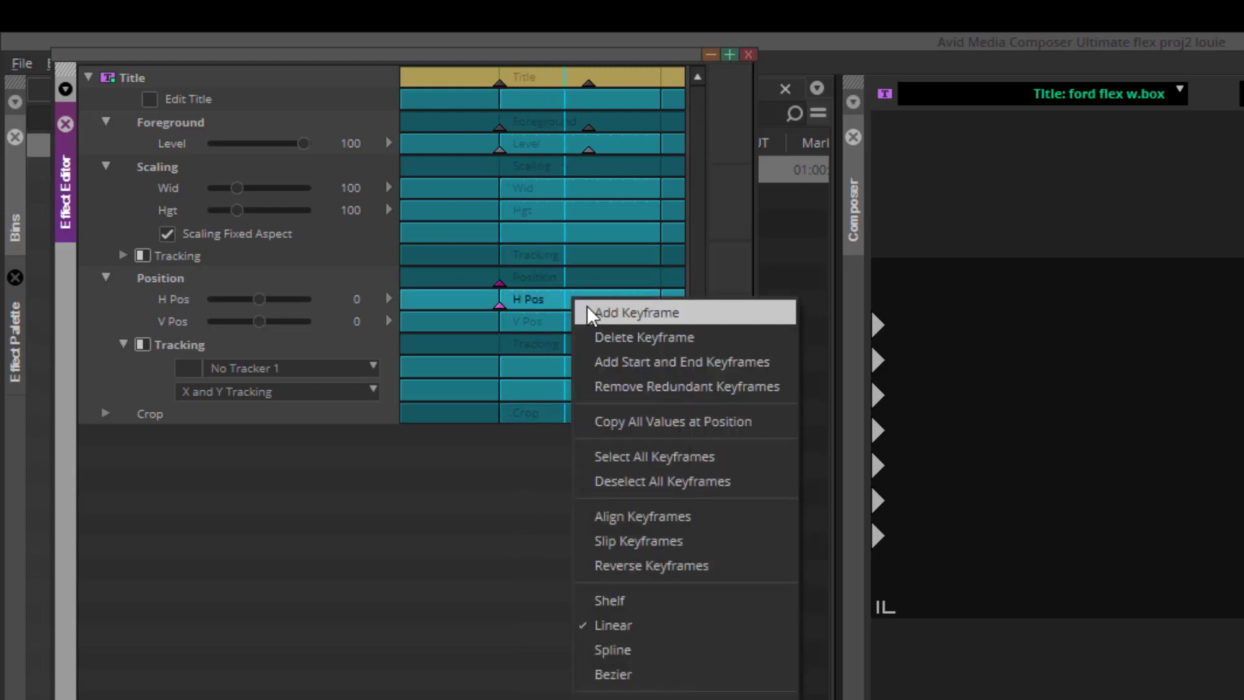
left_click(585, 310)
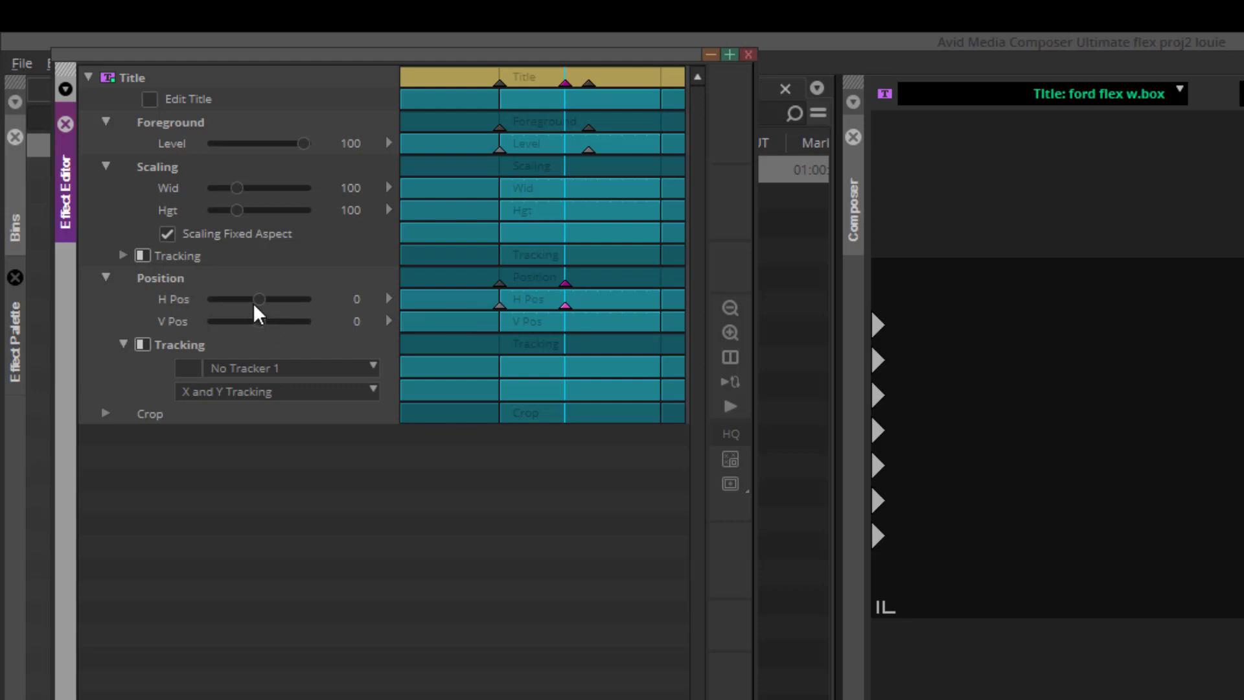
left_click_drag(255, 298, 255, 298)
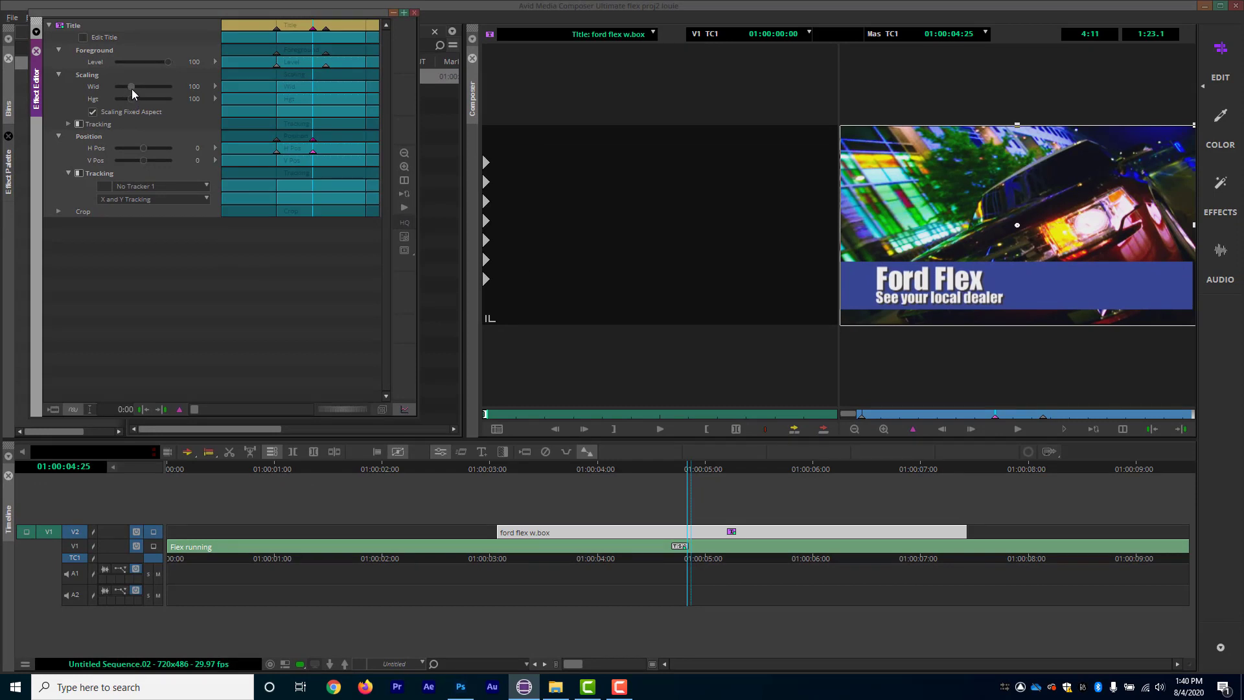
Set the title's scaling width and height to 103 with the aspect ratio fixed
type("1")
key("Return")
left_click_drag(133, 89, 198, 92)
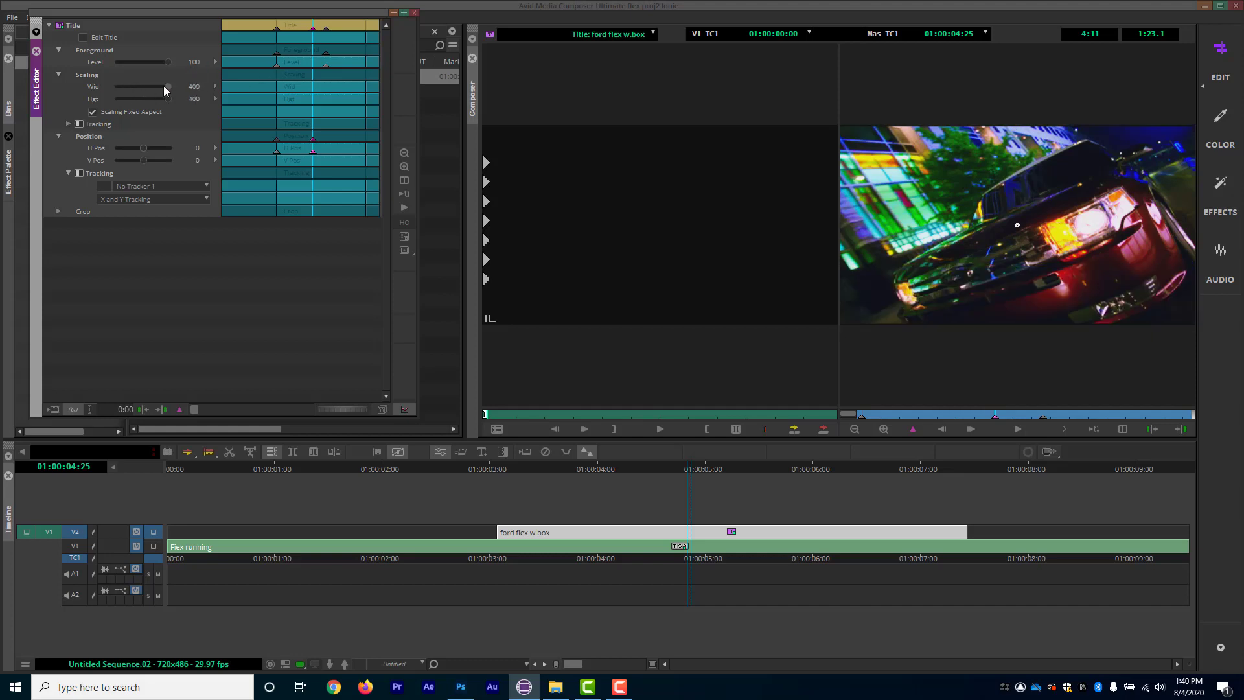
type("103")
key("Return")
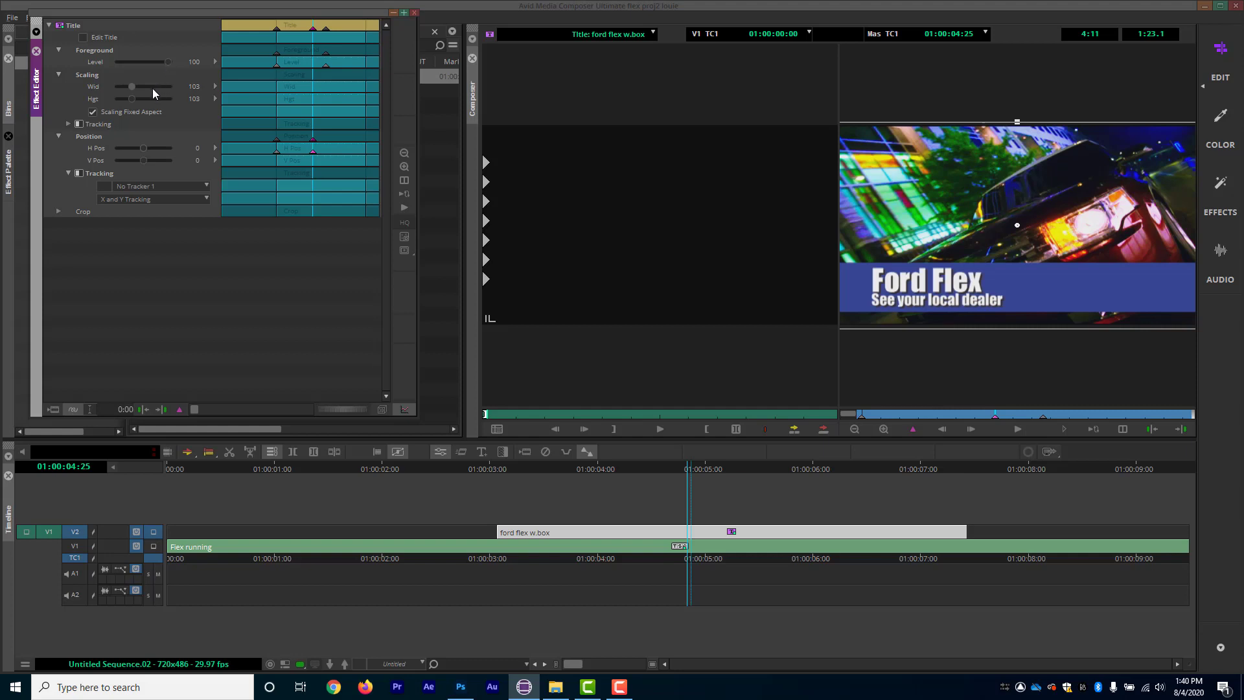
Set H Pos to -999 at the 01:00:03:02 keyframe so the title starts outside the frame
left_click(1044, 418)
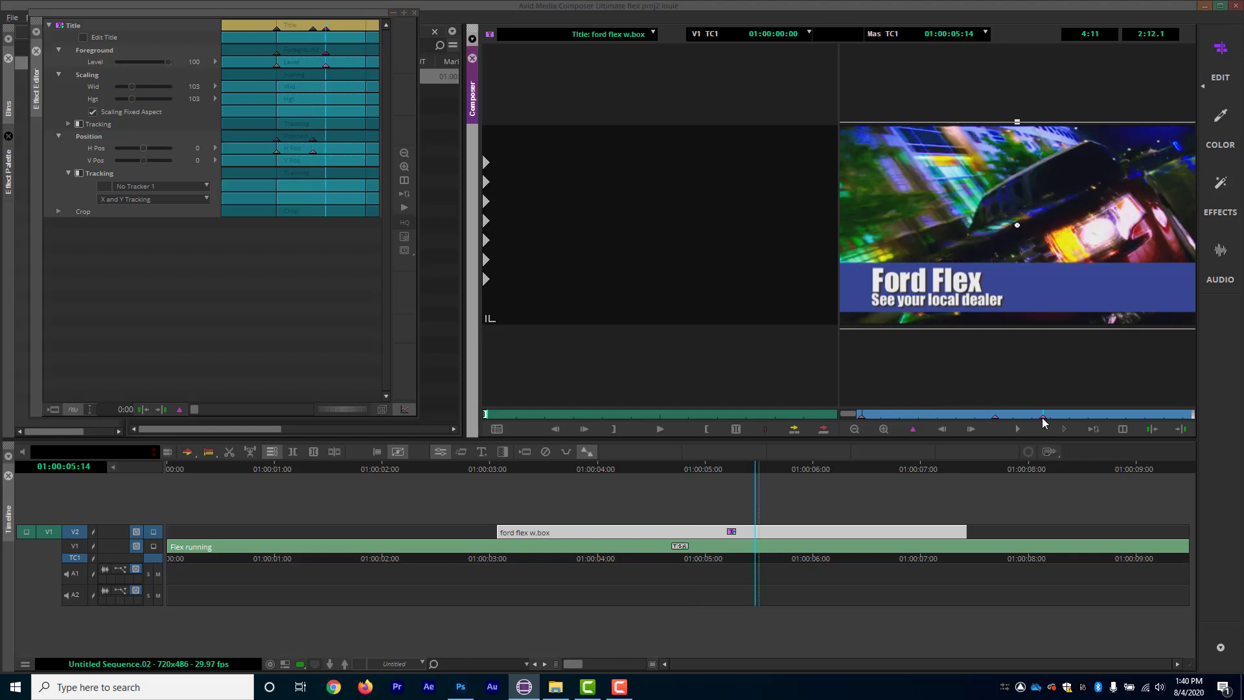
left_click(995, 420)
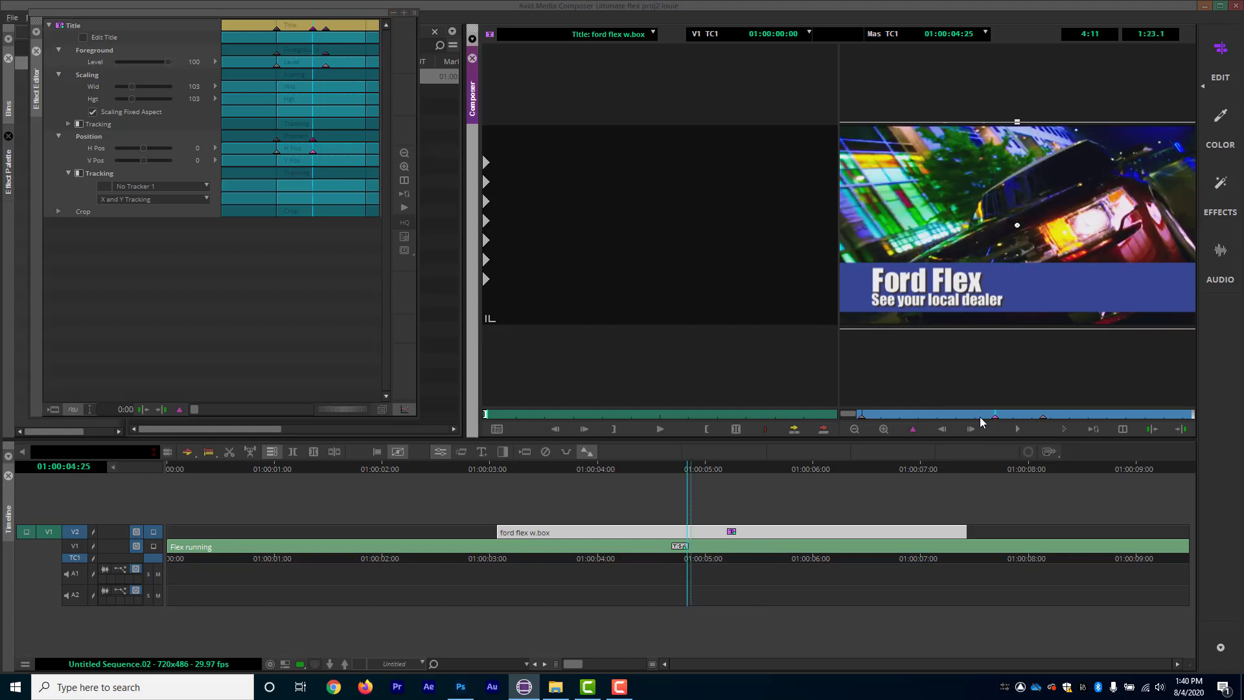
left_click(862, 420)
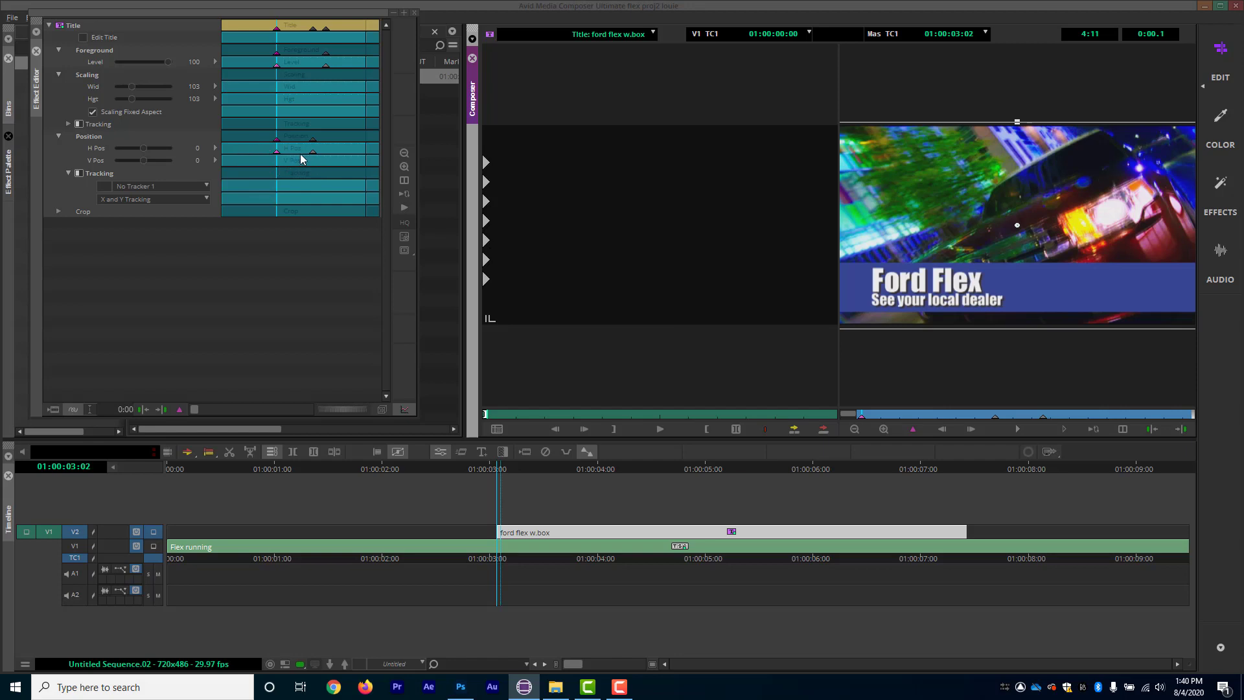
left_click(993, 416)
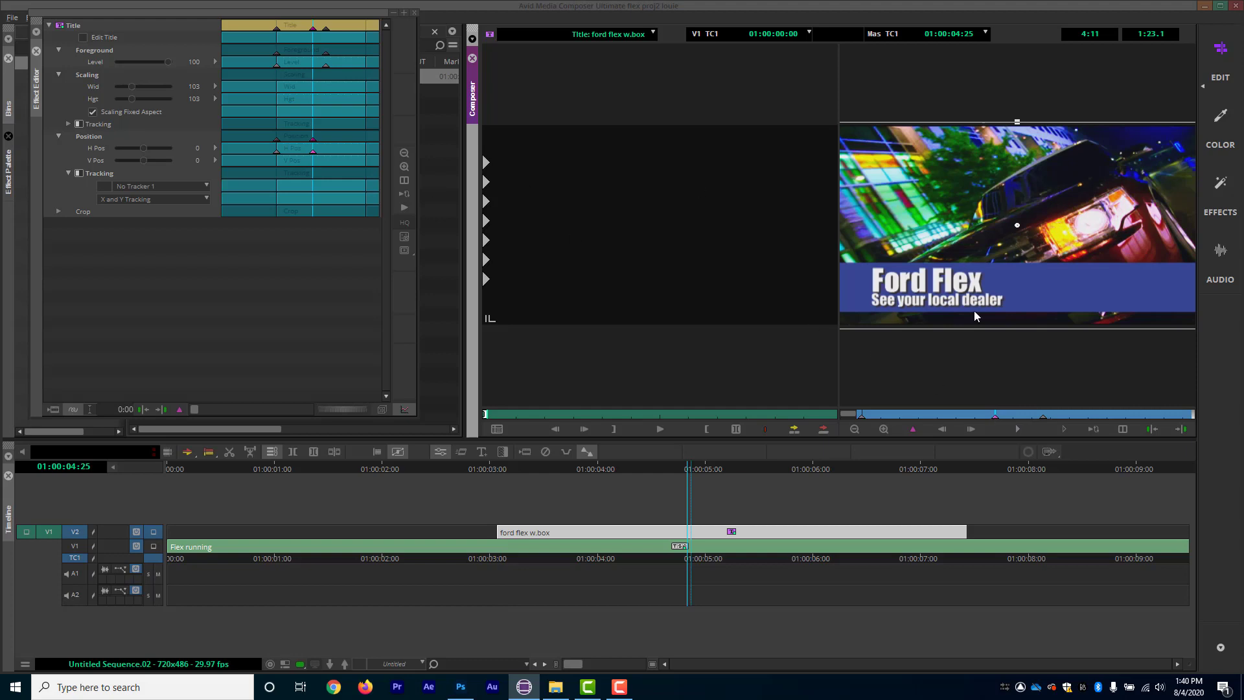
left_click(857, 417)
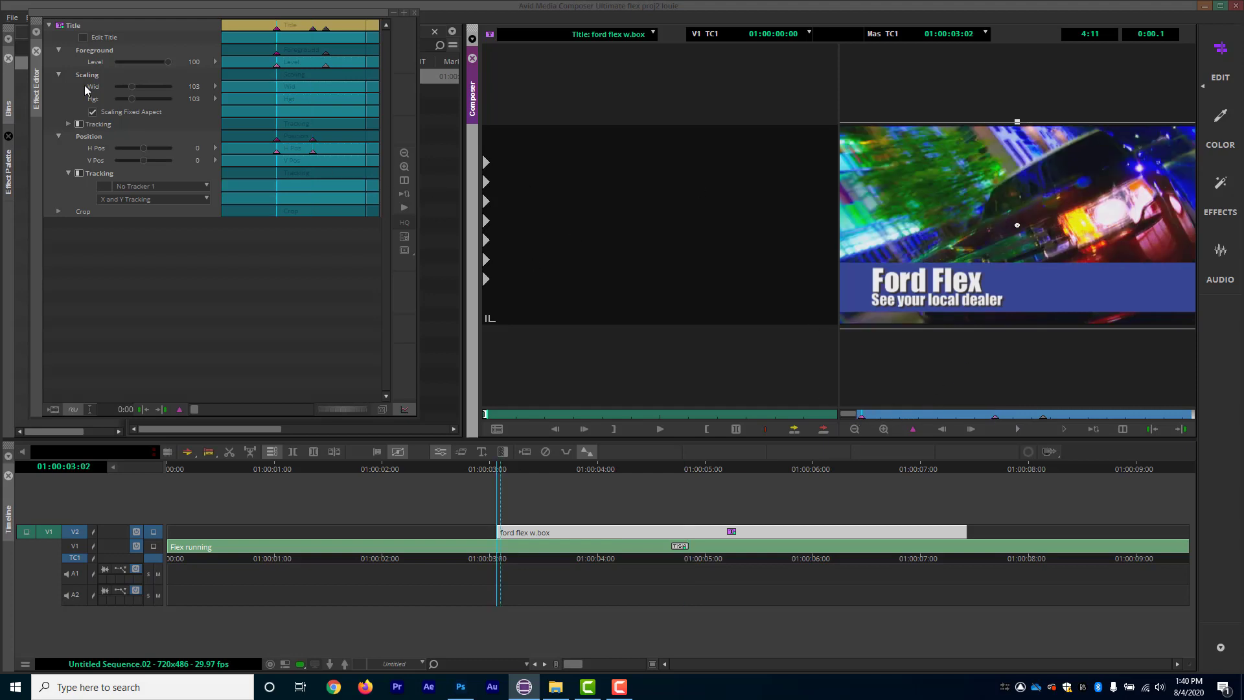
left_click_drag(141, 149, 115, 145)
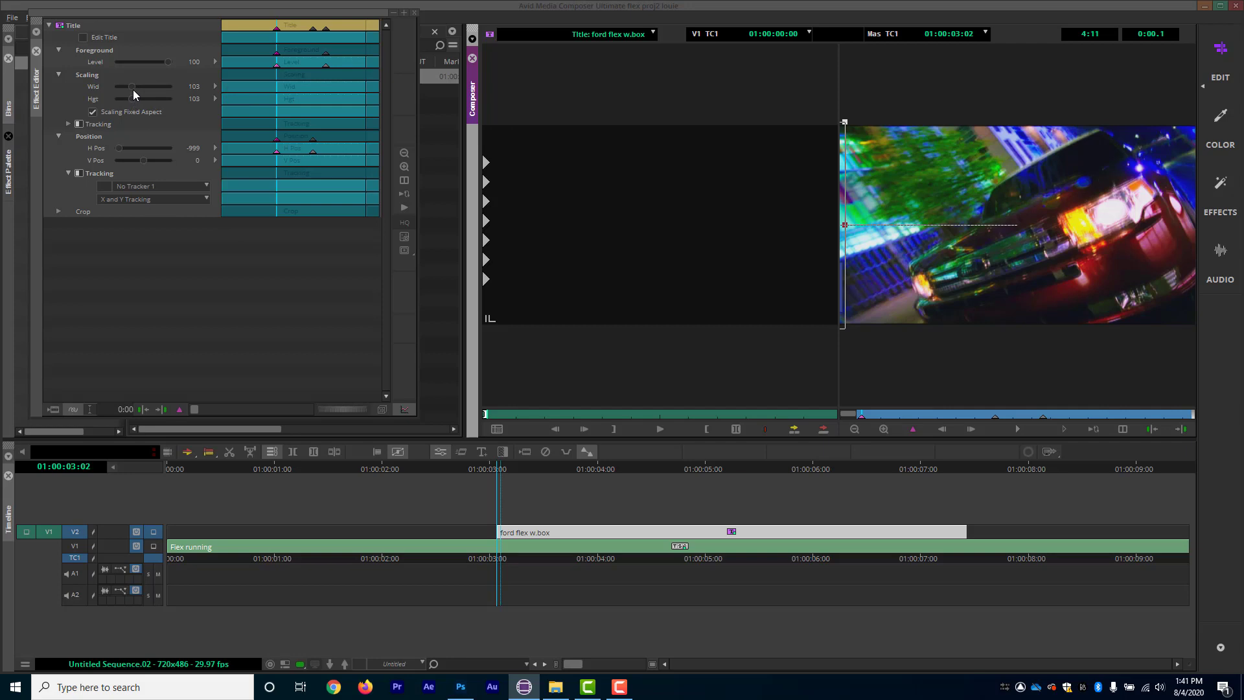
Add Wid scaling keyframes to the title at 01:00:03:02 and 01:00:04:27
right_click(284, 93)
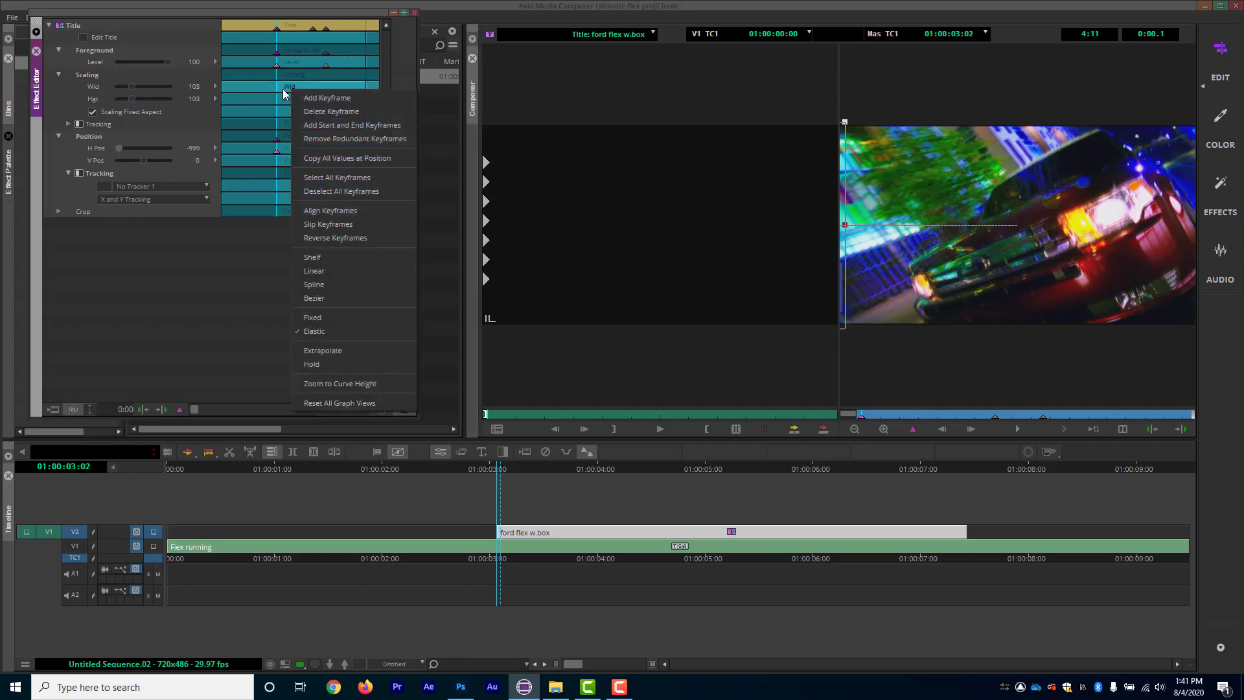
left_click(306, 99)
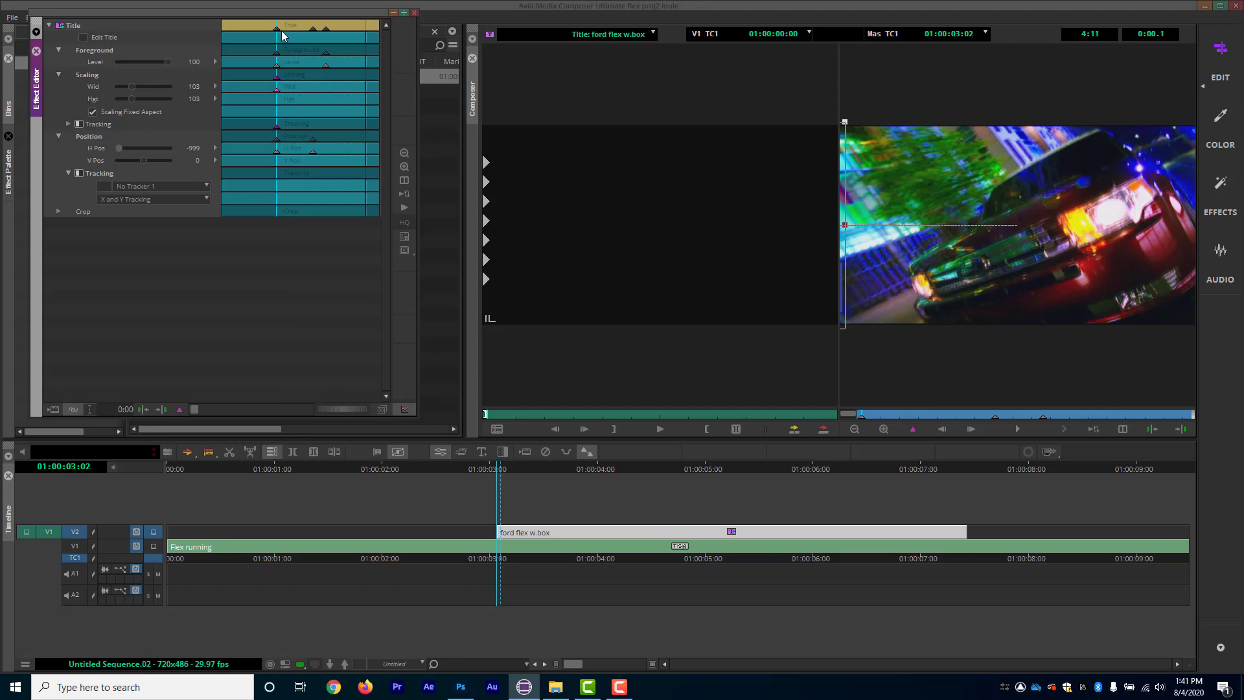
left_click(302, 28)
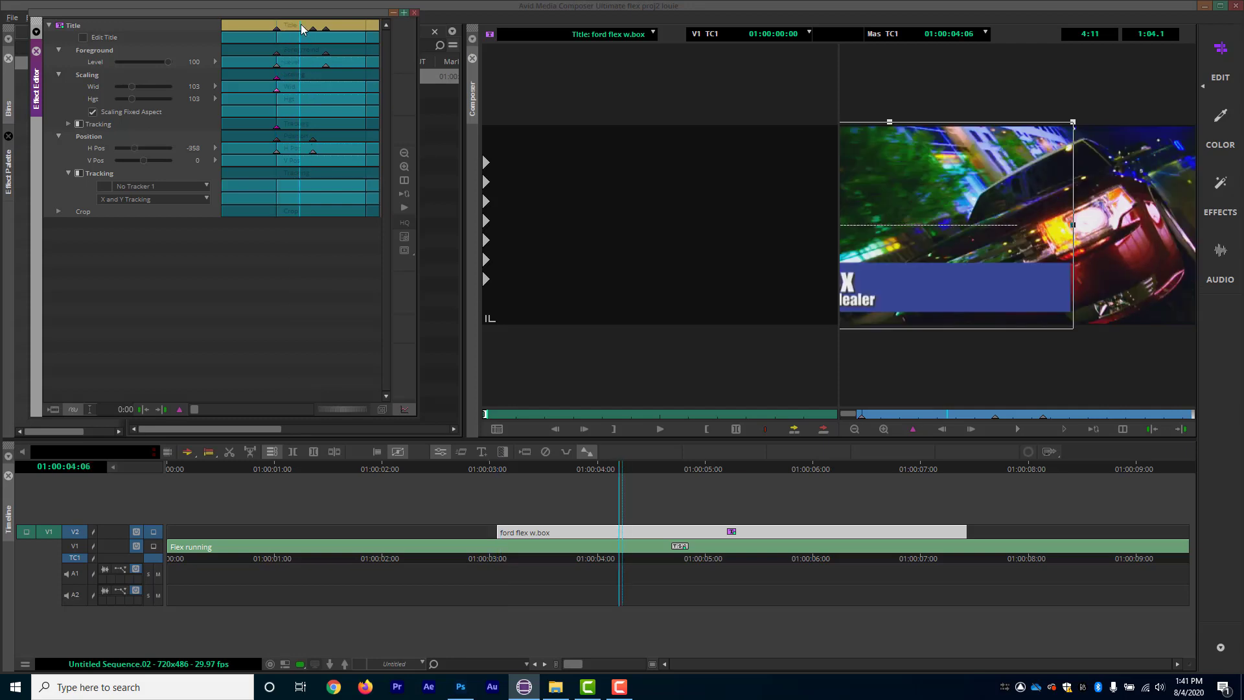
left_click_drag(302, 28, 315, 40)
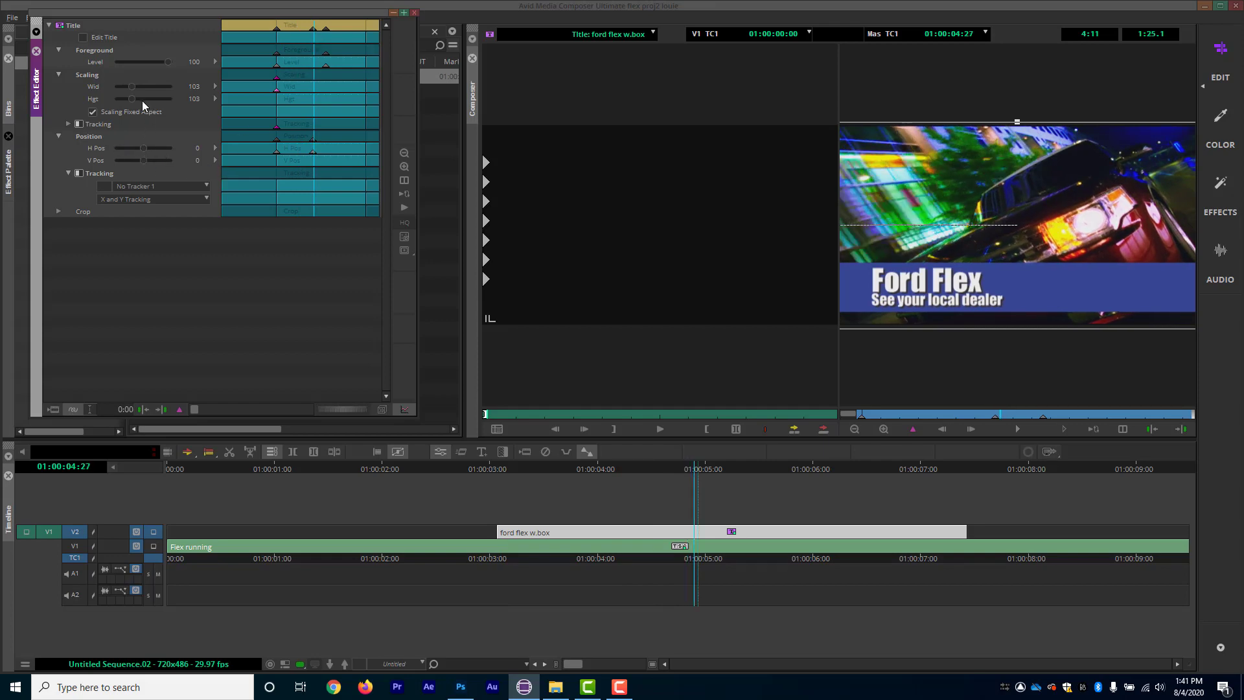
right_click(316, 89)
left_click(335, 96)
Set the title's scaling width and height to 100 at the first Wid keyframe
left_click(277, 90)
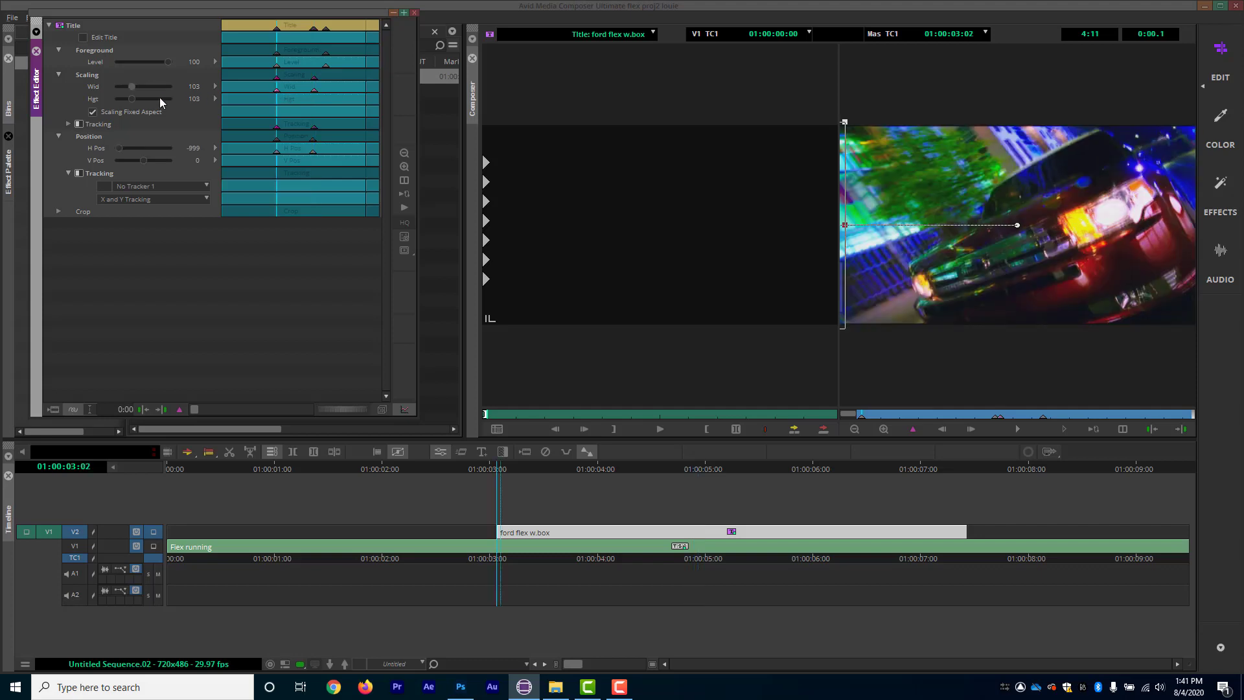
left_click(193, 88)
type("100")
key("backslash")
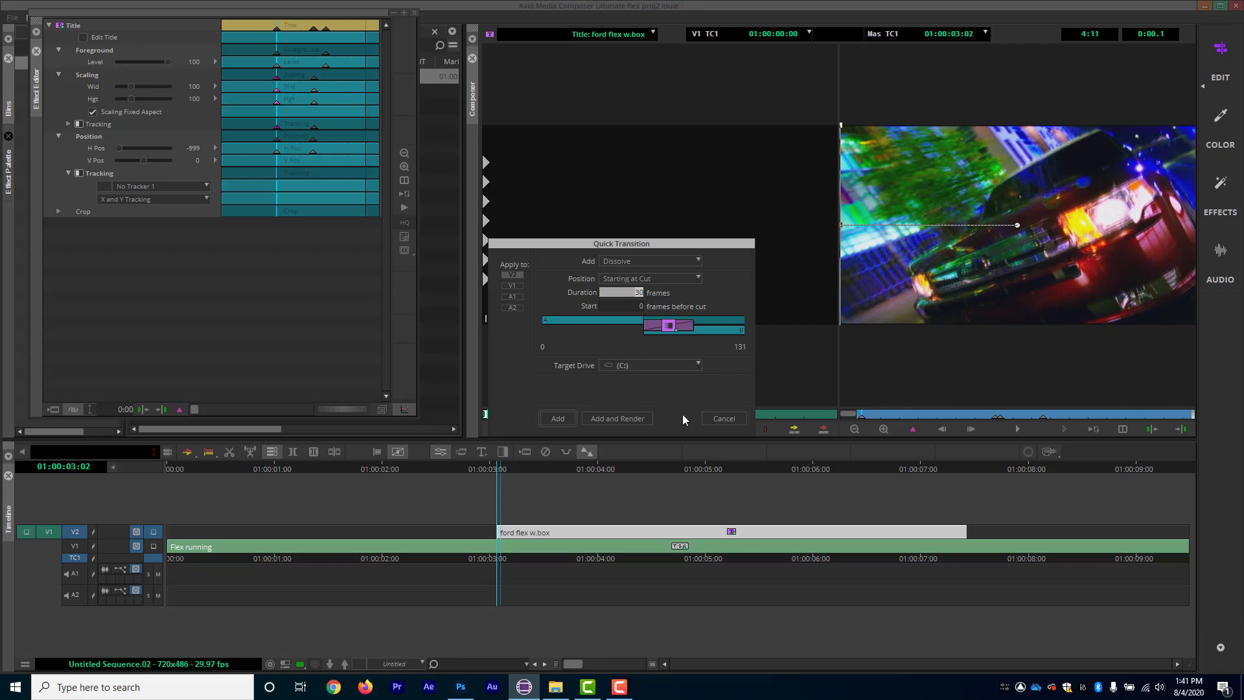
left_click(714, 417)
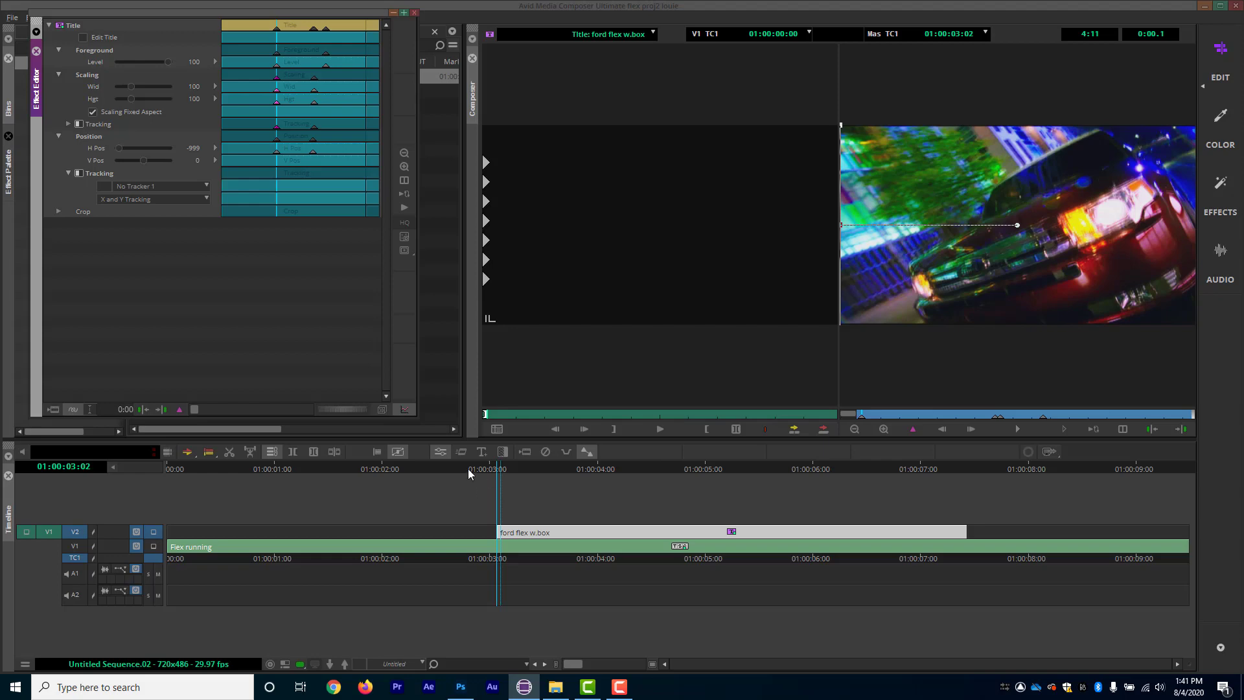
Play the sequence from just before the title to check its slide-in and scaling
left_click(441, 472)
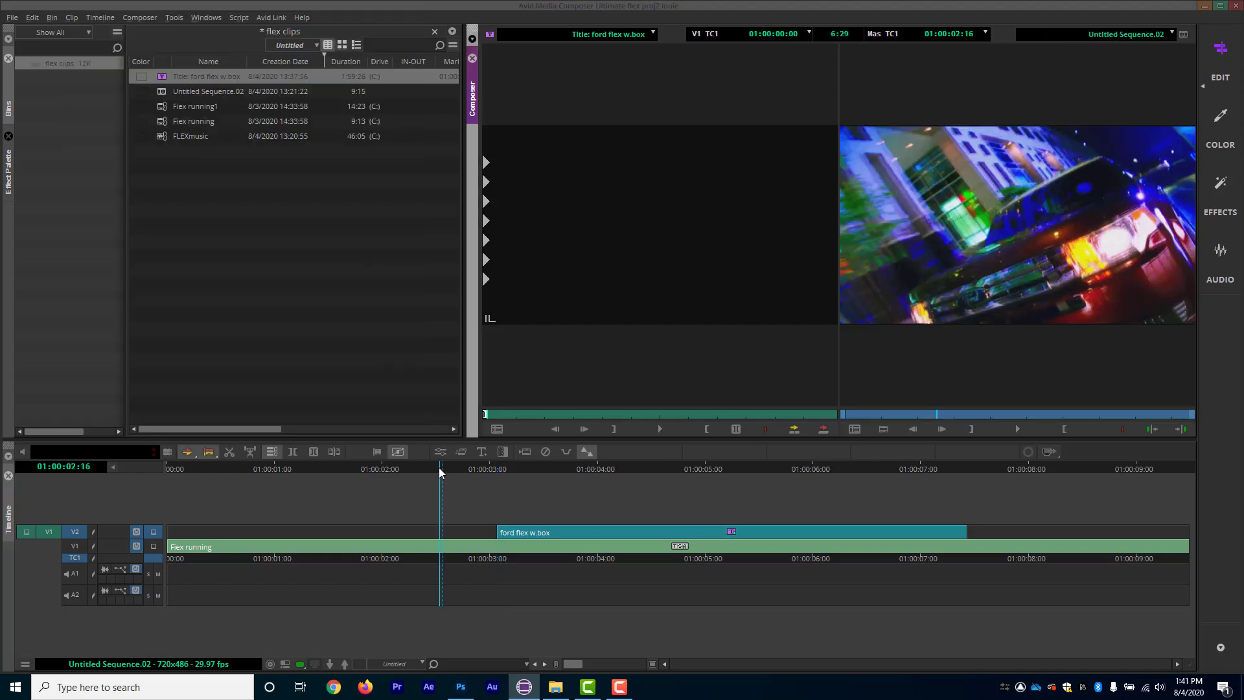
key("space")
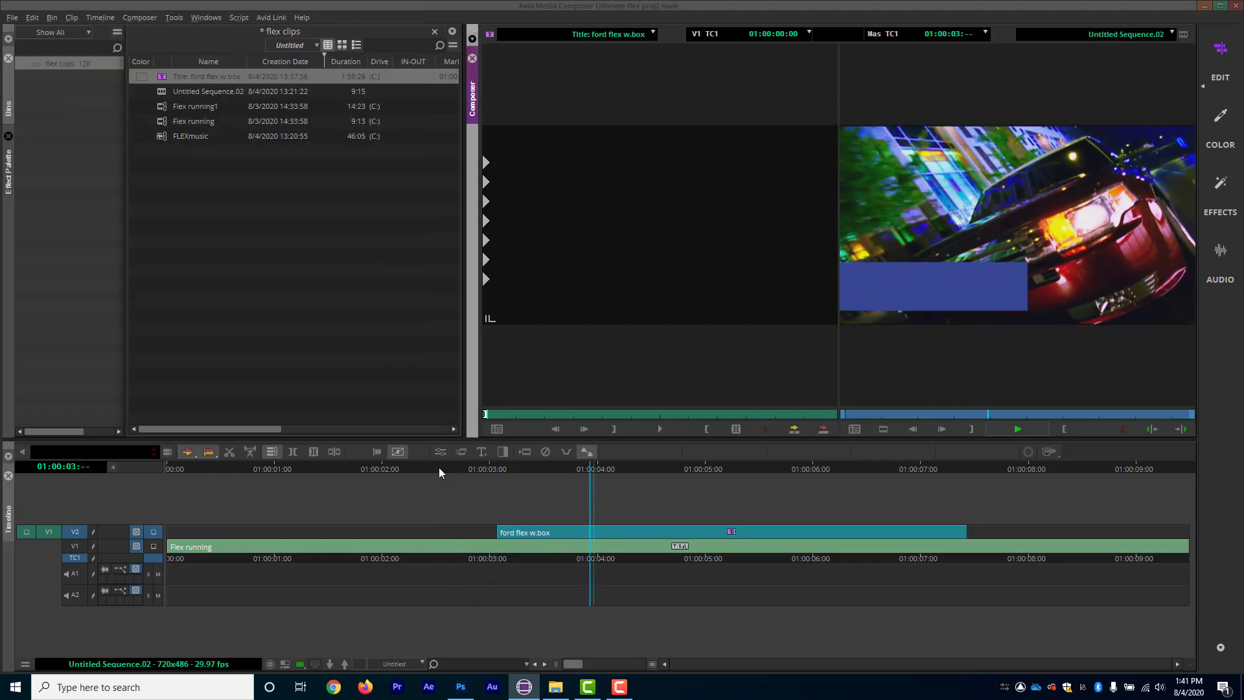
key("space")
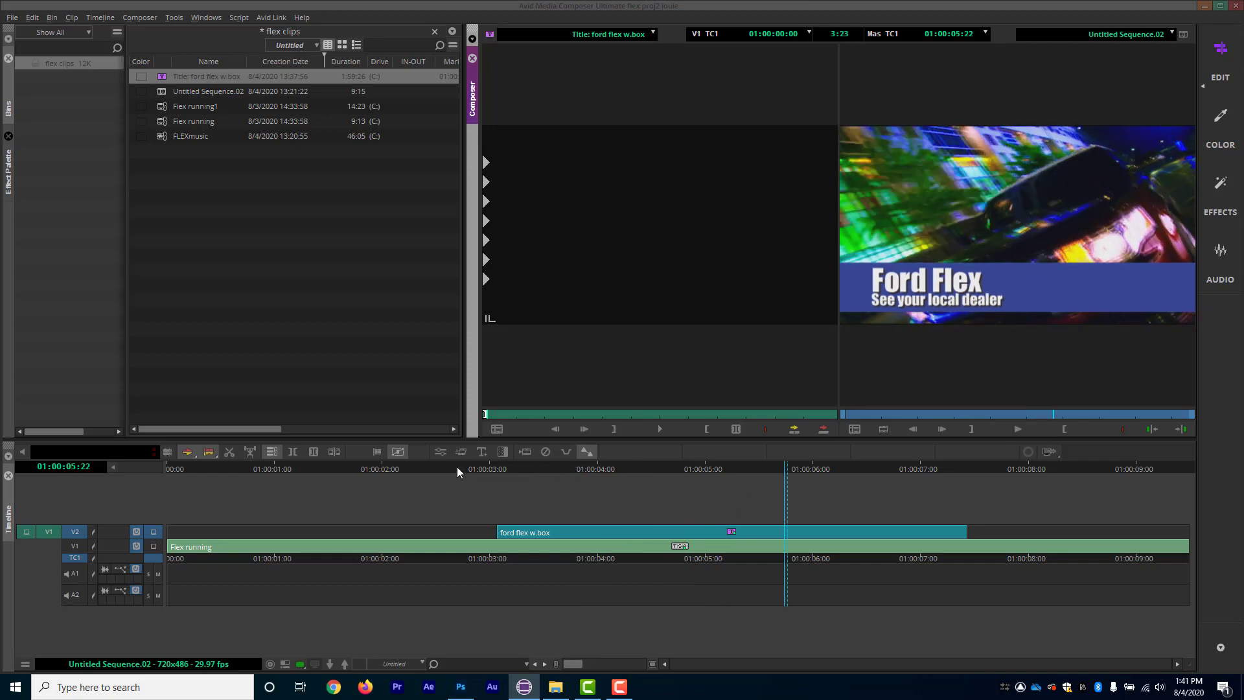
left_click(457, 473)
key("space")
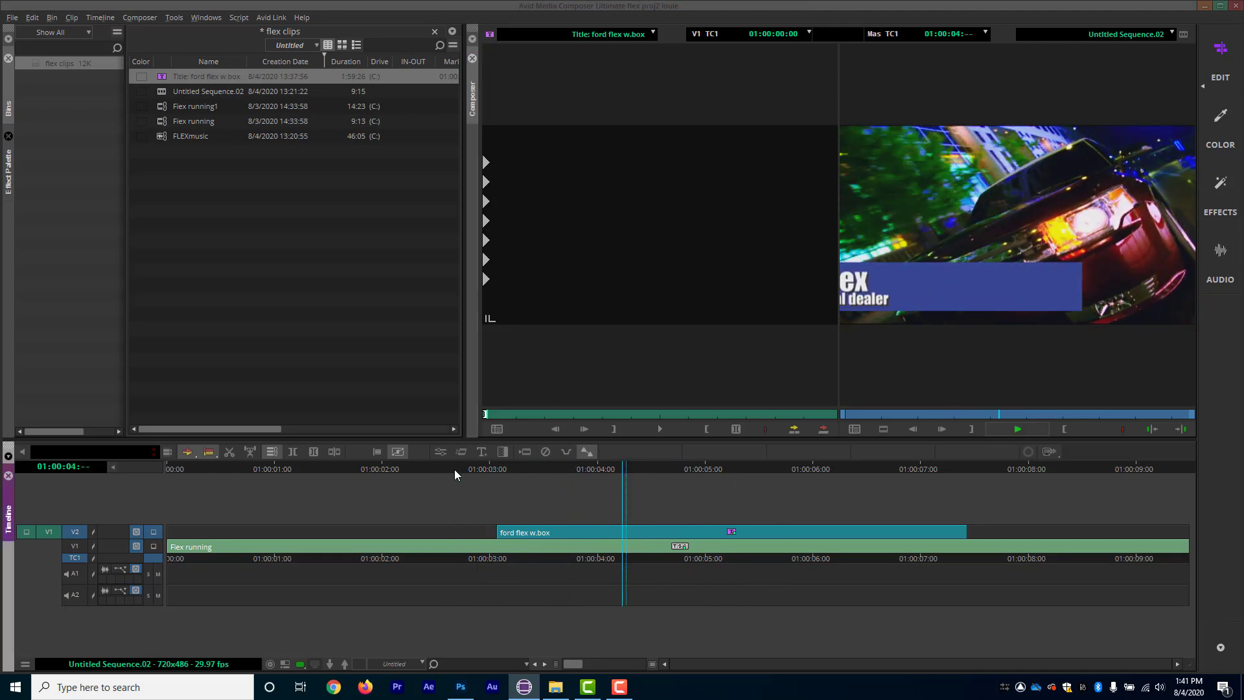
key("space")
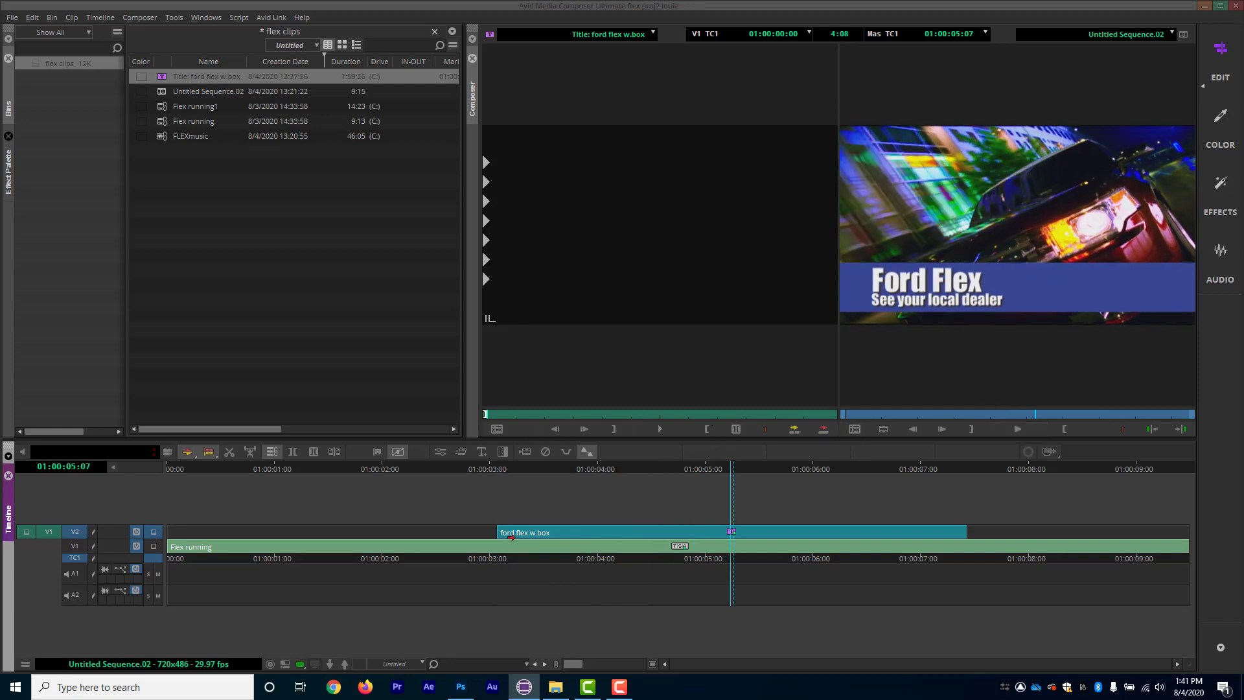
Move the title's second H Pos and foreground Level keyframes earlier than the second Wid keyframe, and play it from the start
left_click(440, 451)
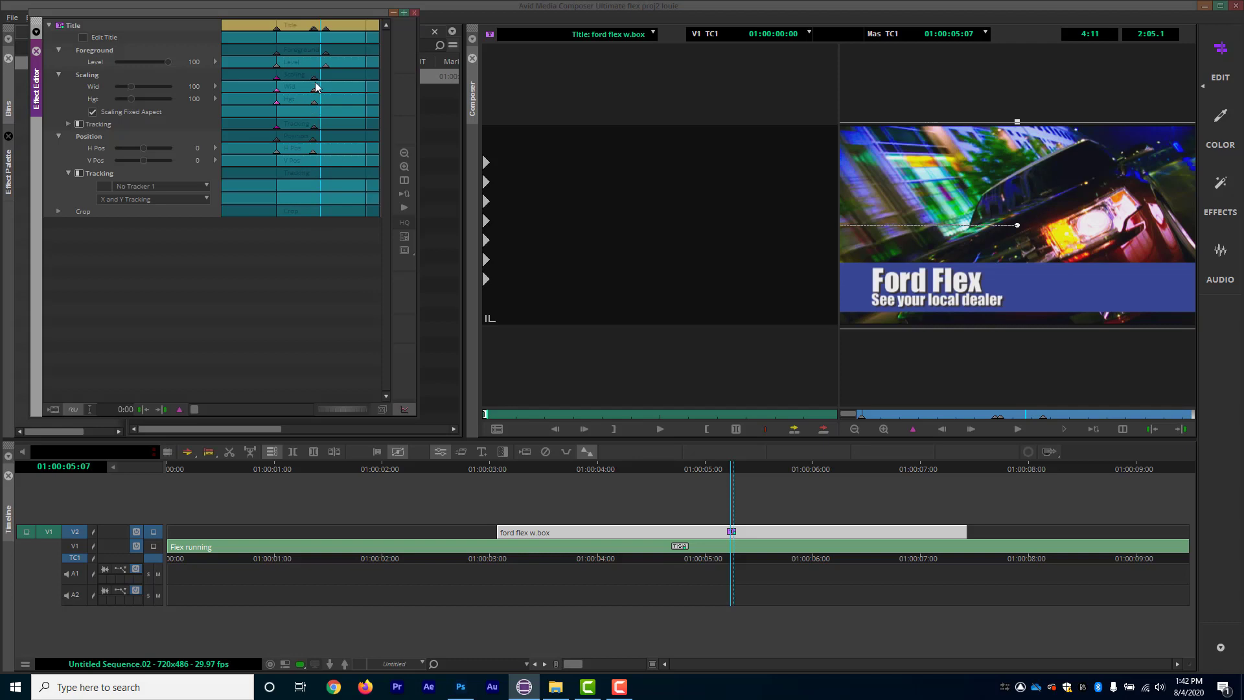
left_click(312, 156)
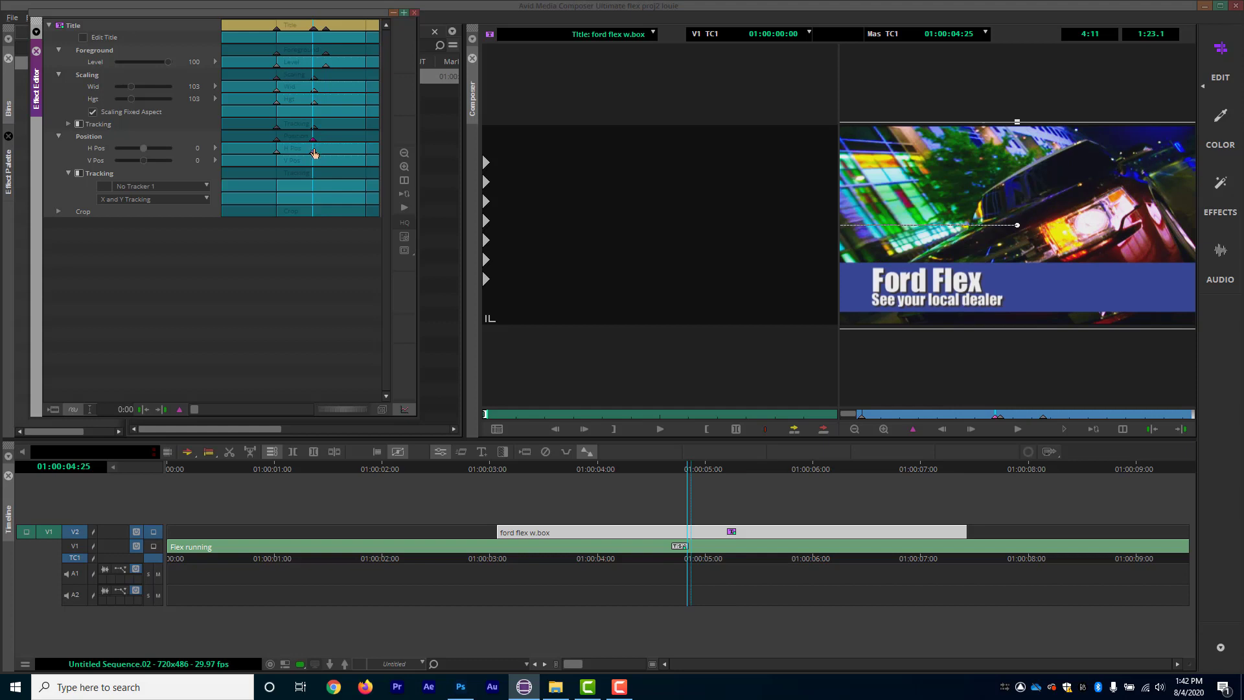
left_click_drag(313, 156, 297, 157)
left_click(326, 66)
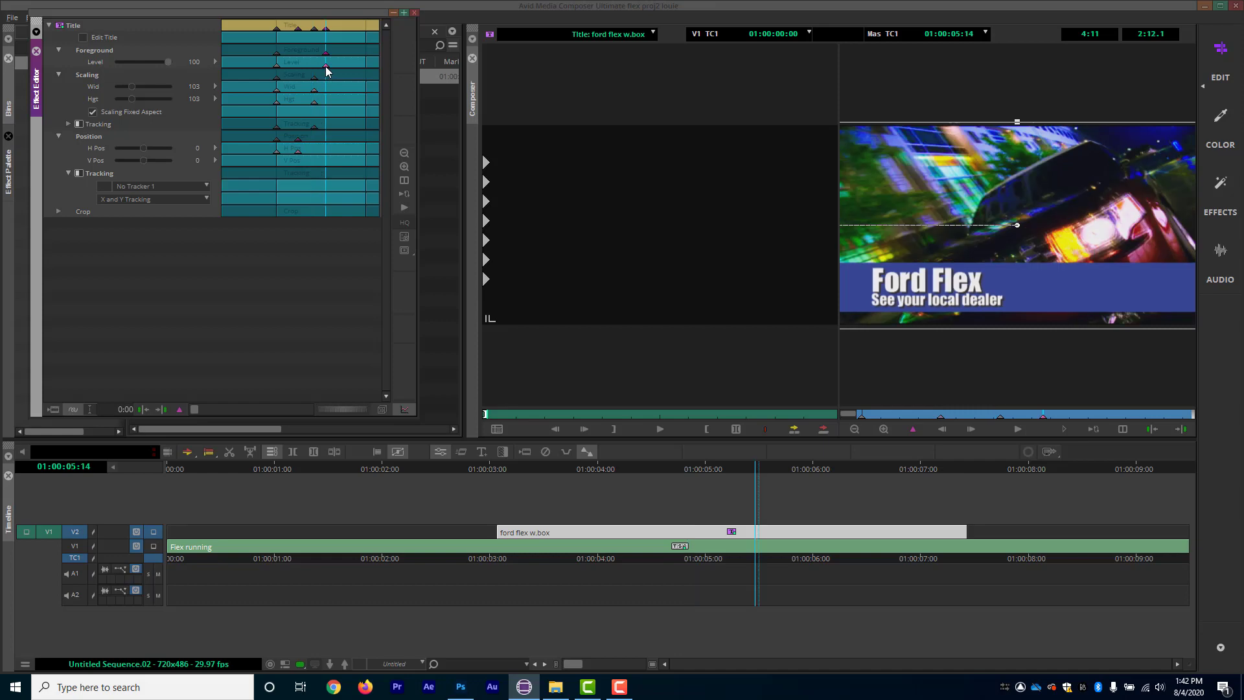
left_click_drag(326, 66, 297, 85)
left_click_drag(292, 26, 235, 42)
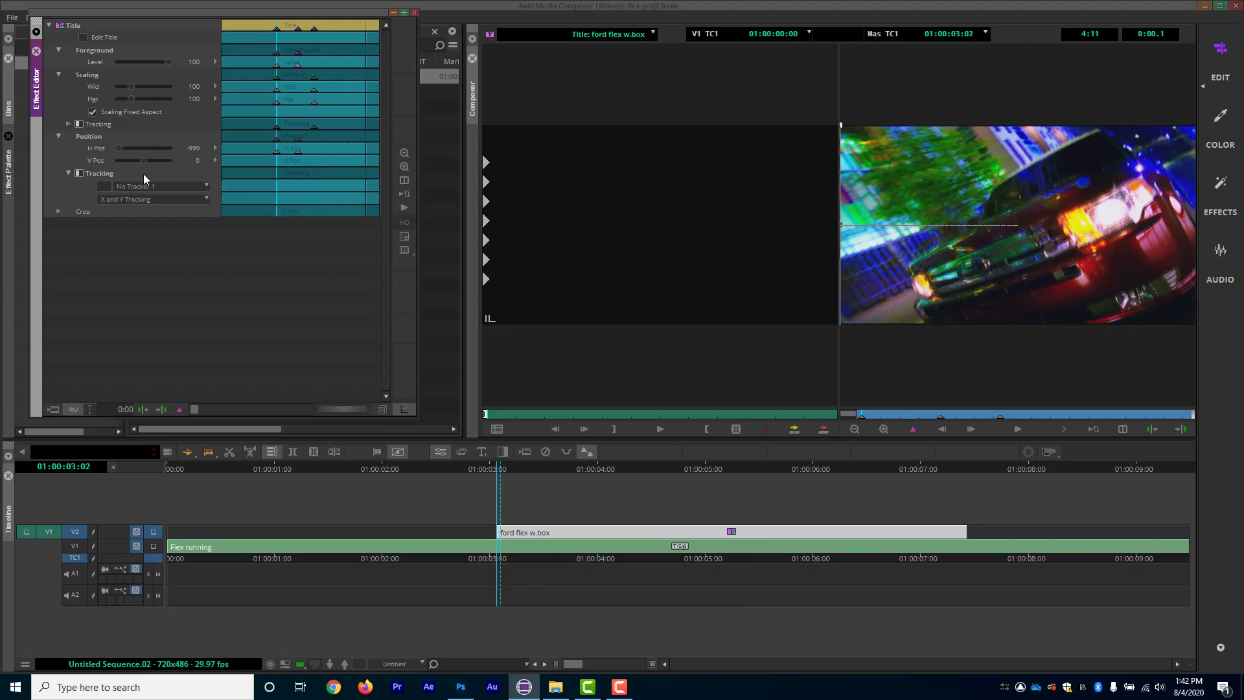
key("space")
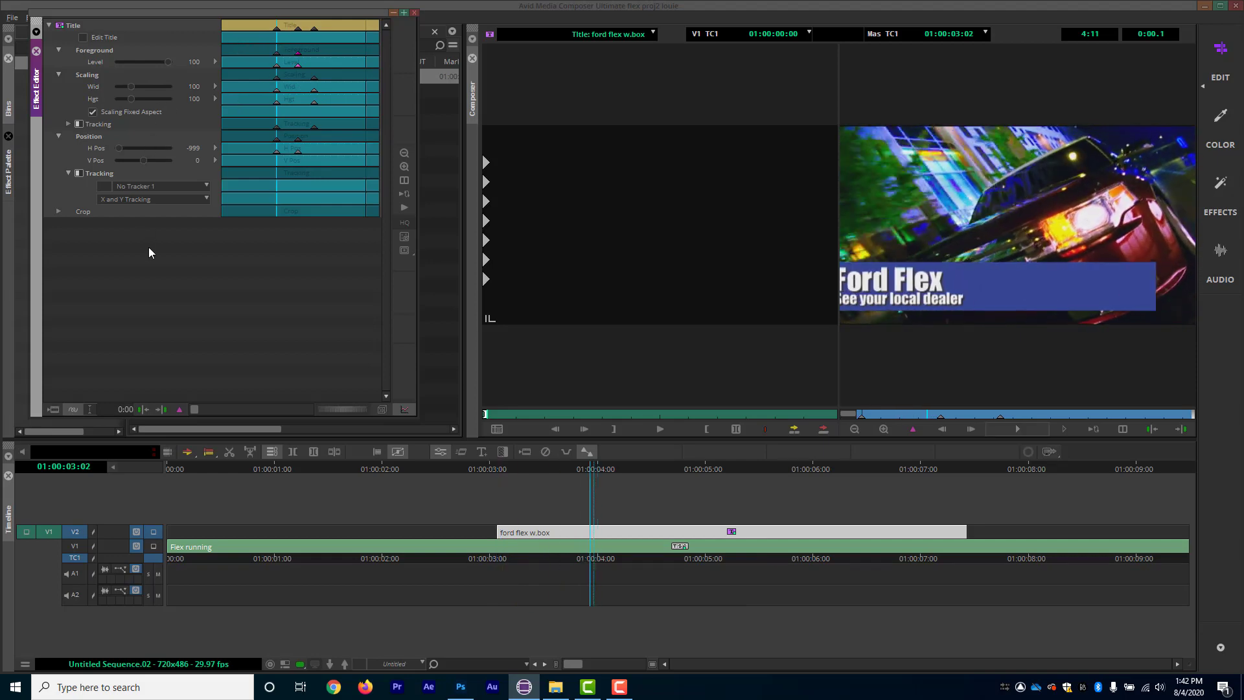
Move the title's second H Pos and foreground Level keyframes a little further ahead in time, and play the sequence to check the slide-in
key("space")
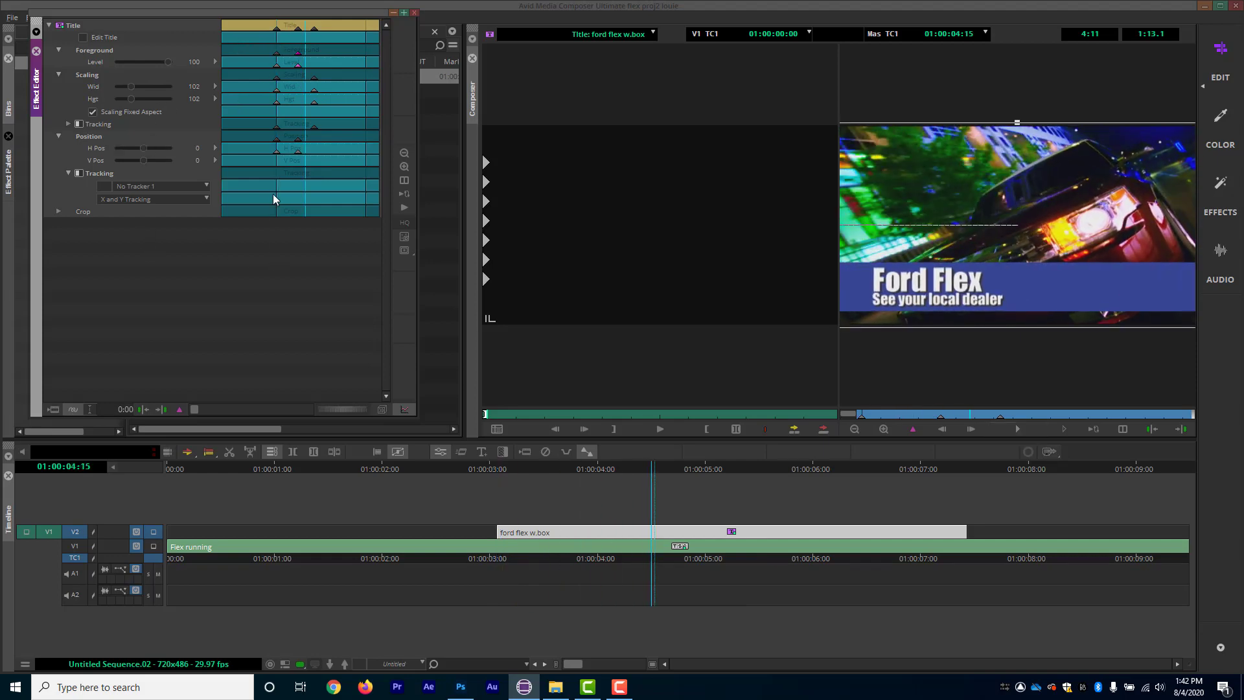
left_click(298, 159)
left_click_drag(298, 156, 291, 158)
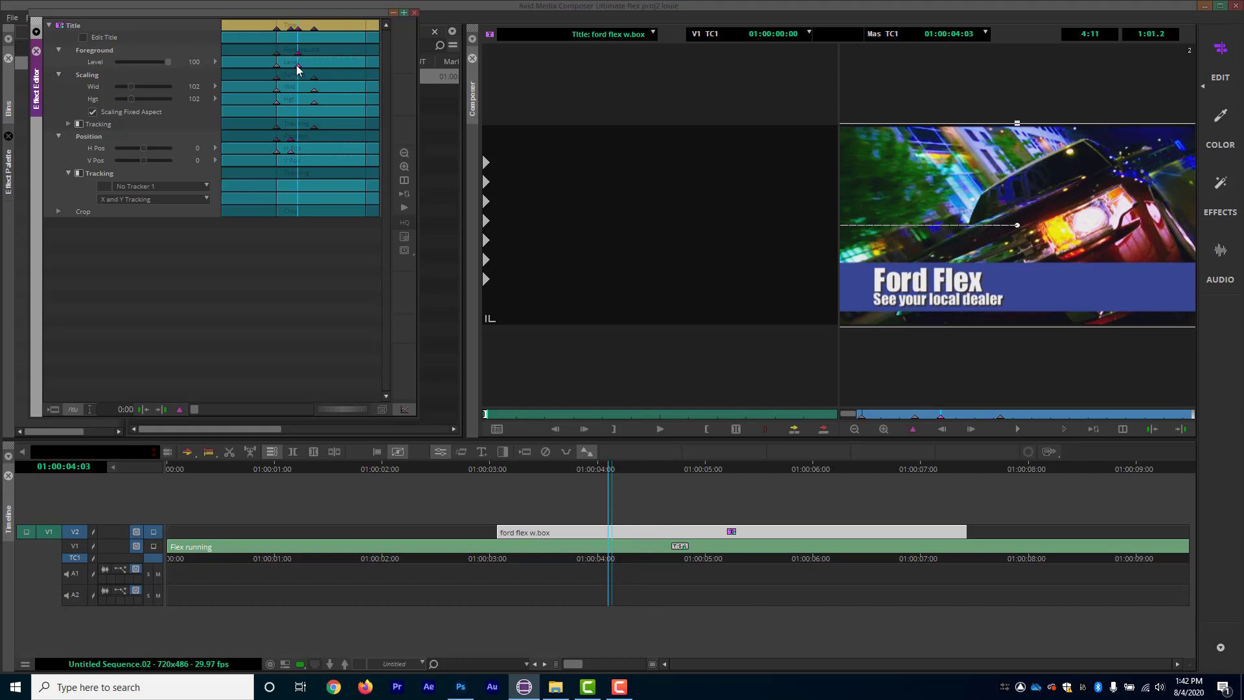
left_click_drag(297, 72, 291, 72)
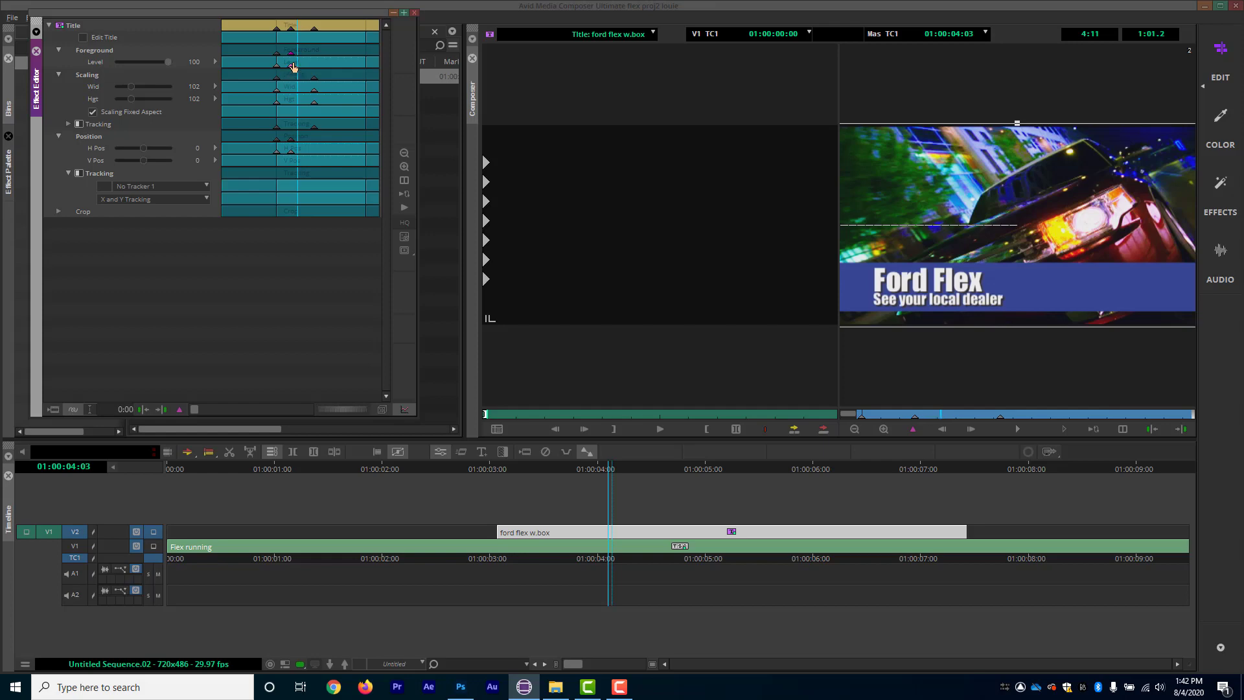
left_click(266, 26)
key("space")
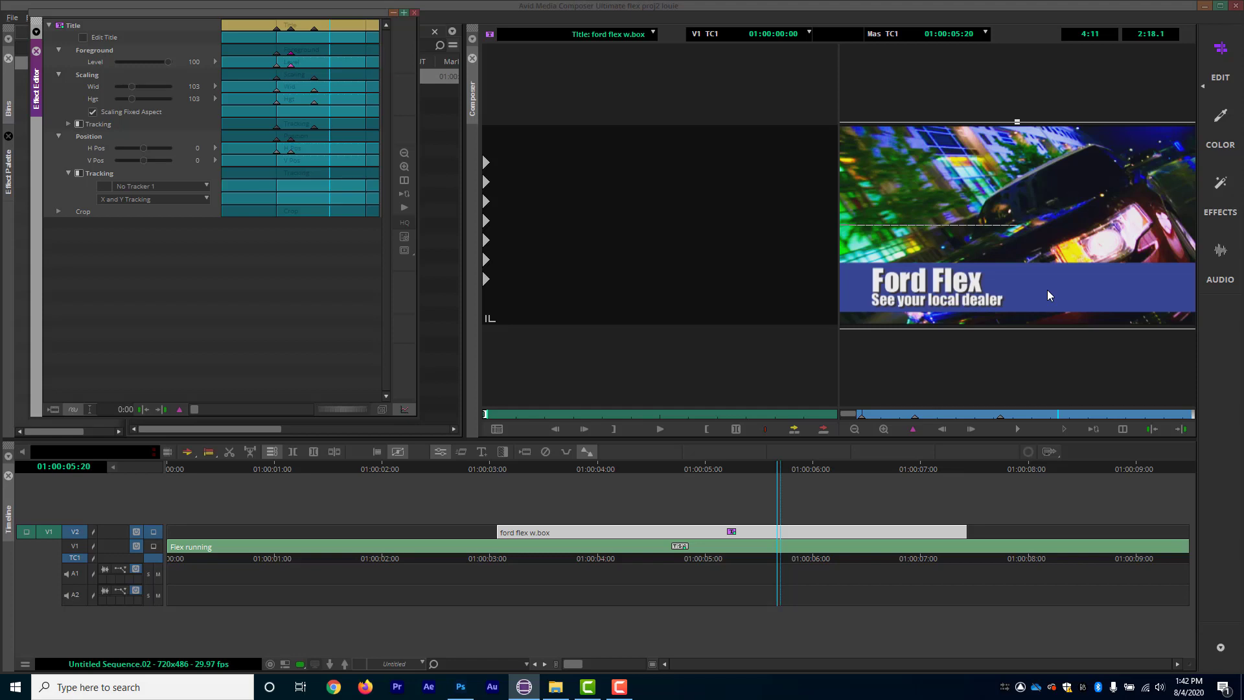
Open the V2 title for editing in the Title Tool, declining promotion to Marquee and making that choice persist
left_click(732, 533)
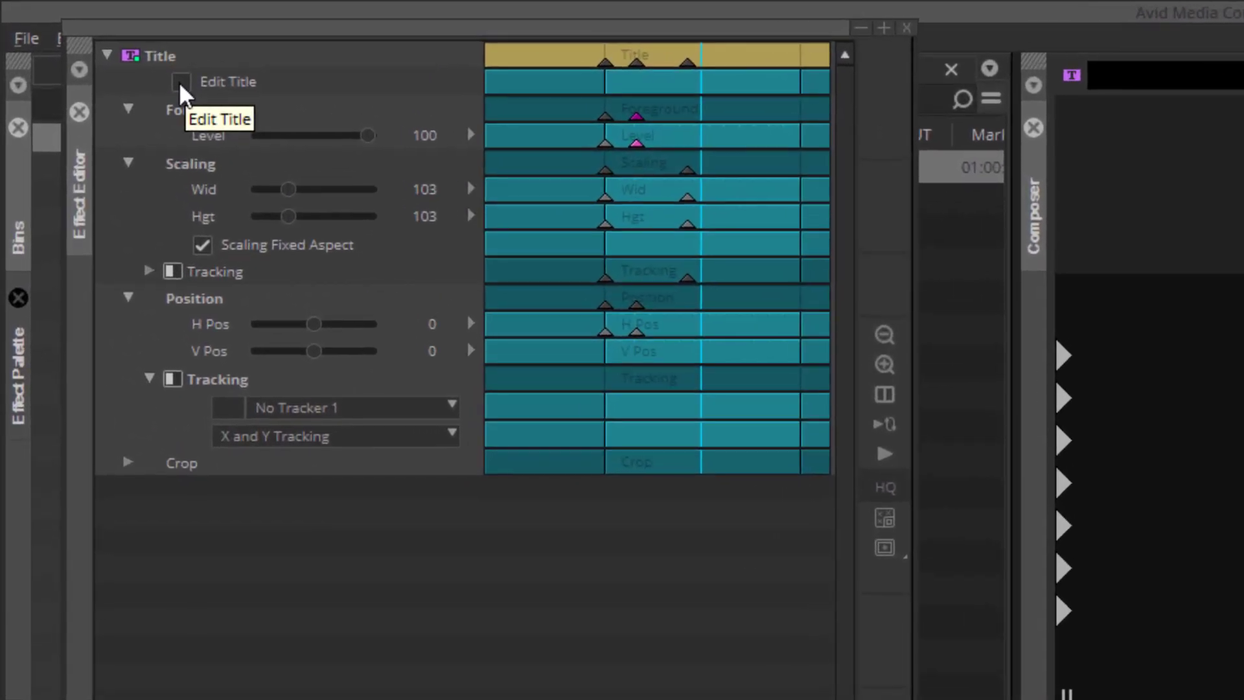
left_click(181, 84)
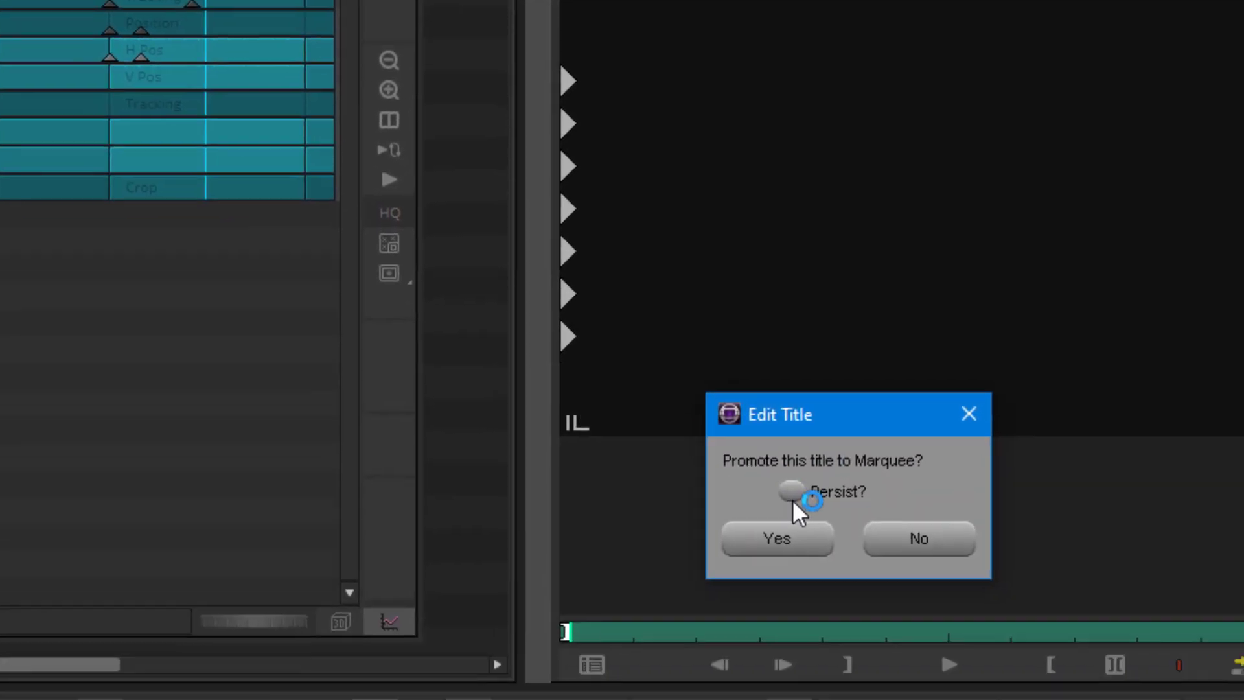
left_click(792, 495)
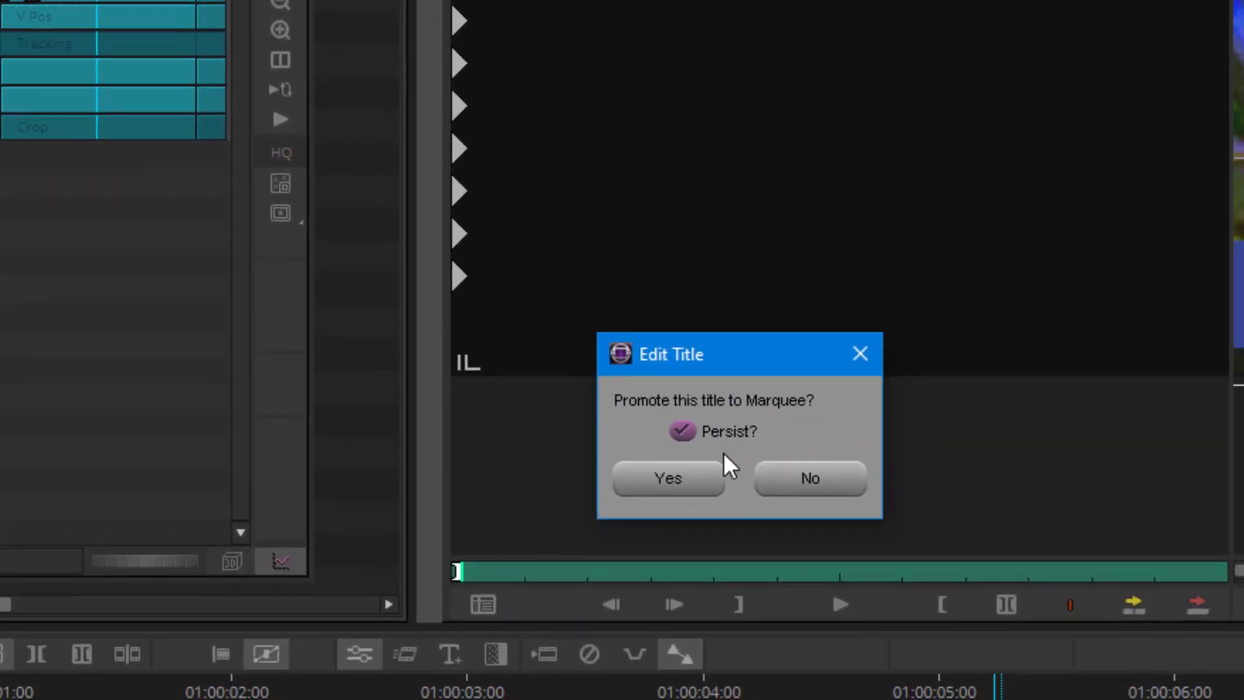
left_click(818, 478)
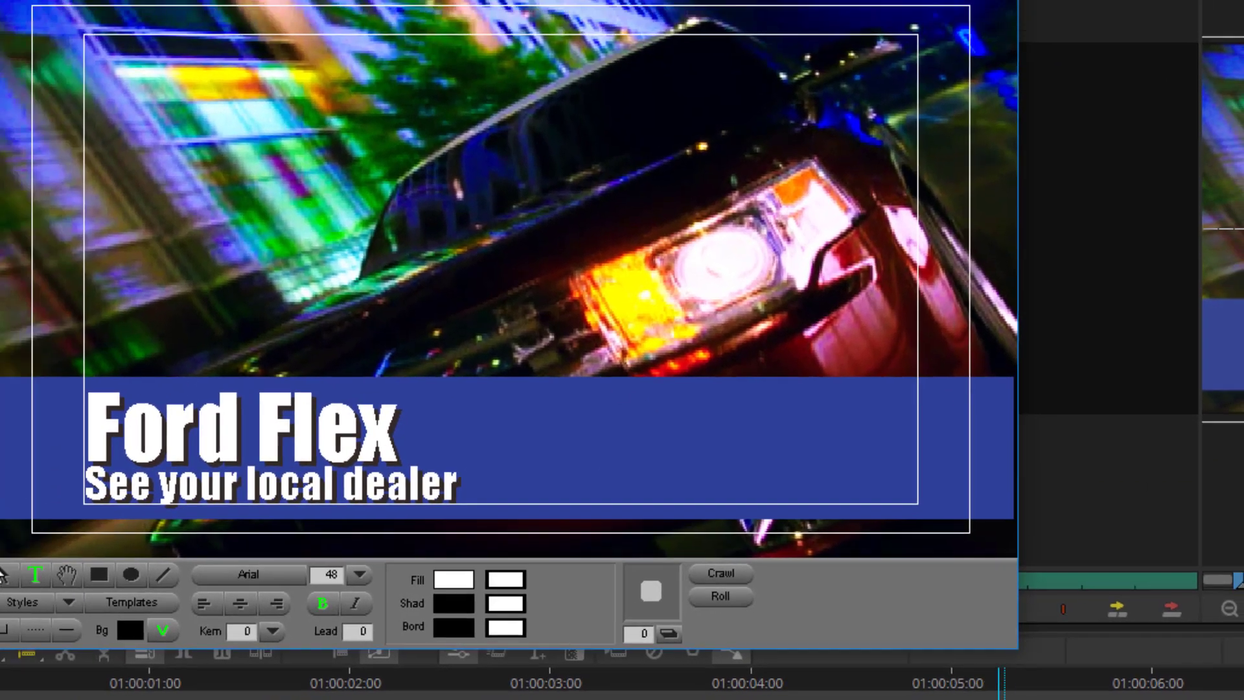
Change the fill of the blue box behind the title text to a darker navy blue
left_click(3, 574)
left_click(678, 424)
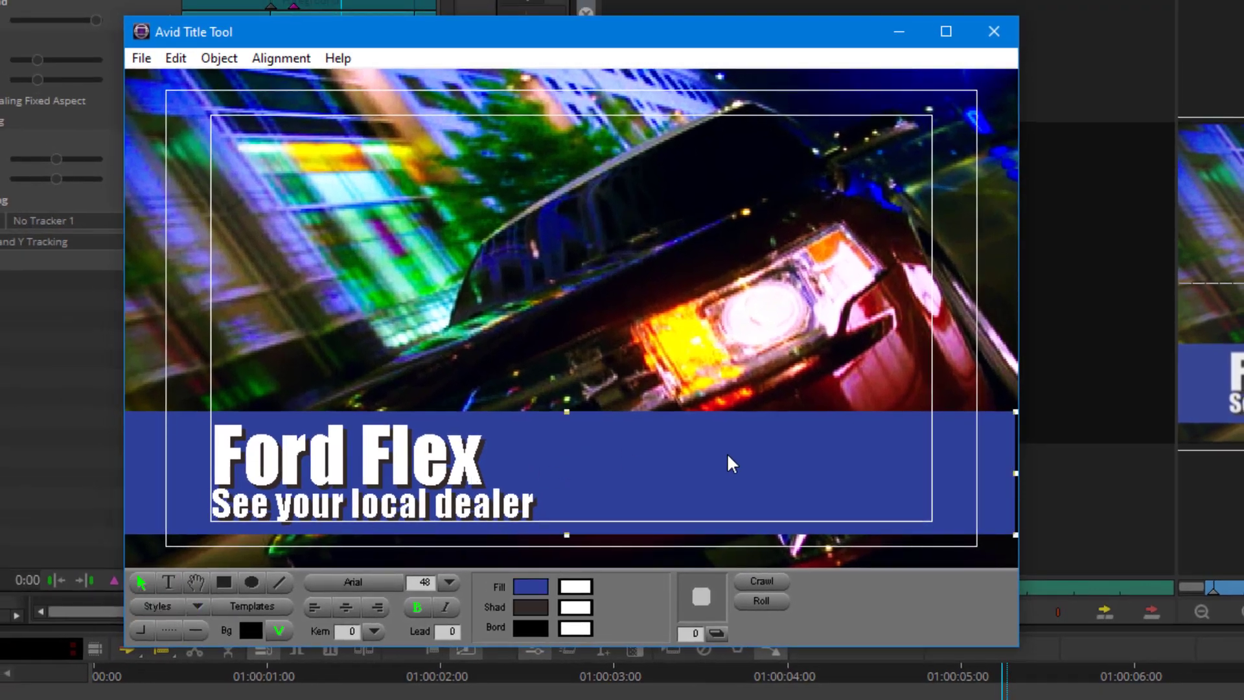
left_click(531, 587)
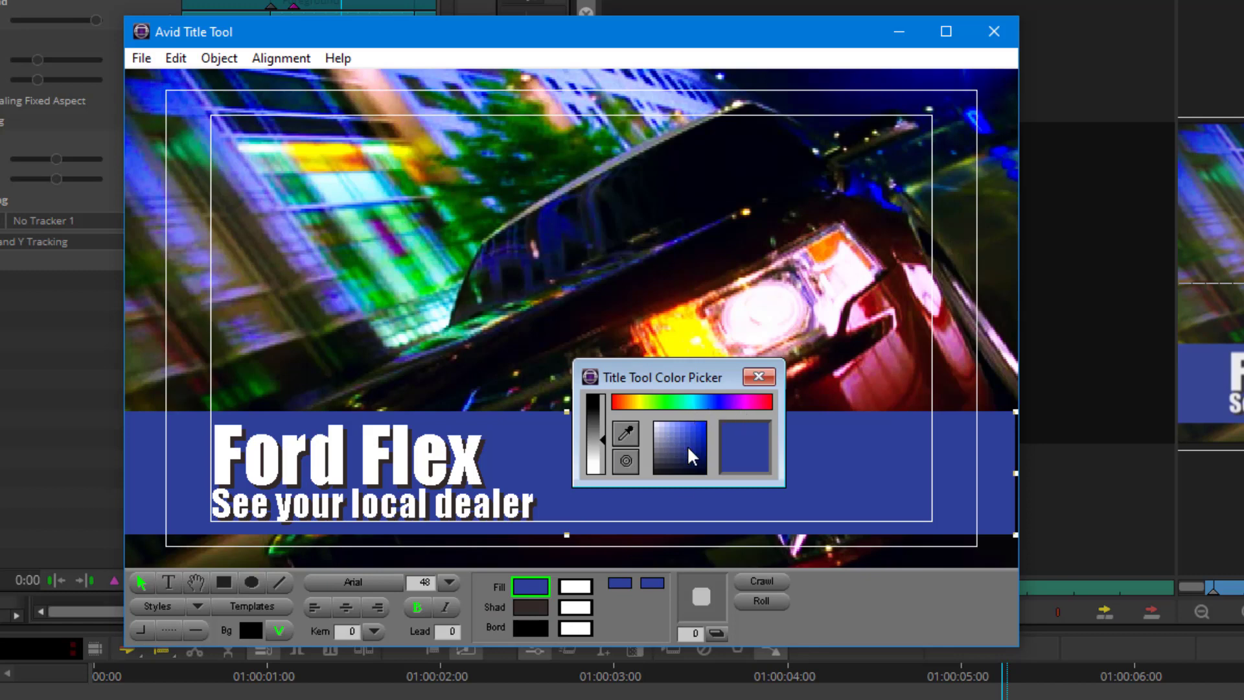
left_click_drag(679, 449, 691, 457)
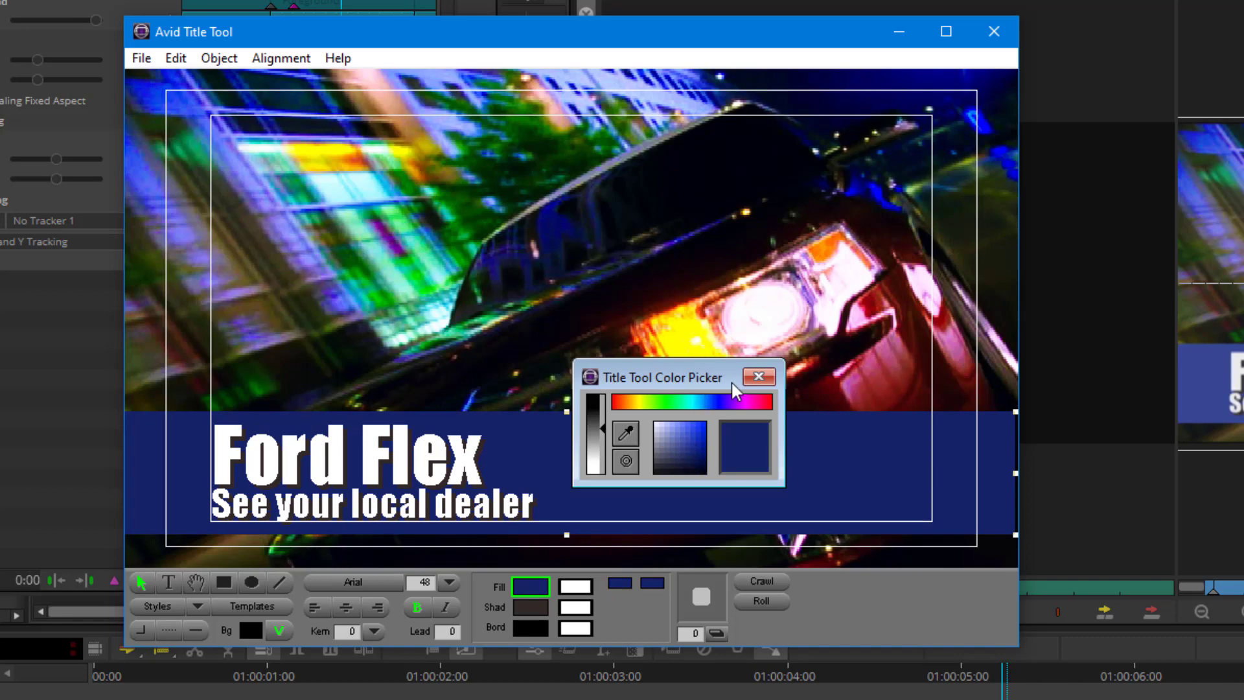
left_click(758, 377)
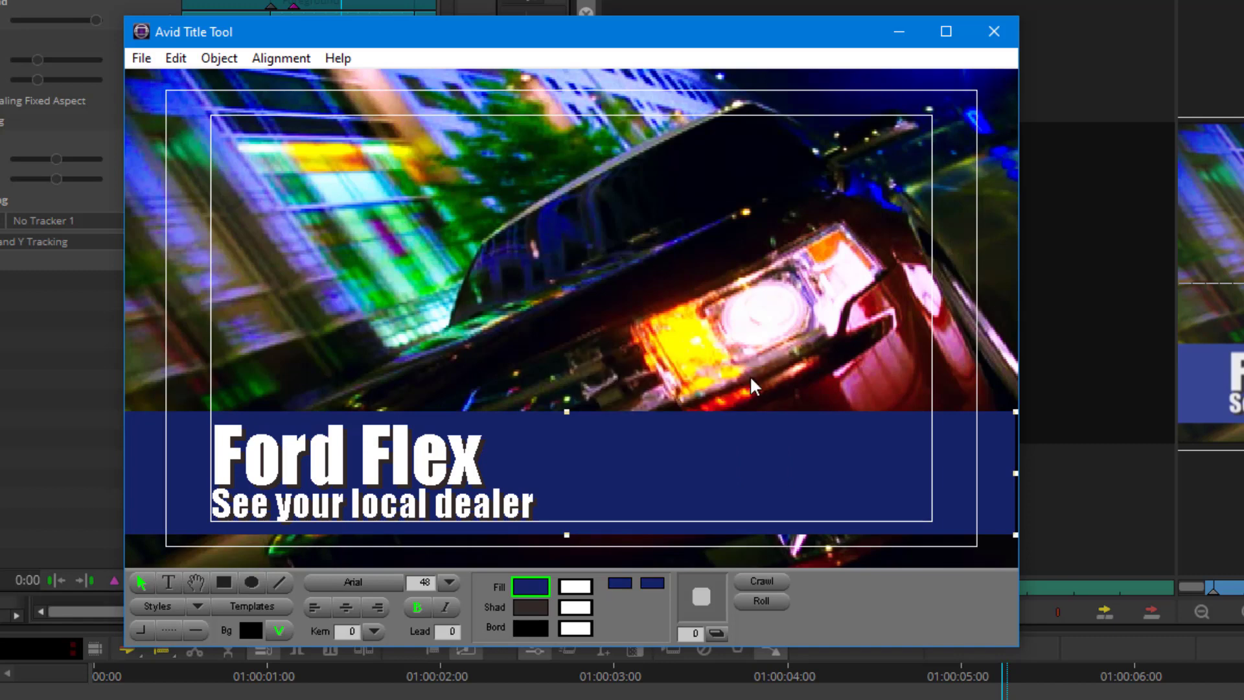
Close the Title Tool and save the title as "ford flex w.box.01" in the flex clips bin at DV 25 411 resolution
left_click(140, 59)
left_click(167, 134)
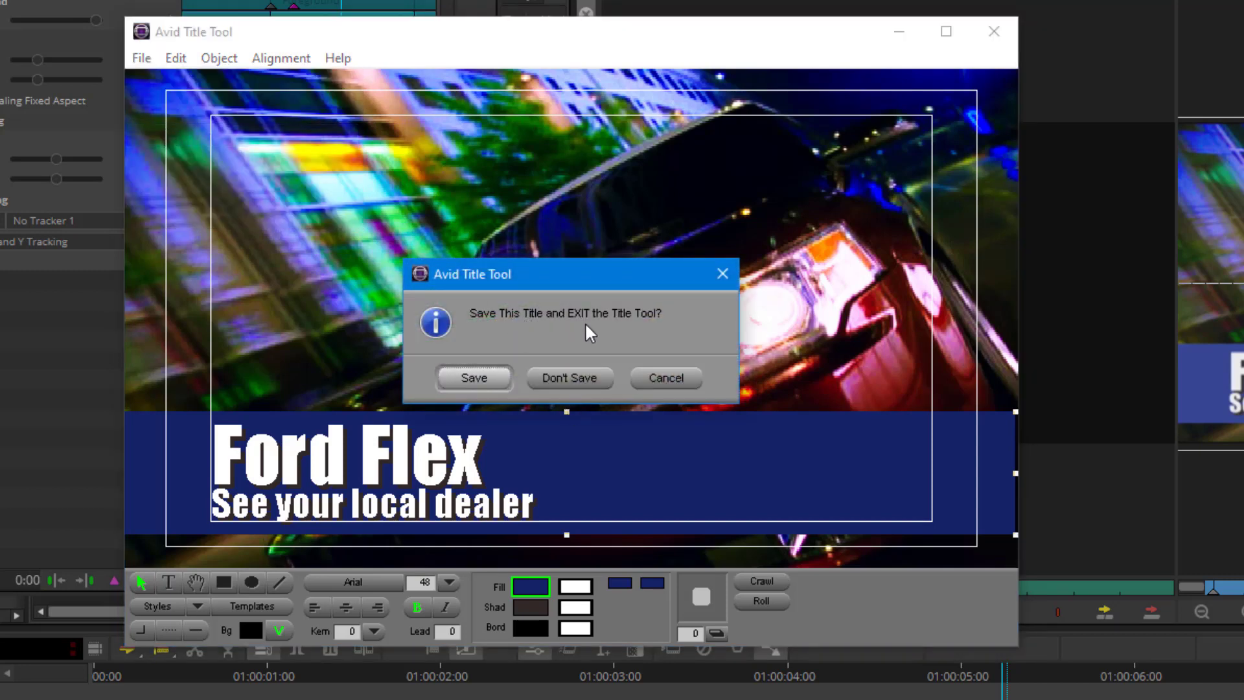
left_click(481, 375)
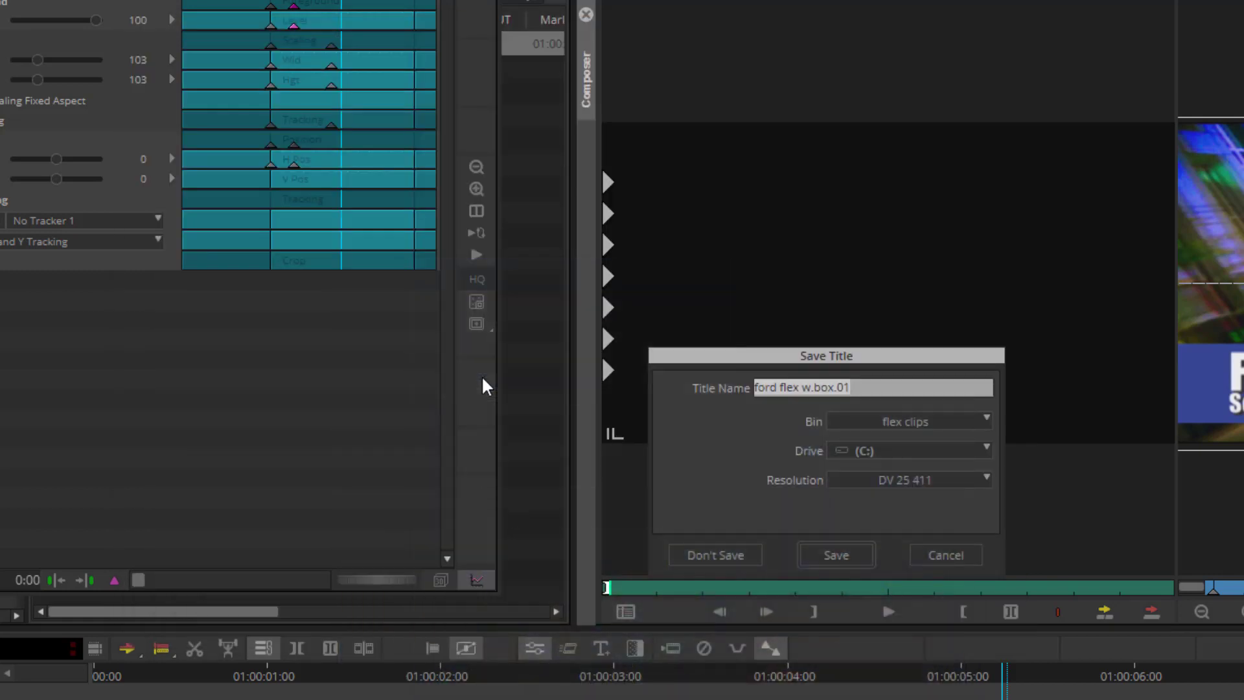
left_click(827, 552)
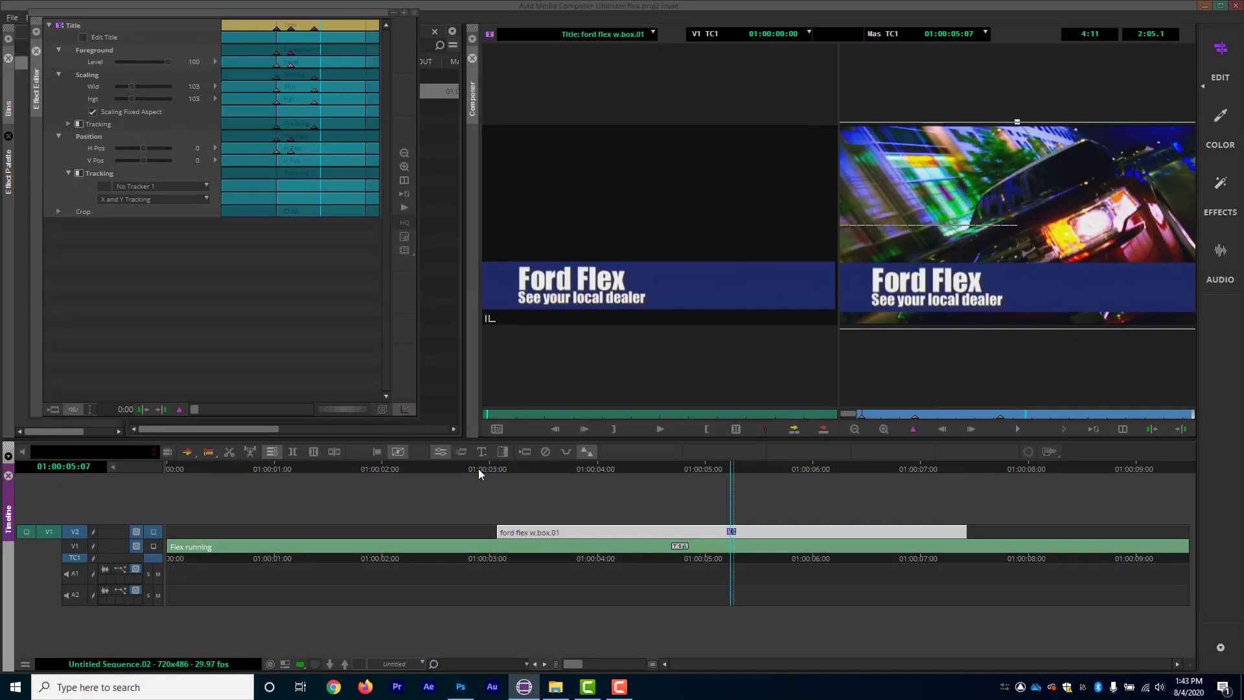
Play the sequence from 01:00:02:24, just before the title, to check the darker box
left_click_drag(597, 676, 664, 681)
left_click_drag(520, 476, 470, 480)
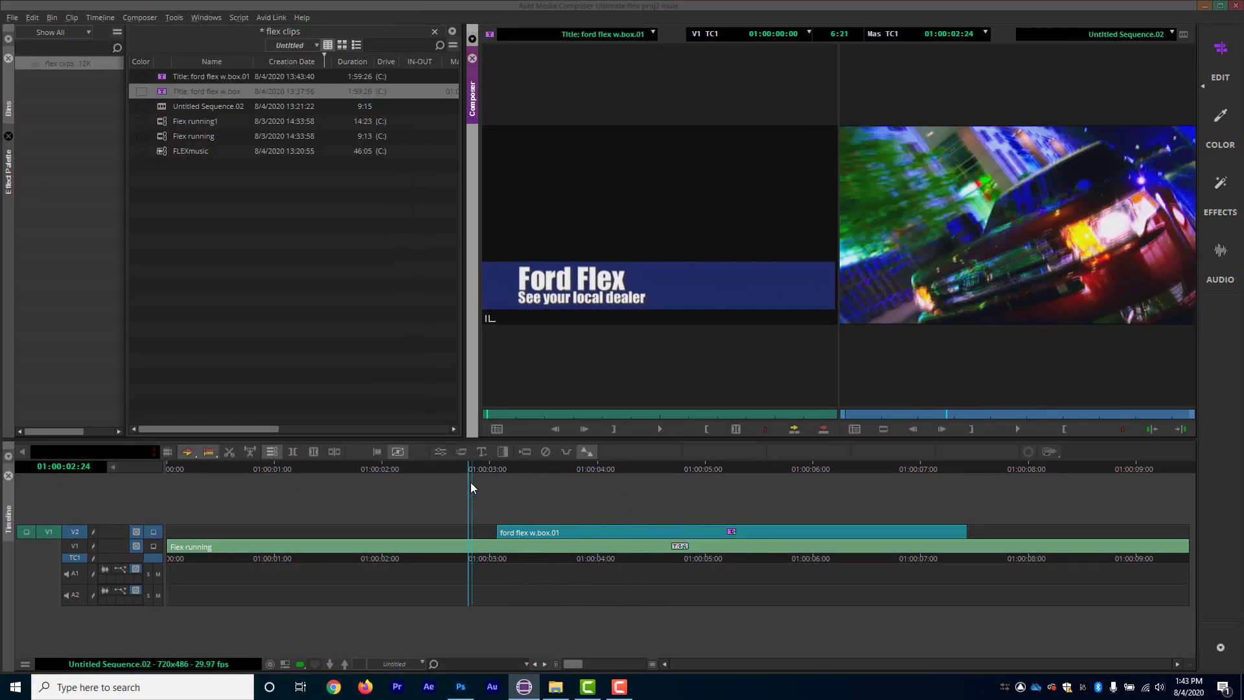
key("space")
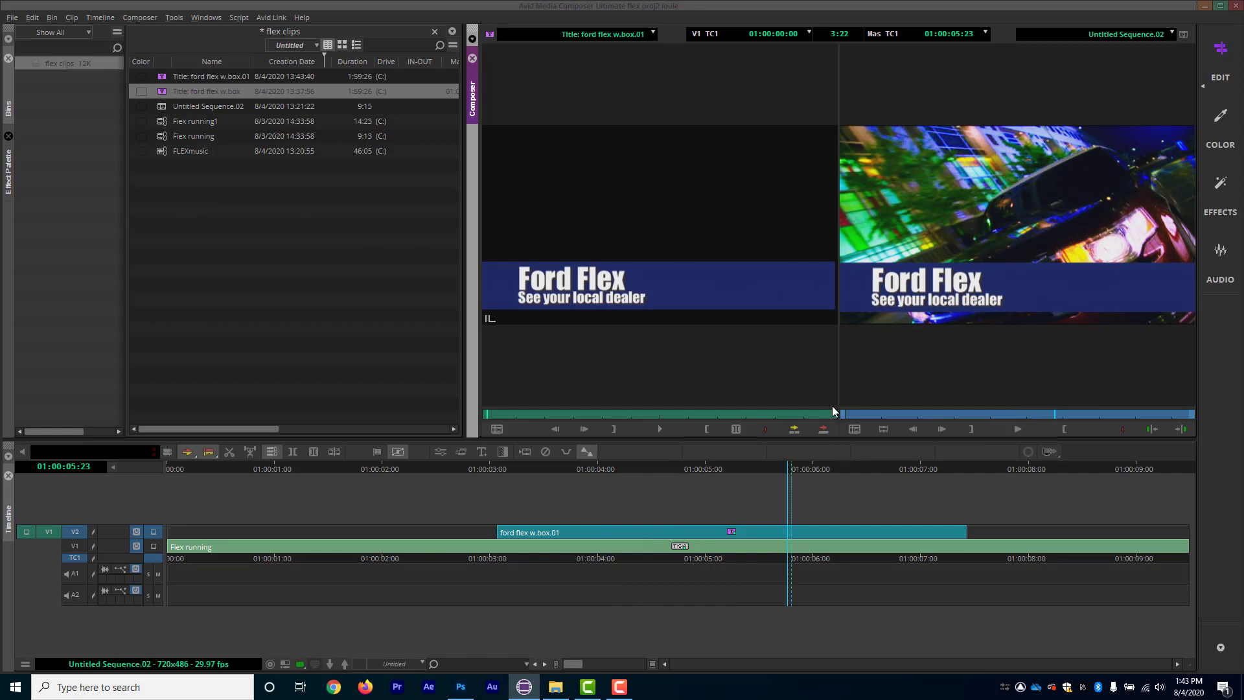
Open the "ford flex w.box.01" title on V2 for editing in the Title Tool and select its text block
left_click(719, 532)
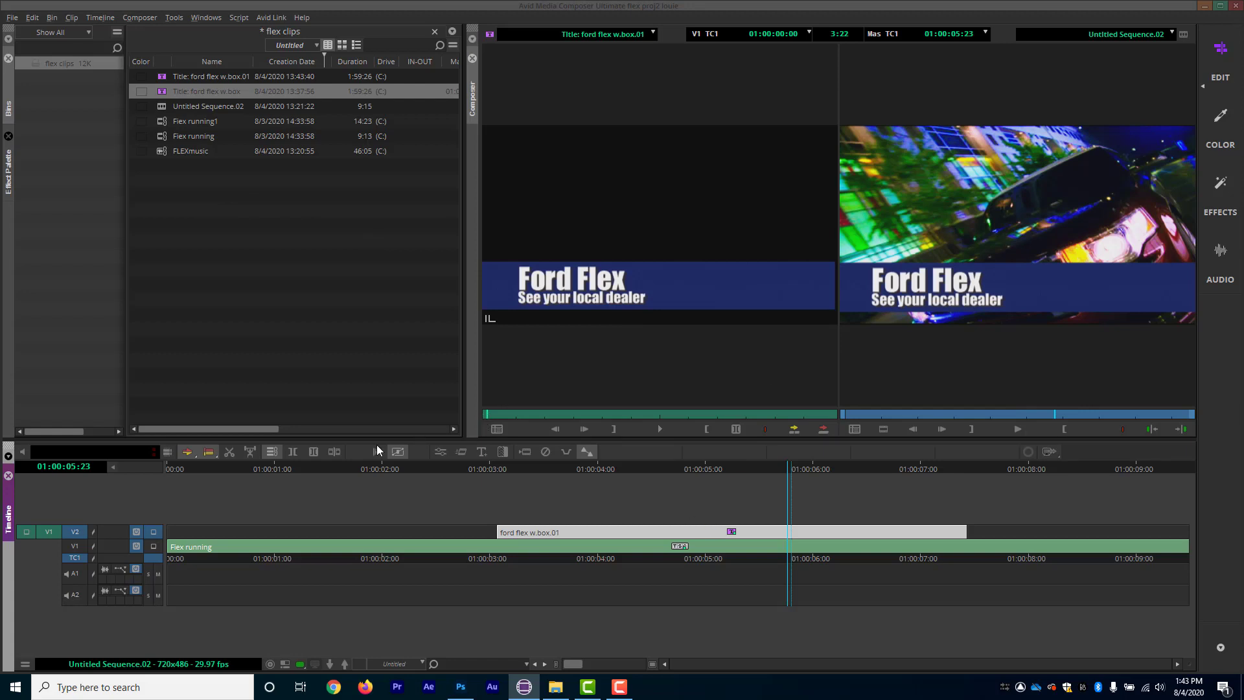
left_click(441, 451)
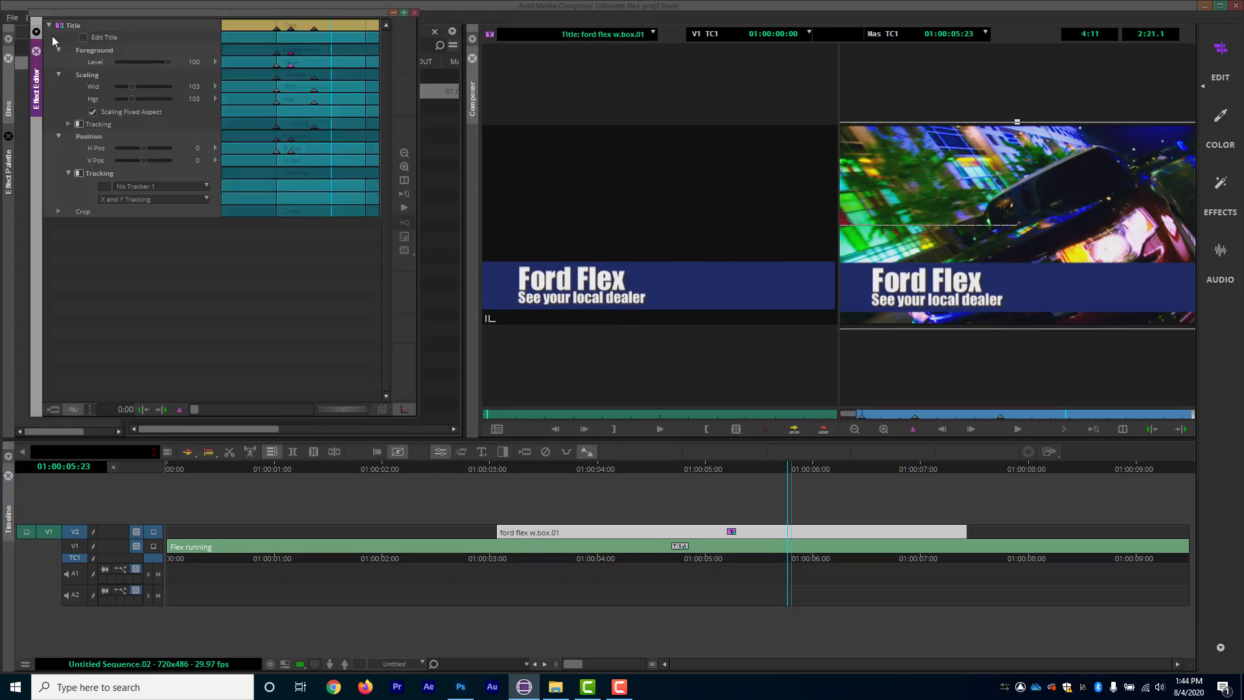
left_click(83, 37)
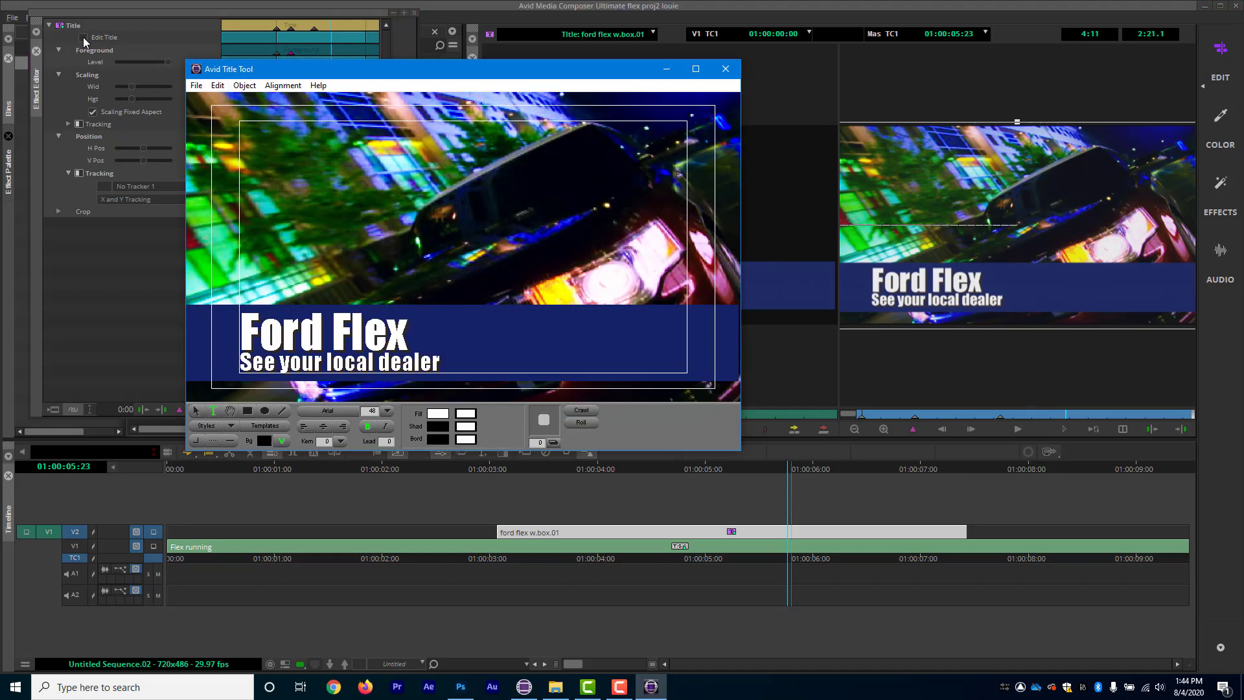
left_click(446, 363)
left_click(196, 411)
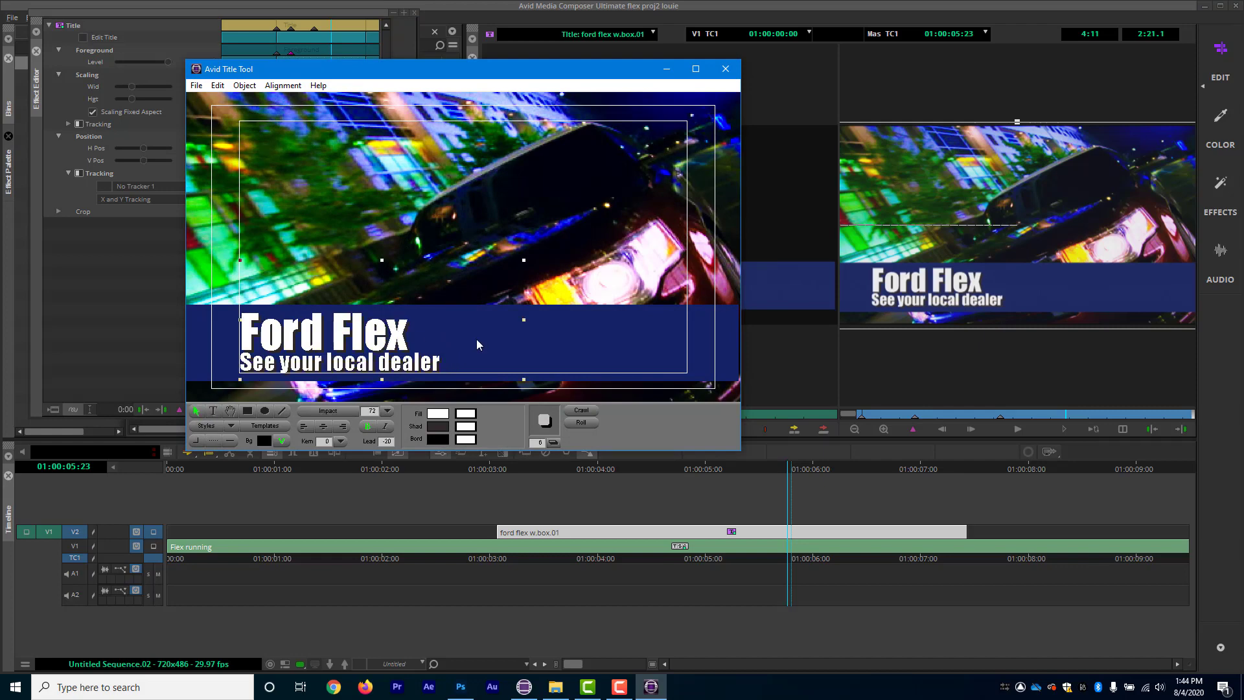
Replace the "See your local dealer" line with "Don't miss the discount"
left_click(213, 410)
key("BackSpace")
key("BackSpace")
key("BackSpace")
key("BackSpace")
key("BackSpace")
key("BackSpace")
key("BackSpace")
key("BackSpace")
key("BackSpace")
key("BackSpace")
key("BackSpace")
key("BackSpace")
key("BackSpace")
key("BackSpace")
key("BackSpace")
key("BackSpace")
key("BackSpace")
key("BackSpace")
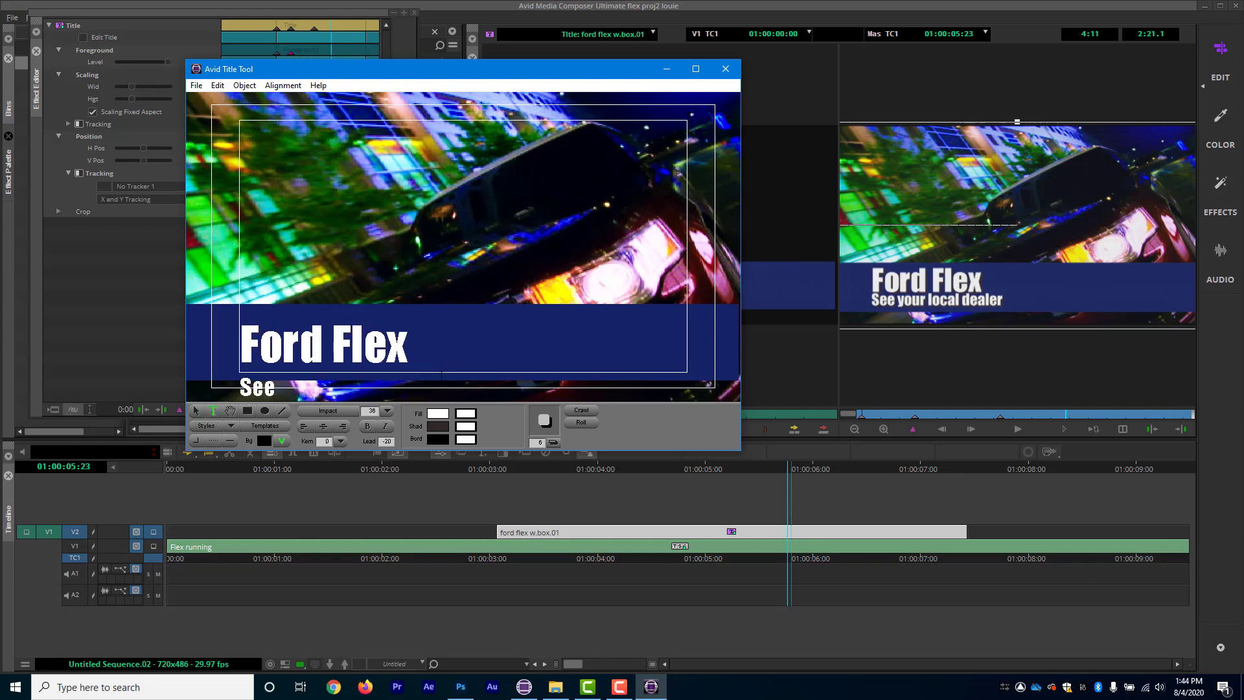
key("BackSpace")
key("BackSpace")
key("BackSpace")
key("BackSpace")
key("Return")
type("Don't")
type("ss")
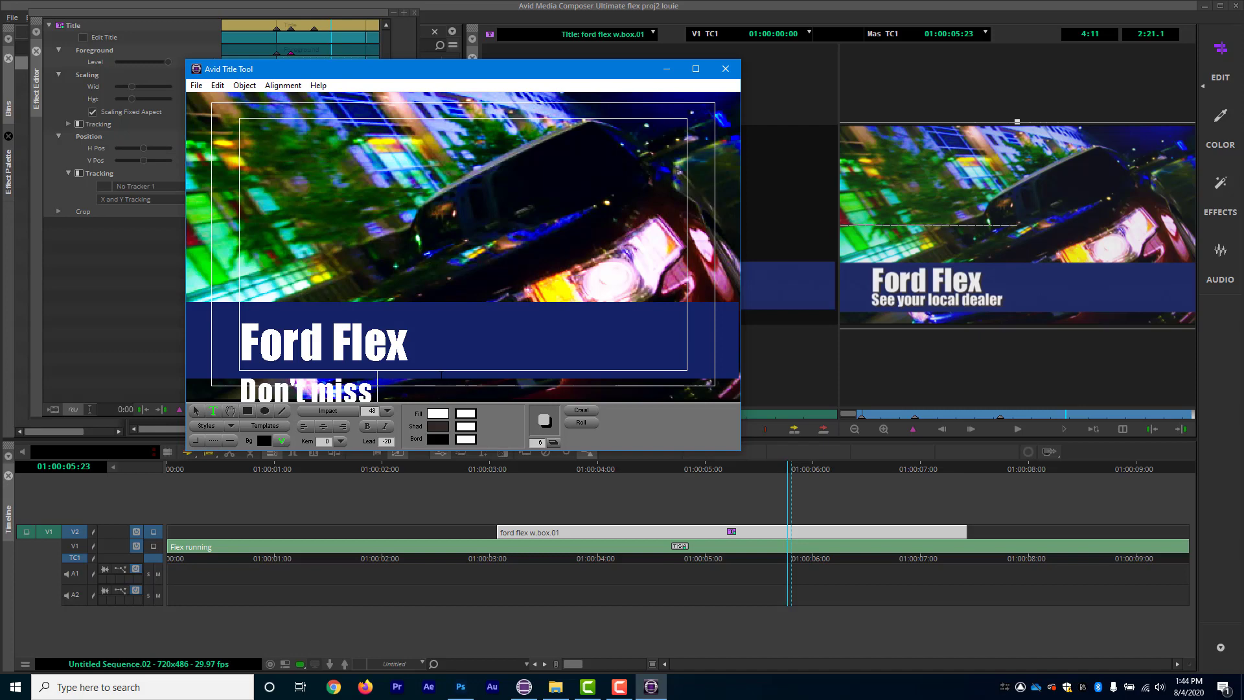
type(" the discou")
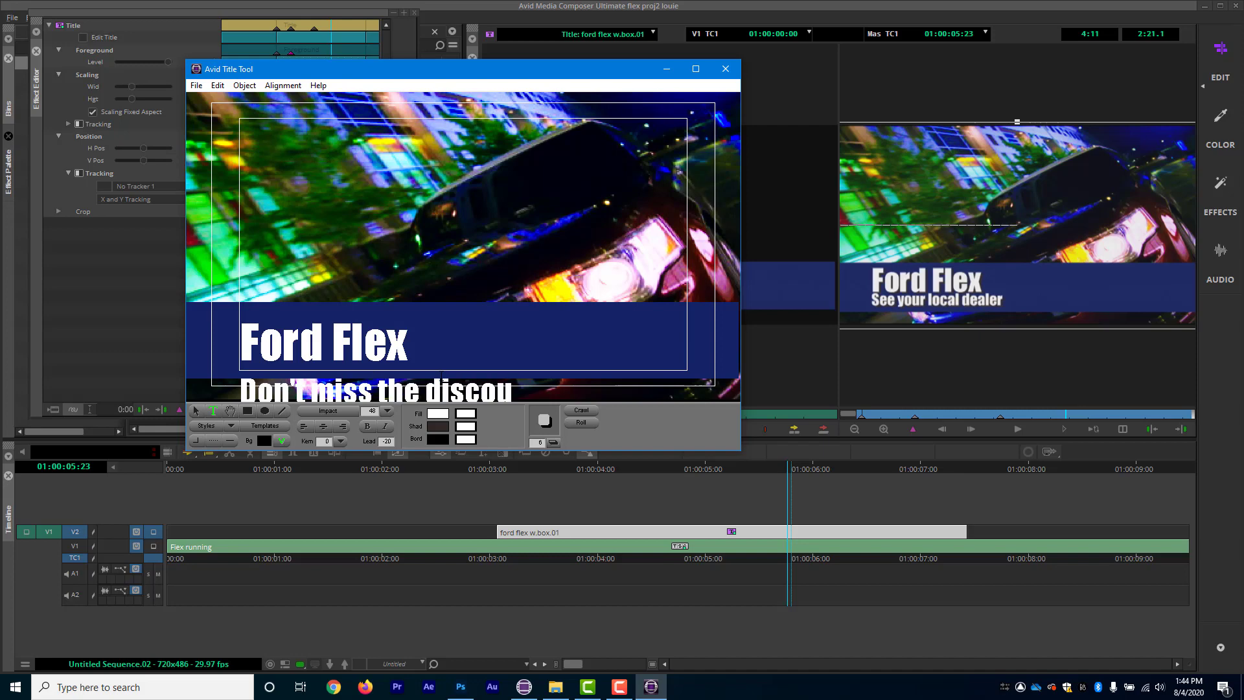
key("BackSpace")
key("BackSpace")
key("BackSpace")
key("BackSpace")
key("BackSpace")
key("BackSpace")
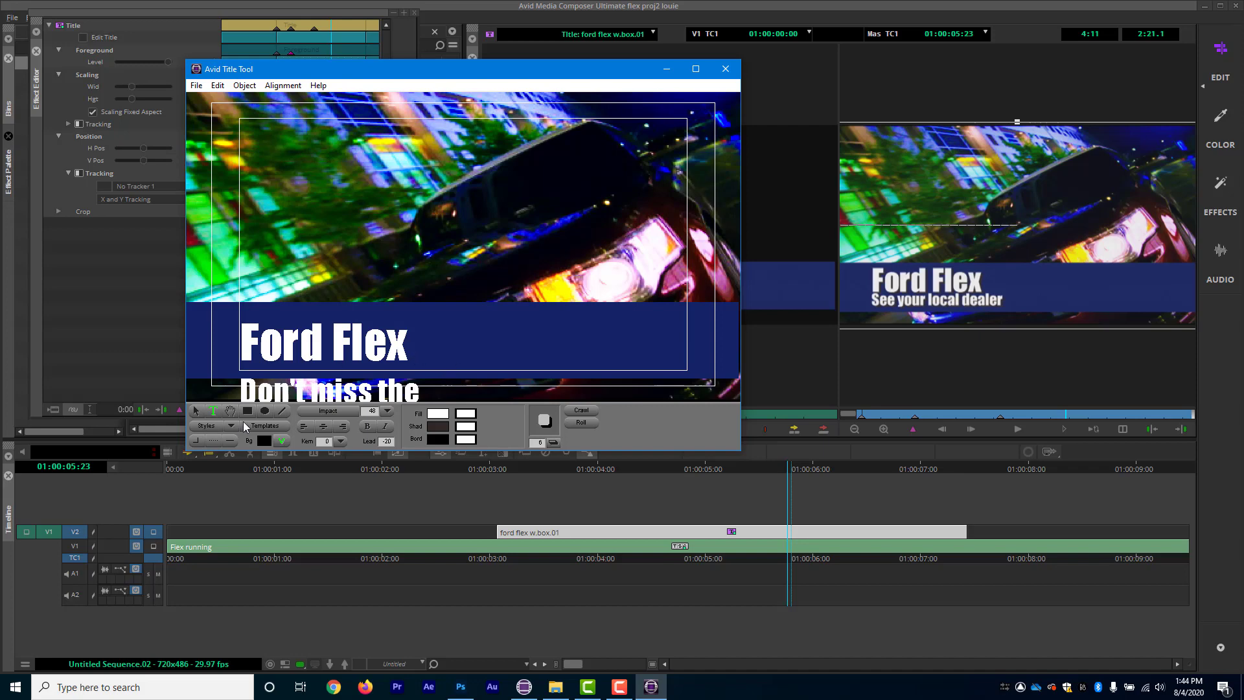
Widen the text block so the second line fits on one line, and change its last word to "discounts"
left_click(194, 411)
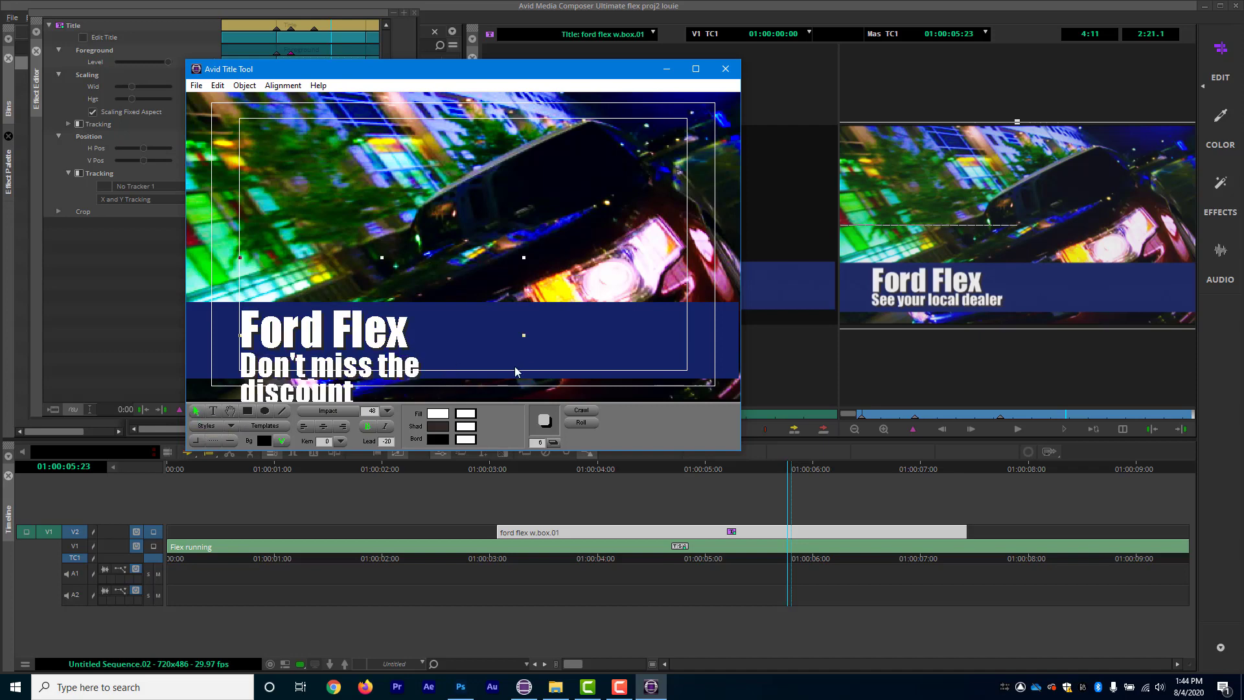
left_click_drag(521, 337, 707, 340)
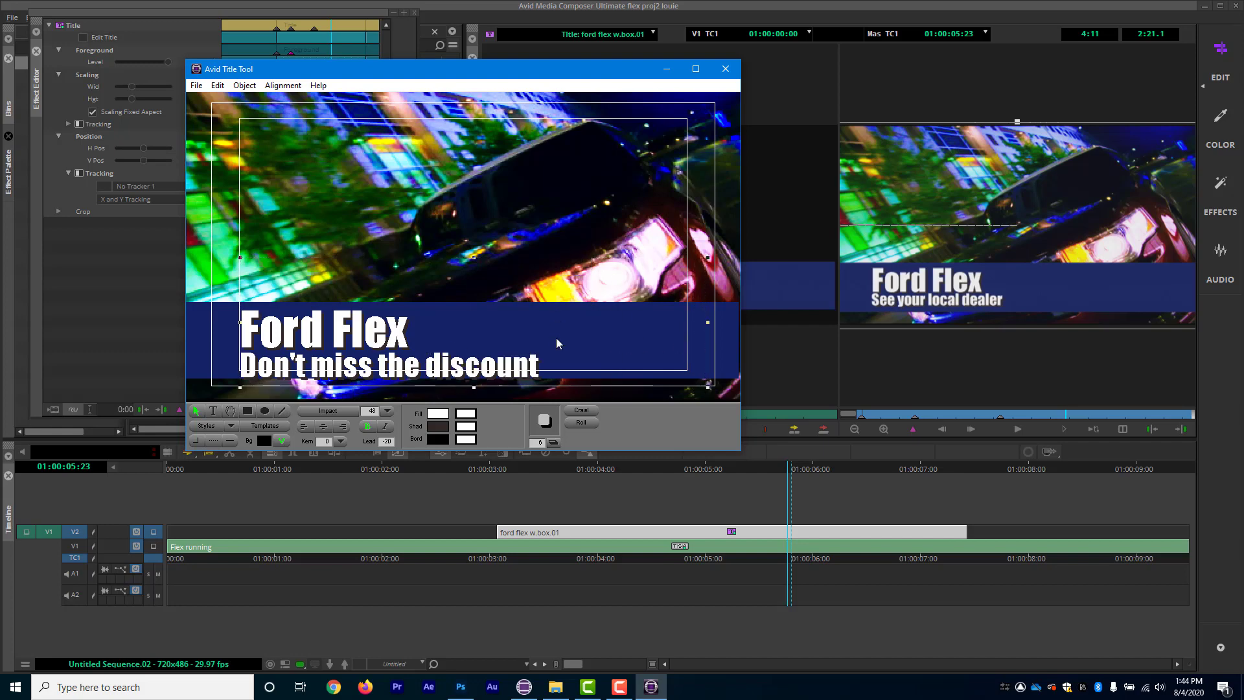
left_click(212, 410)
type("s")
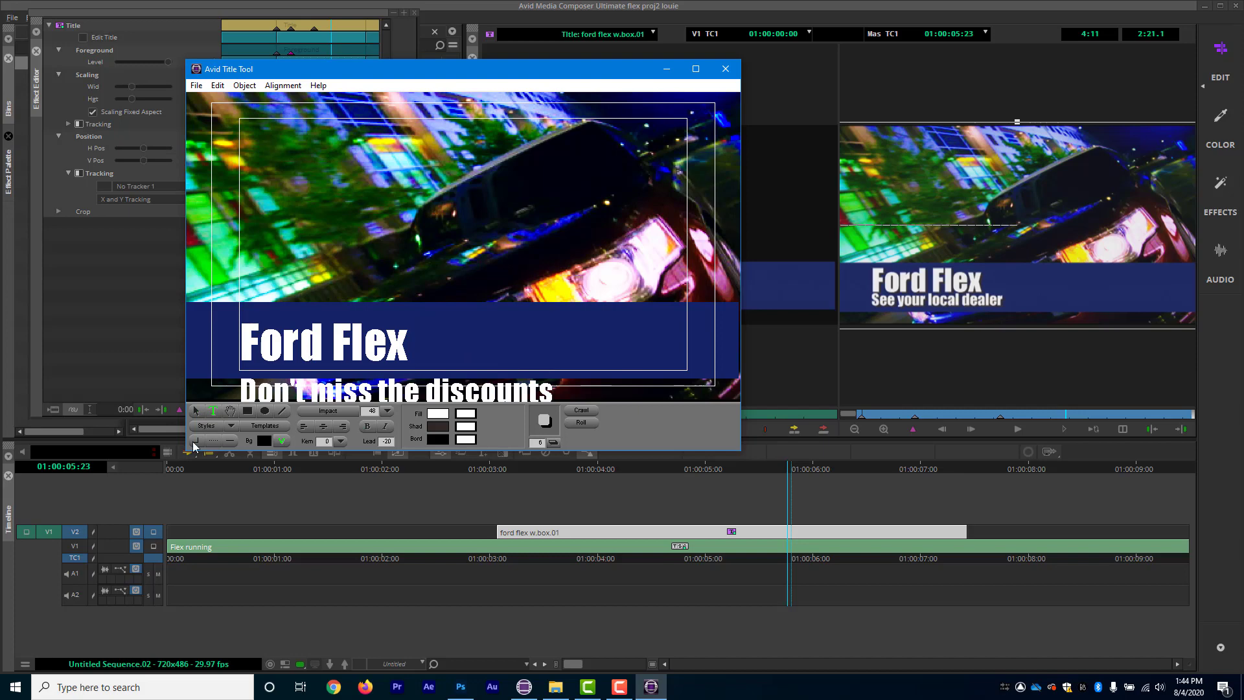
left_click(199, 411)
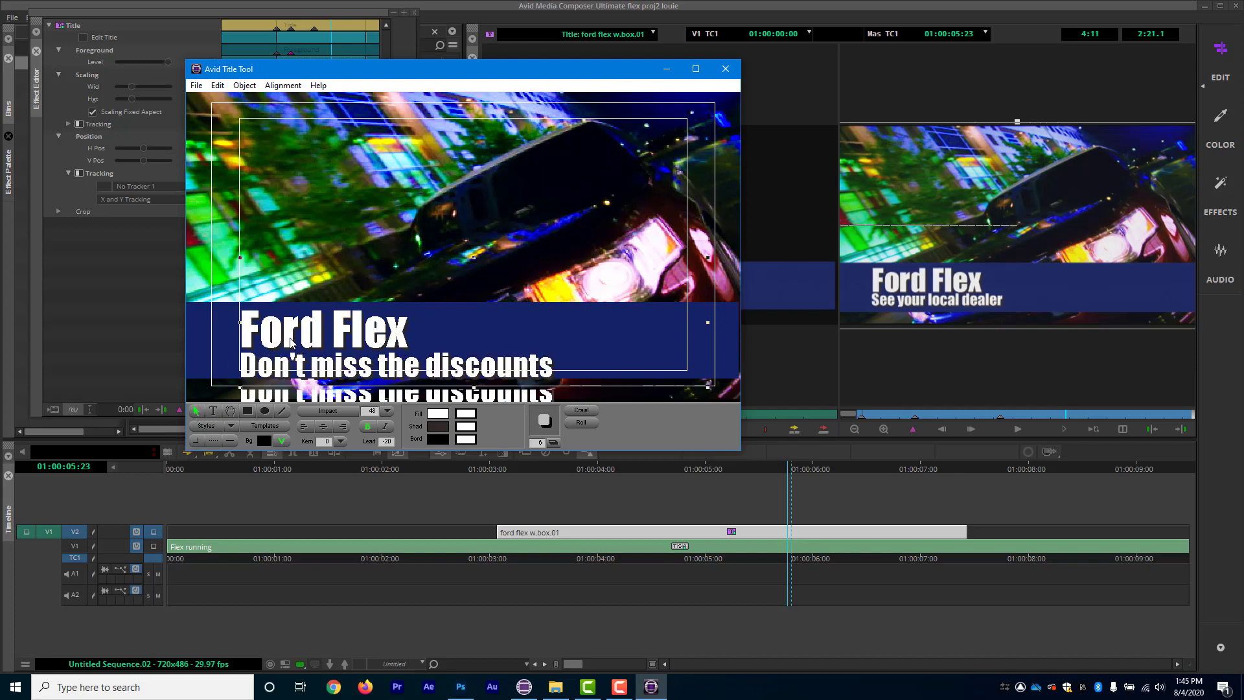
Set the "Don't miss the discounts" line to font size 36 and reposition the text block inside the blue box
left_click_drag(291, 342, 289, 332)
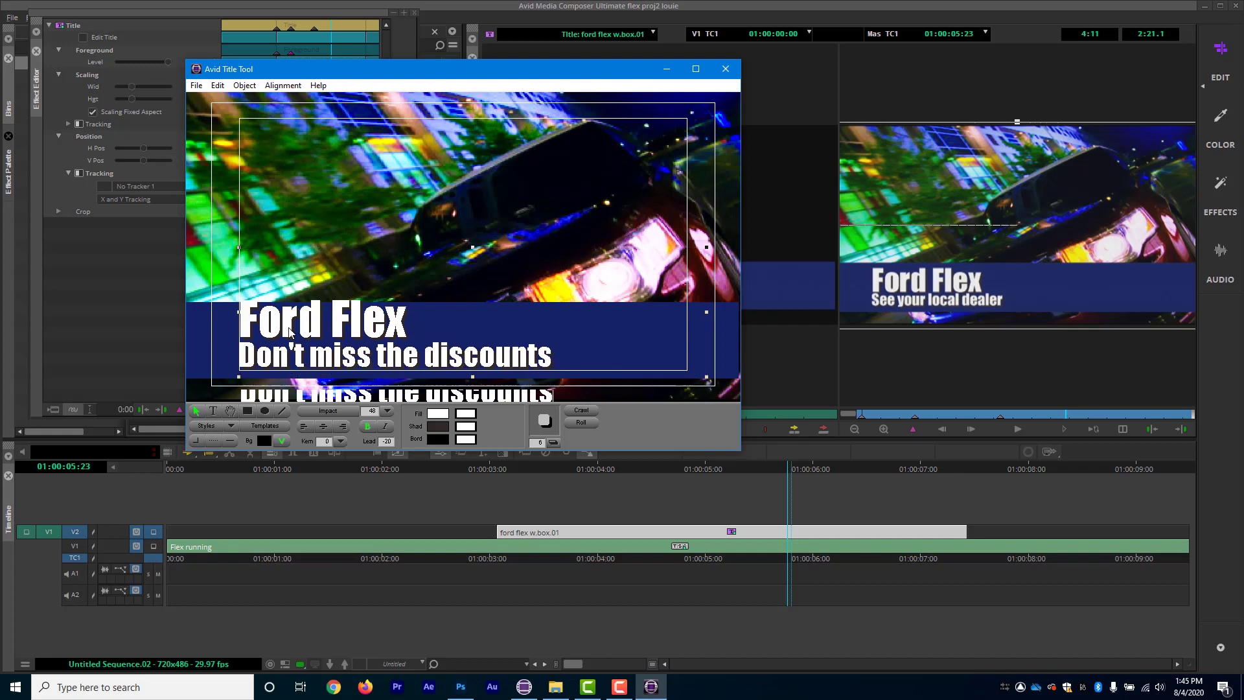
double_click(552, 359)
left_click_drag(552, 359, 215, 372)
left_click(387, 410)
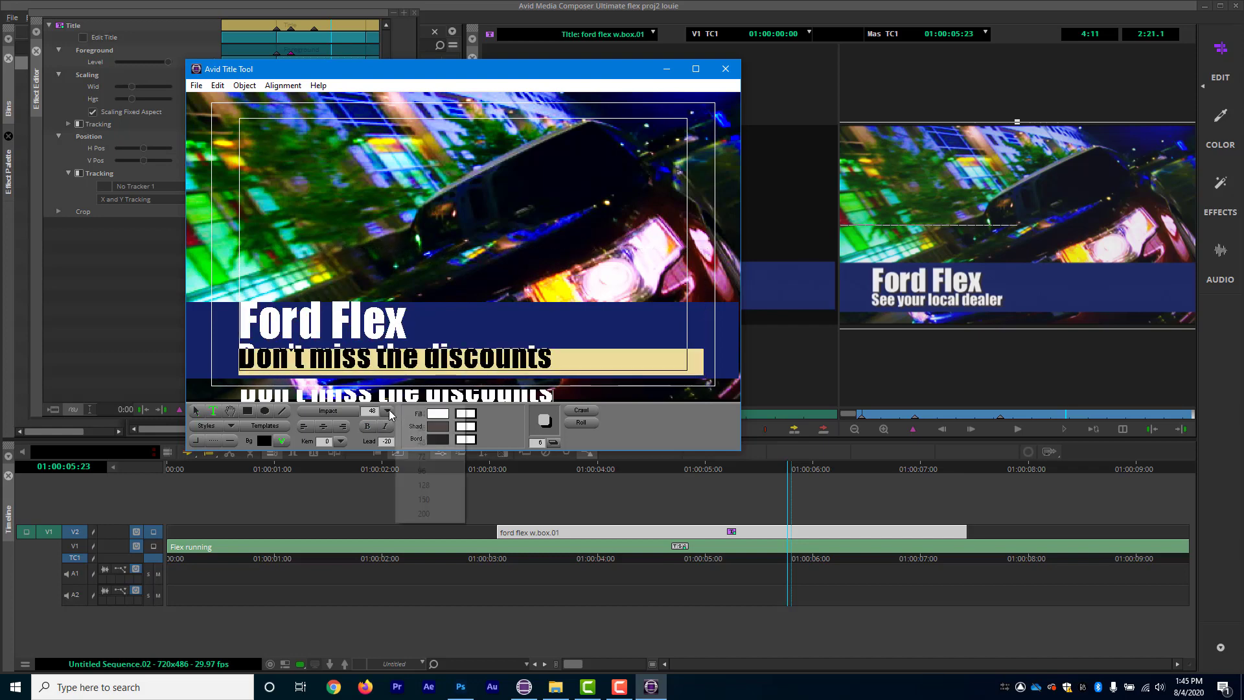
left_click(421, 429)
left_click(421, 429)
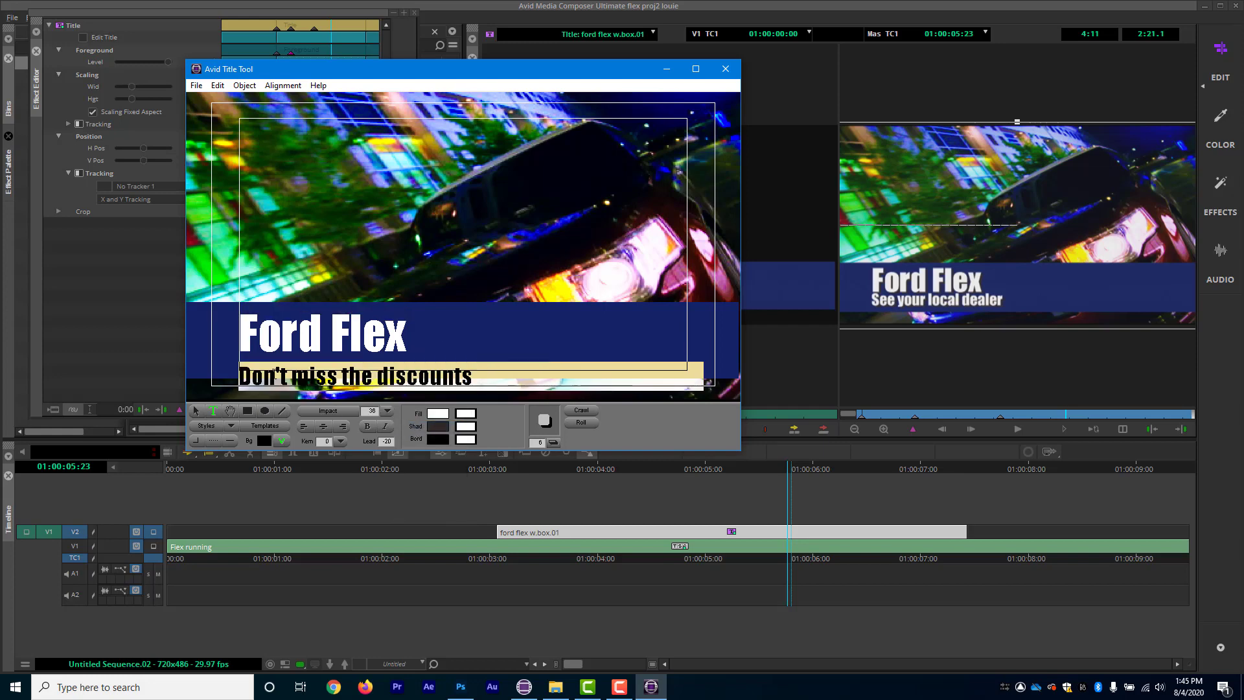
left_click(195, 411)
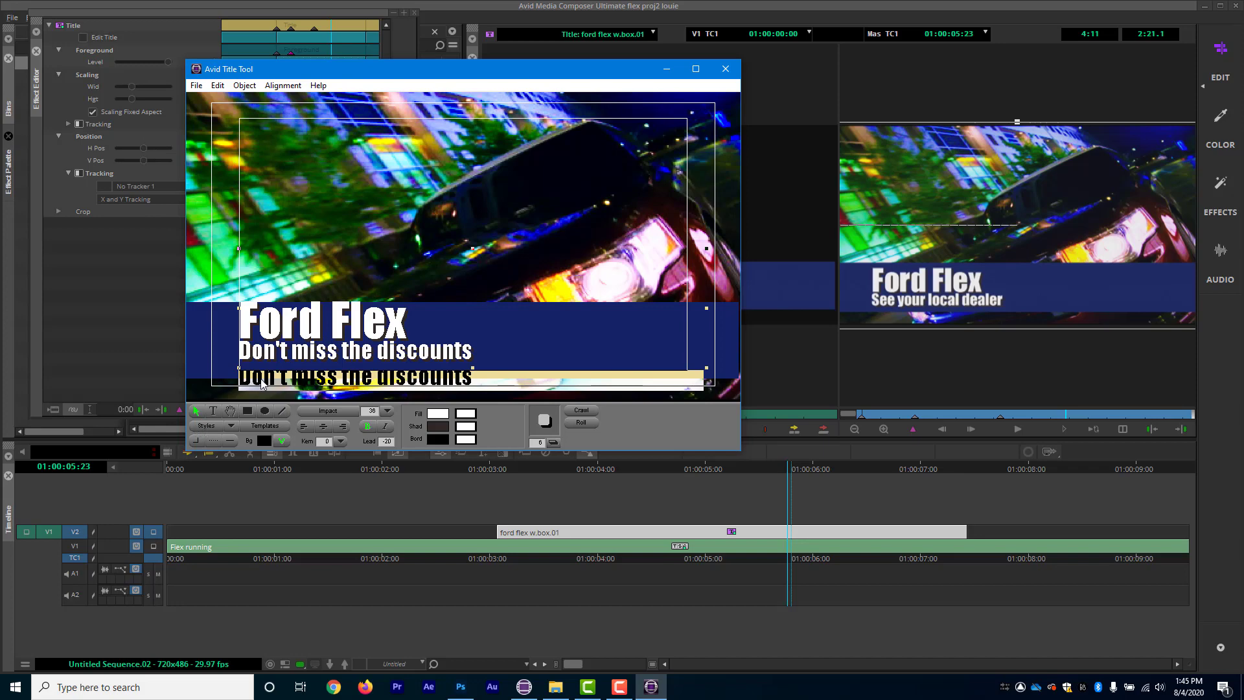
left_click_drag(364, 338, 352, 360)
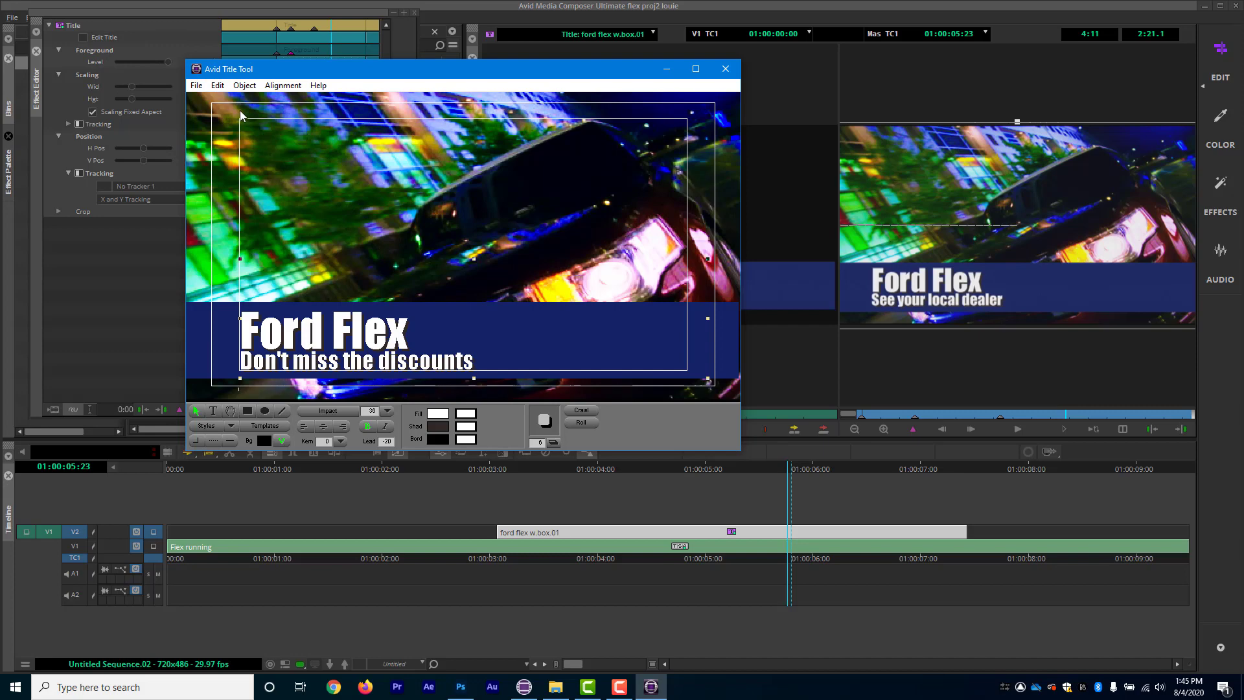
Save the edited title as a new title named "ford flex w.discounts" in the flex clips bin and close the Effect Editor
left_click(196, 85)
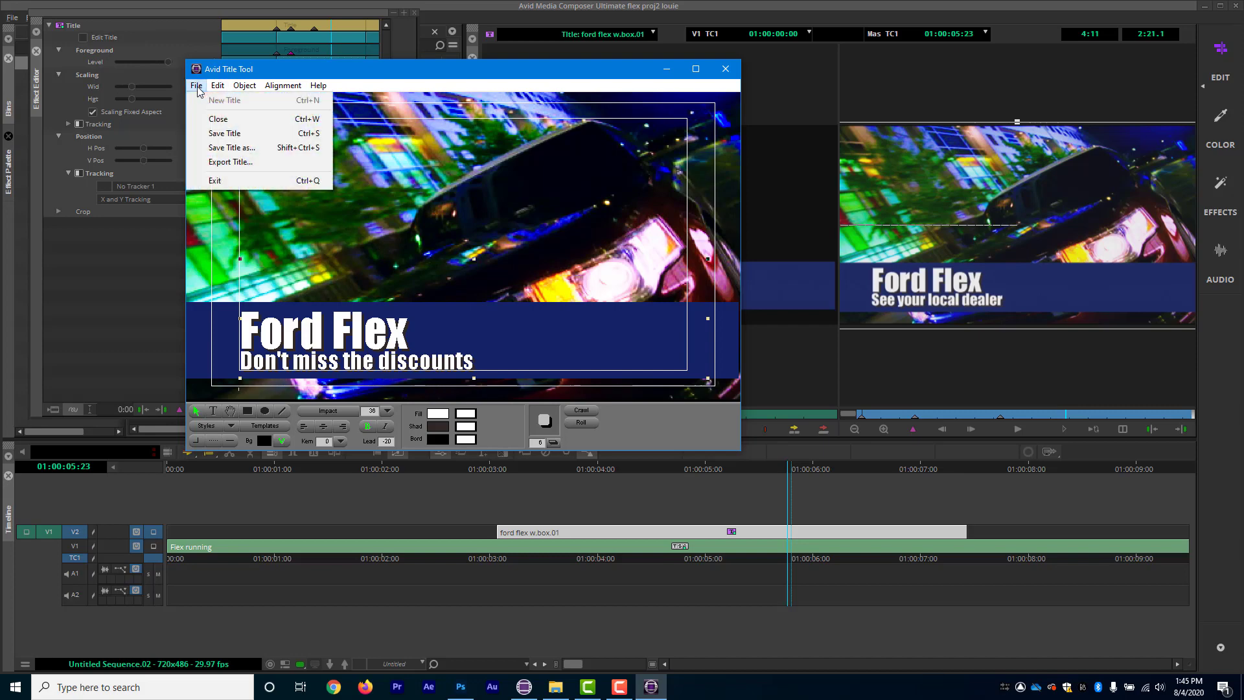
left_click(230, 154)
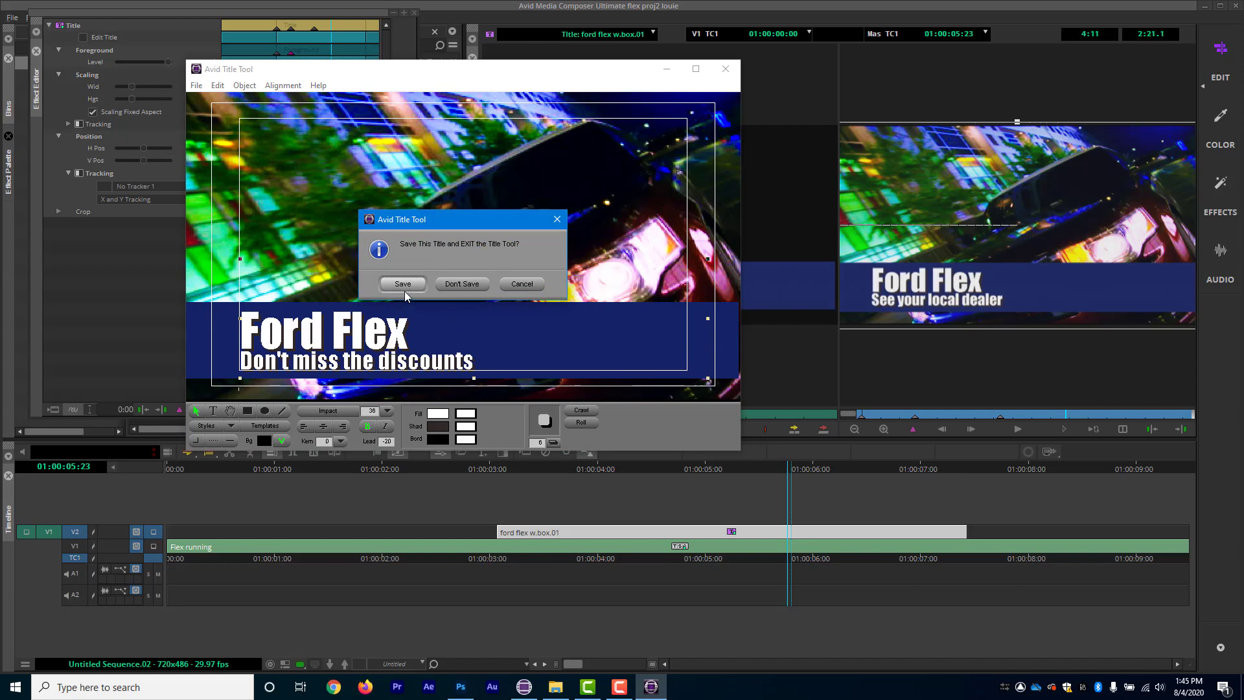
left_click(403, 285)
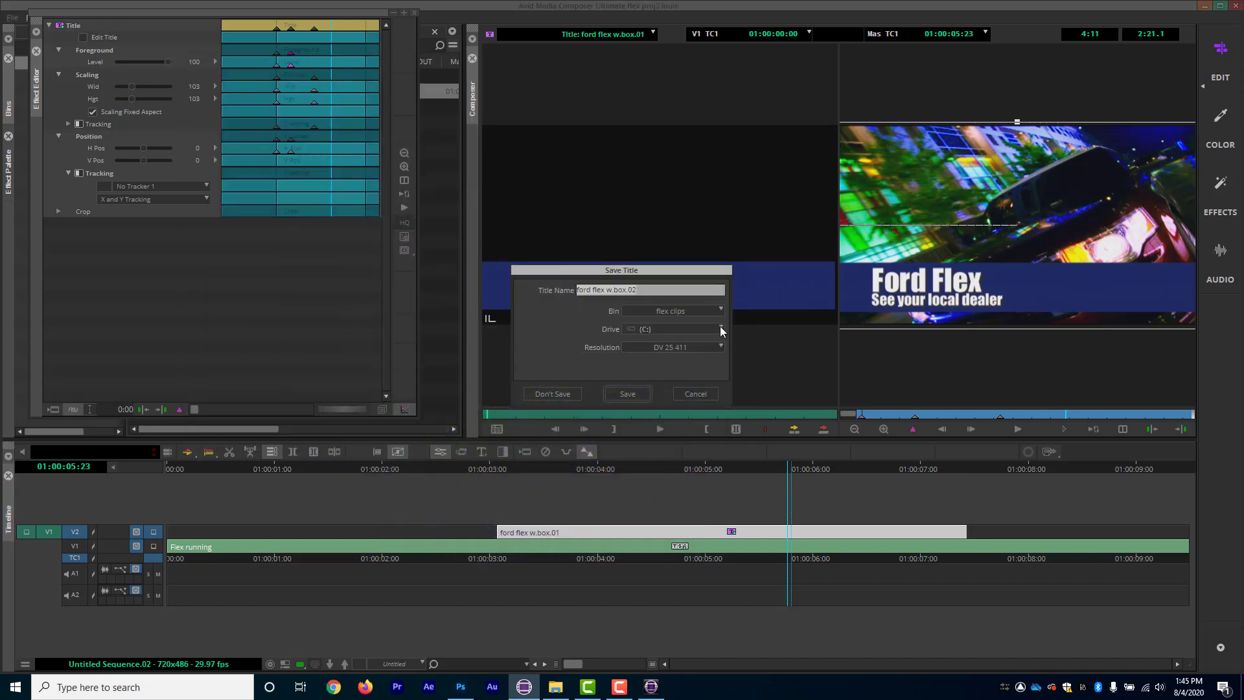
left_click_drag(640, 289, 628, 289)
key("BackSpace")
key("BackSpace")
key("BackSpace")
key("BackSpace")
key("BackSpace")
type("discounts")
left_click(630, 390)
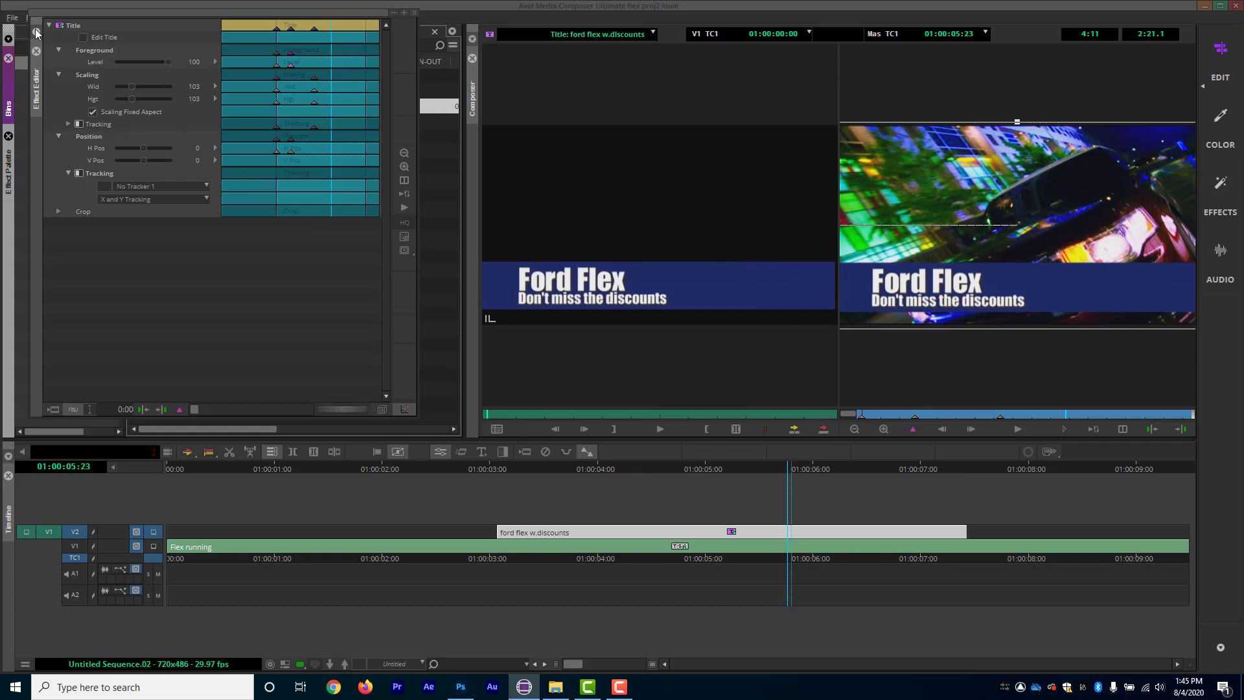
left_click(414, 12)
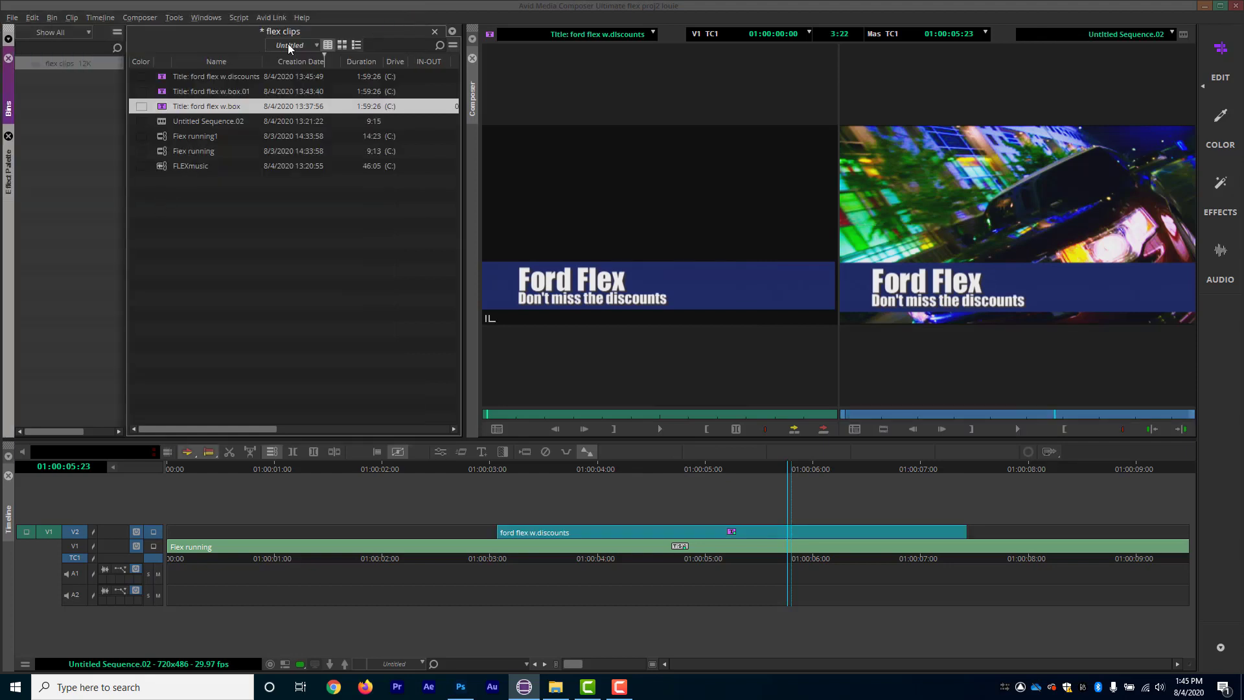
Overwrite the "ford flex w.discounts" clip on V2 with the "ford flex w.box.01" title over the same marked duration
left_click(157, 91)
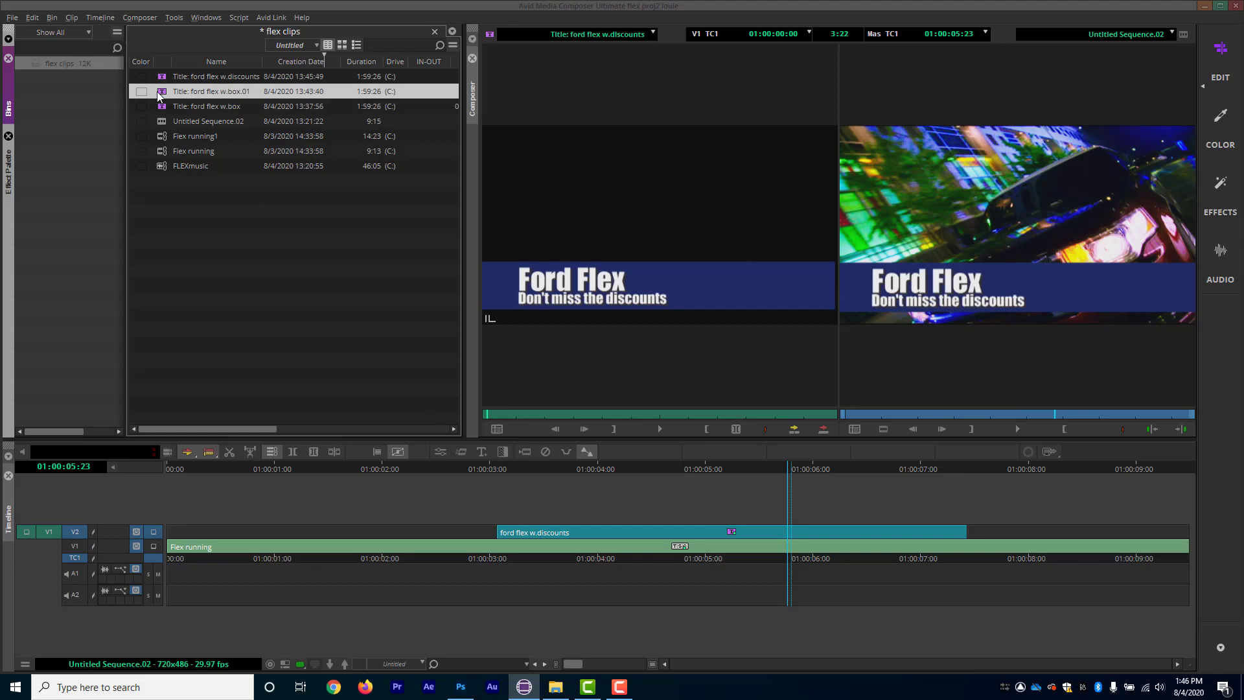
double_click(156, 91)
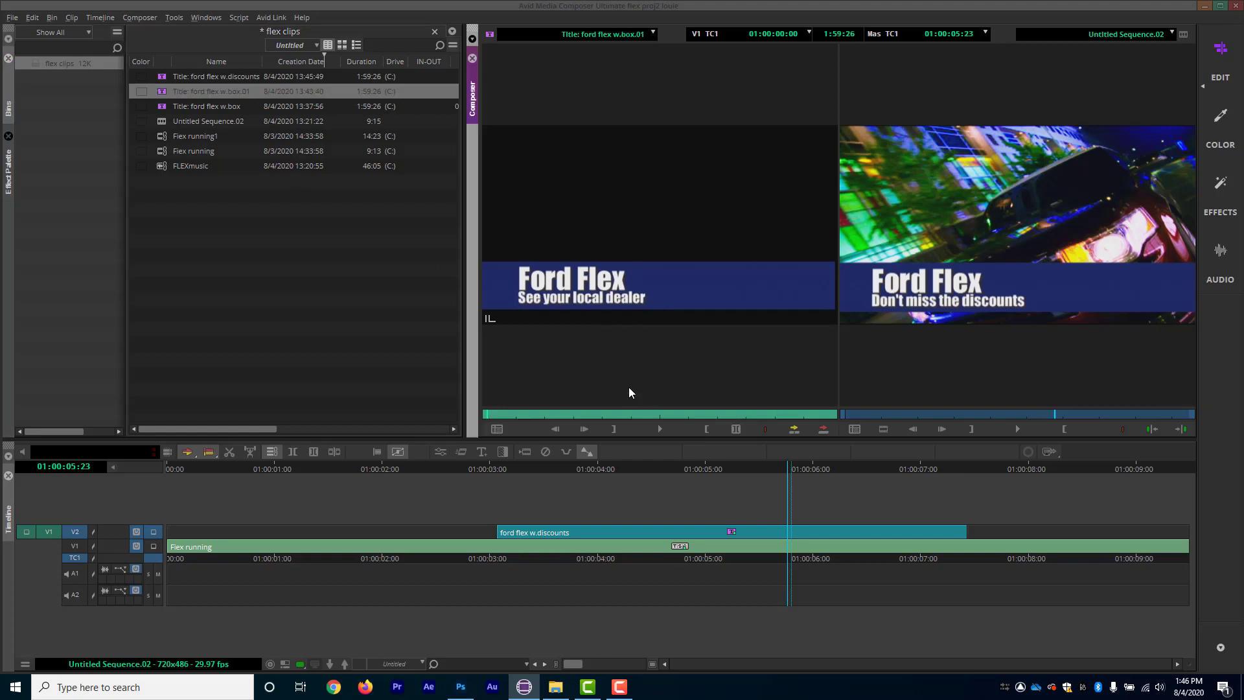
left_click(624, 464)
key("t")
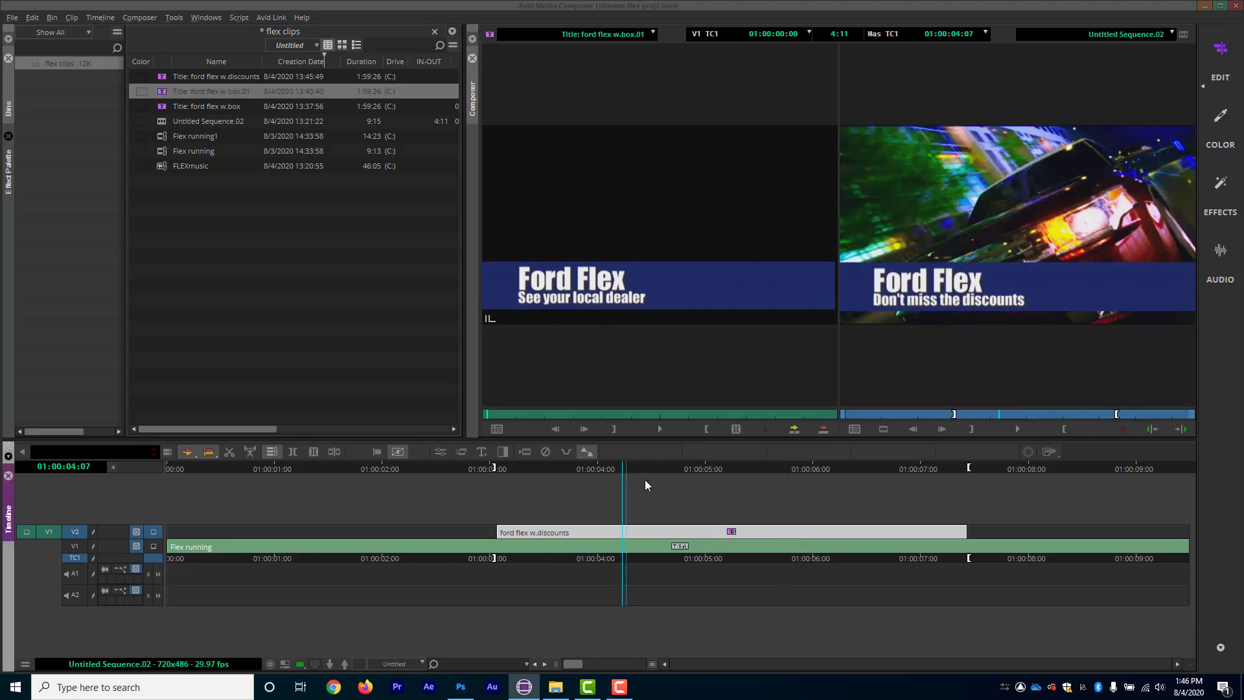
key("b")
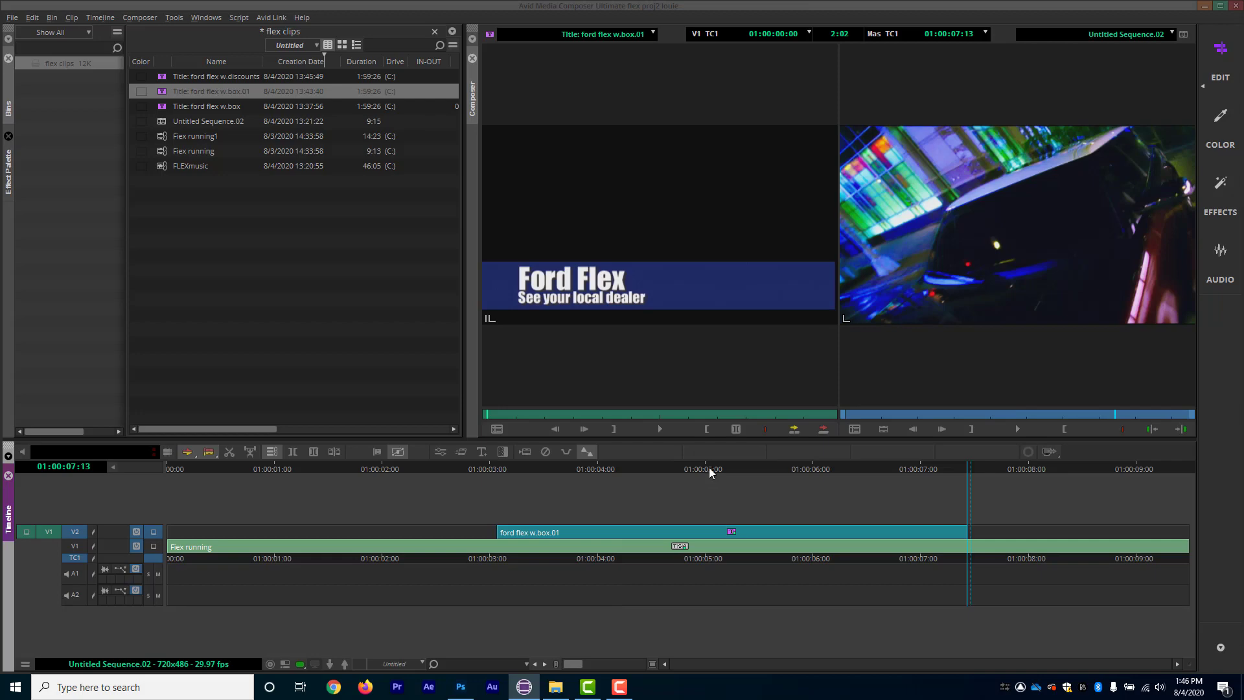
Overwrite "ford flex w.discounts" onto V2 from 01:00:07:26 to the end of the sequence, and play back both titles
left_click_drag(709, 467, 1016, 473)
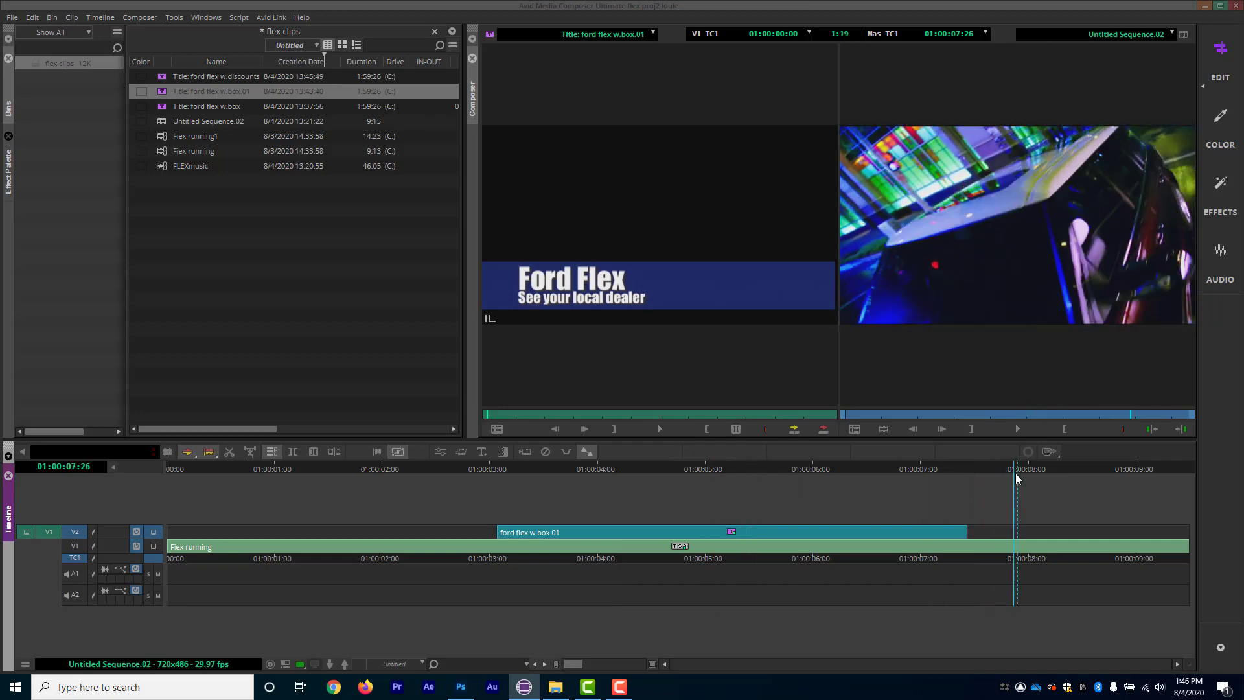
key("o")
double_click(158, 76)
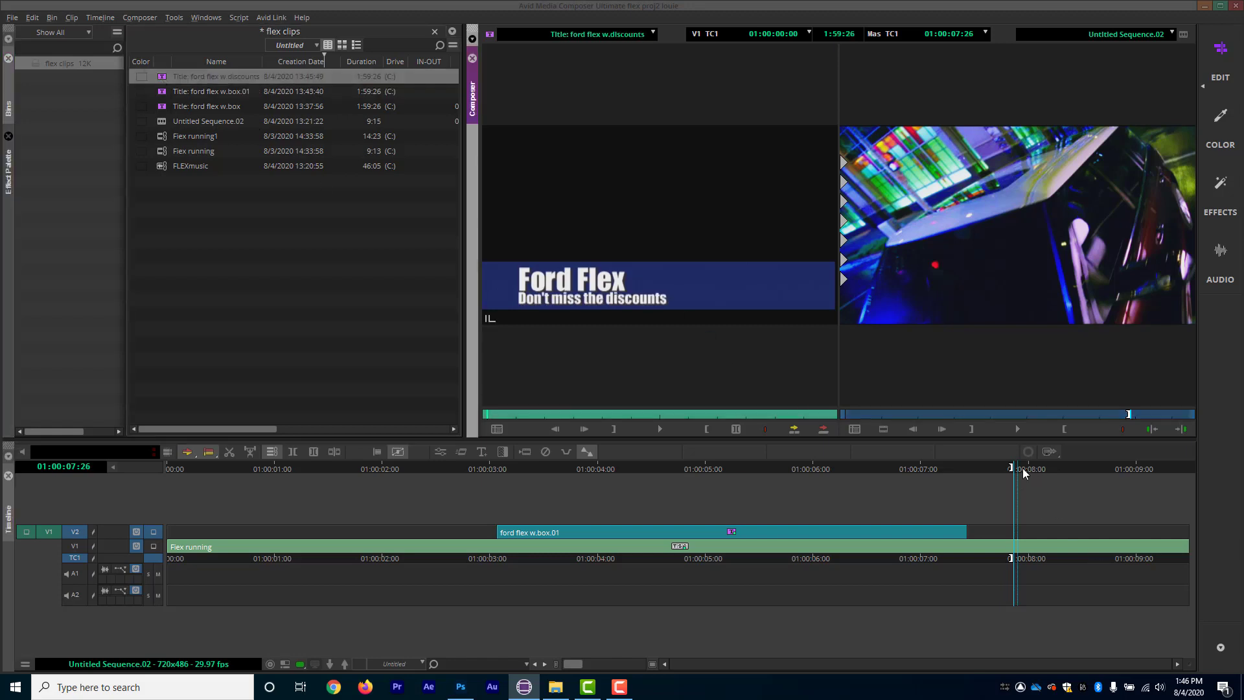
left_click(523, 413)
left_click_drag(525, 412, 526, 412)
left_click_drag(1014, 470, 1059, 471)
left_click(1188, 471)
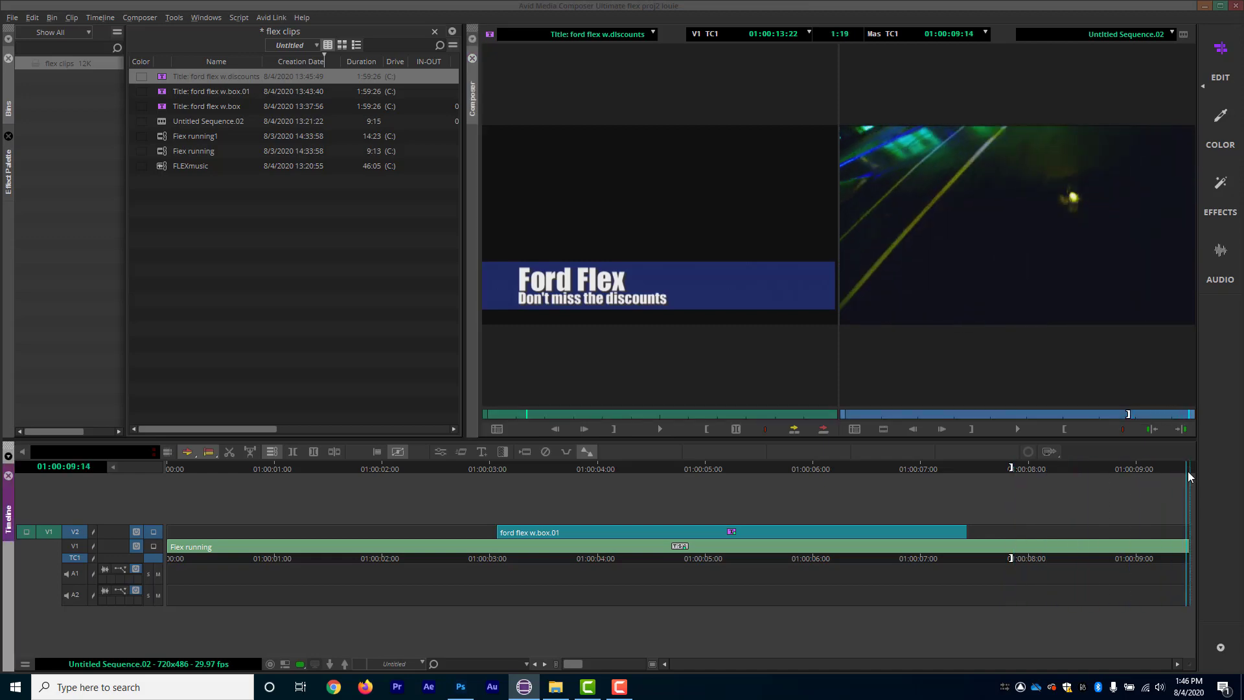
key("b")
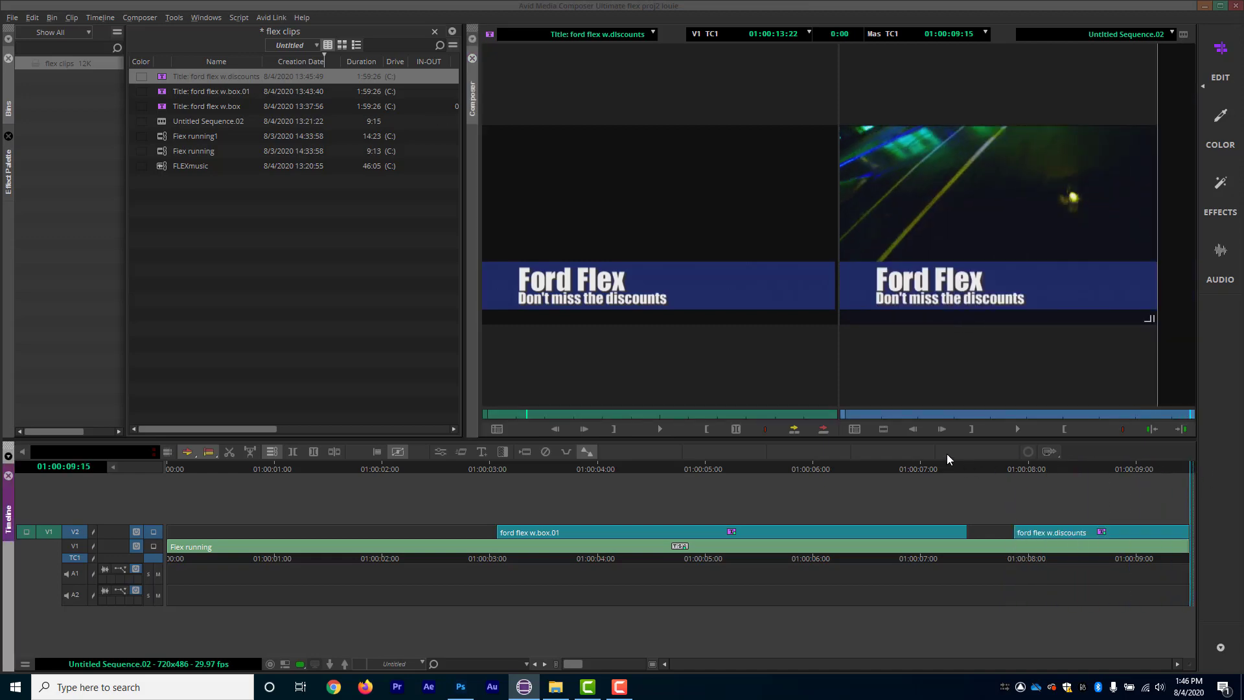
left_click(482, 465)
key("space")
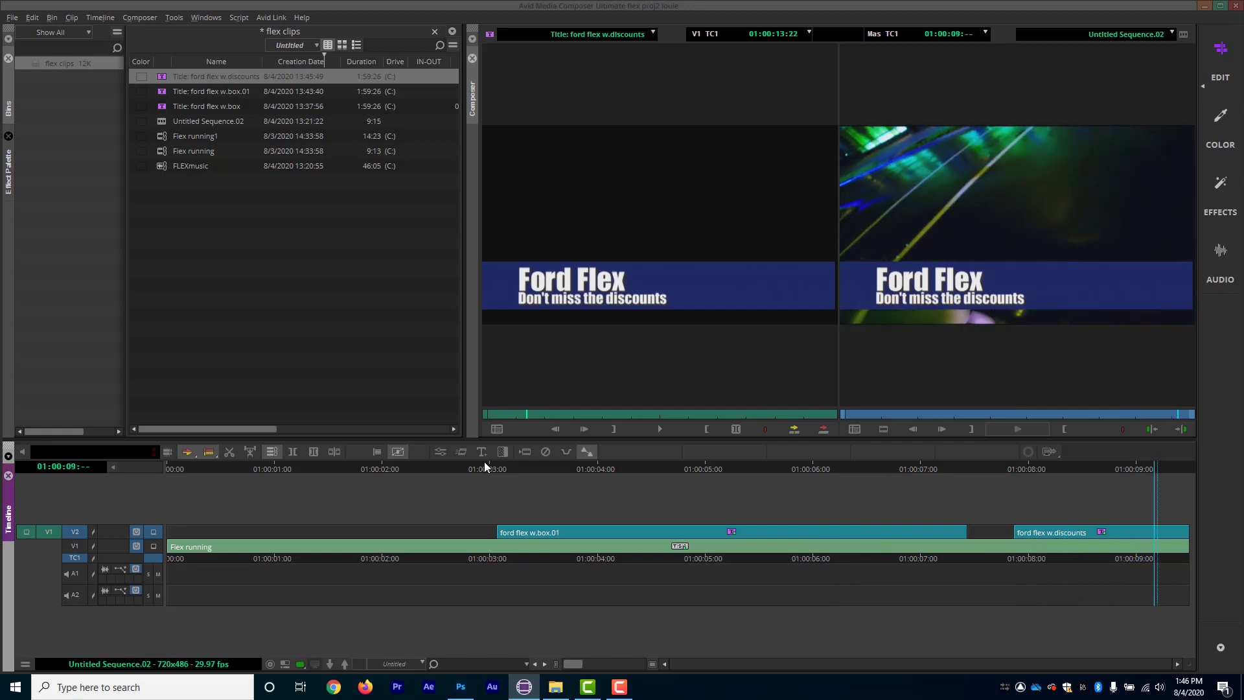
Add H Pos keyframes at 01:00:03:02 and 01:00:03:26 to the "ford flex w.box.01" title on V2
left_click(545, 465)
left_click(542, 531)
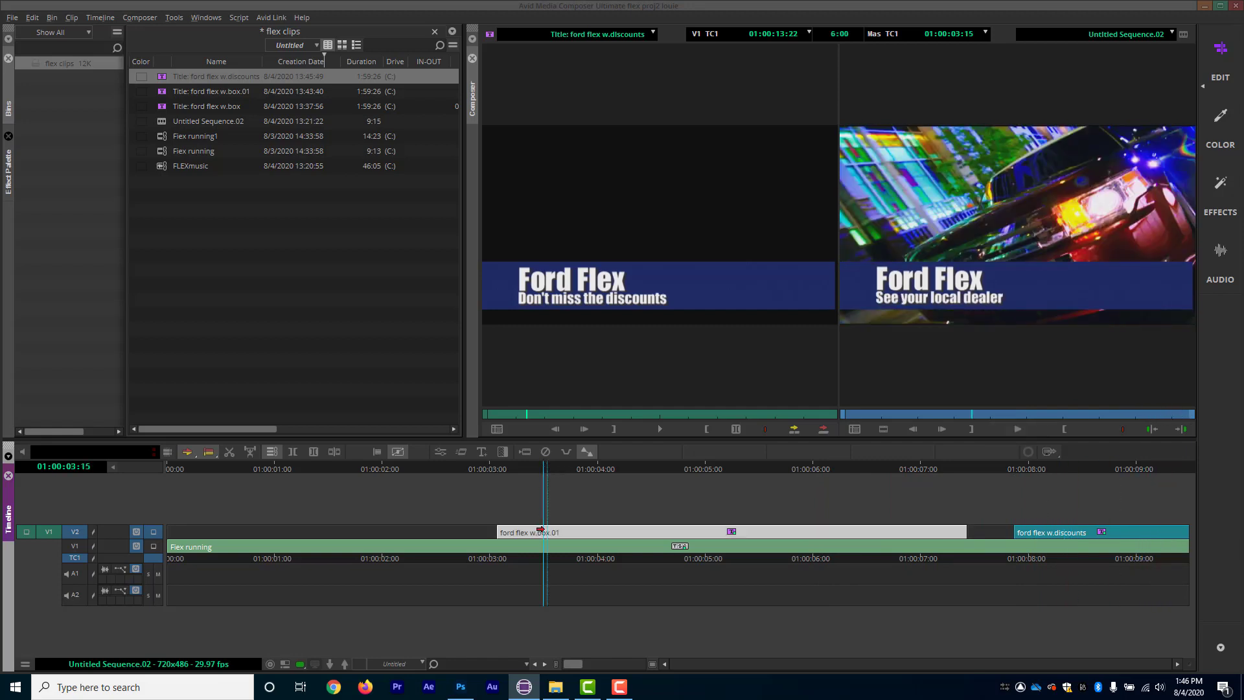
left_click(438, 451)
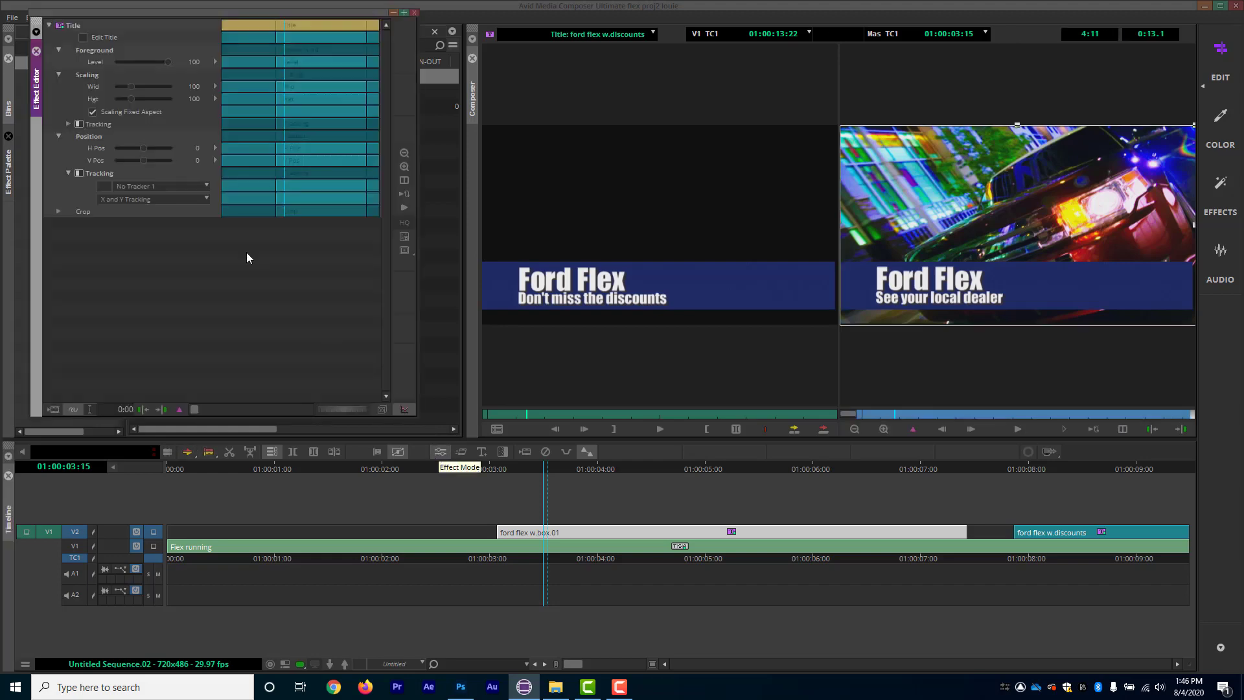
left_click(274, 24)
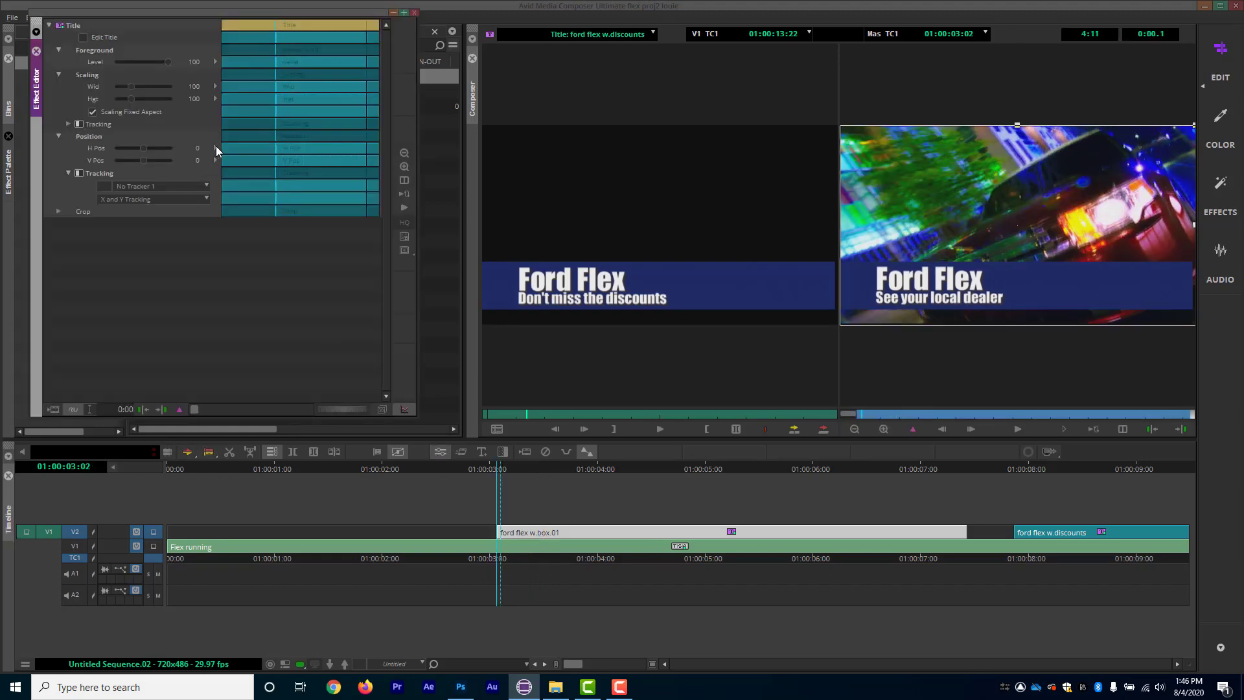
right_click(282, 149)
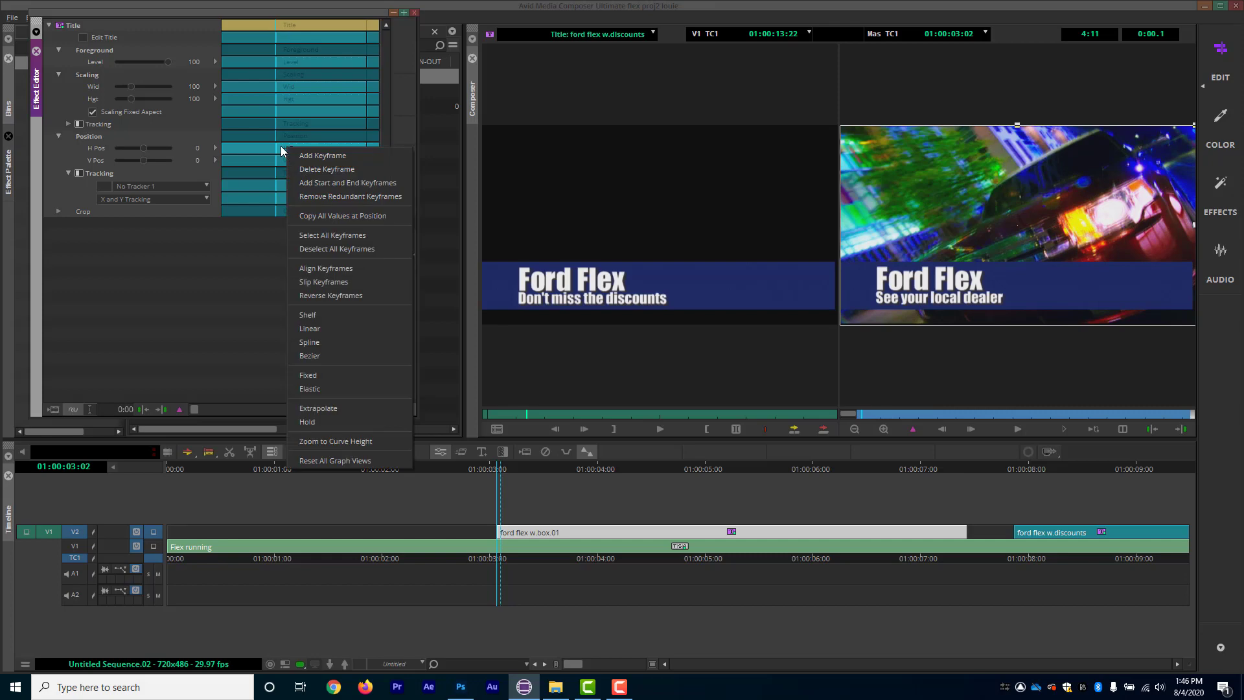
left_click(307, 157)
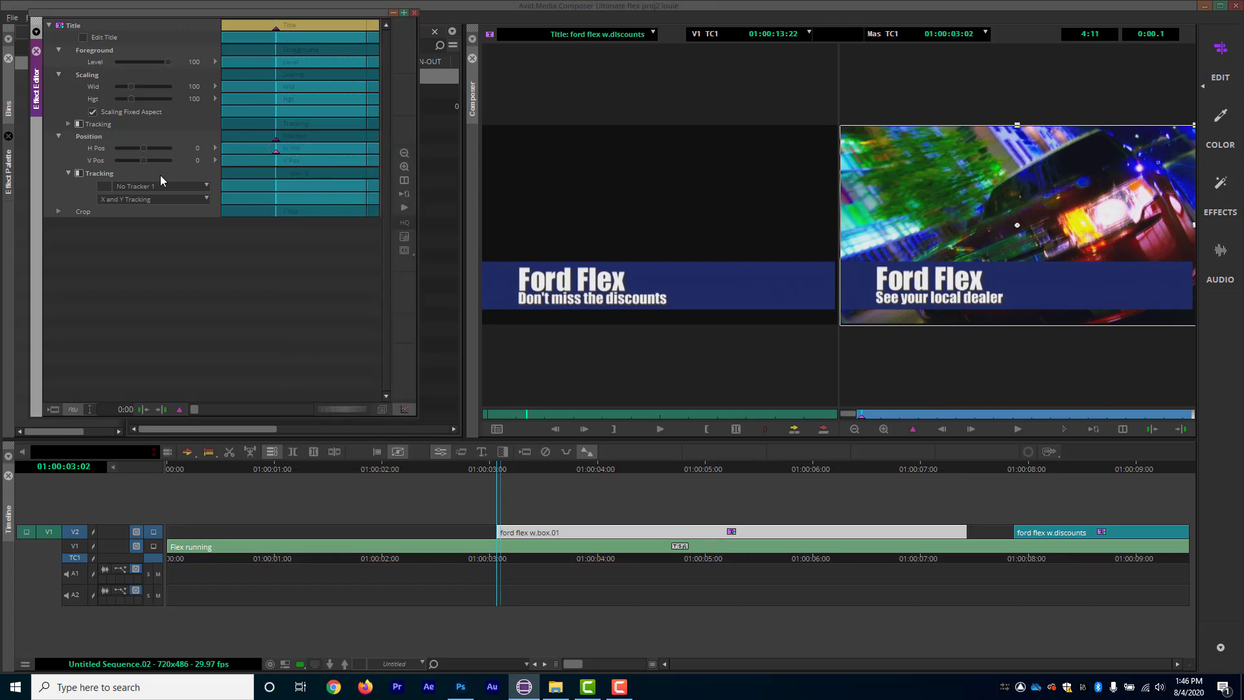
key("space")
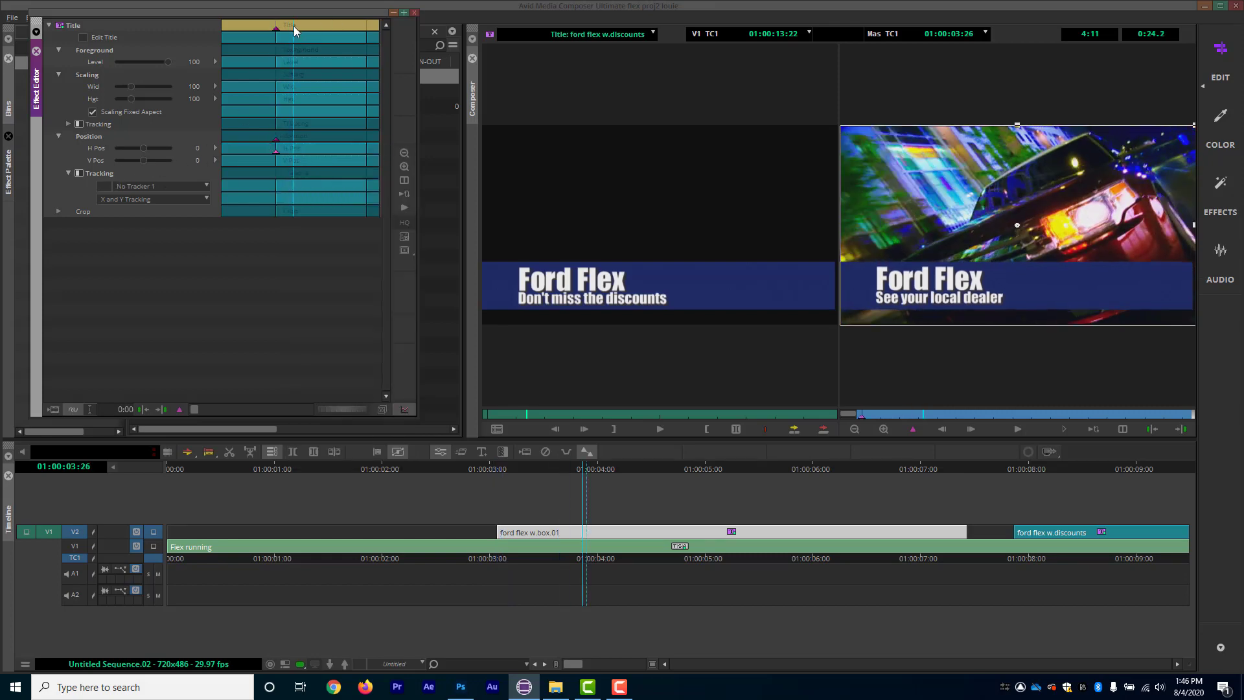
right_click(297, 148)
left_click(307, 156)
Set H Pos to -999 at the first keyframe of "ford flex w.box.01" and play back its slide-in
left_click(275, 154)
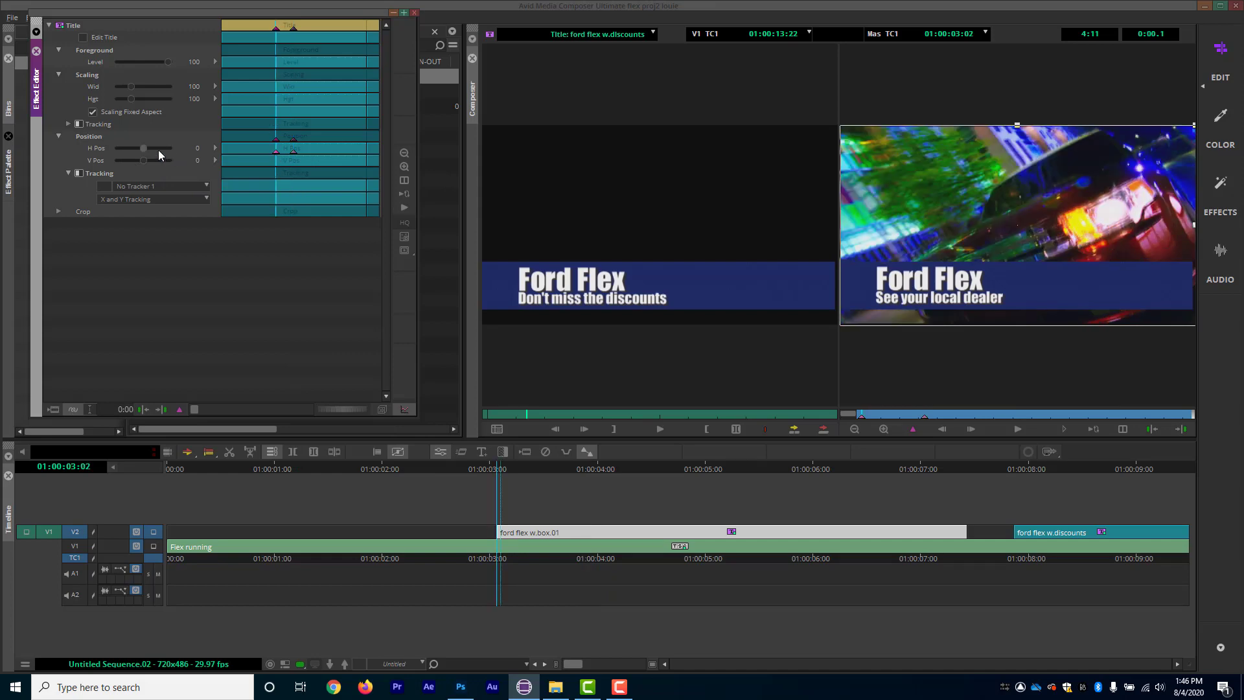
left_click_drag(145, 146, 30, 167)
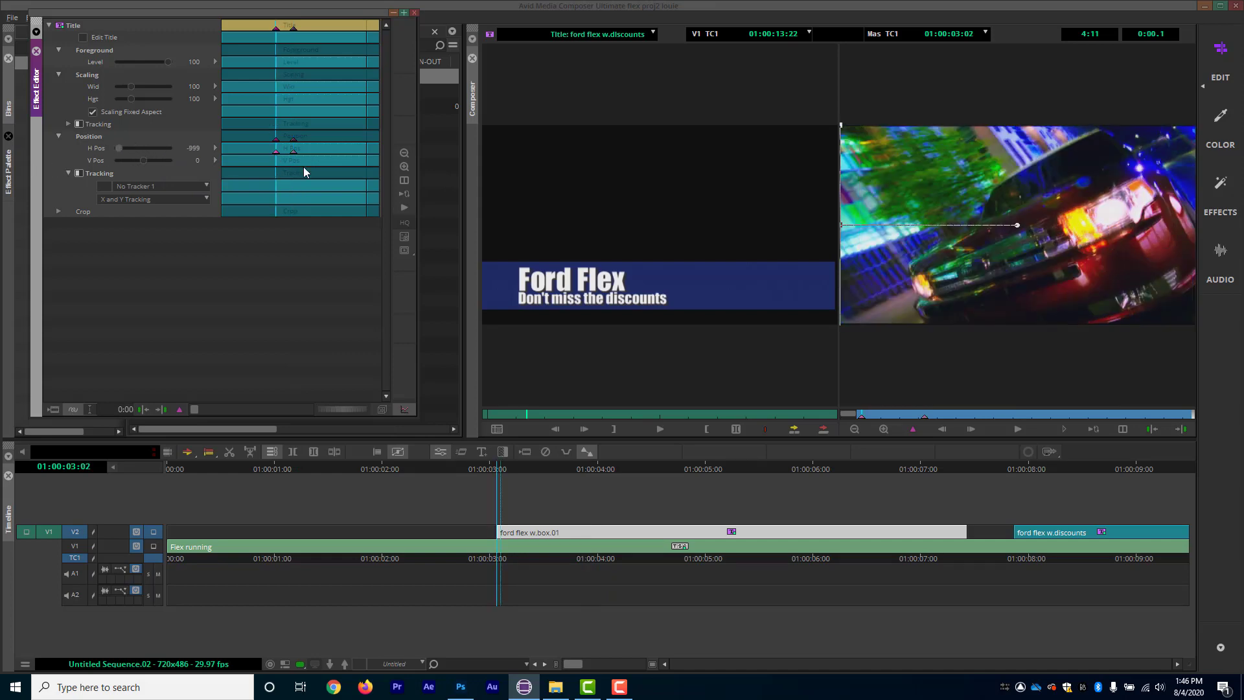
key("space")
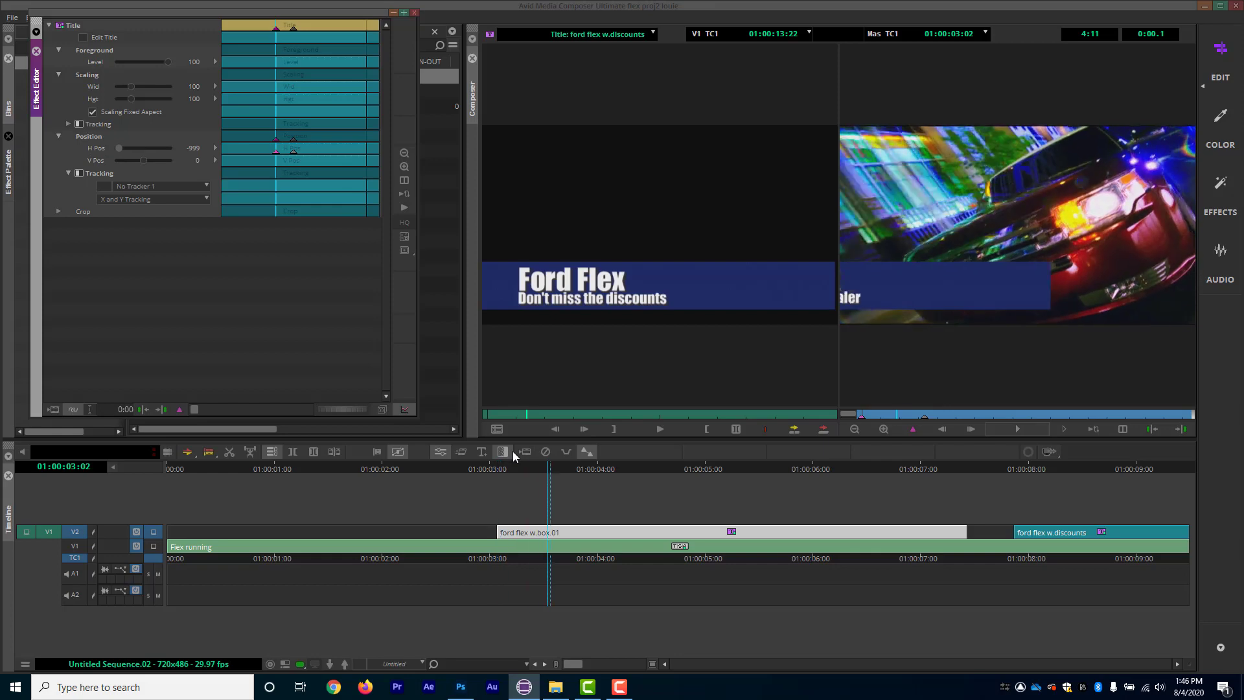
key("space")
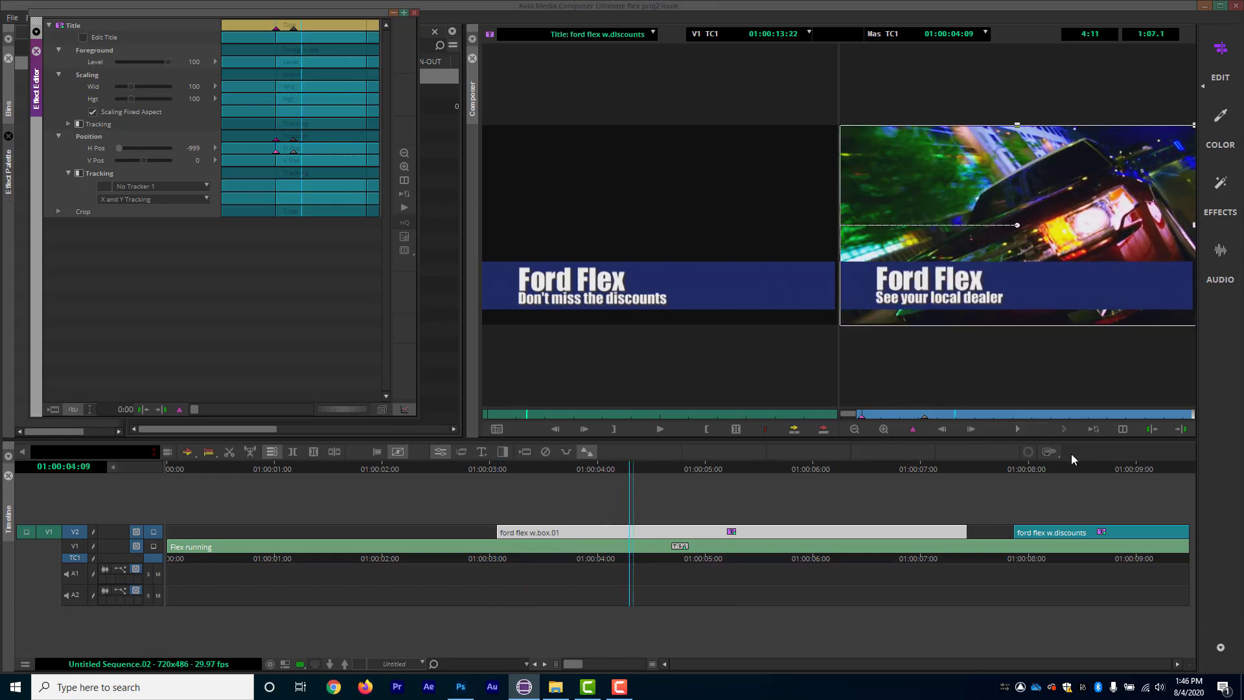
Add an H Pos keyframe at 01:00:07:26 and a Position keyframe at 01:00:08:01 to the "ford flex w.discounts" title on V2
left_click(1038, 530)
left_click_drag(1021, 465, 1018, 465)
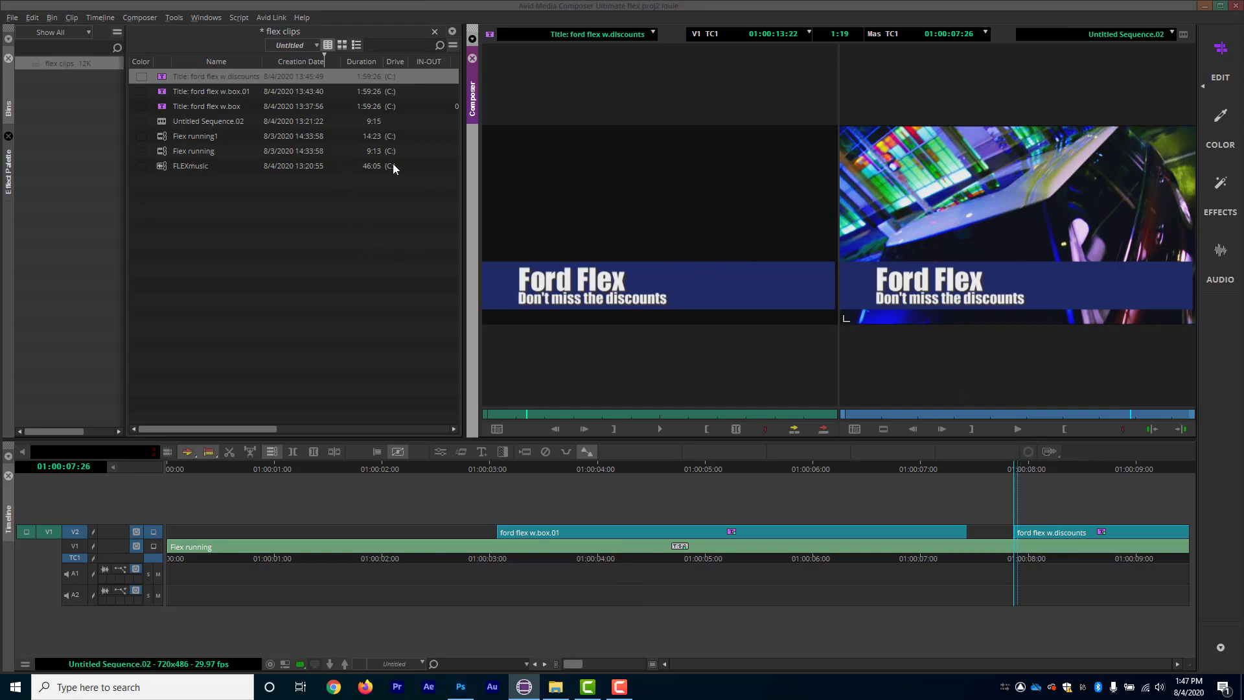
left_click(433, 451)
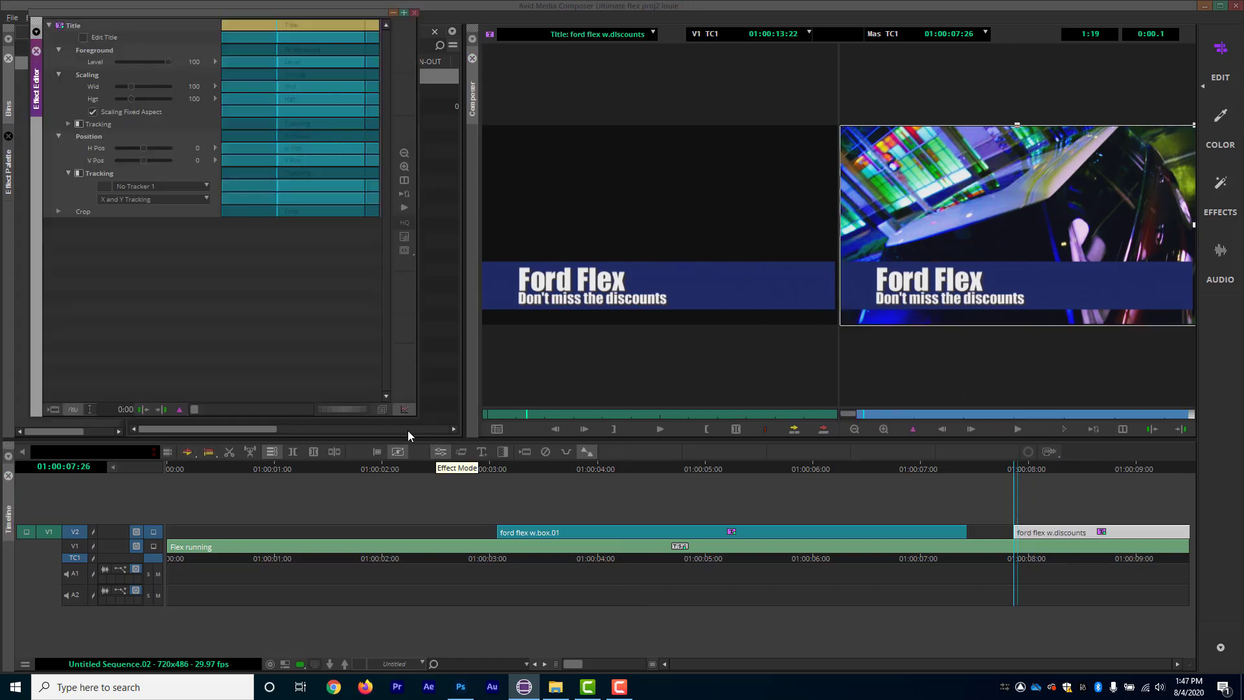
right_click(274, 146)
left_click(289, 156)
left_click_drag(281, 22, 287, 25)
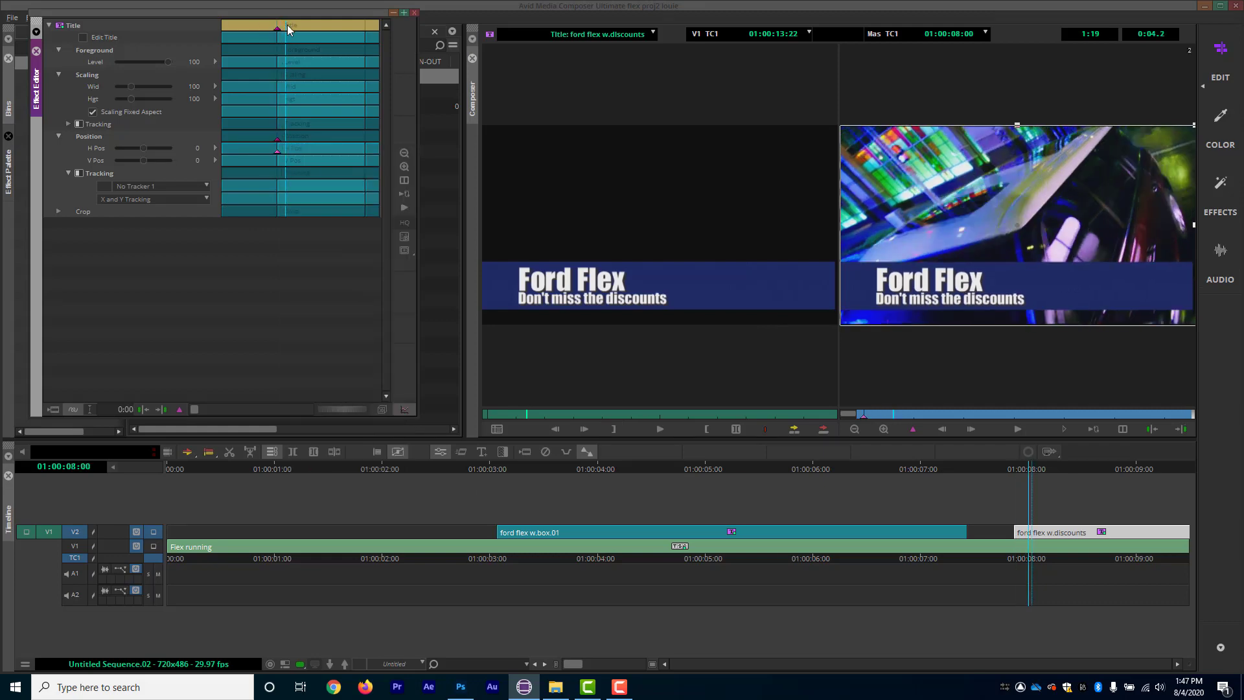
right_click(289, 140)
left_click(300, 146)
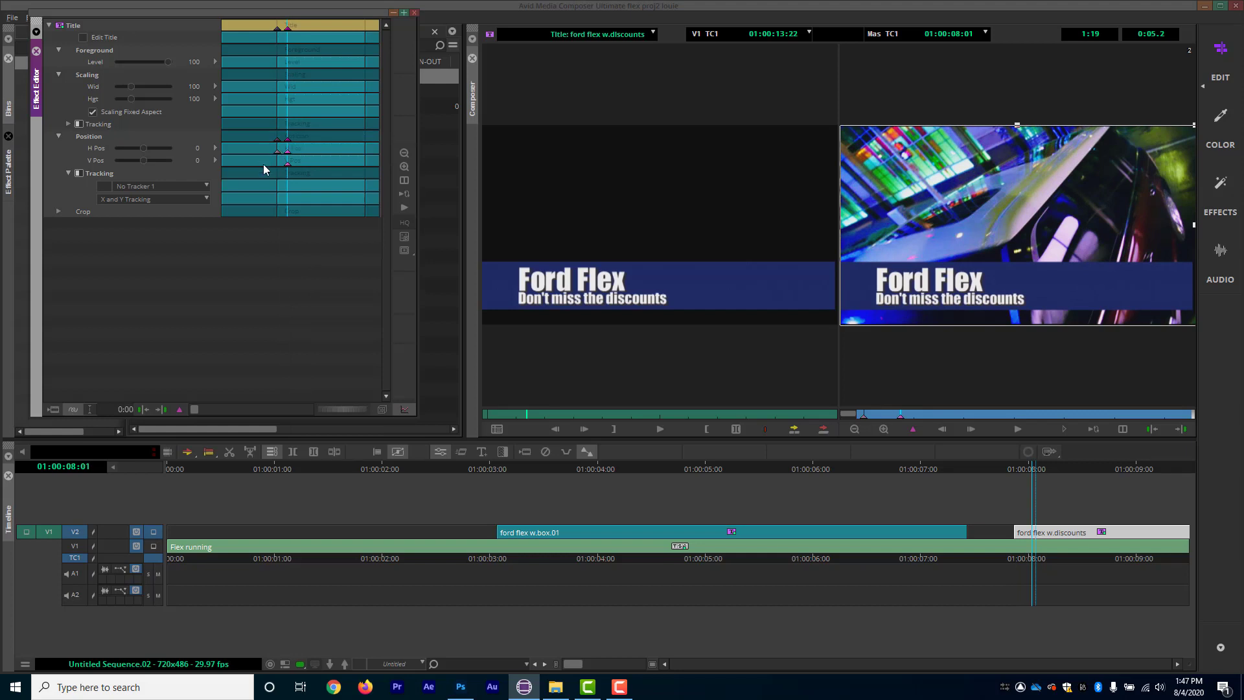
Set H Pos to -999 at the first keyframe of "ford flex w.discounts", close the effect editing, and play back both slide-ins
left_click(277, 150)
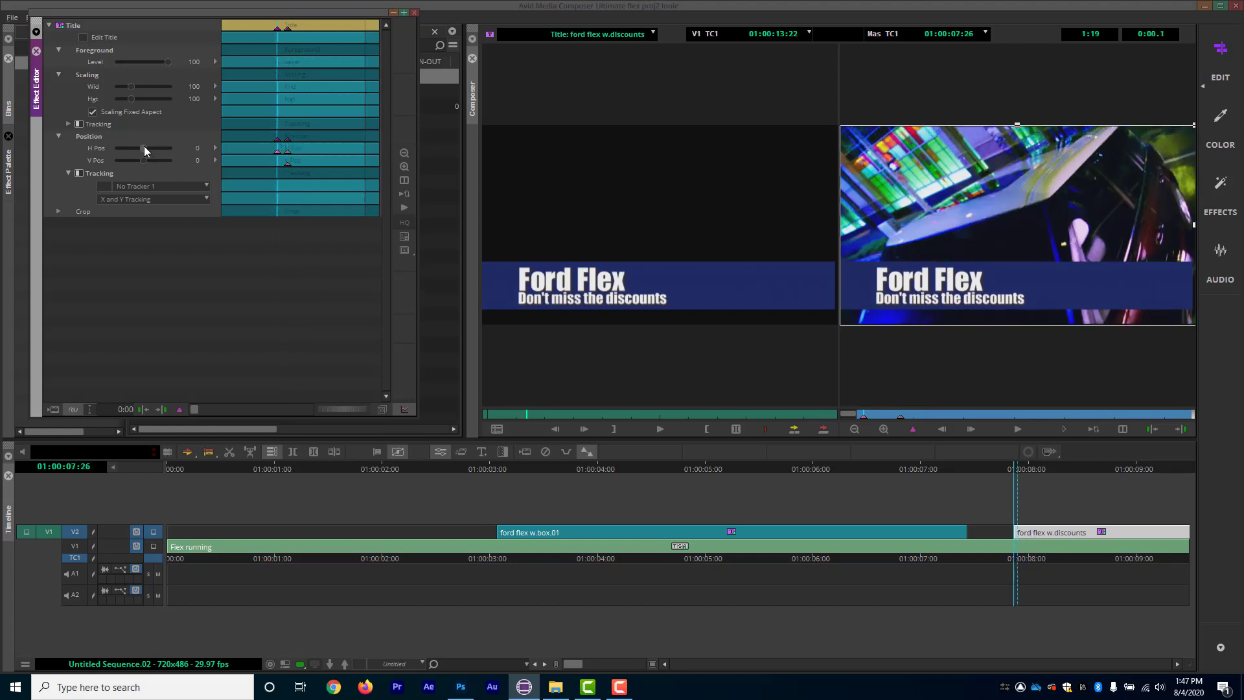
left_click_drag(144, 148, 119, 148)
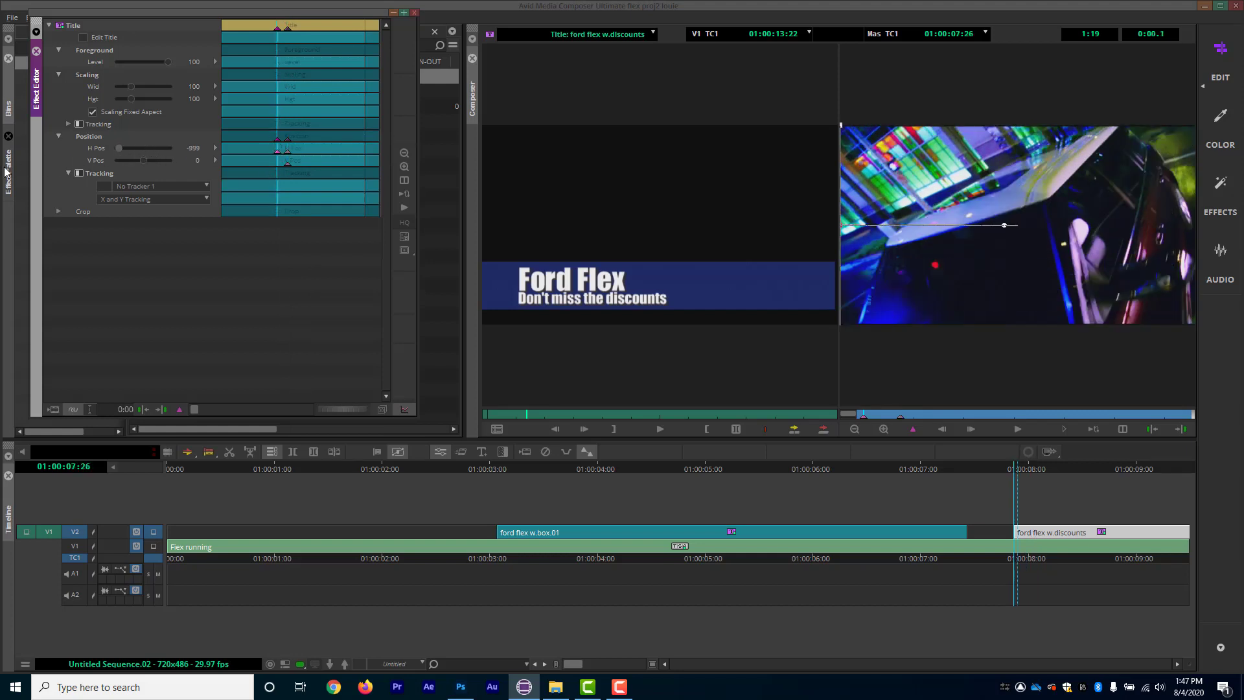
left_click(478, 454)
left_click(613, 356)
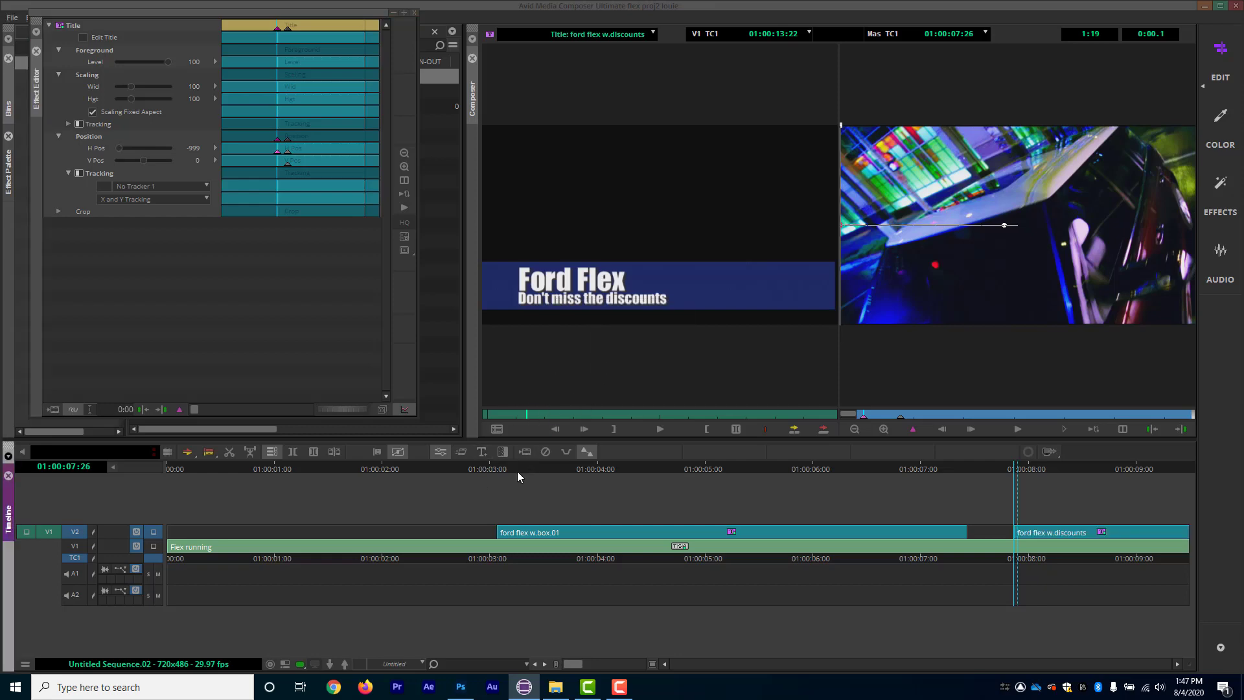
left_click(480, 468)
key("space")
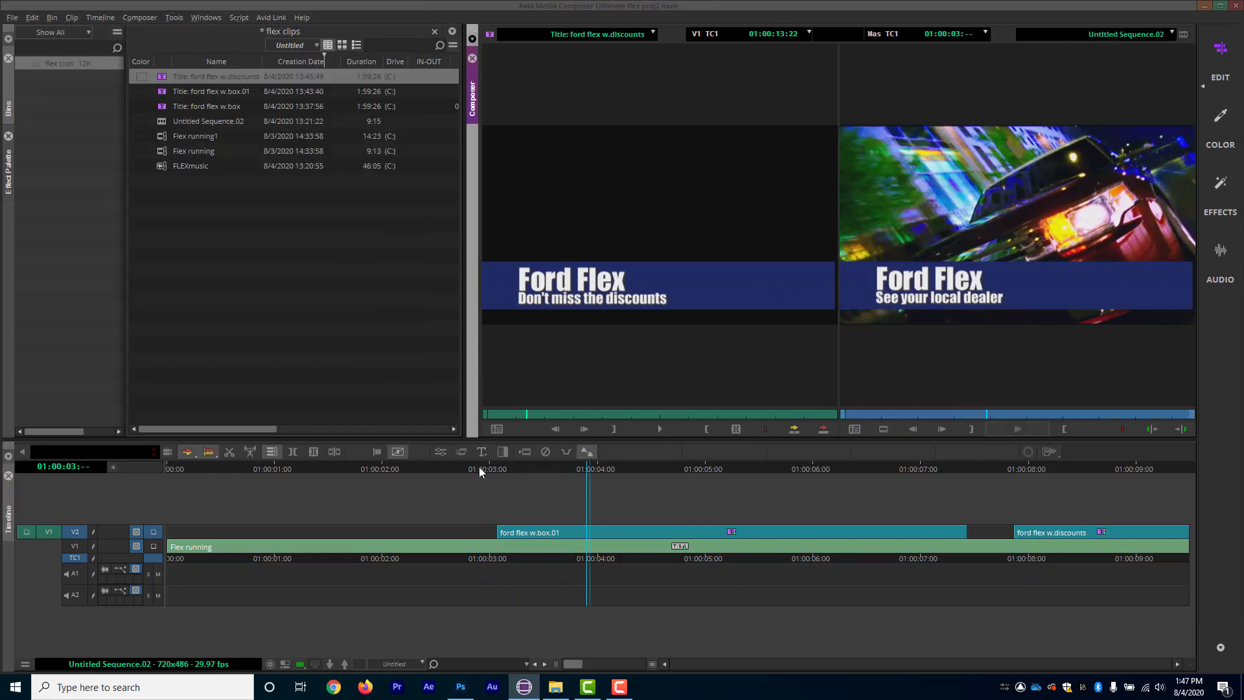